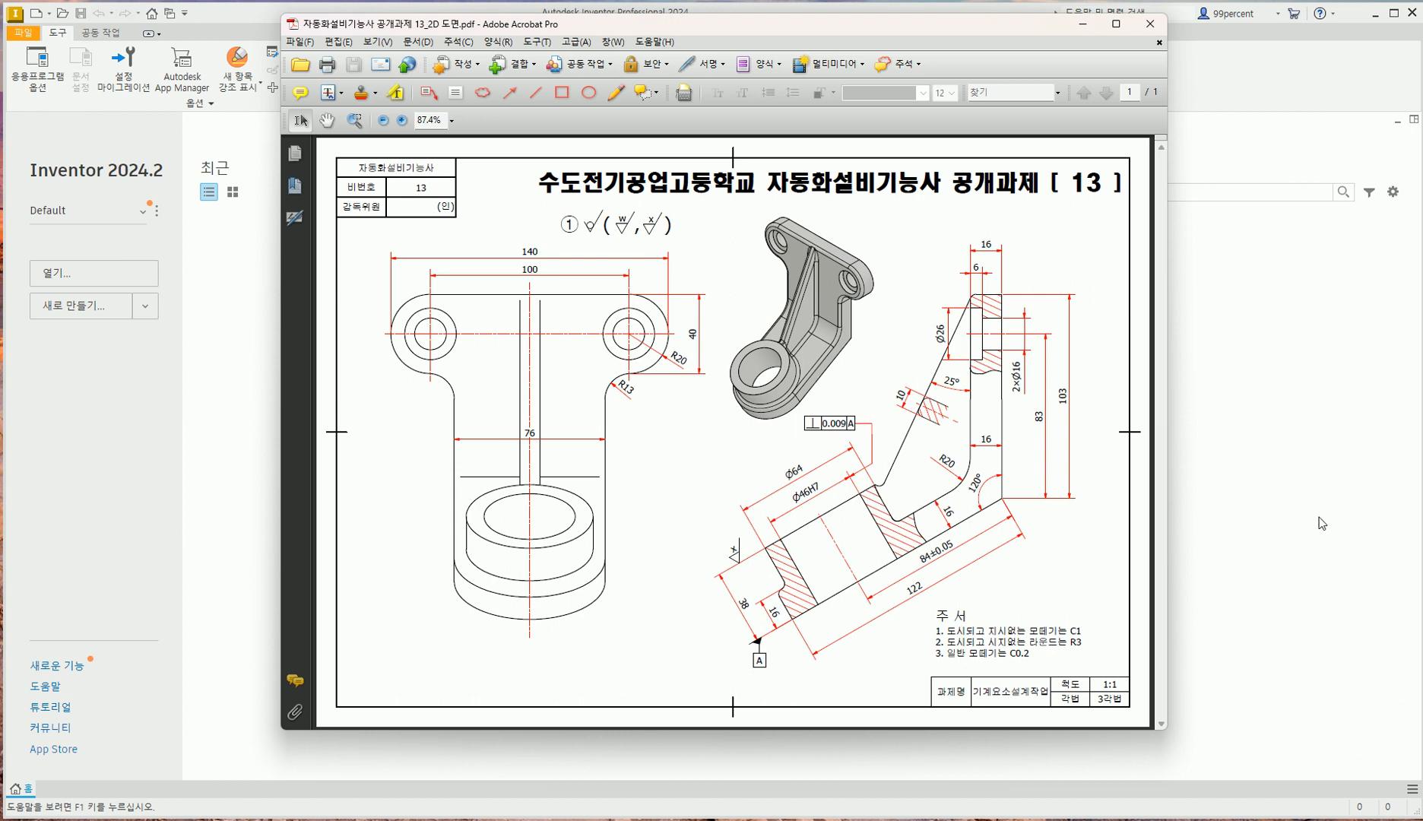
# - Switch from the PDF drawing to Inventor and create a new part from the Metric Standard (mm).ipt template
pyautogui.click(258, 437)
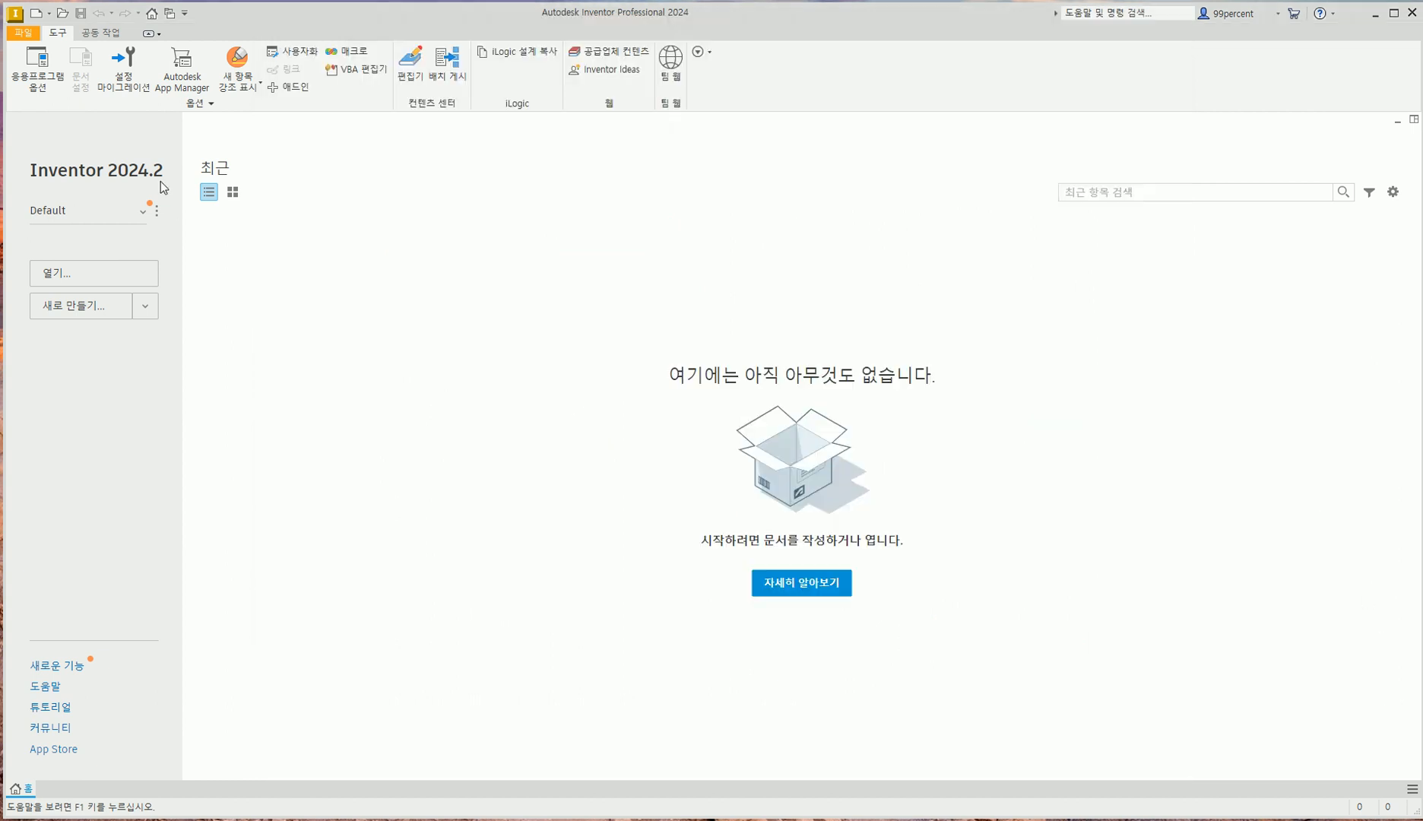
pyautogui.click(30, 32)
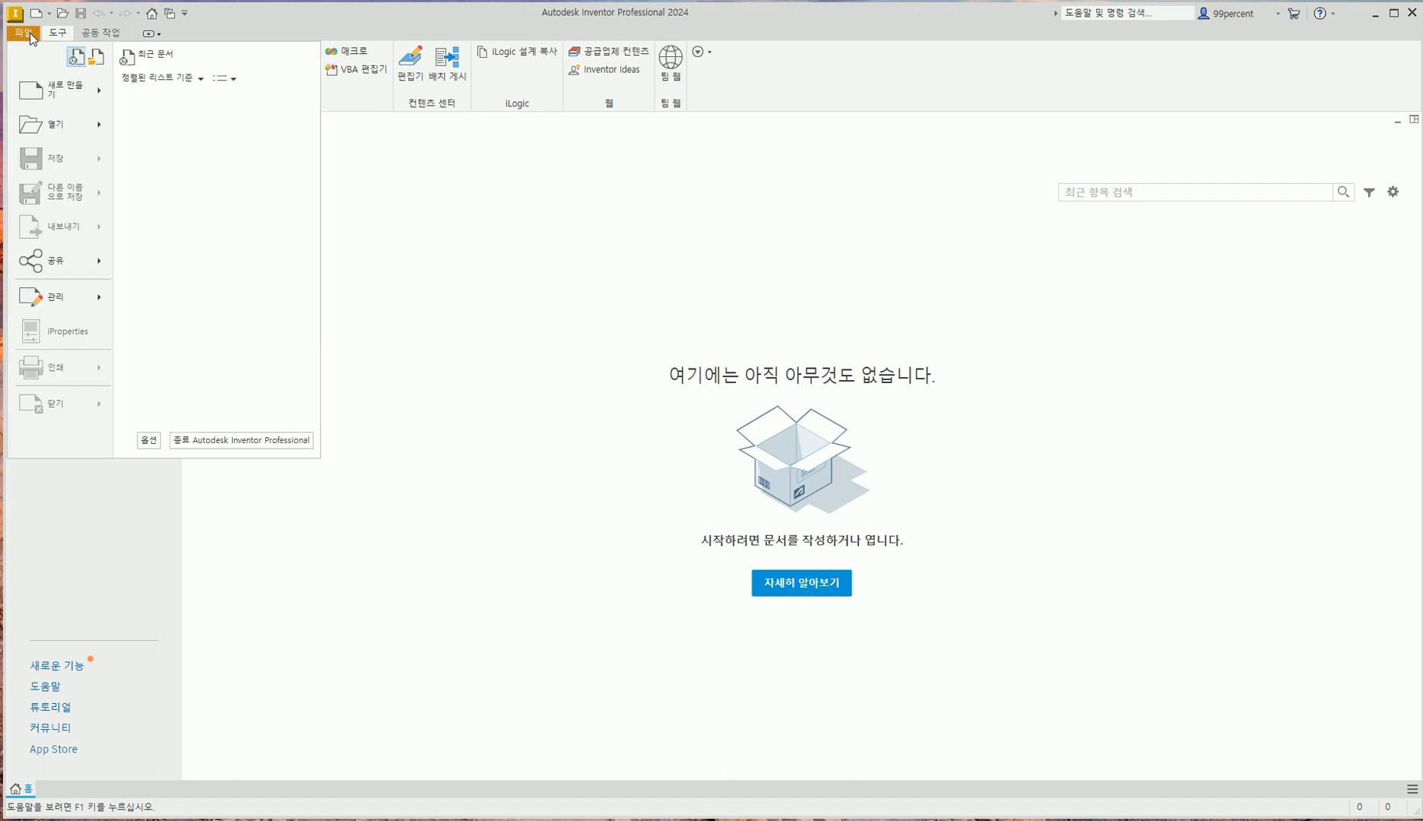
pyautogui.click(53, 88)
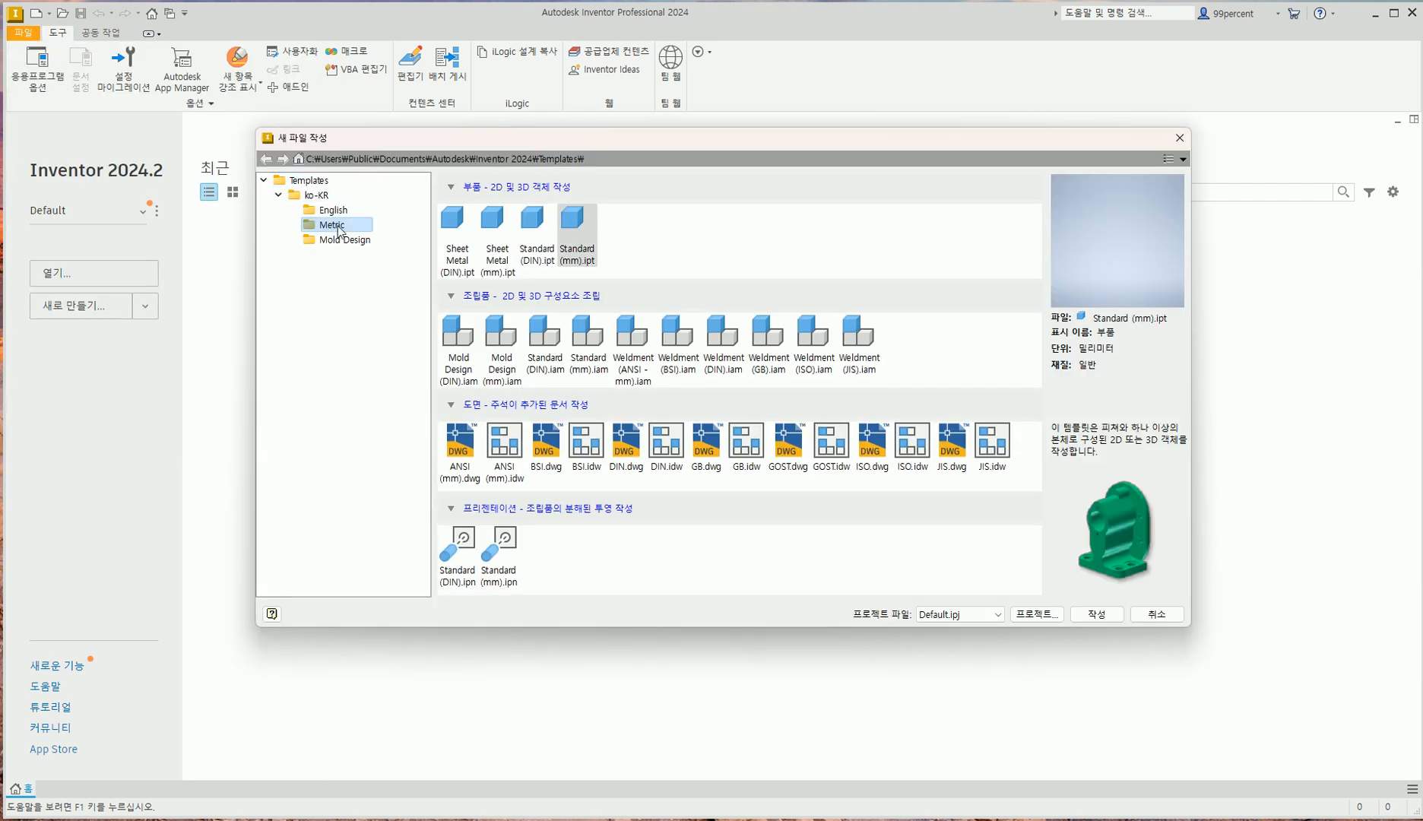
pyautogui.click(585, 238)
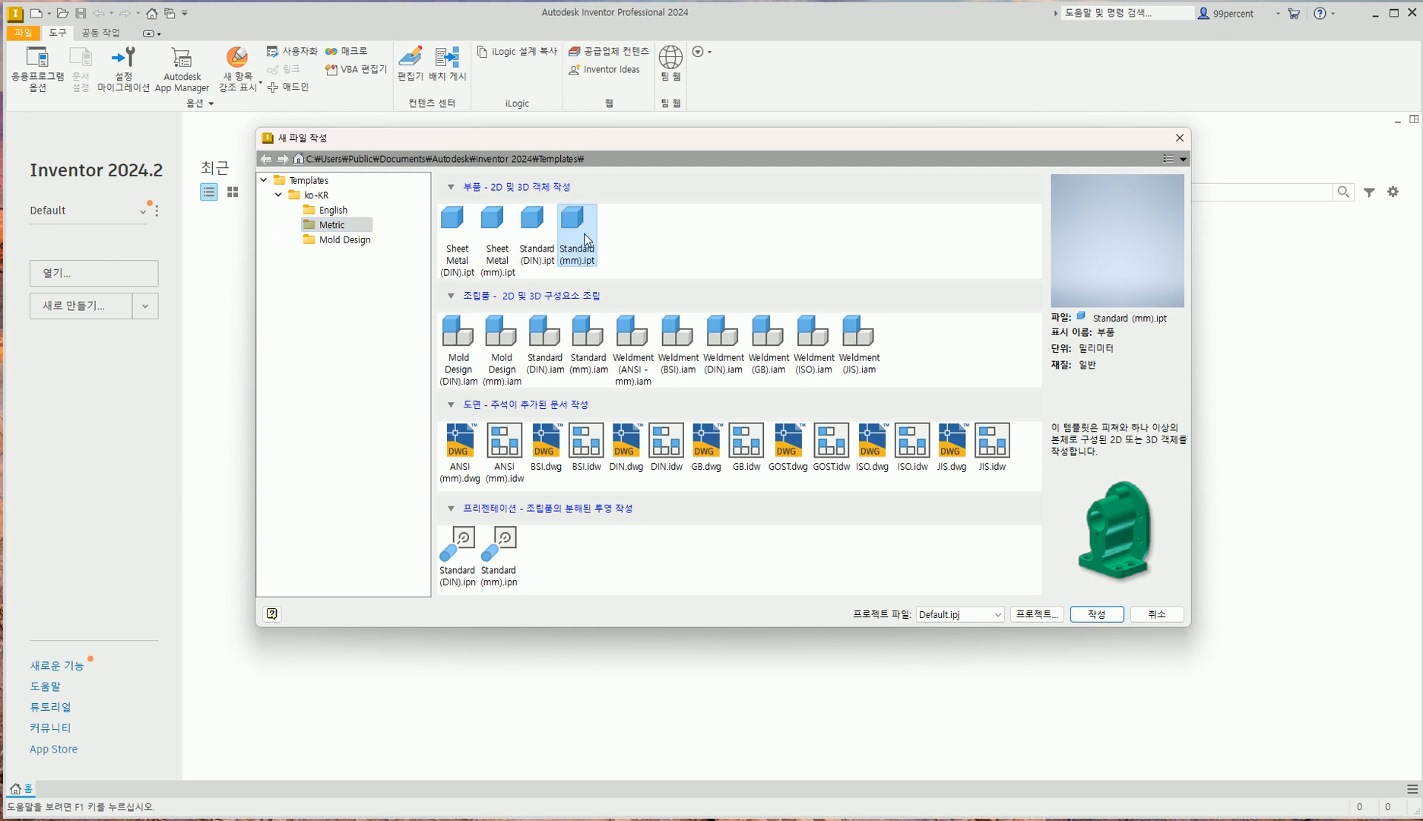
pyautogui.click(1104, 615)
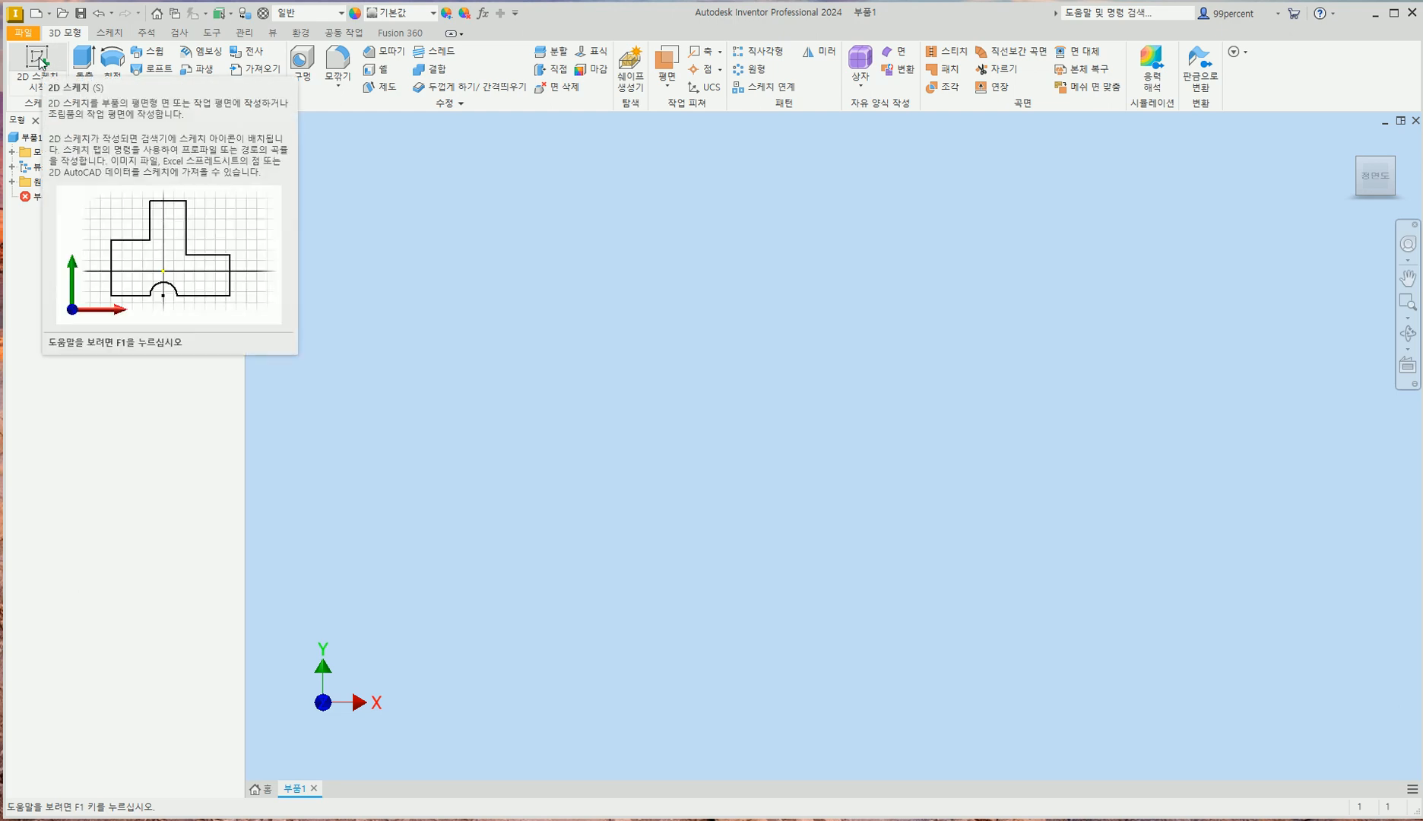
# - Start a 2D sketch on the XY plane and consult the bracket's side view in the PDF drawing
pyautogui.click(39, 57)
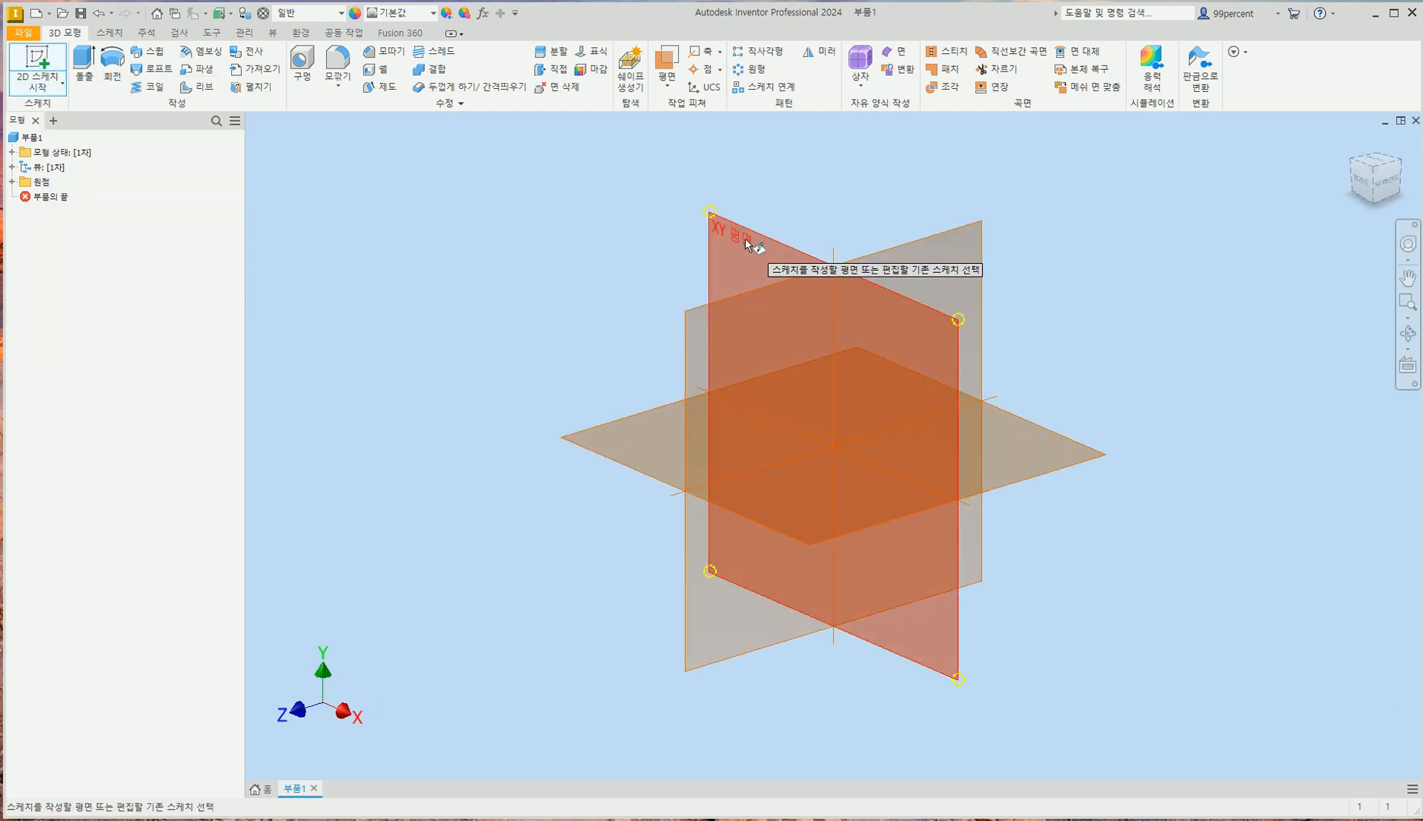
pyautogui.click(748, 243)
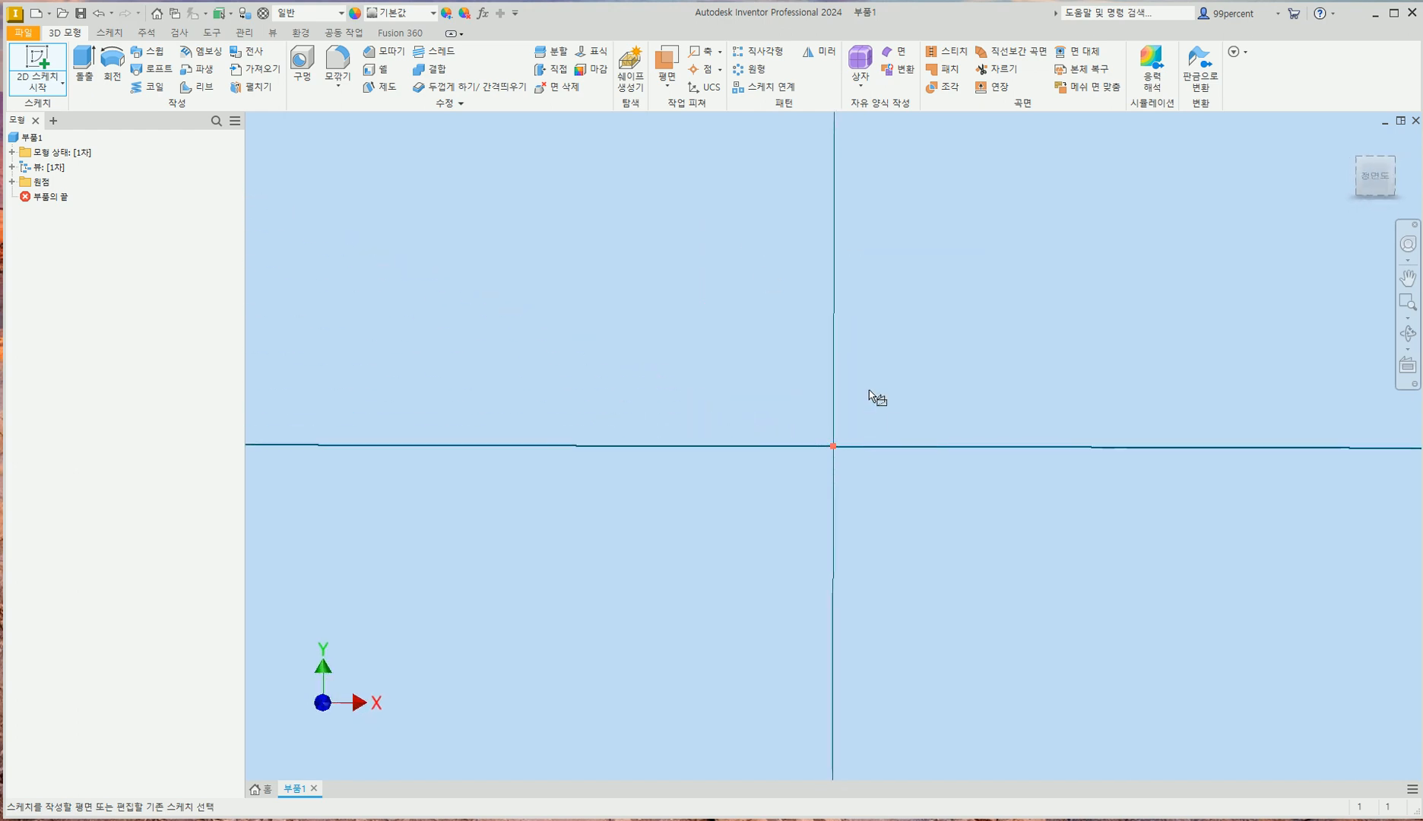
pyautogui.hotkey('alt', 'Tab')
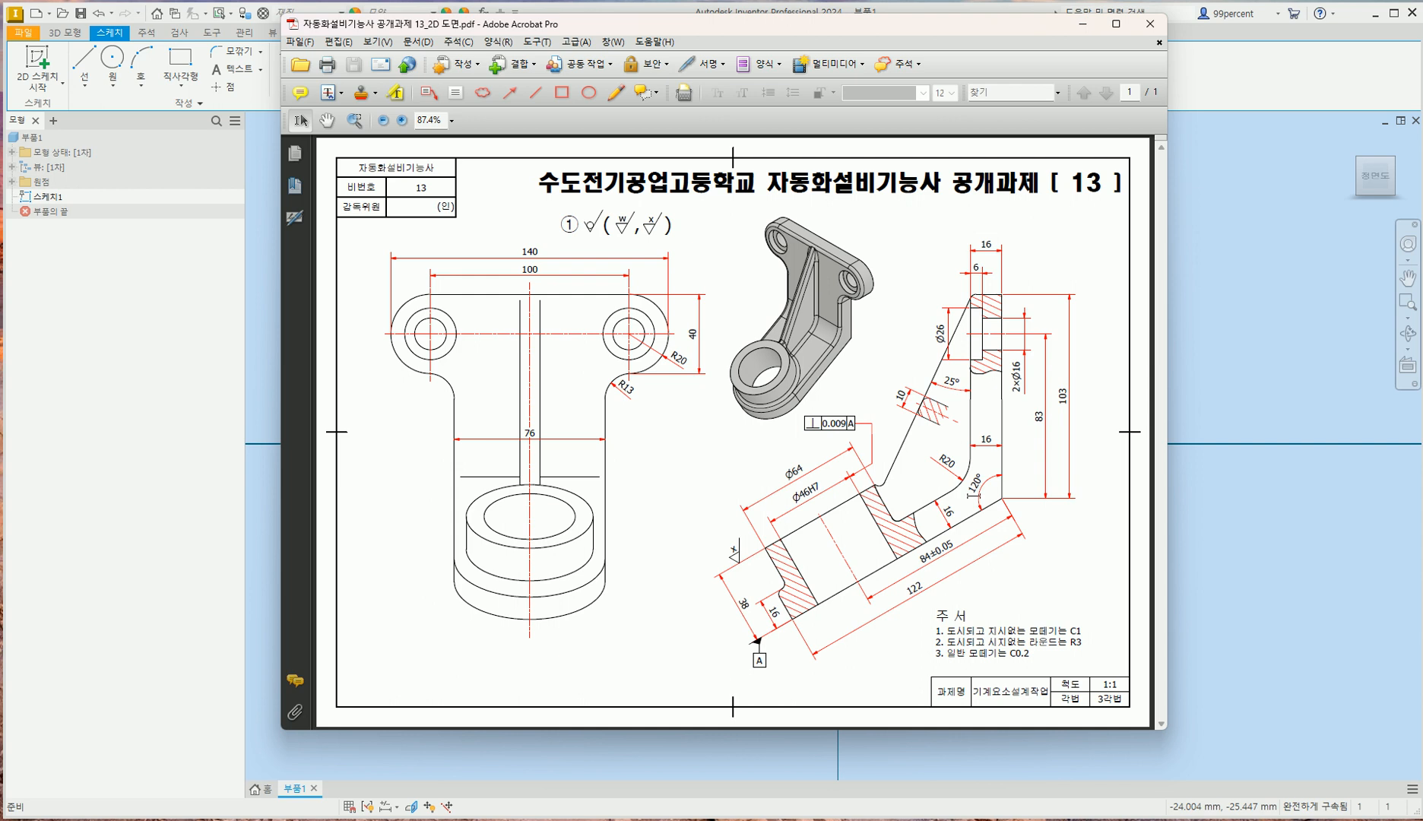
pyautogui.click(1242, 519)
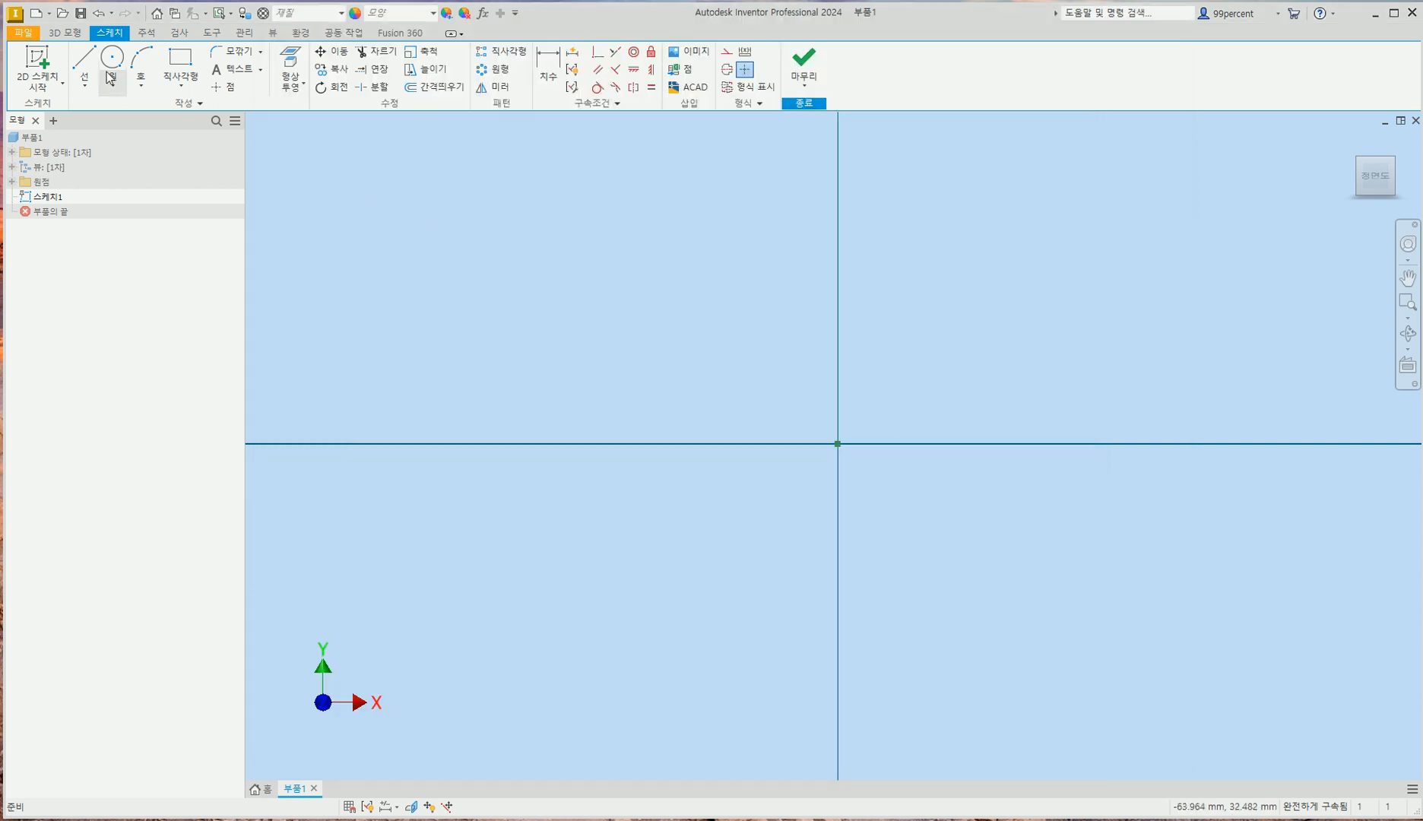
# - Draw a 103 mm vertical line straight down from the sketch origin
pyautogui.click(84, 60)
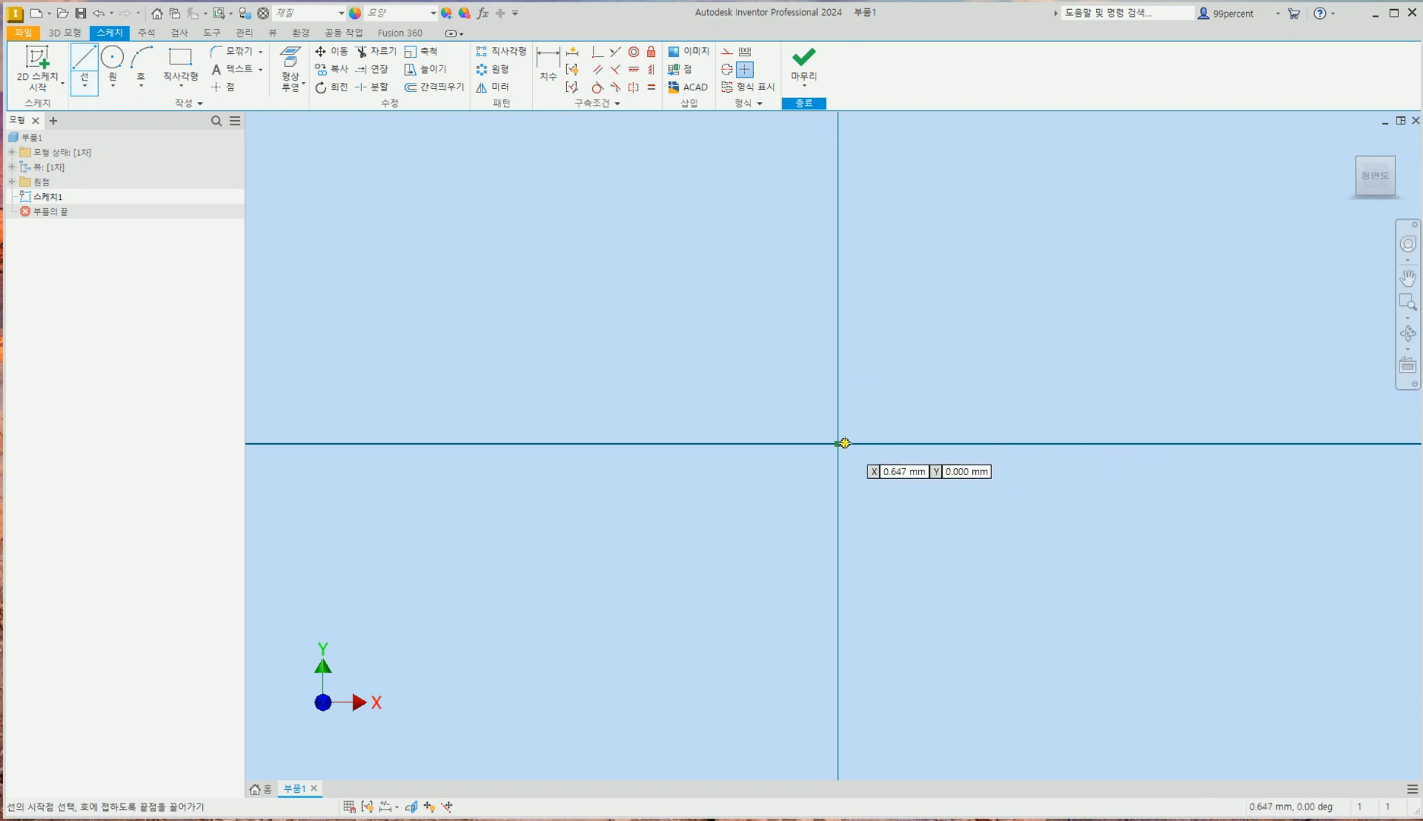
pyautogui.click(838, 442)
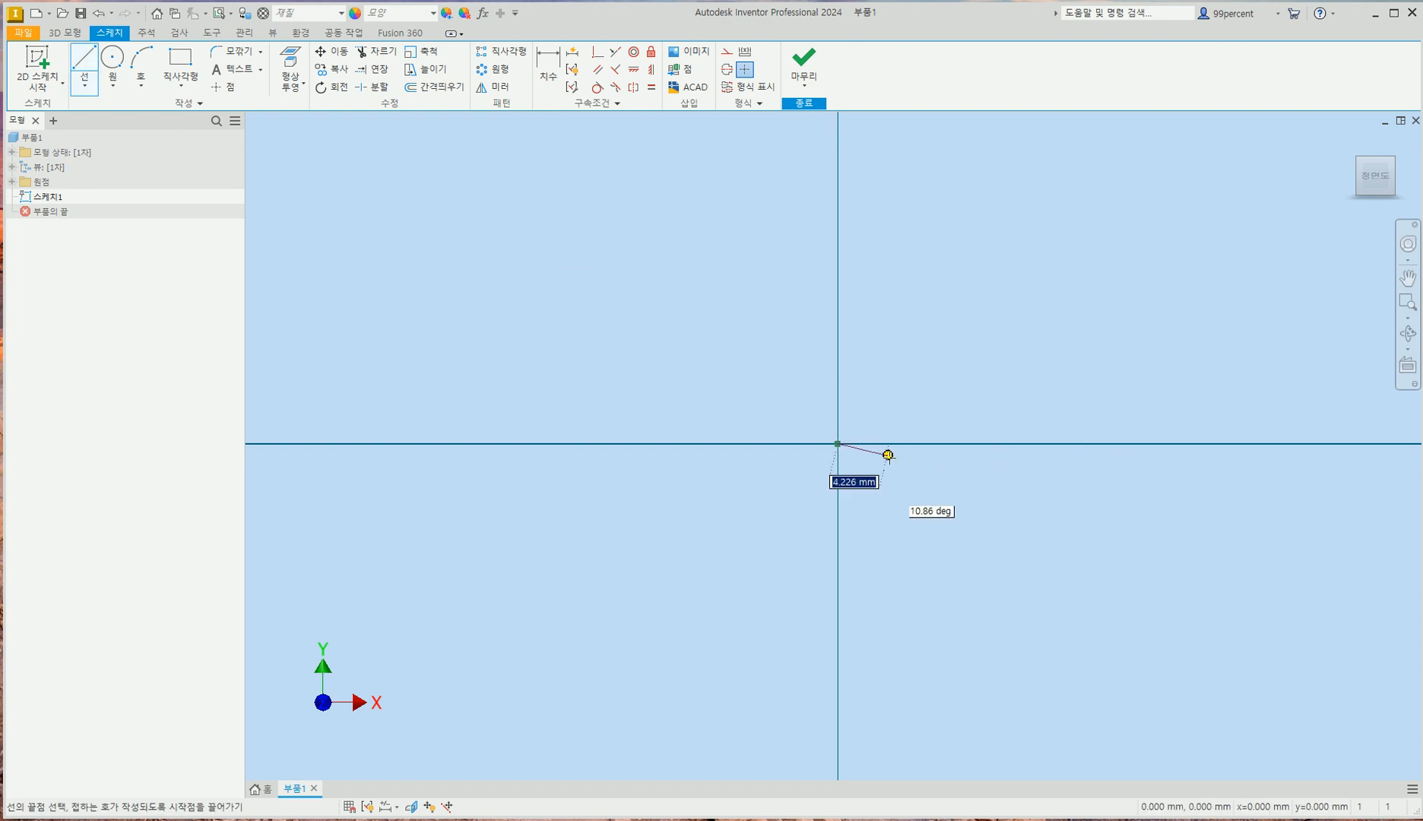
pyautogui.scroll(-4, 834, 604)
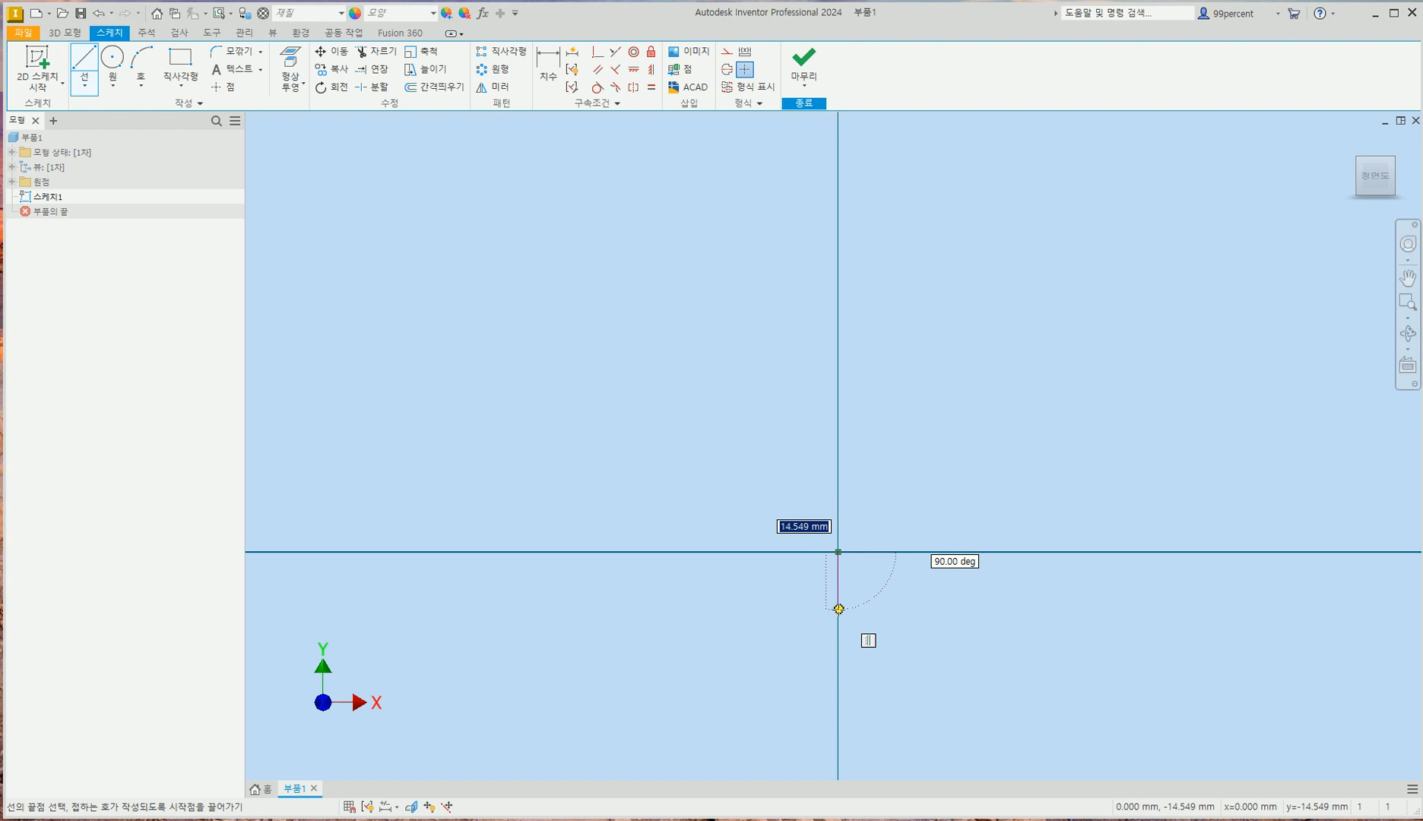
pyautogui.moveTo(838, 604); pyautogui.dragTo(841, 279, button='middle')
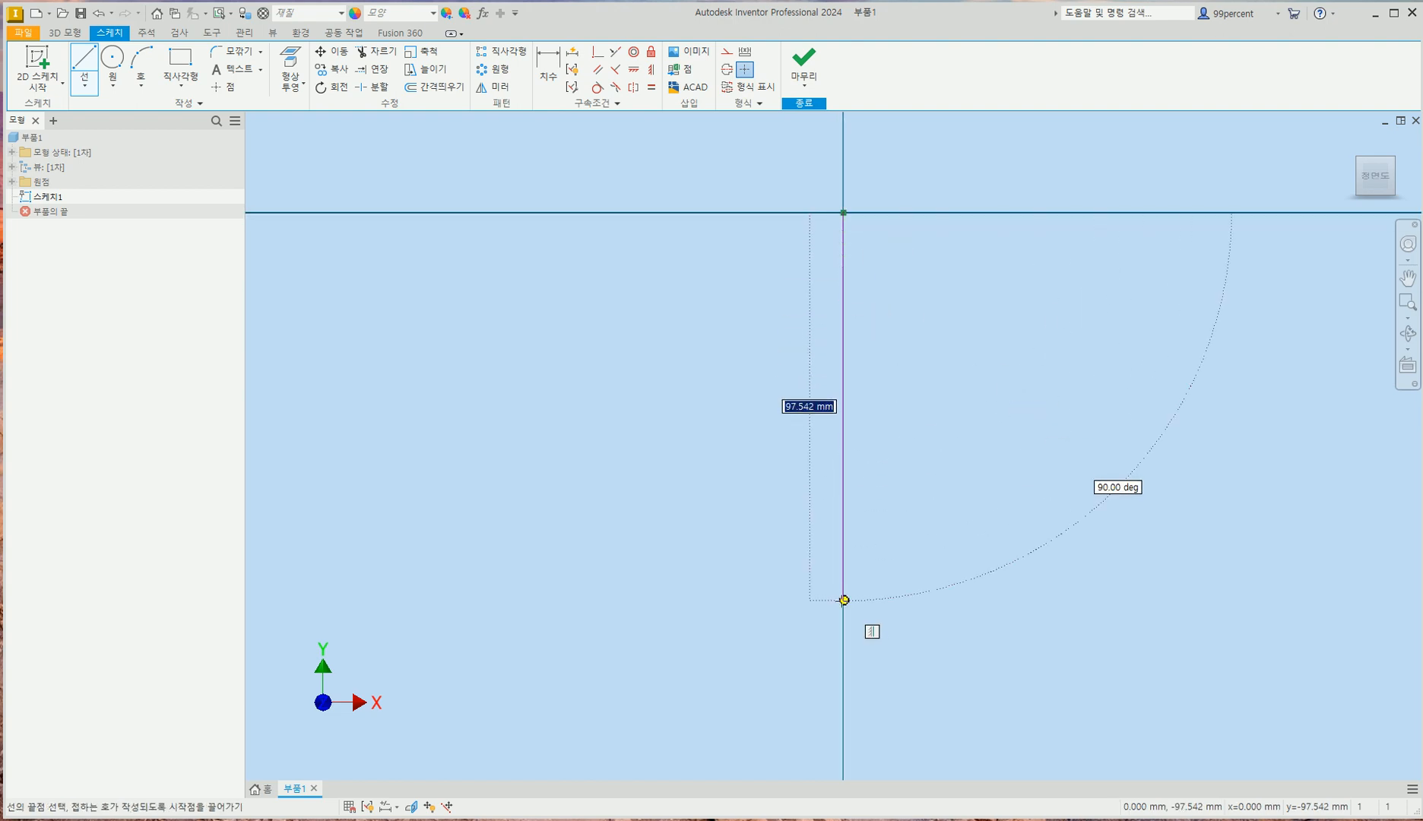
pyautogui.scroll(-3, 844, 638)
pyautogui.moveTo(841, 636)
pyautogui.mouseDown(button='middle')
pyautogui.moveTo(841, 414)
pyautogui.moveTo(841, 471)
pyautogui.mouseUp(button='middle')
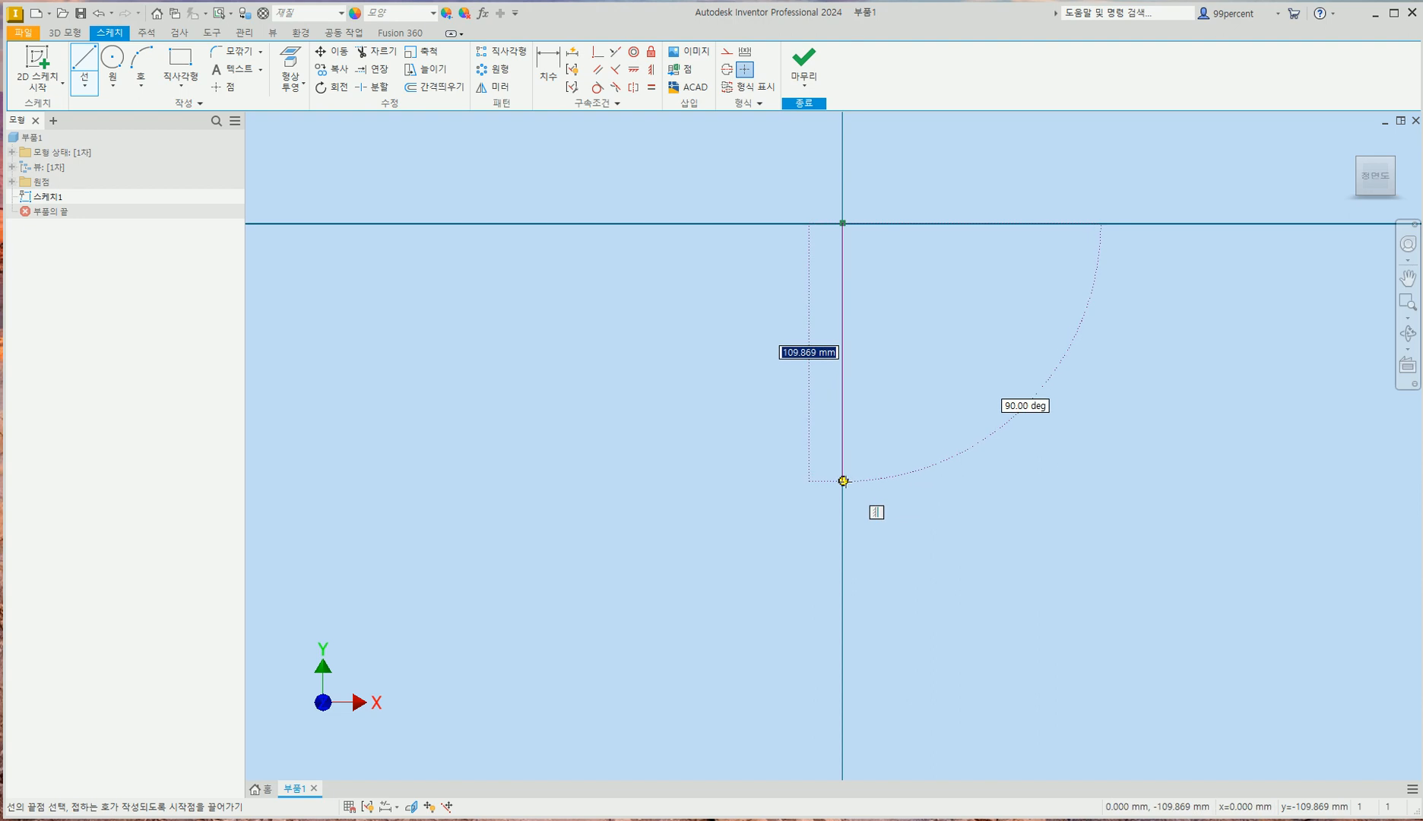
pyautogui.write('103')
pyautogui.press('Return')
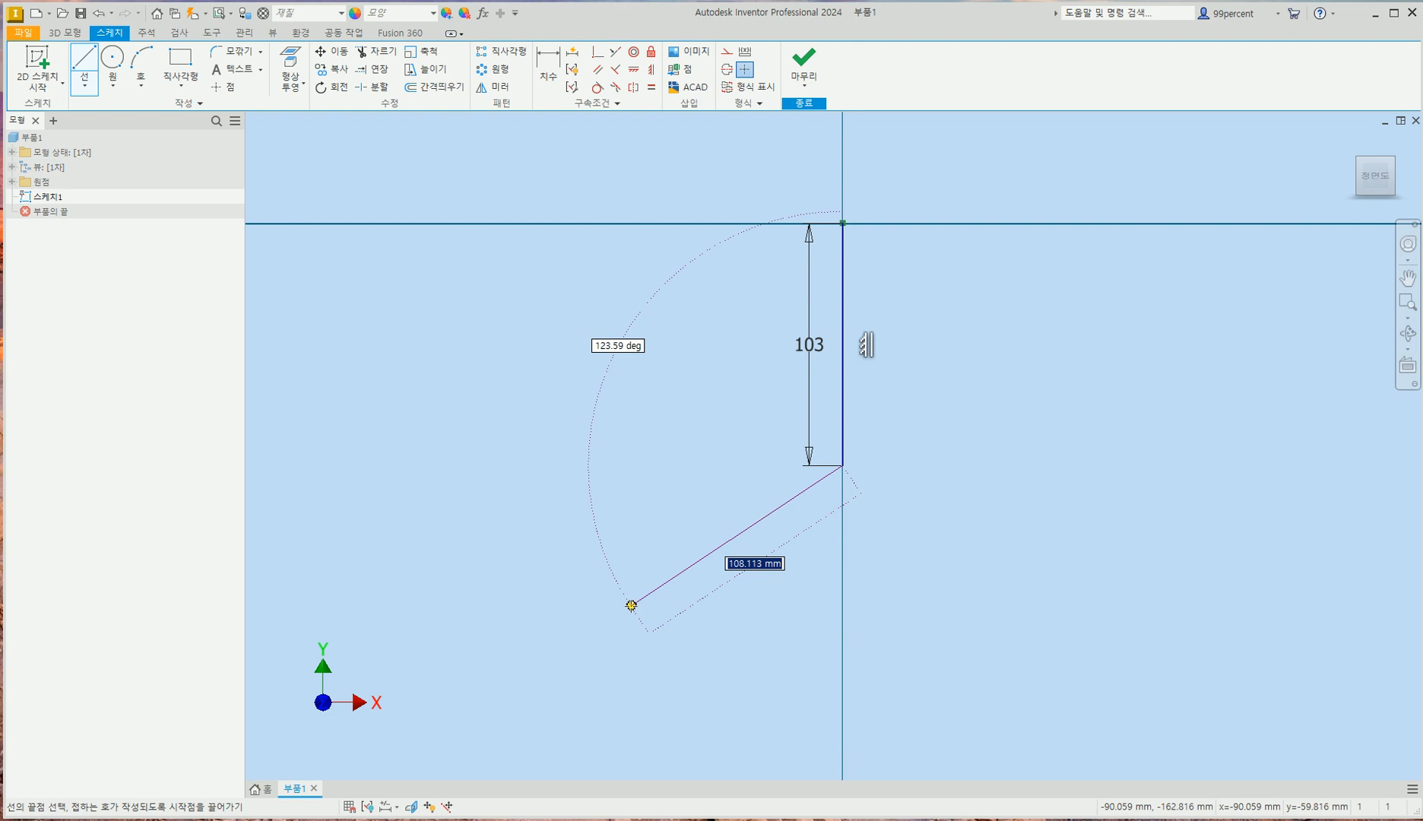
# - Continue from the vertical line's lower end with a 122 mm line sloping down to the left at 120 degrees to it
pyautogui.write('122')
pyautogui.press('Tab')
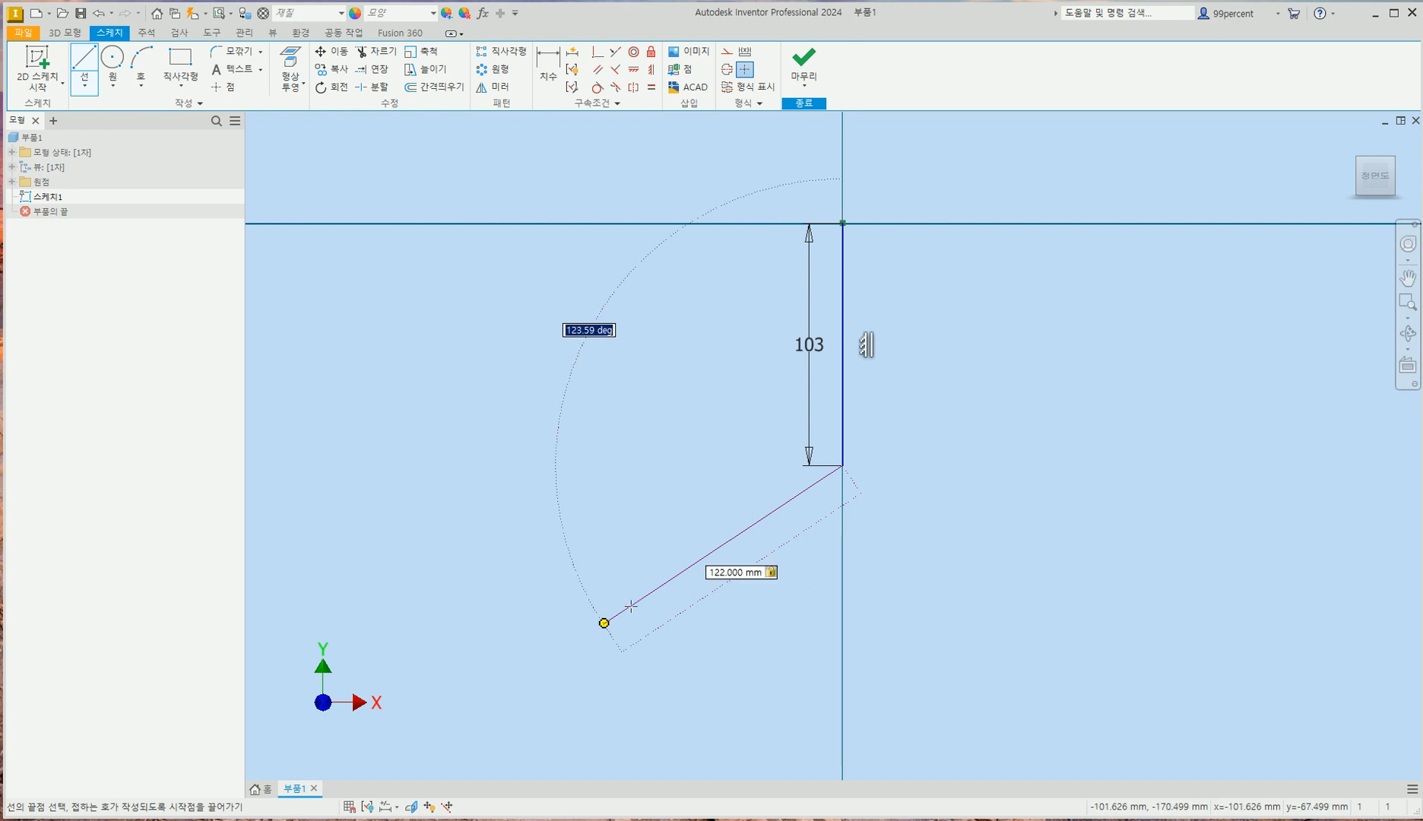
pyautogui.write('120')
pyautogui.press('Return')
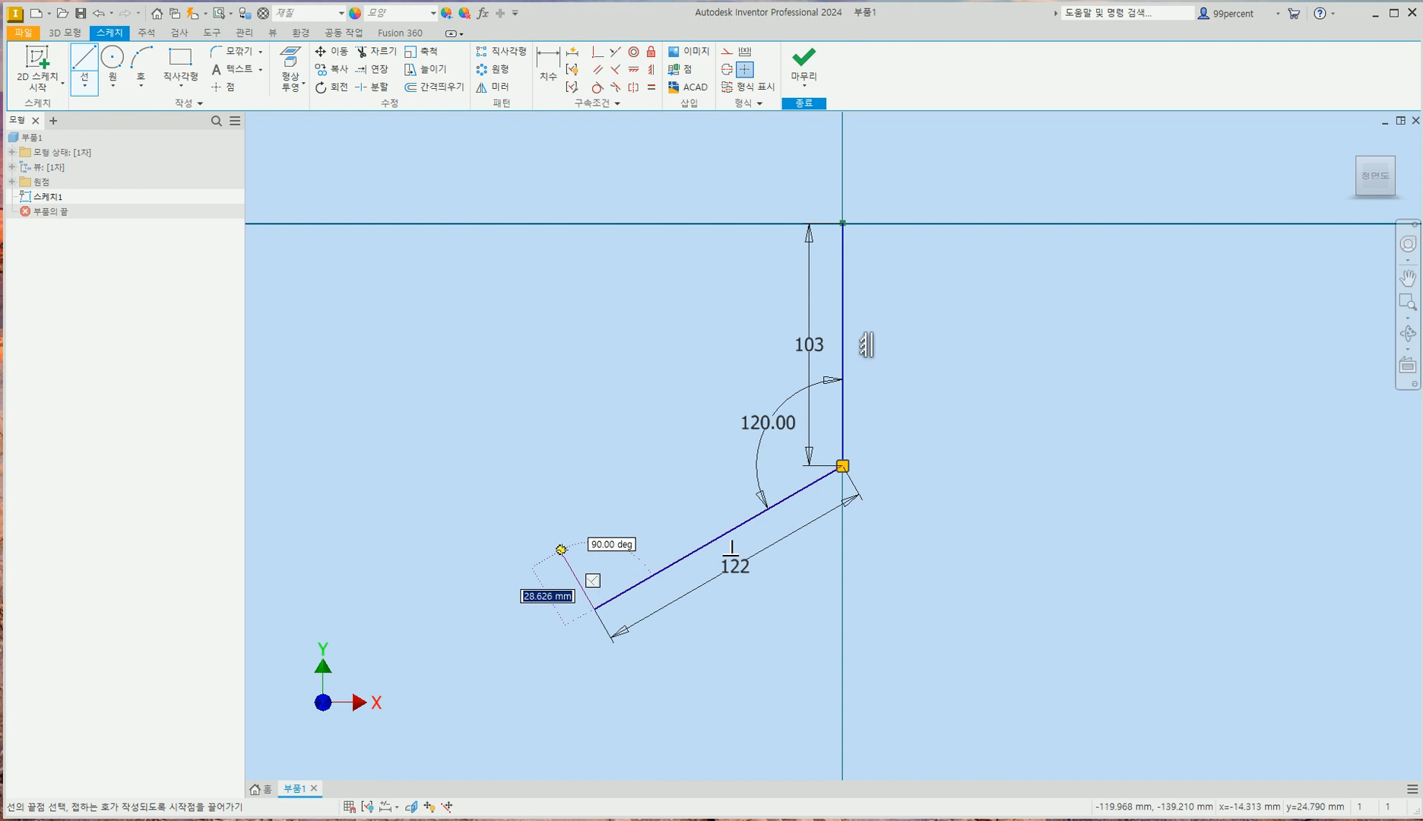
# - Add a perpendicular 16 mm end line and close the bent plate profile with lines parallel to both arms back to the origin
pyautogui.write('16')
pyautogui.press('Return')
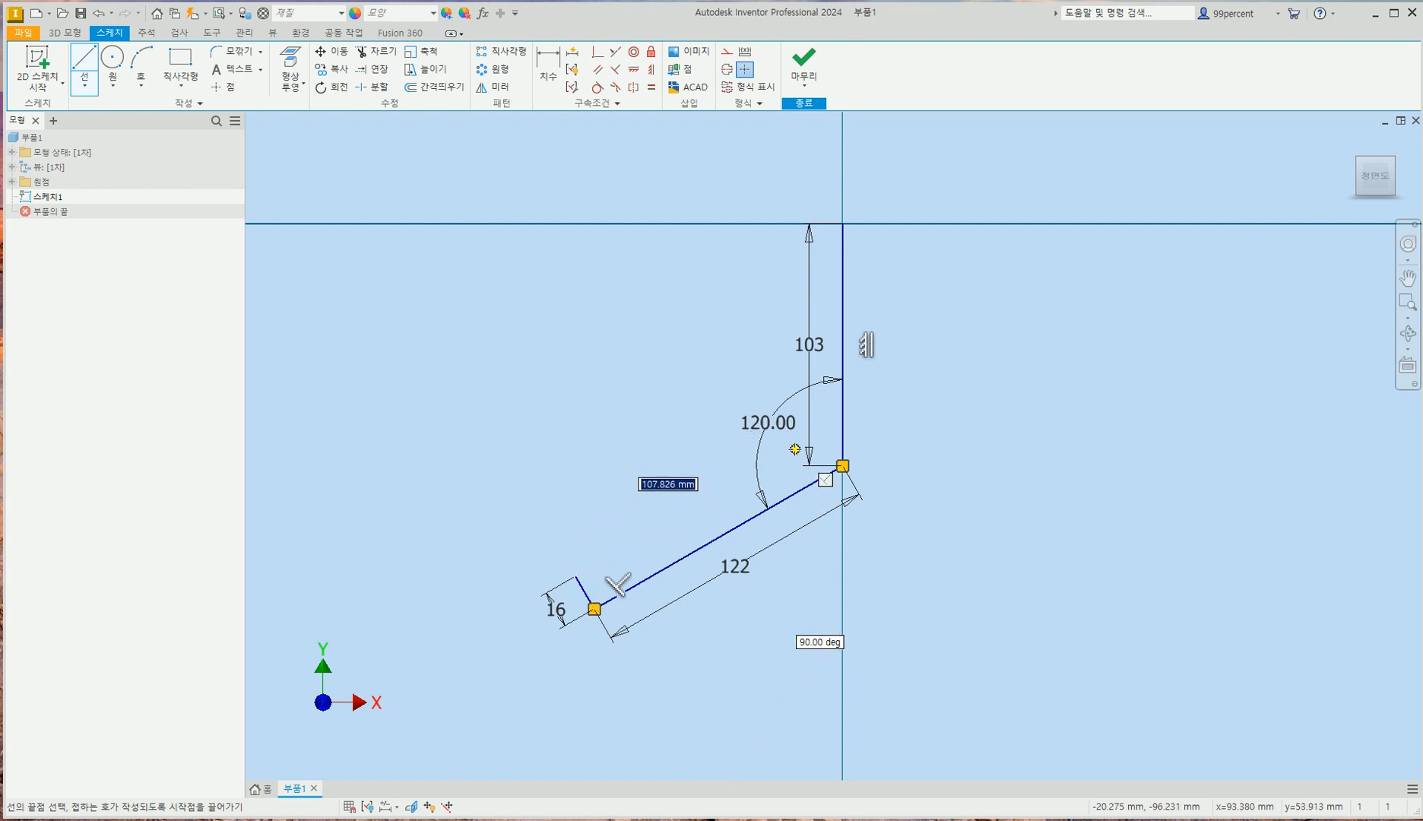
pyautogui.click(794, 450)
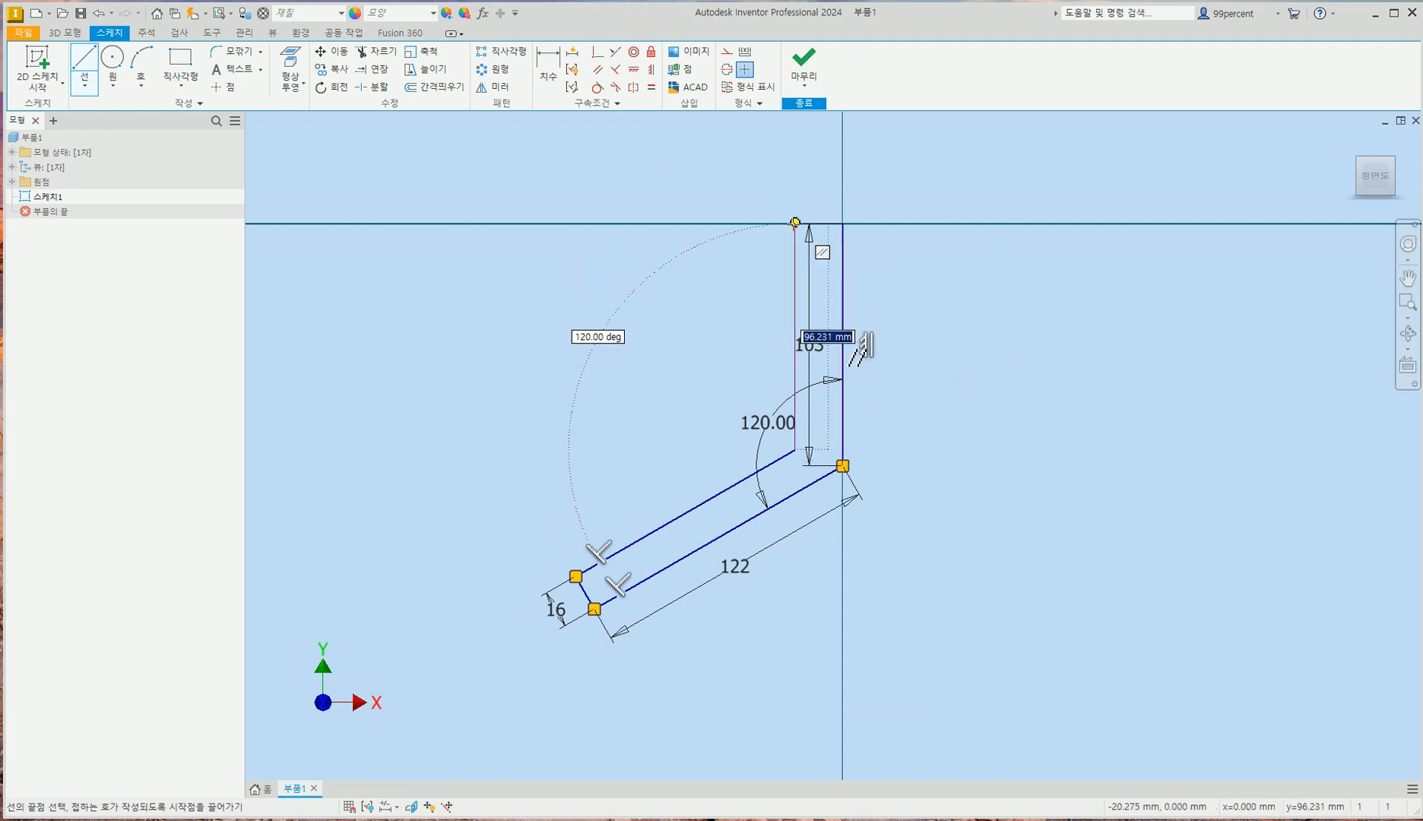
pyautogui.click(795, 223)
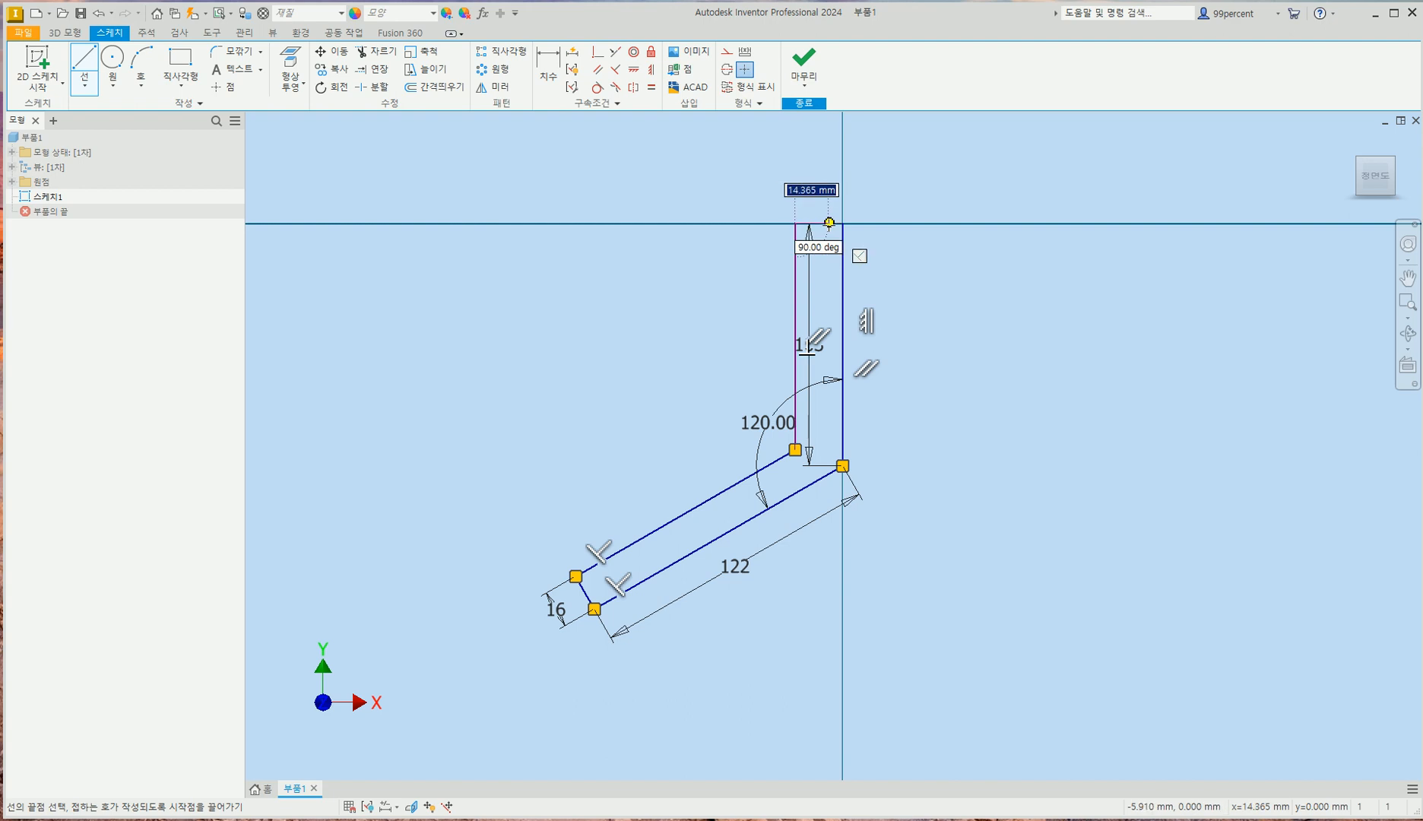
pyautogui.click(842, 223)
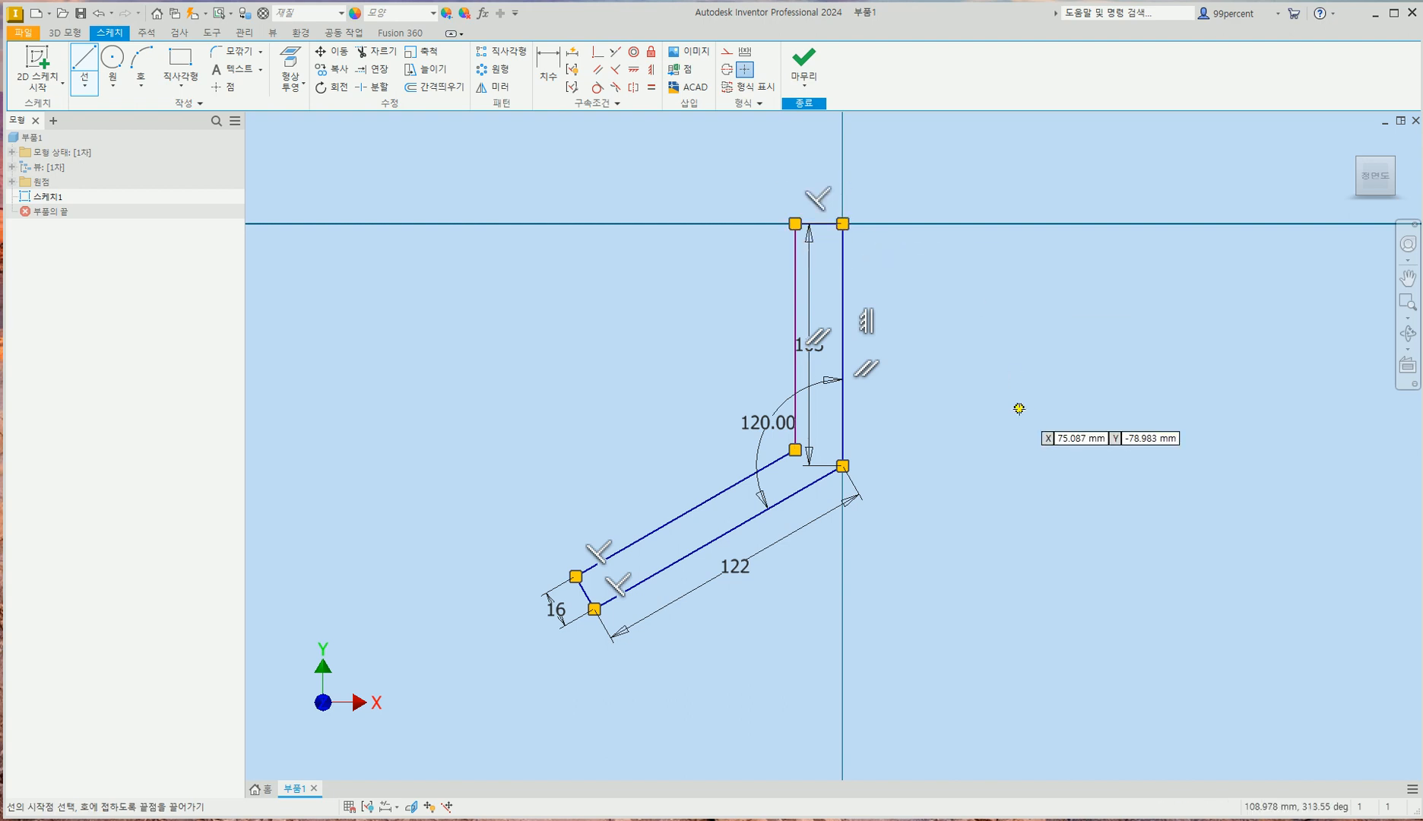
pyautogui.press('Escape')
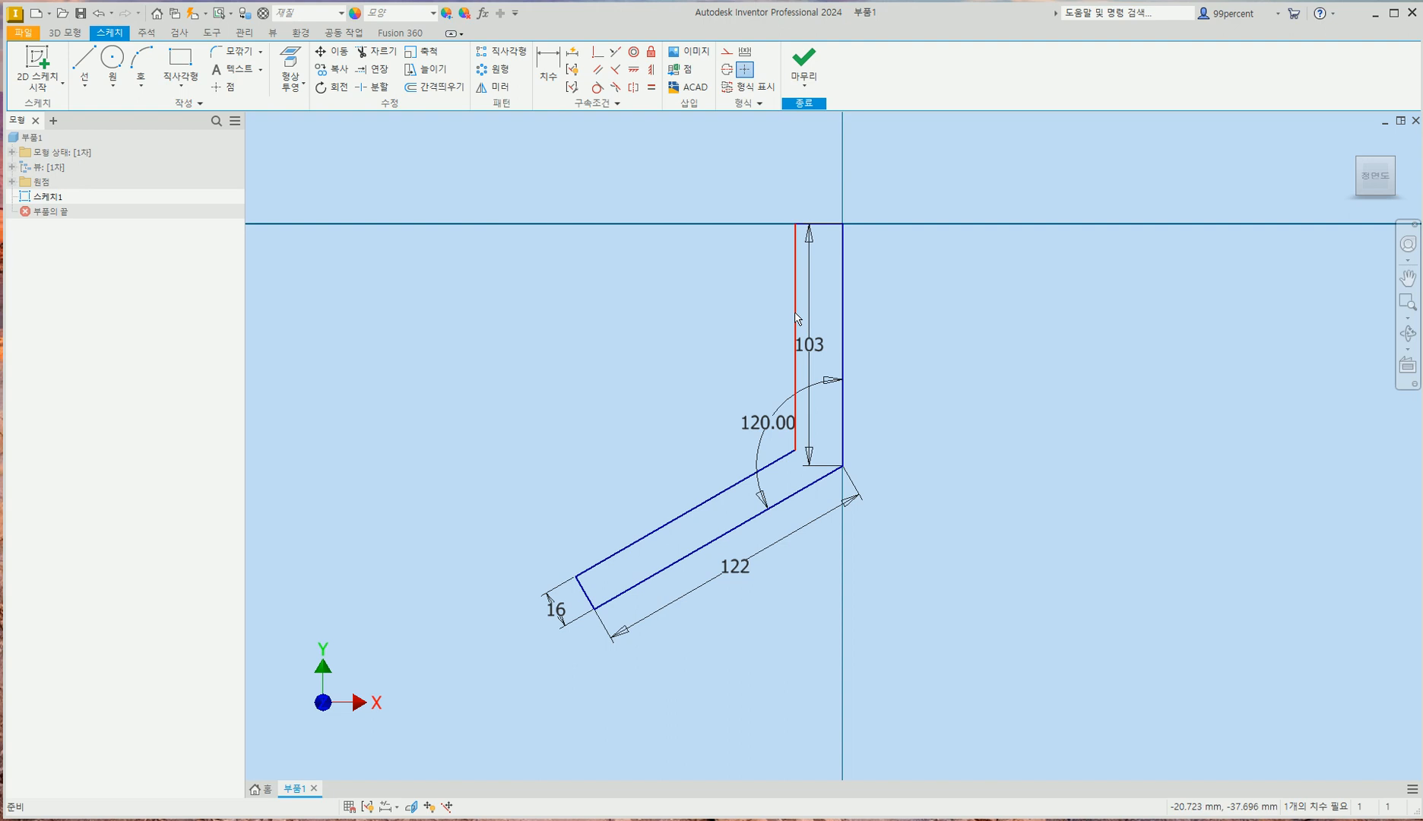
# - Dimension the vertical arm's thickness as 16 mm and move the 120-degree and 103 mm dimensions clear of the profile lines
pyautogui.moveTo(796, 317)
pyautogui.mouseDown()
pyautogui.moveTo(743, 327)
pyautogui.moveTo(807, 328)
pyautogui.moveTo(858, 262)
pyautogui.moveTo(769, 328)
pyautogui.moveTo(803, 332)
pyautogui.moveTo(774, 334)
pyautogui.mouseUp()
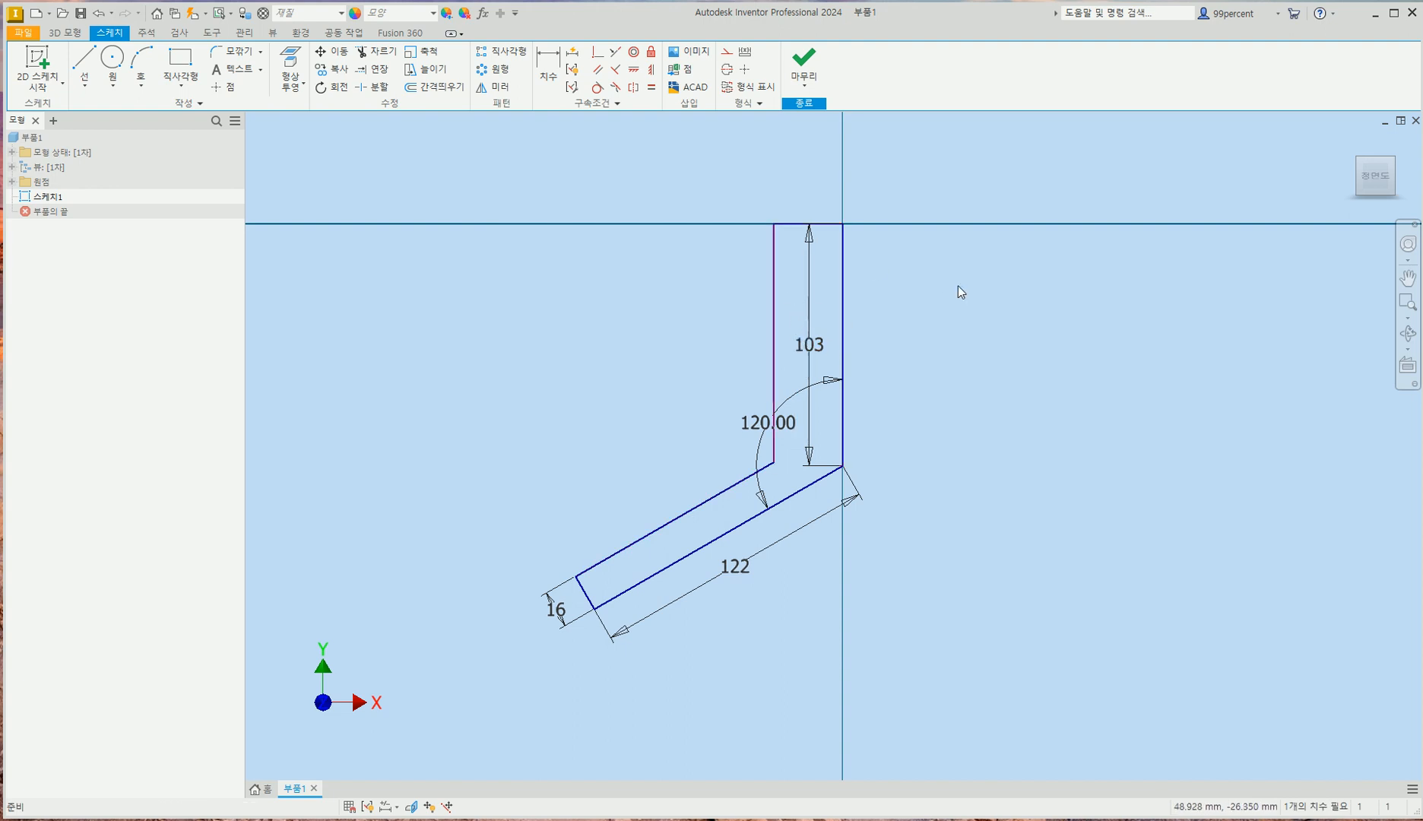
pyautogui.moveTo(770, 428); pyautogui.dragTo(714, 383)
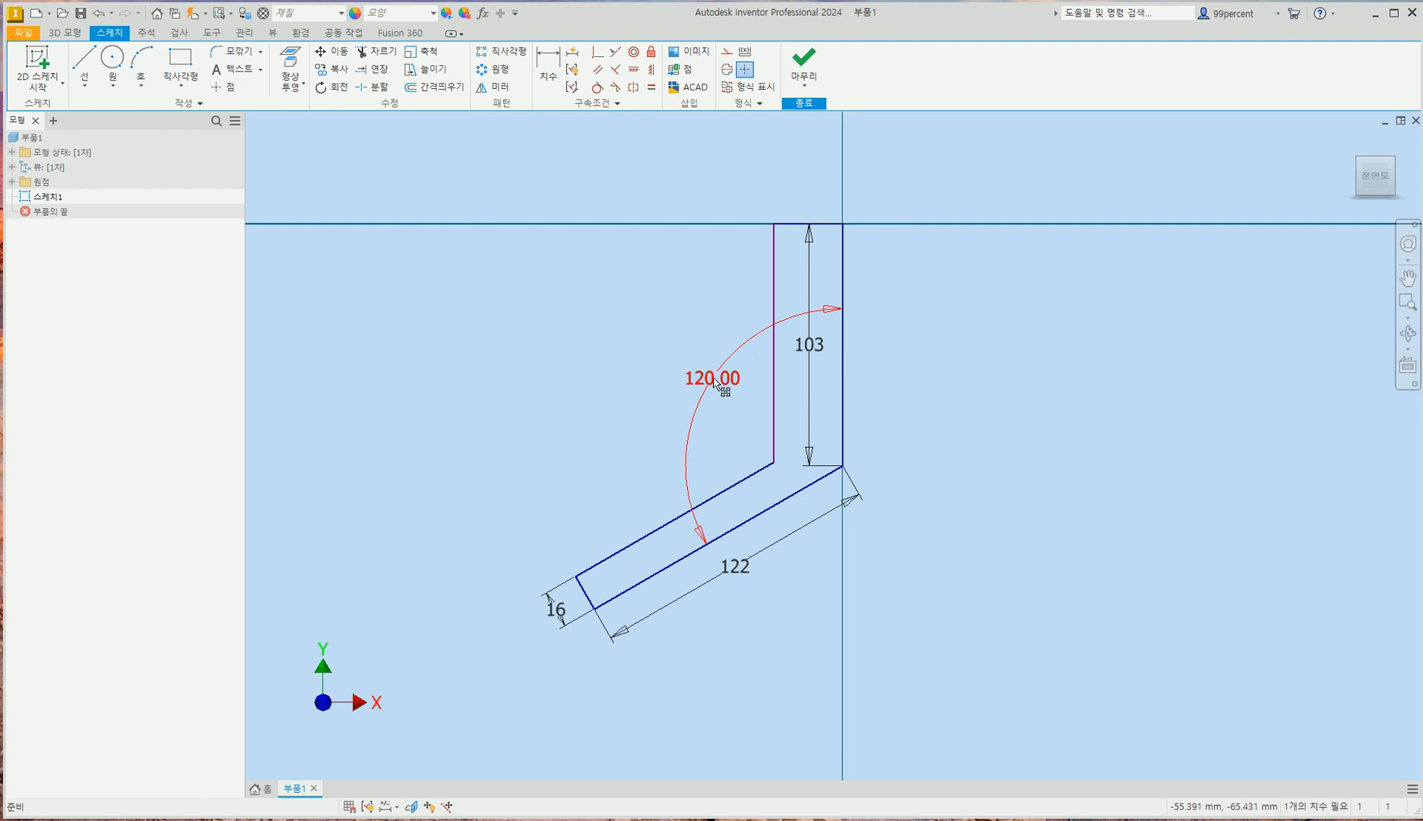
pyautogui.click(554, 60)
pyautogui.click(774, 268)
pyautogui.click(843, 266)
pyautogui.click(807, 196)
pyautogui.write('16')
pyautogui.press('Return')
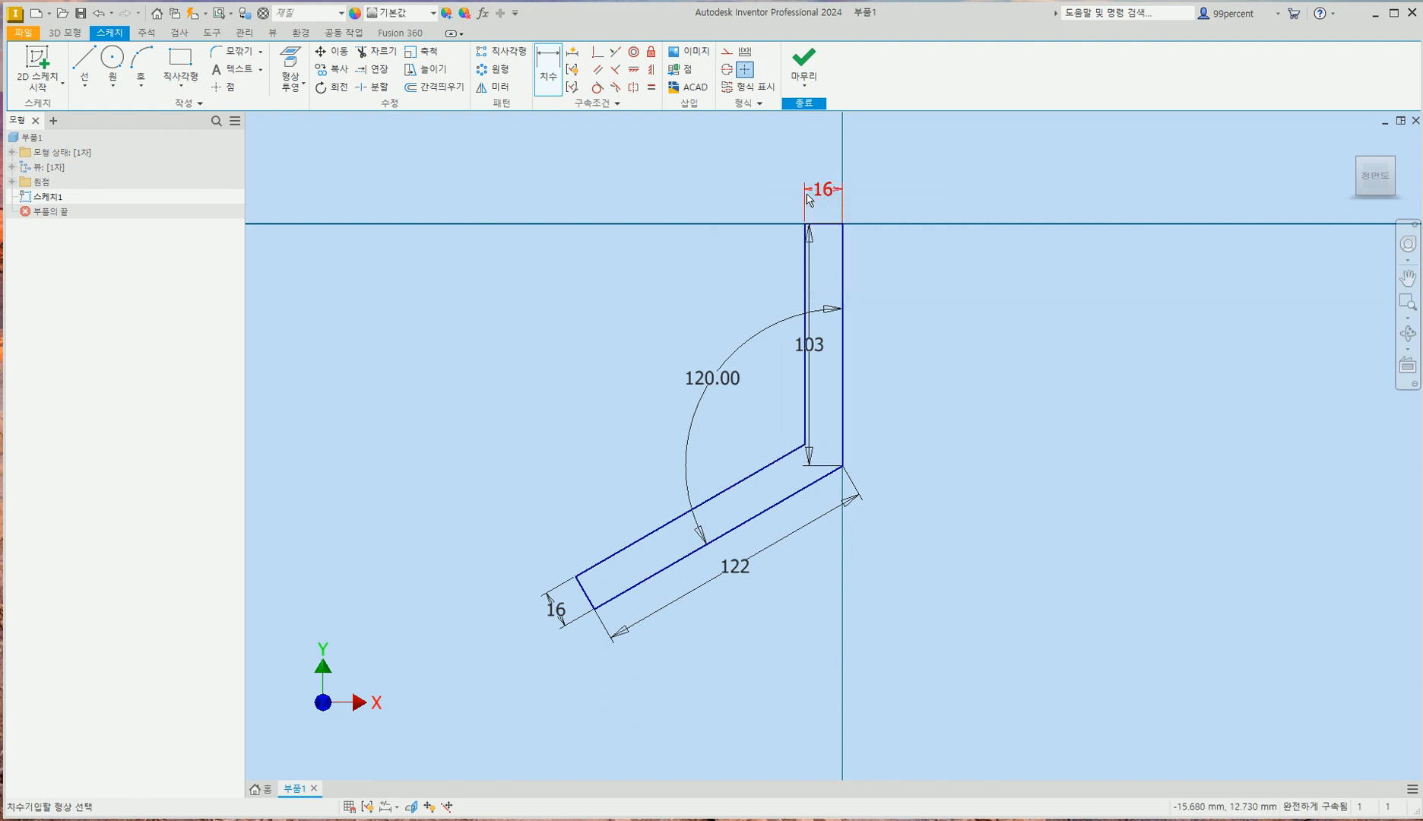
pyautogui.press('Escape')
pyautogui.moveTo(809, 343); pyautogui.dragTo(887, 349)
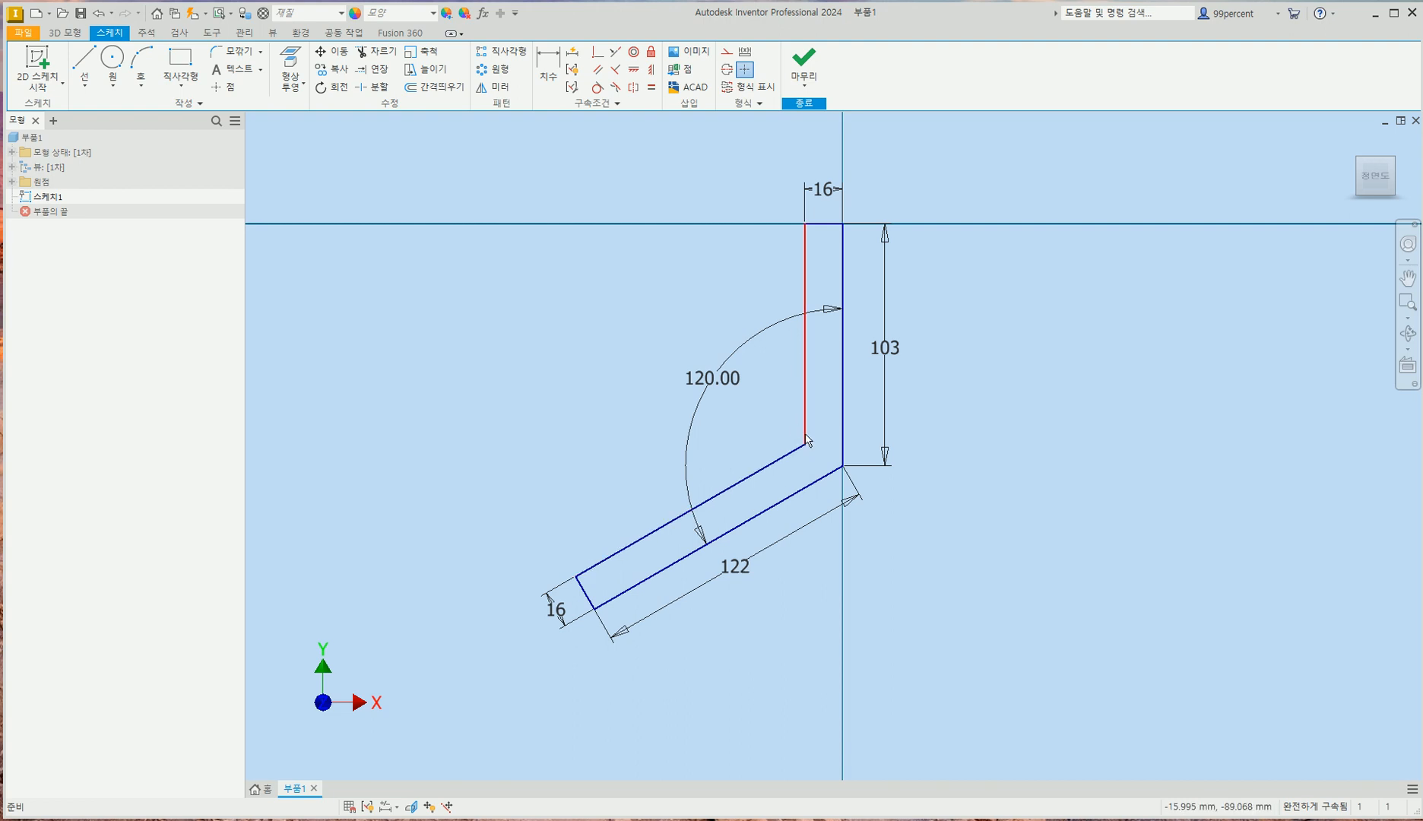
# - Check the inner bend radius in the PDF drawing, fillet that corner at 20 mm, and place its dimension inside the bend
pyautogui.hotkey('alt', 'Tab')
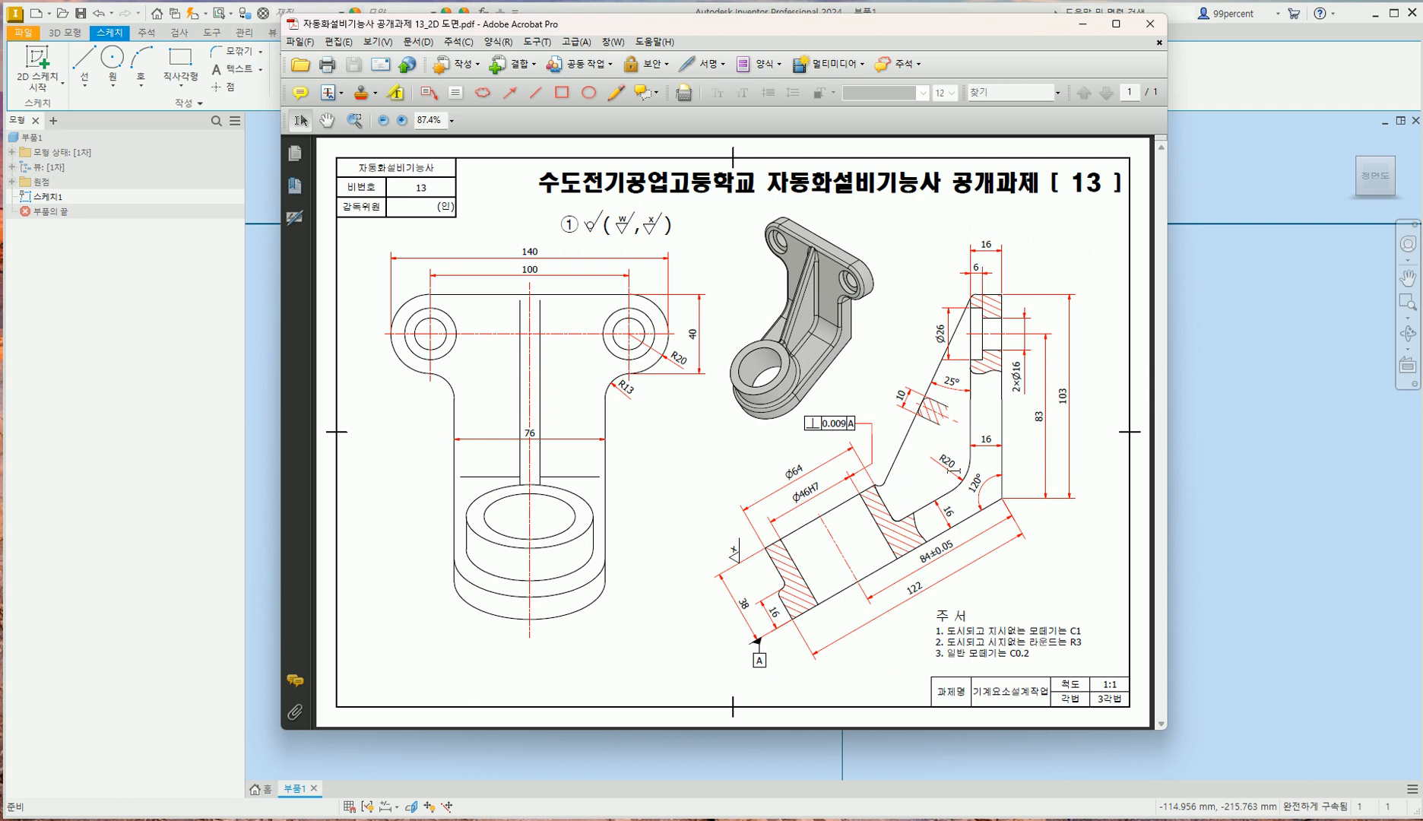
pyautogui.click(1190, 458)
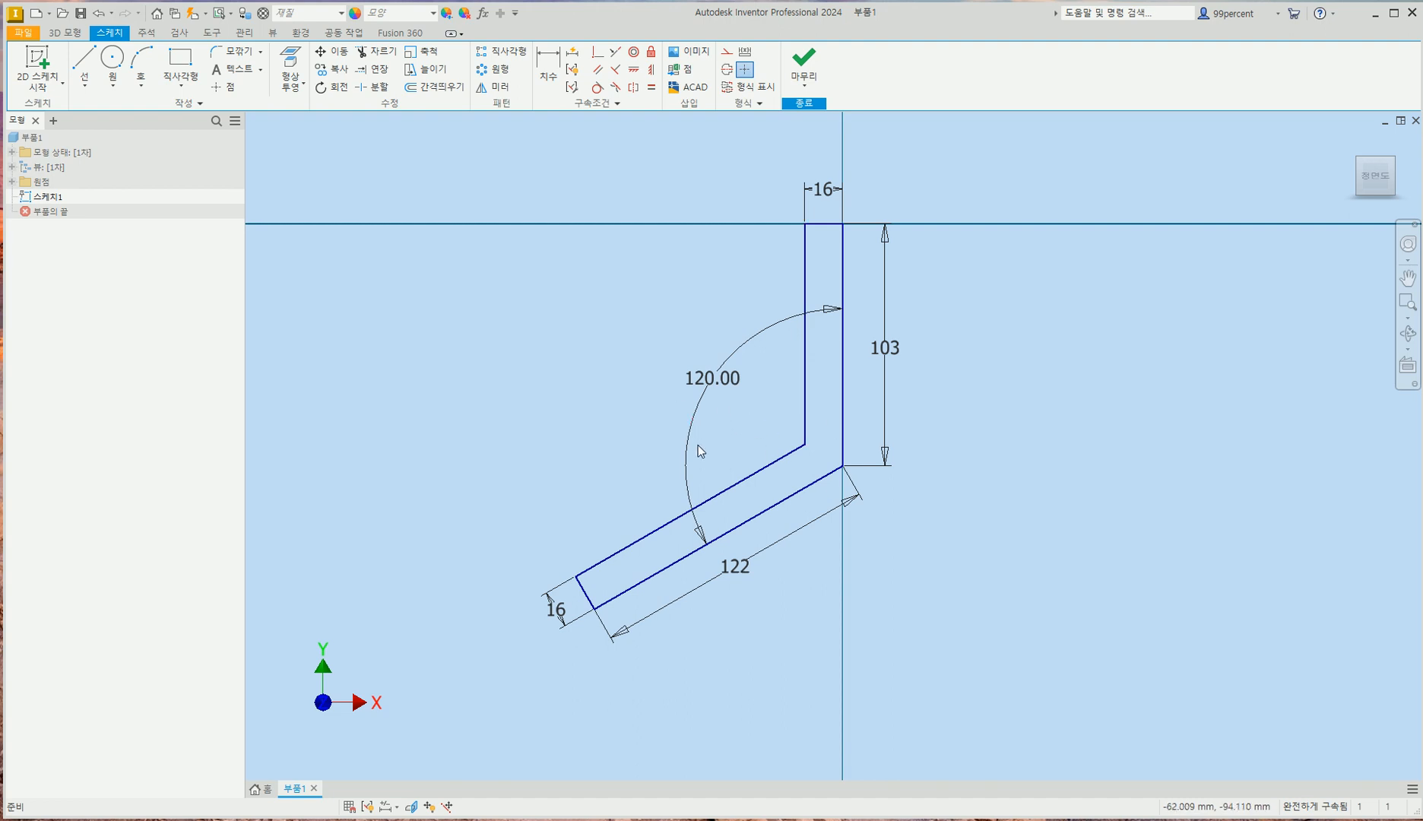
pyautogui.click(238, 57)
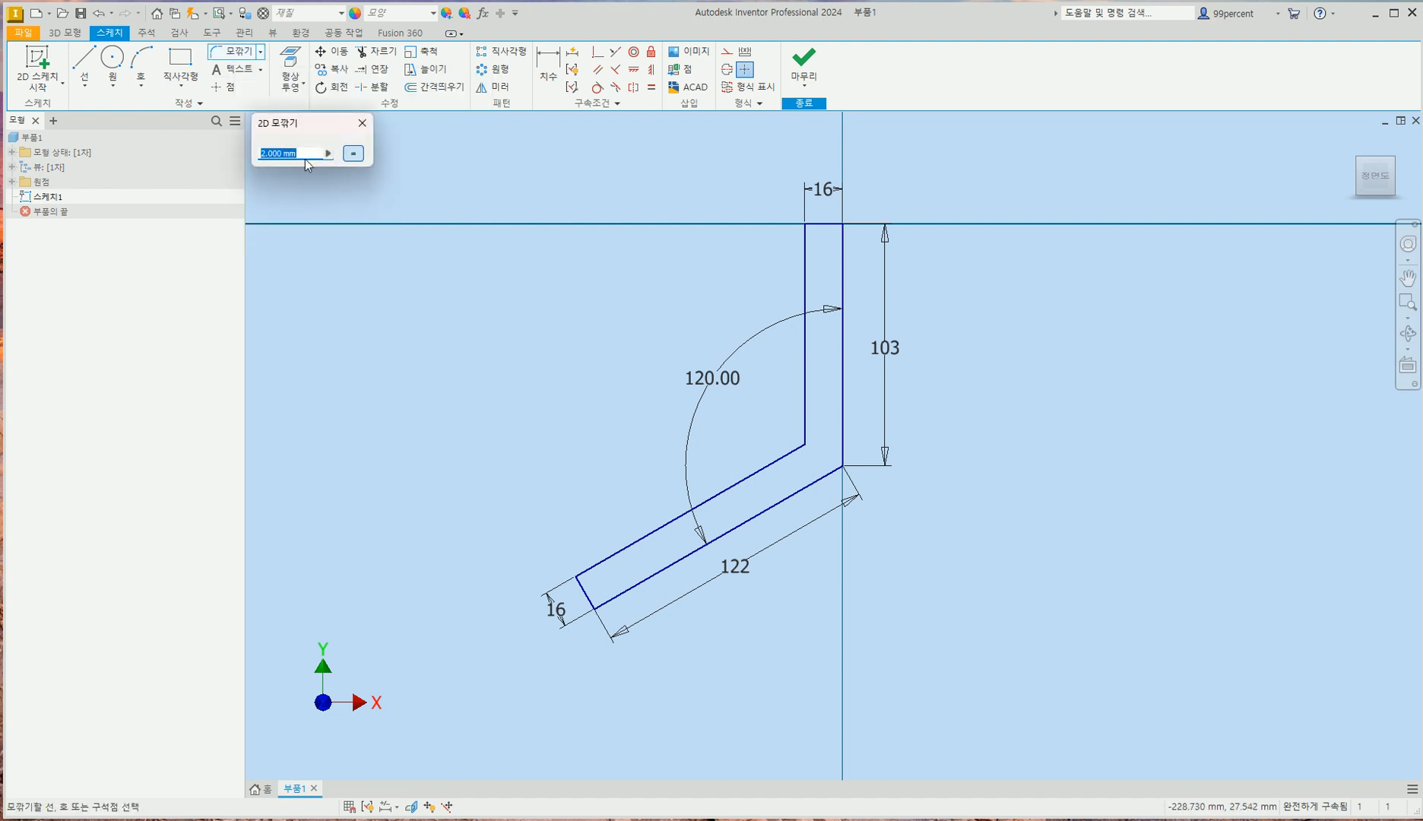
pyautogui.write('20')
pyautogui.moveTo(311, 133); pyautogui.dragTo(363, 208)
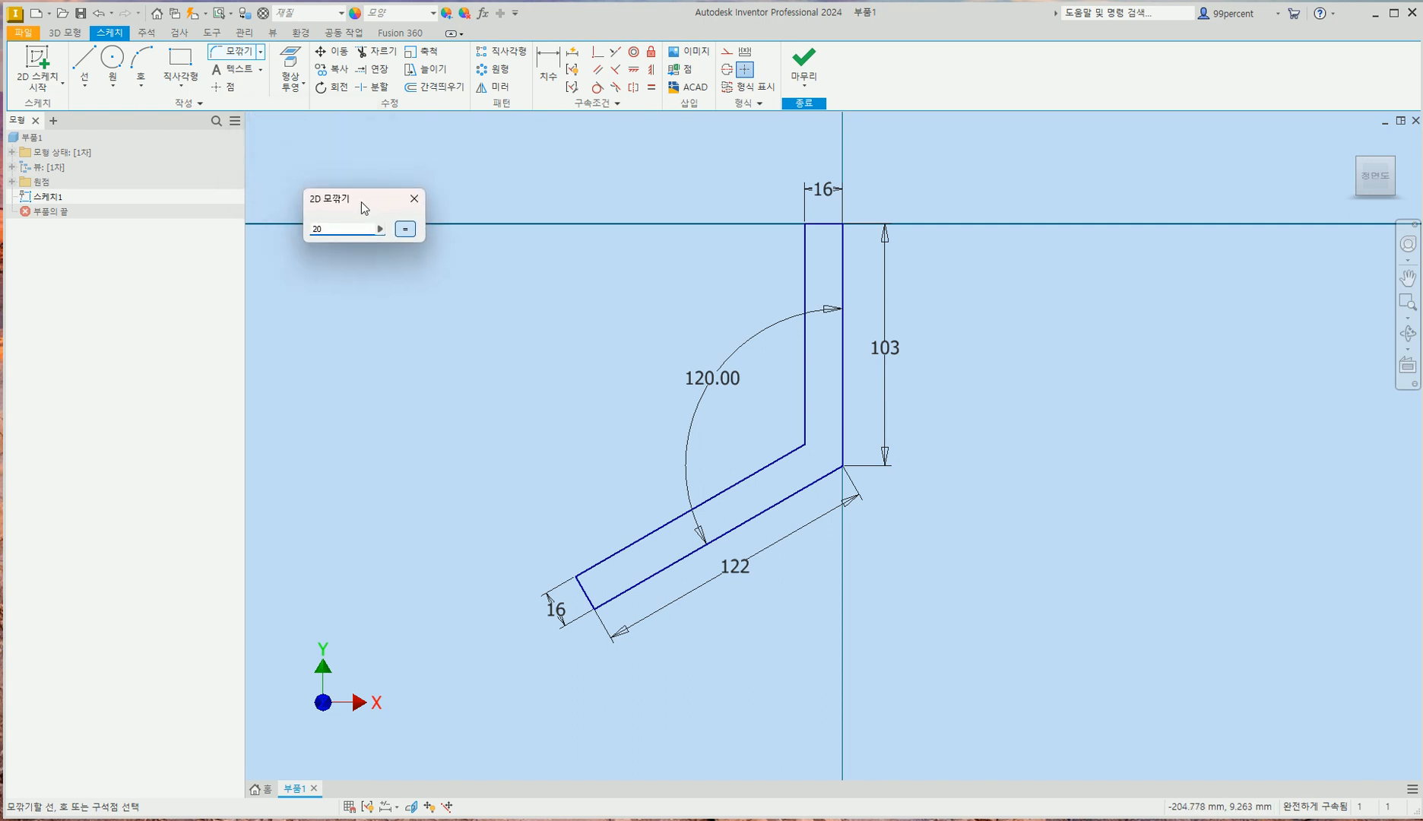
pyautogui.click(811, 450)
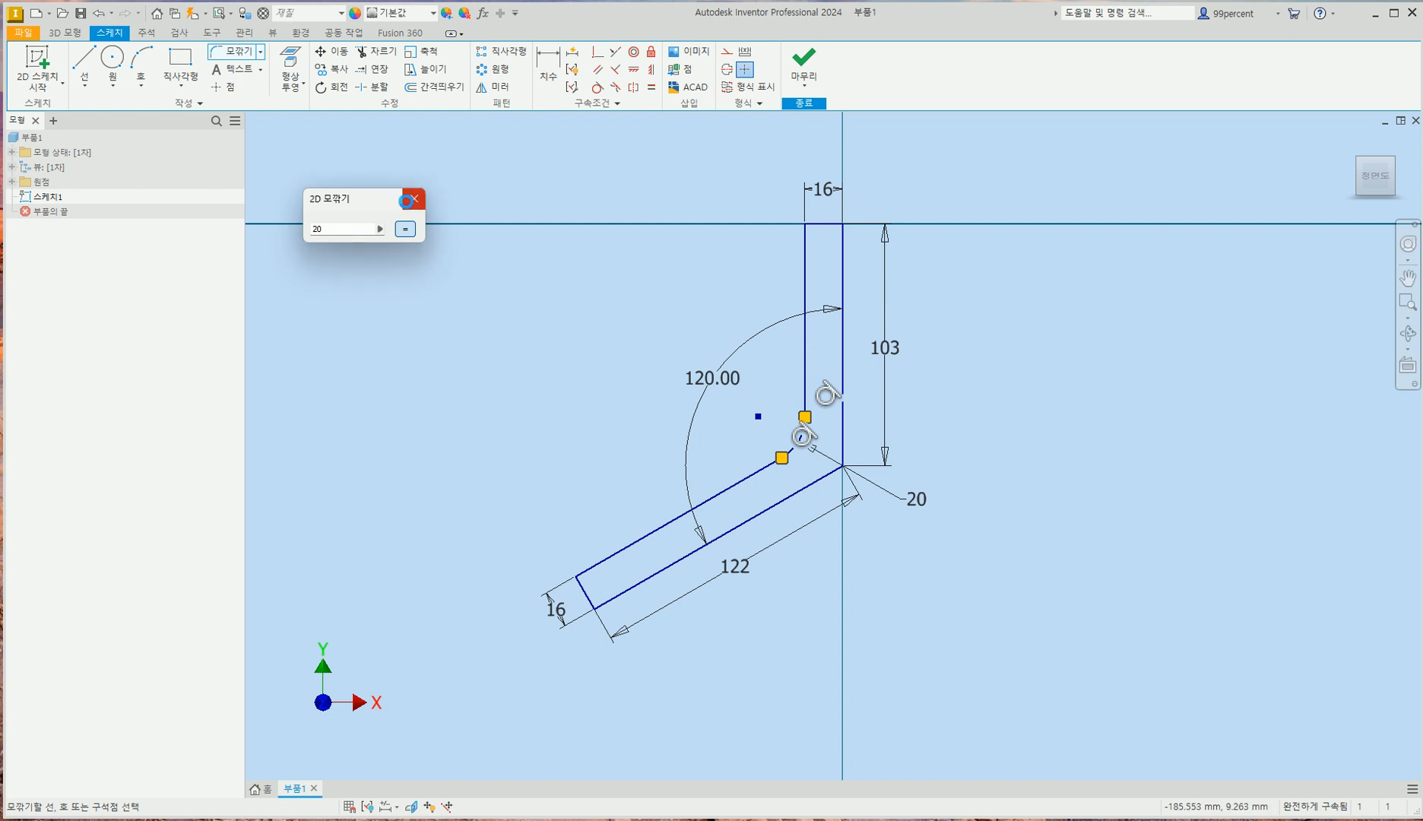
pyautogui.click(413, 199)
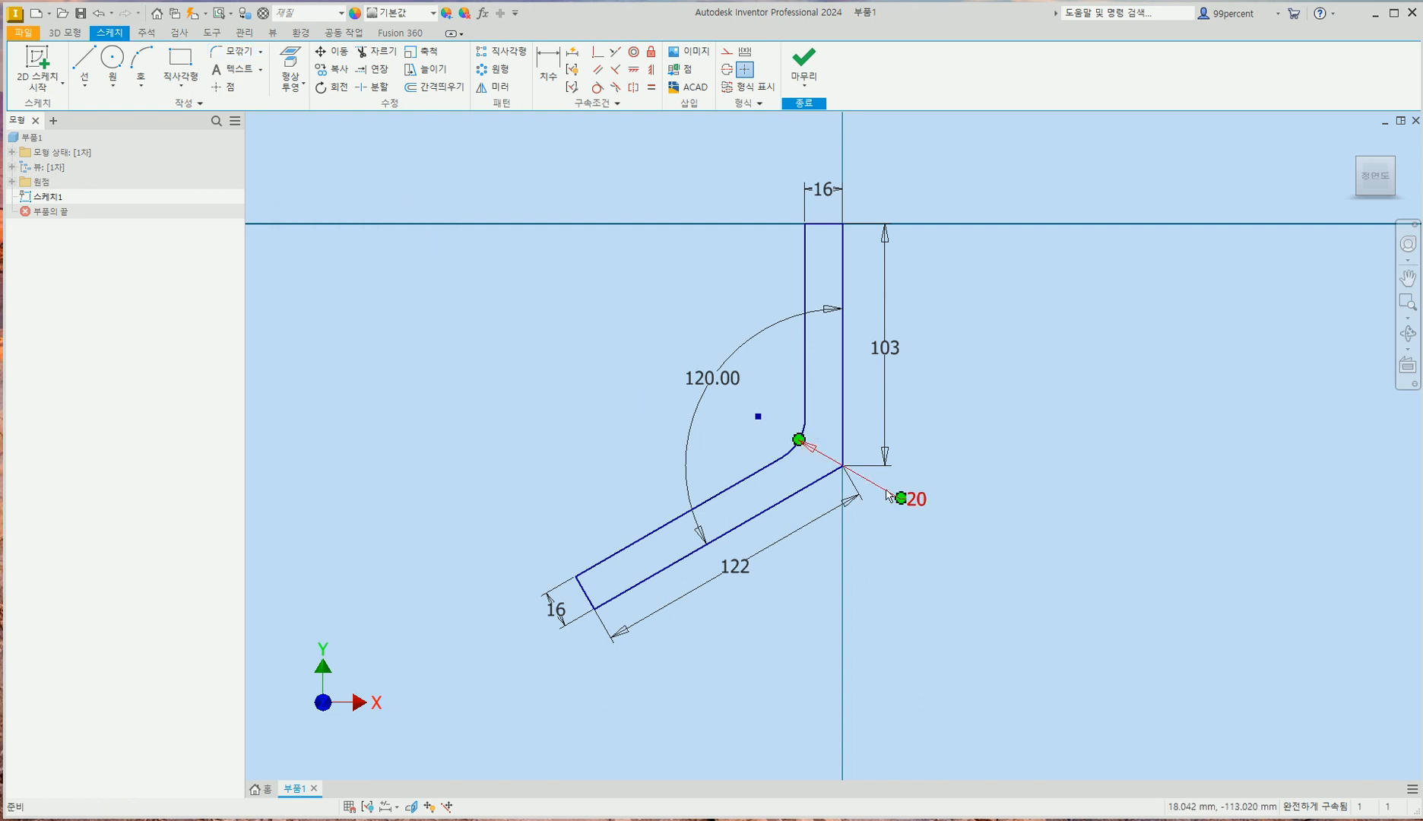
pyautogui.moveTo(922, 506); pyautogui.dragTo(772, 427)
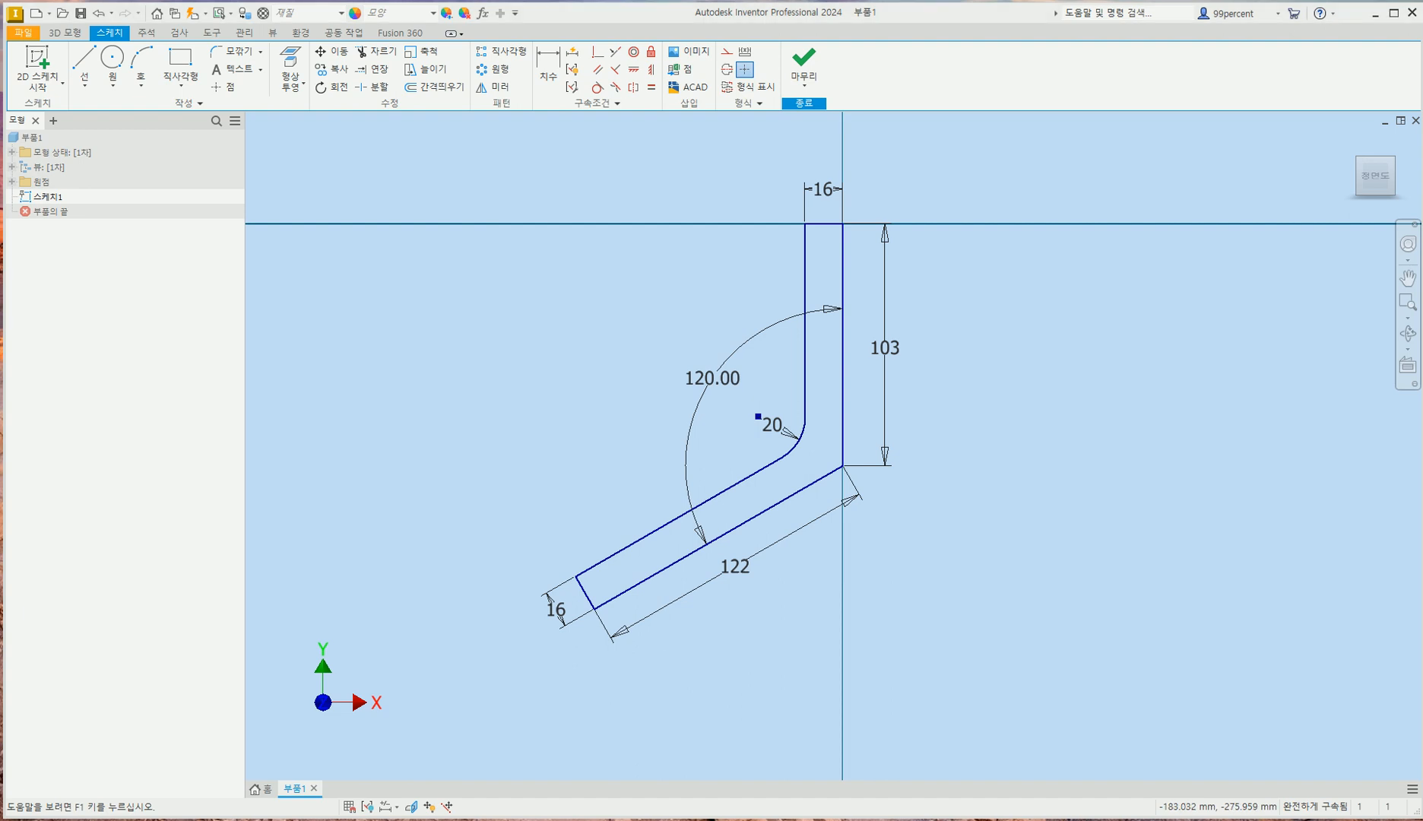
# - Consult the bracket's front view in the PDF drawing and return to the sketch
pyautogui.click(433, 819)
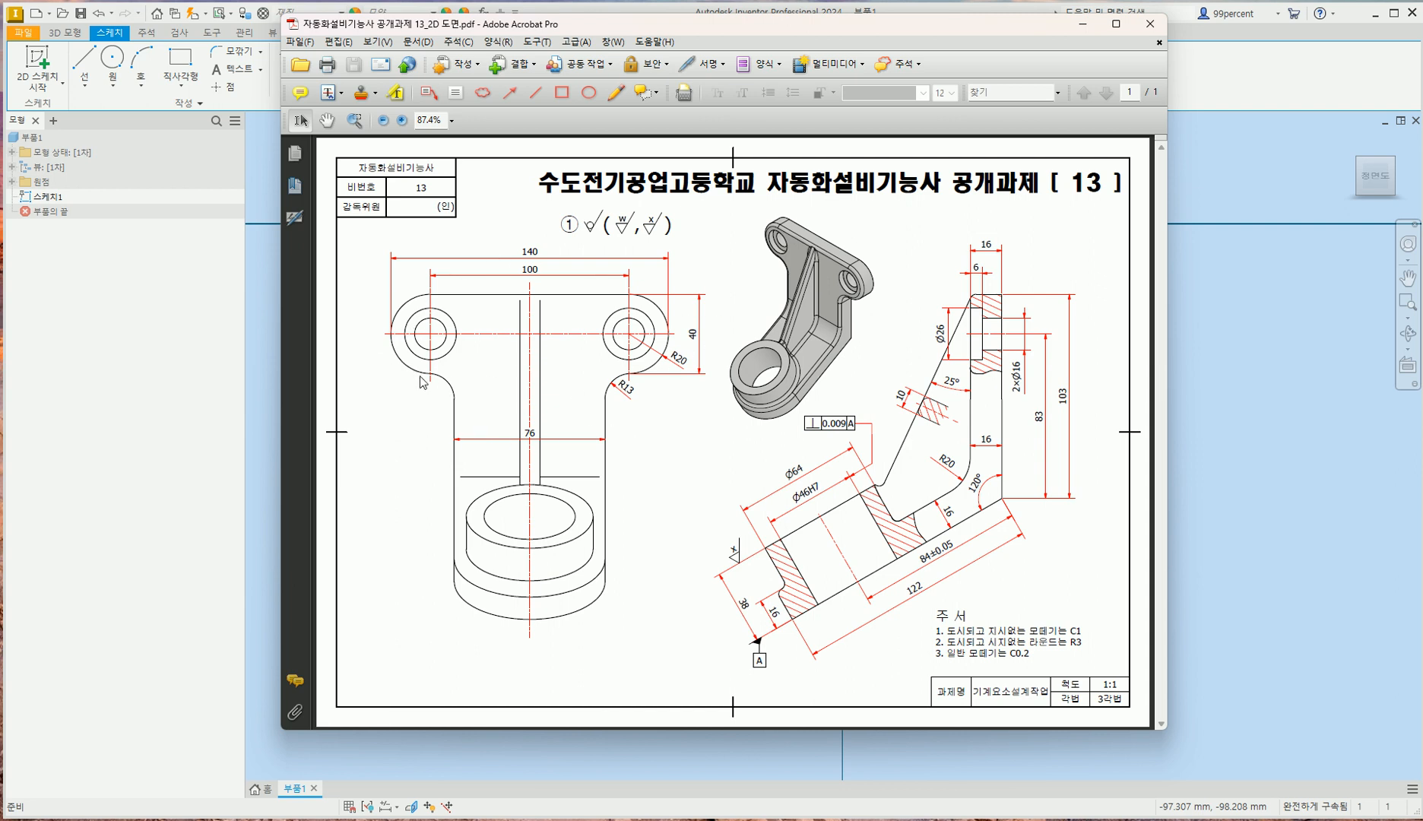
pyautogui.click(1291, 452)
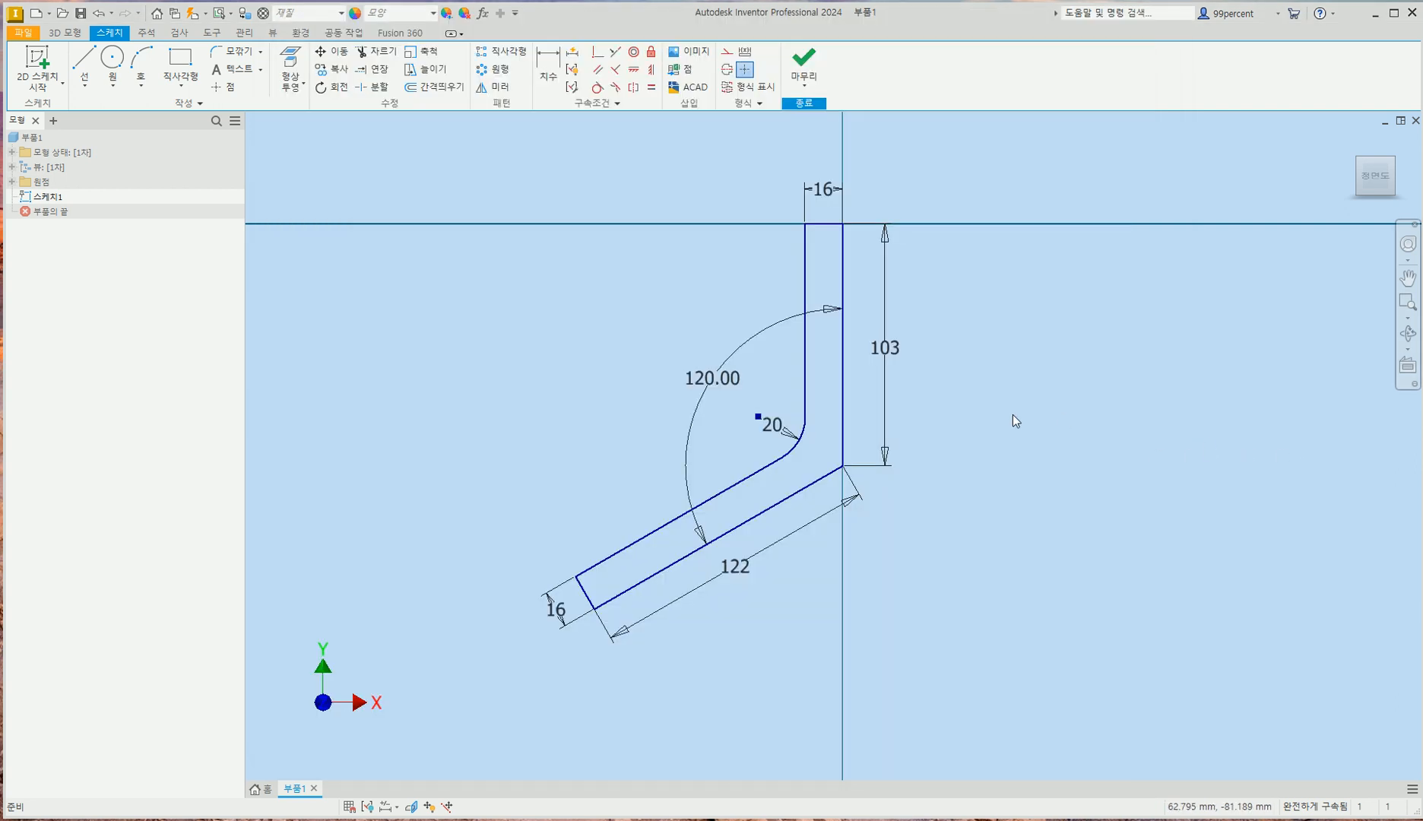
# - Extrude the bent plate profile symmetrically to a total width of 76 mm, checking the width in the PDF drawing
pyautogui.click(68, 33)
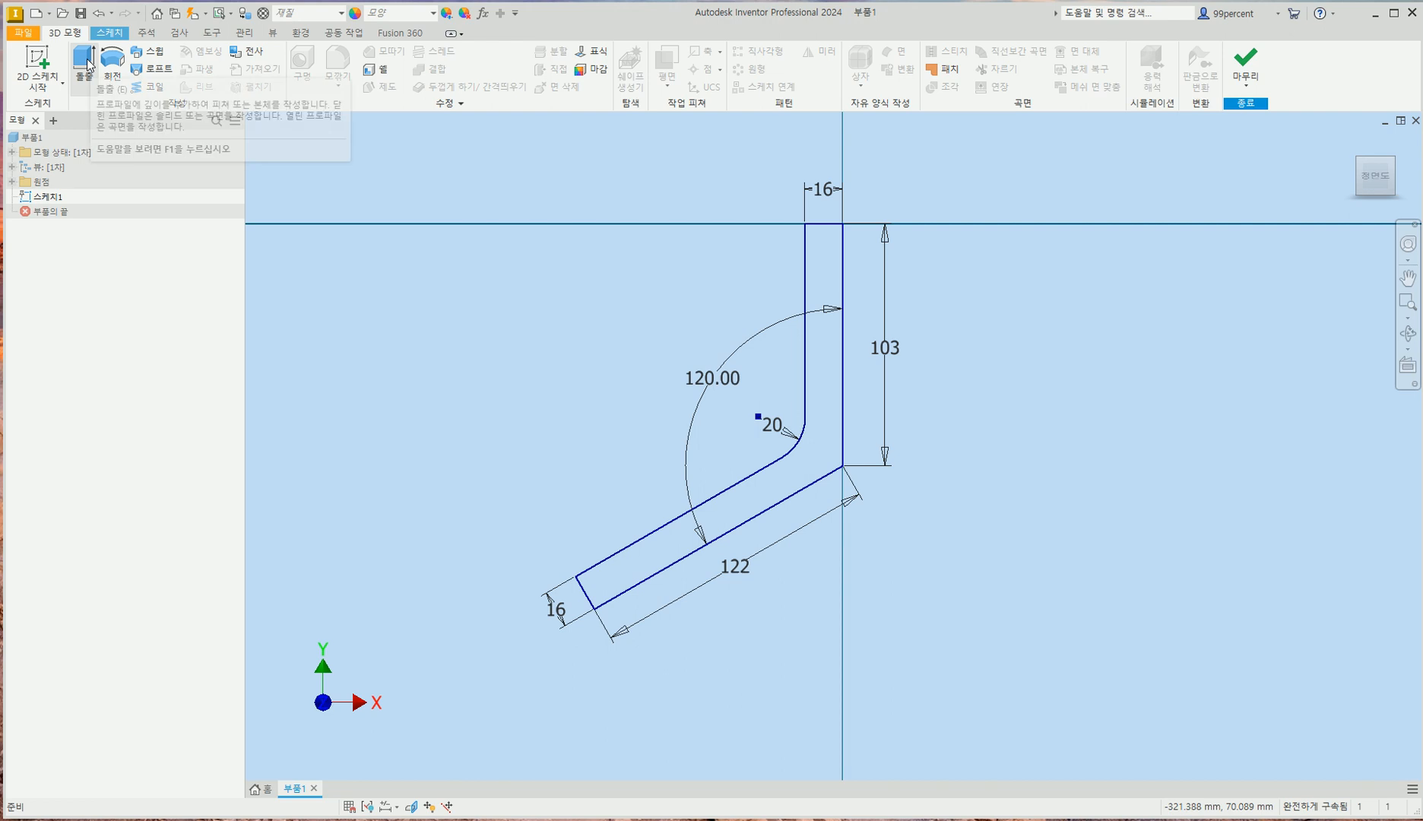
pyautogui.click(85, 62)
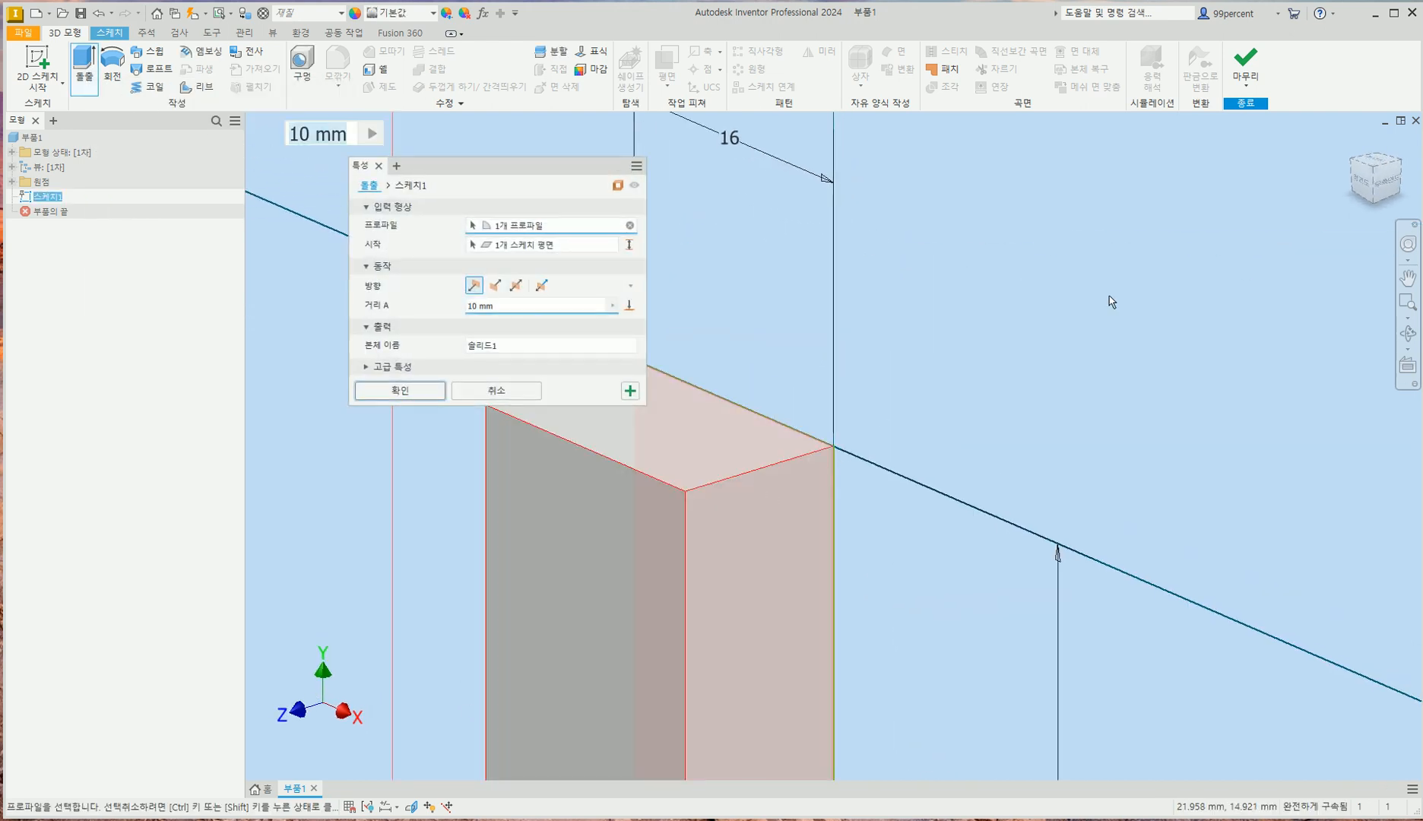
pyautogui.click(1353, 143)
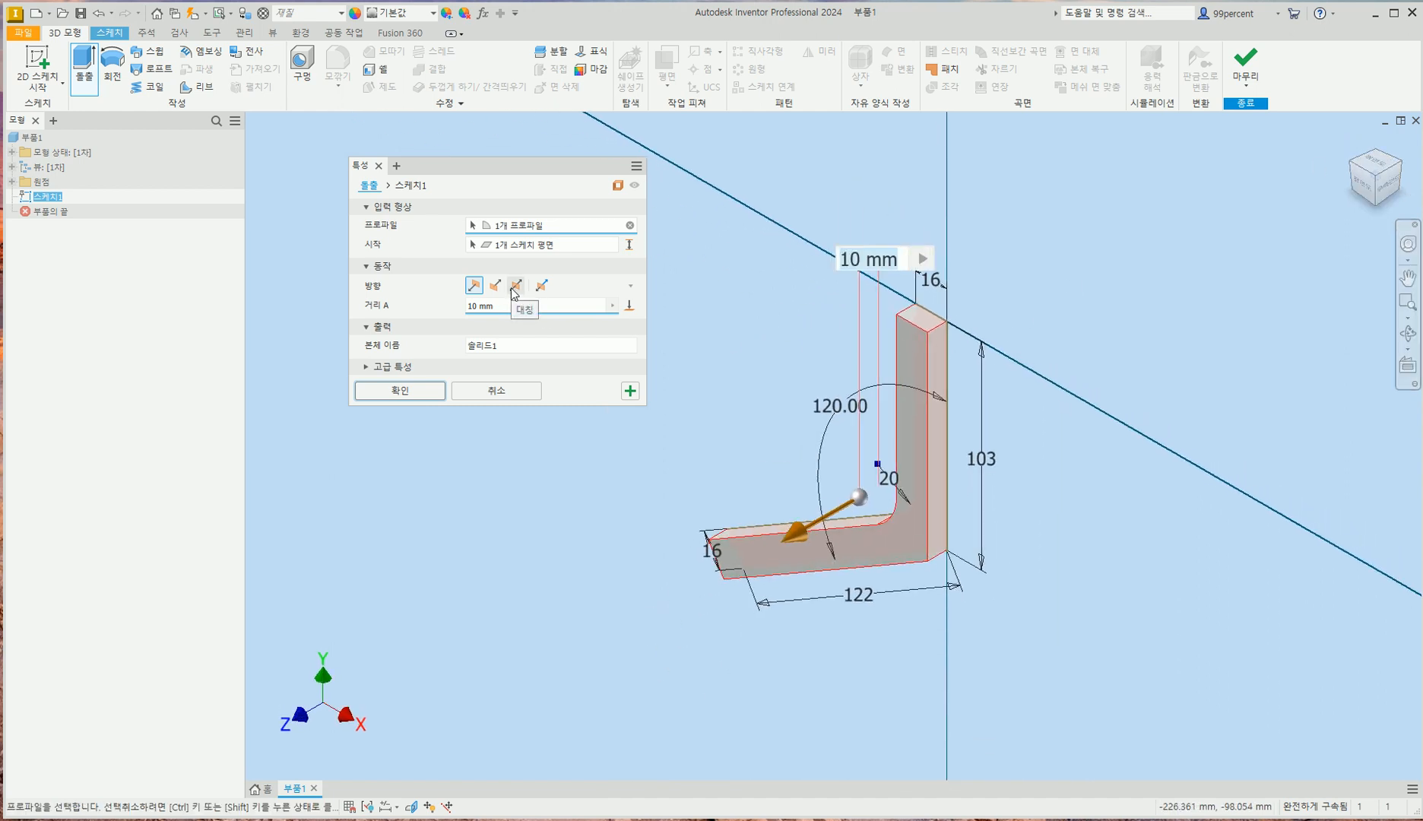
pyautogui.hotkey('alt', 'Tab')
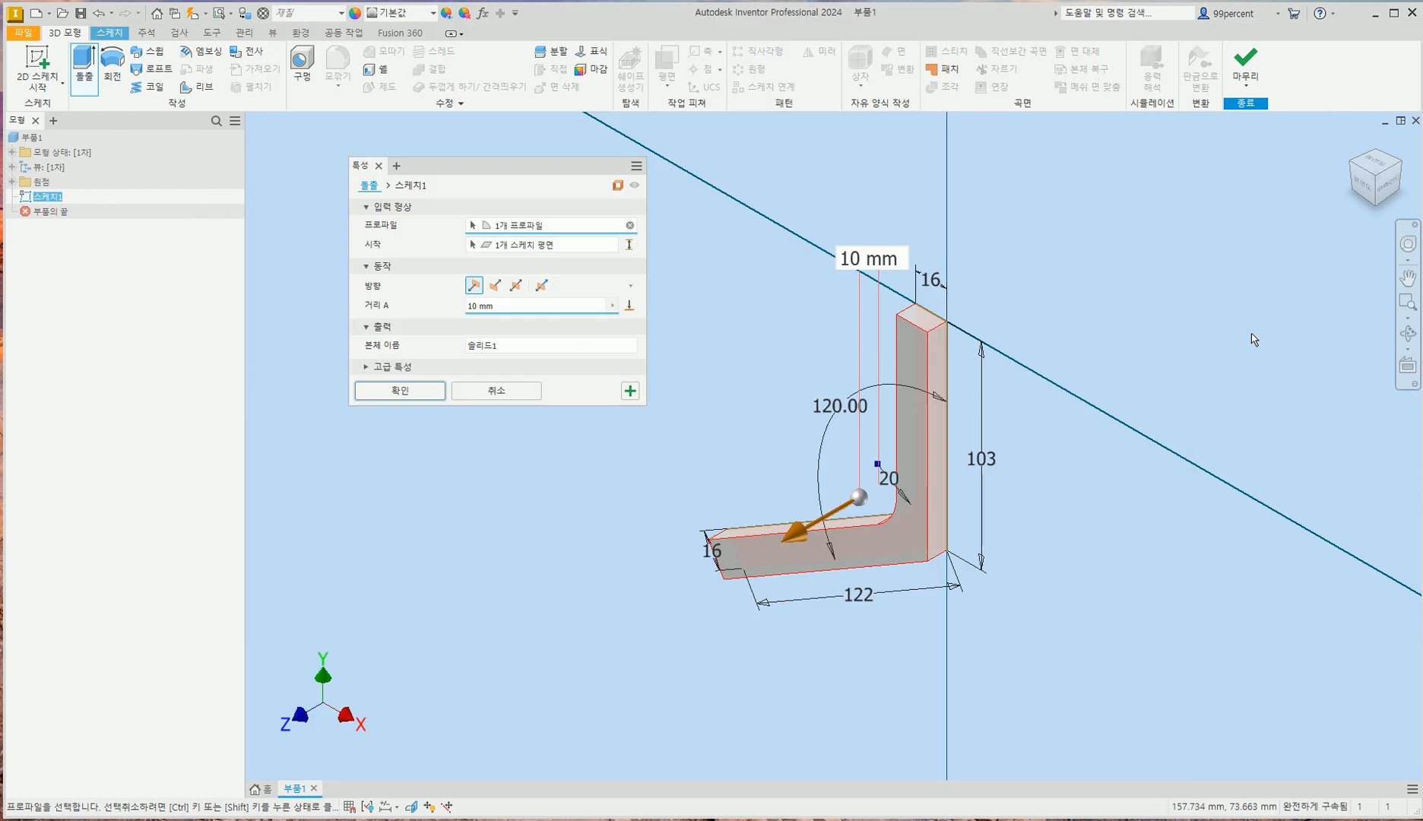
pyautogui.hotkey('alt', 'Tab')
pyautogui.click(515, 285)
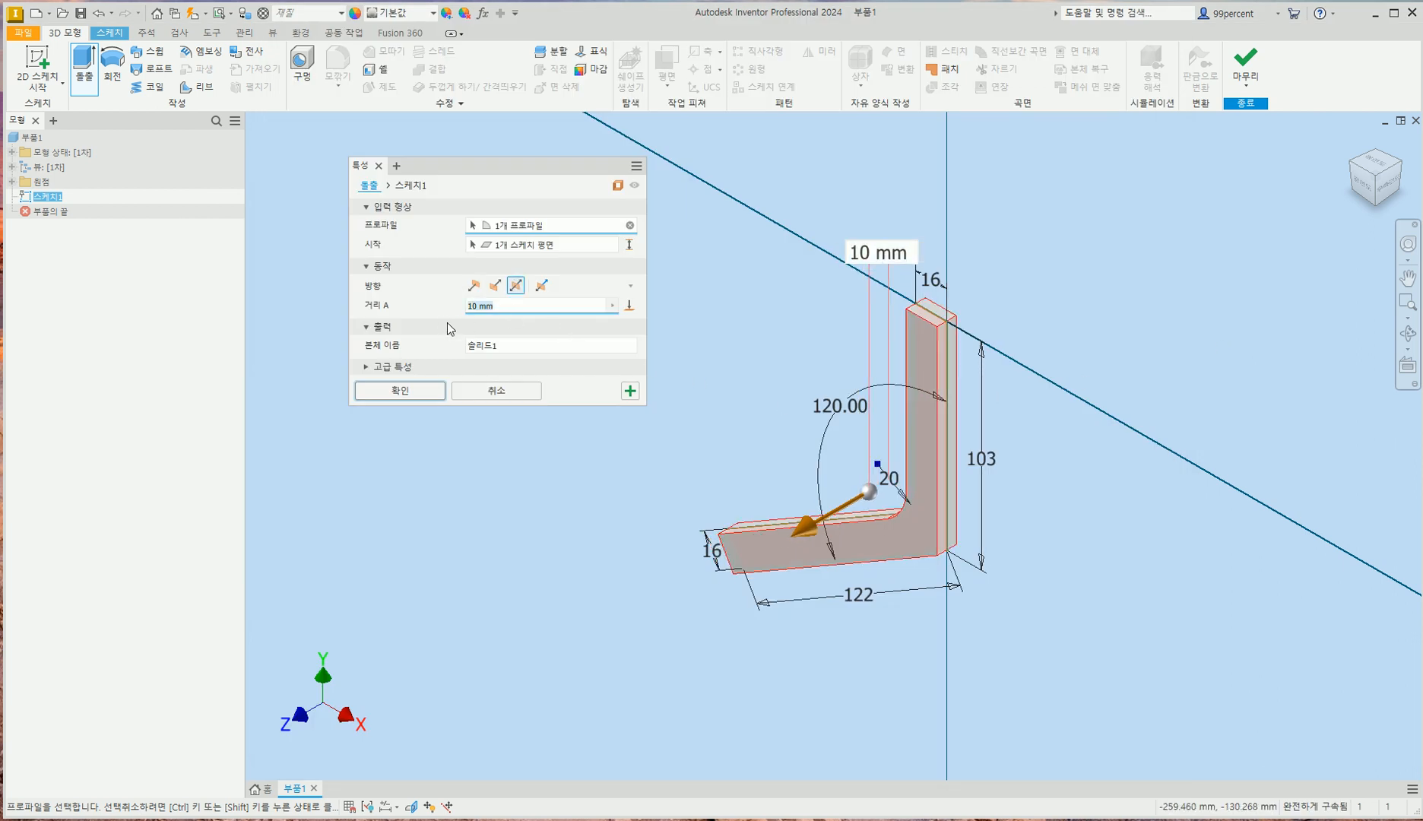
pyautogui.write('75')
pyautogui.press('Return')
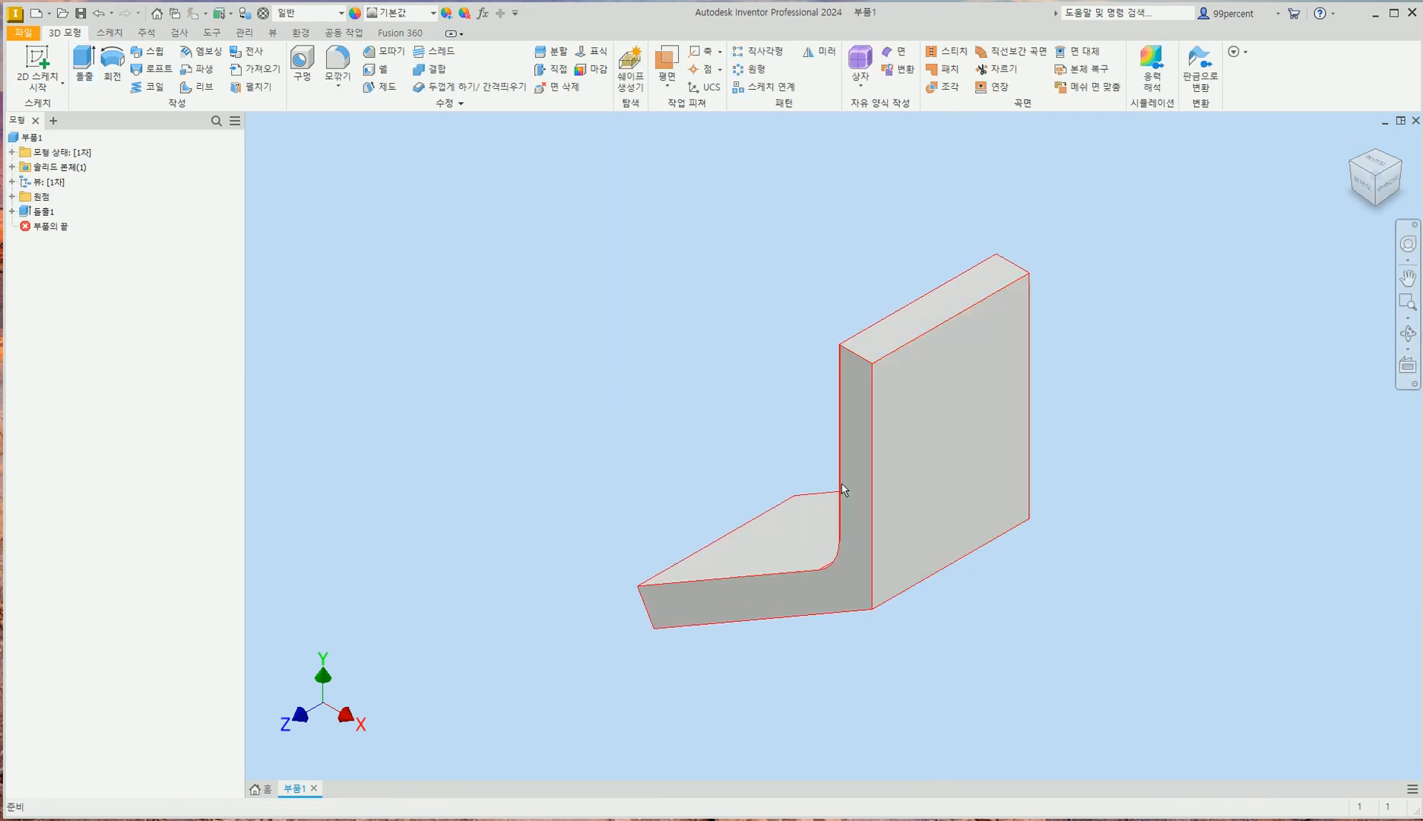
# - Check the isometric view in the PDF drawing, turn the part to show its inner bend, and set that as the fit-to-view home view
pyautogui.hotkey('alt', 'Tab')
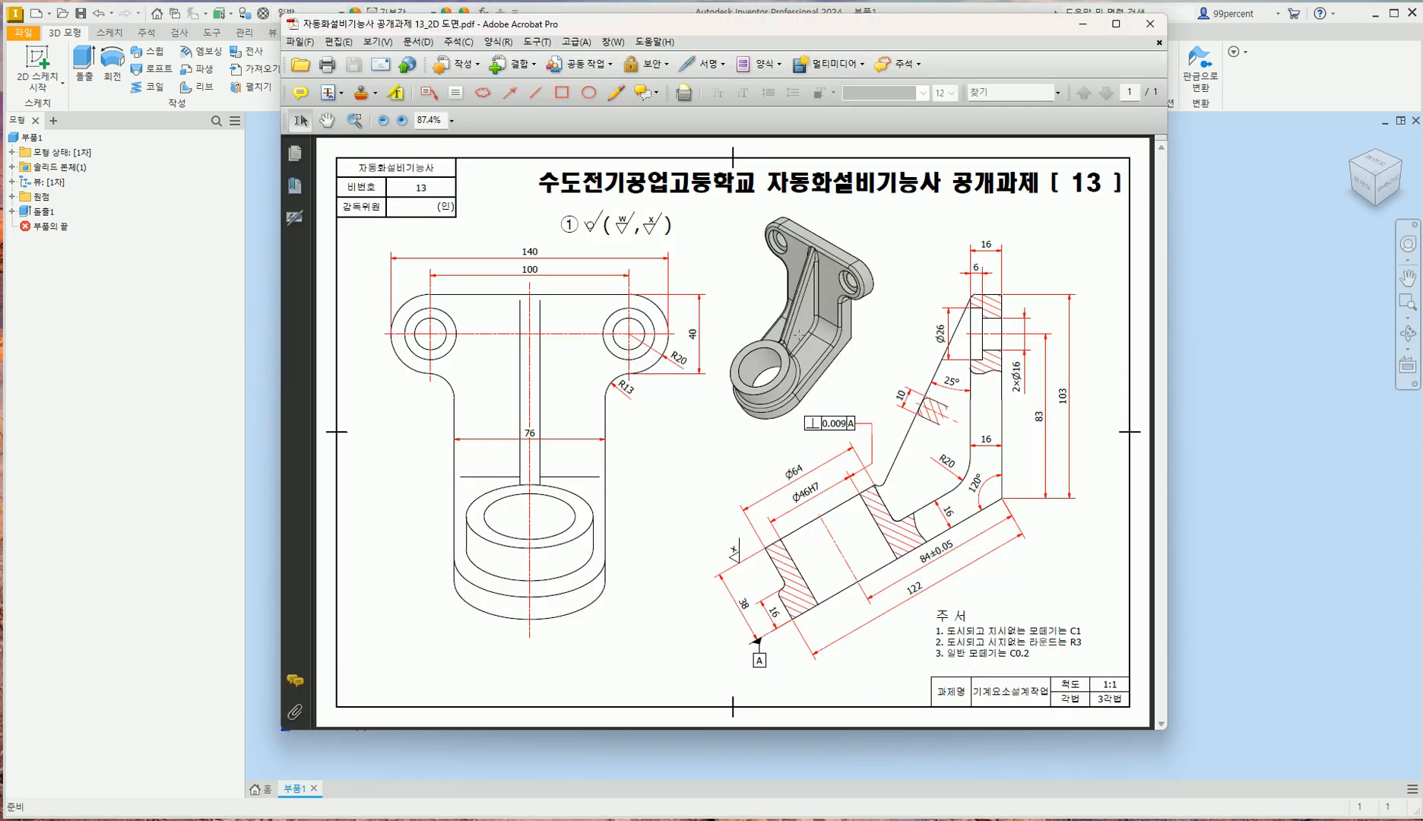
pyautogui.click(510, 756)
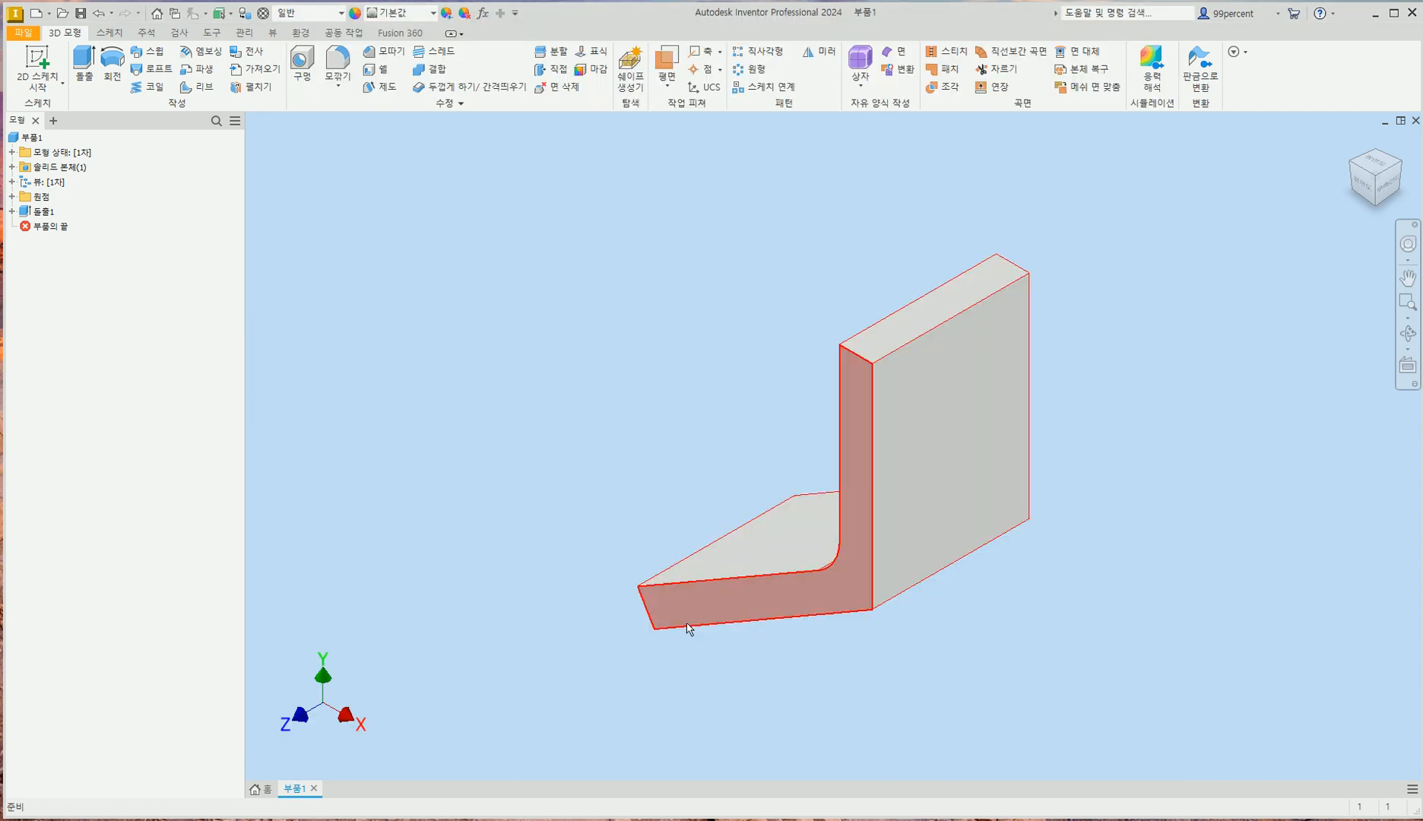
pyautogui.click(1350, 166)
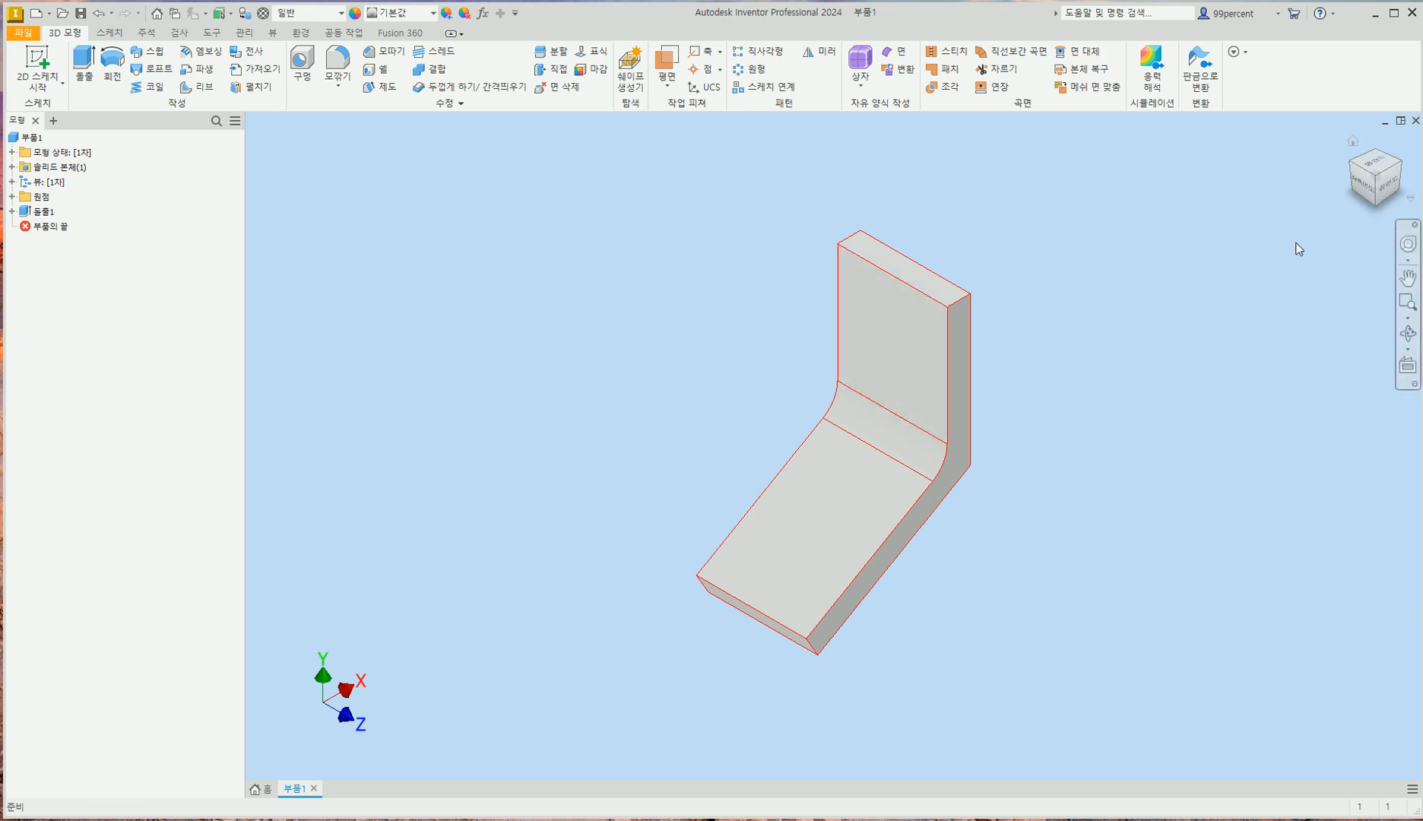
pyautogui.rightClick(1355, 145)
pyautogui.moveTo(1350, 234)
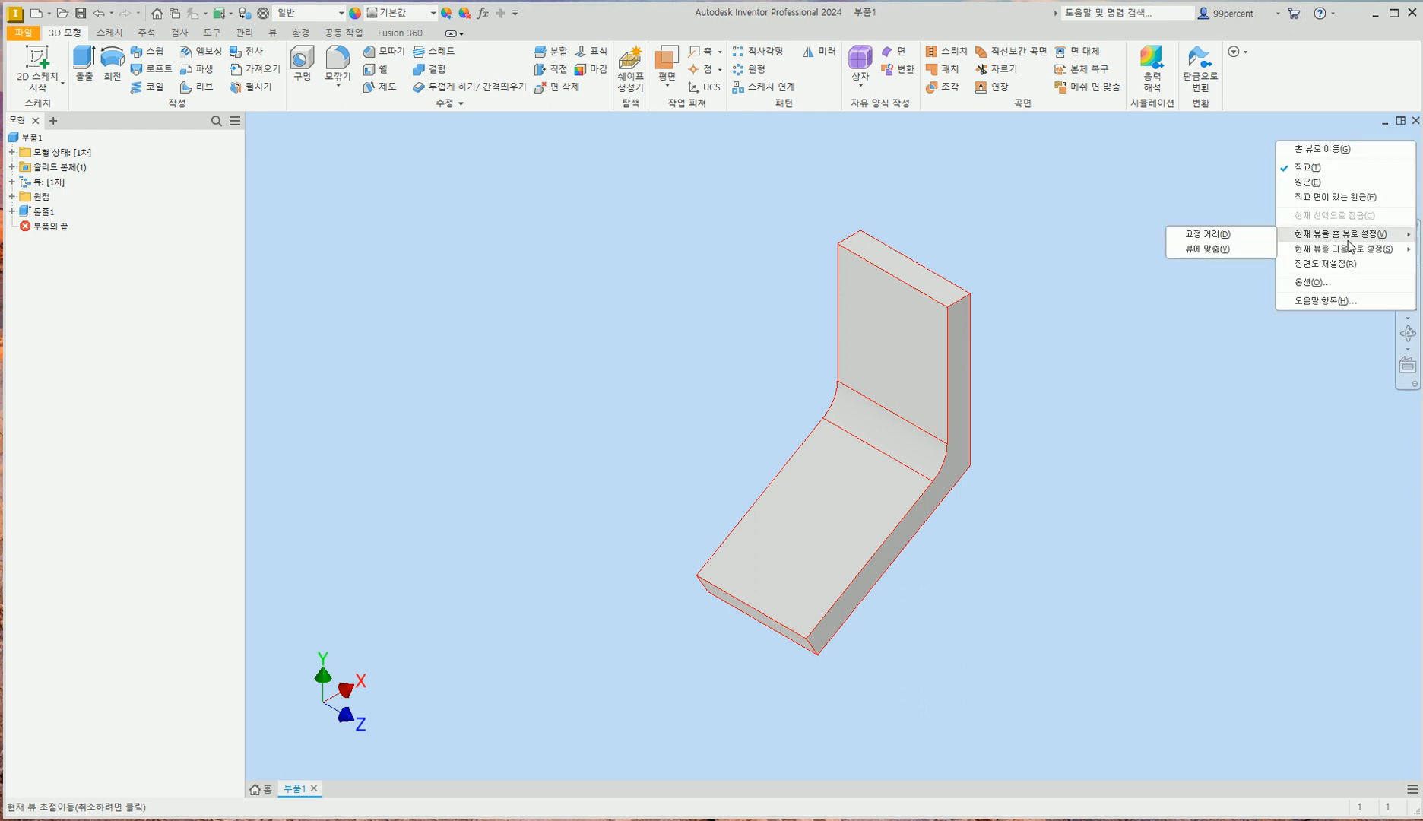
pyautogui.click(1218, 250)
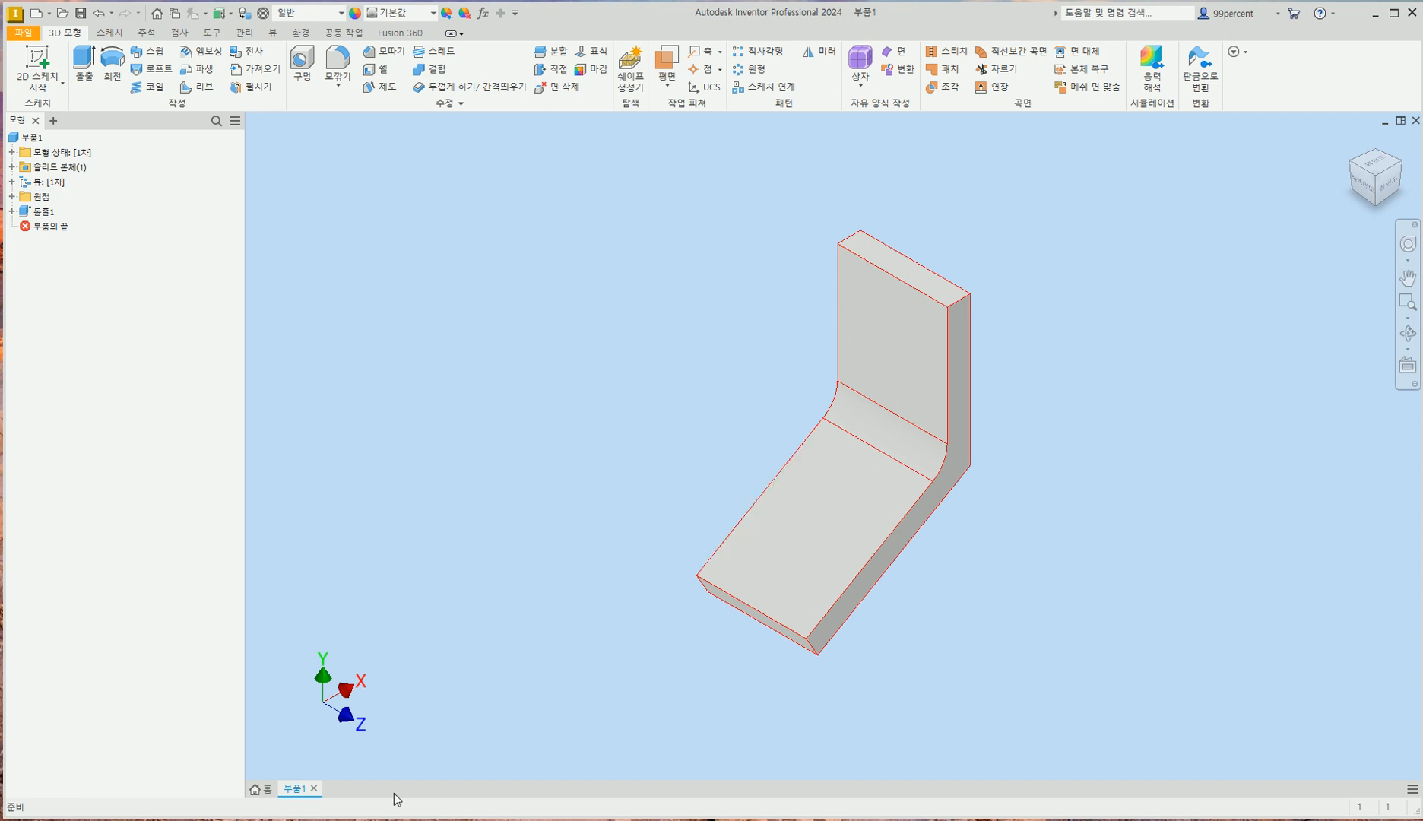
# - Consult the front view in the PDF drawing and start a sketch on the vertical arm's inner face
pyautogui.click(414, 819)
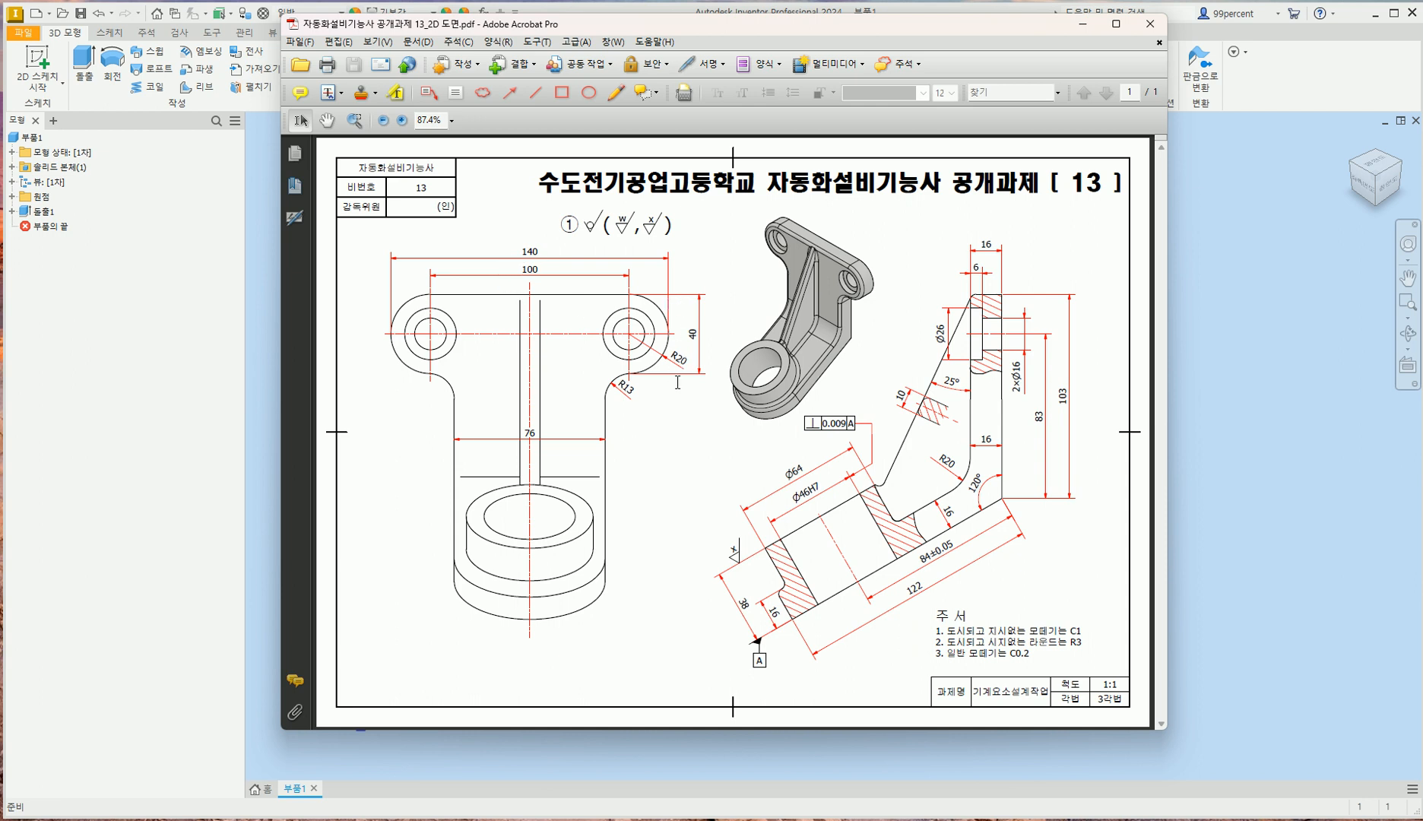
pyautogui.click(1232, 401)
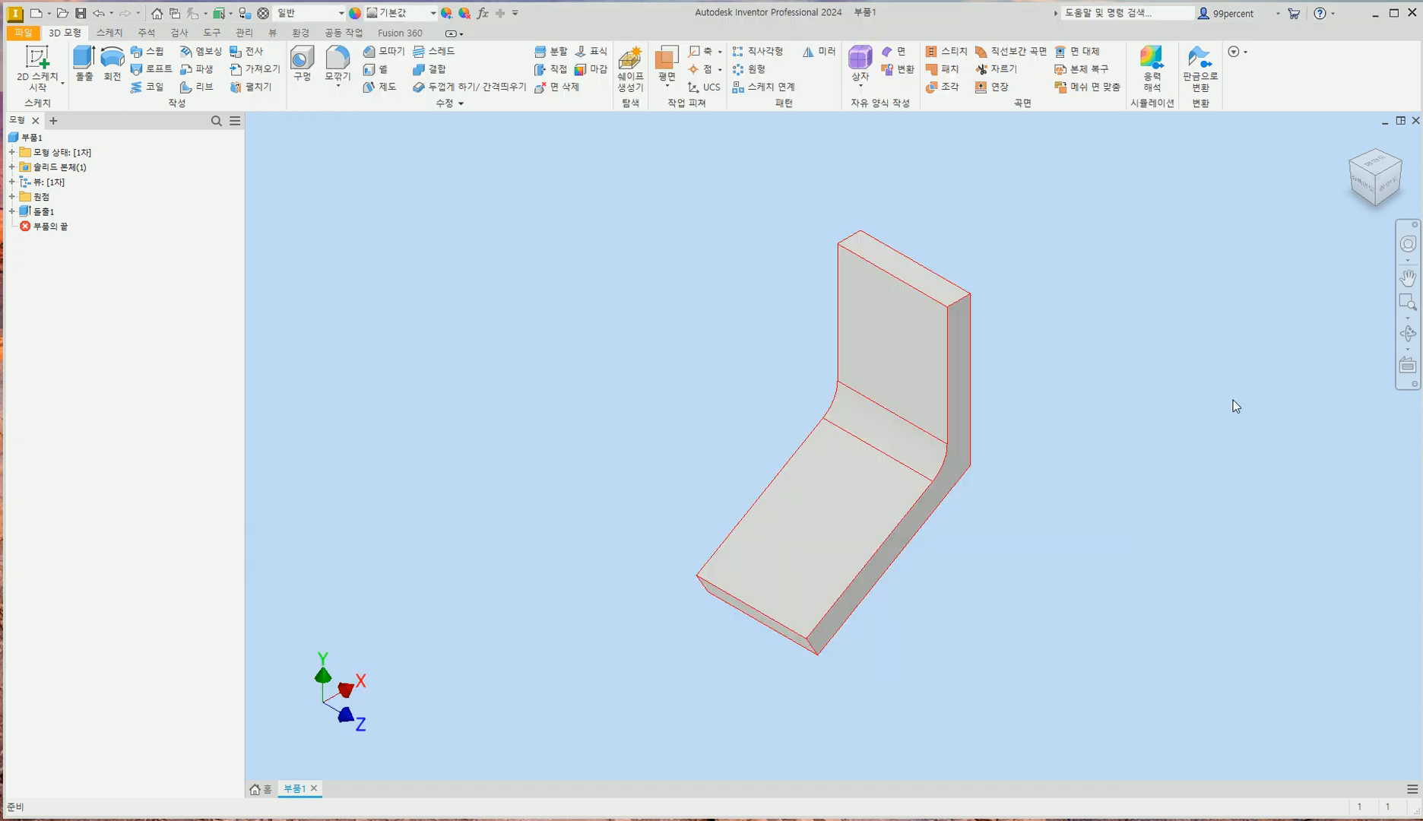
pyautogui.click(898, 350)
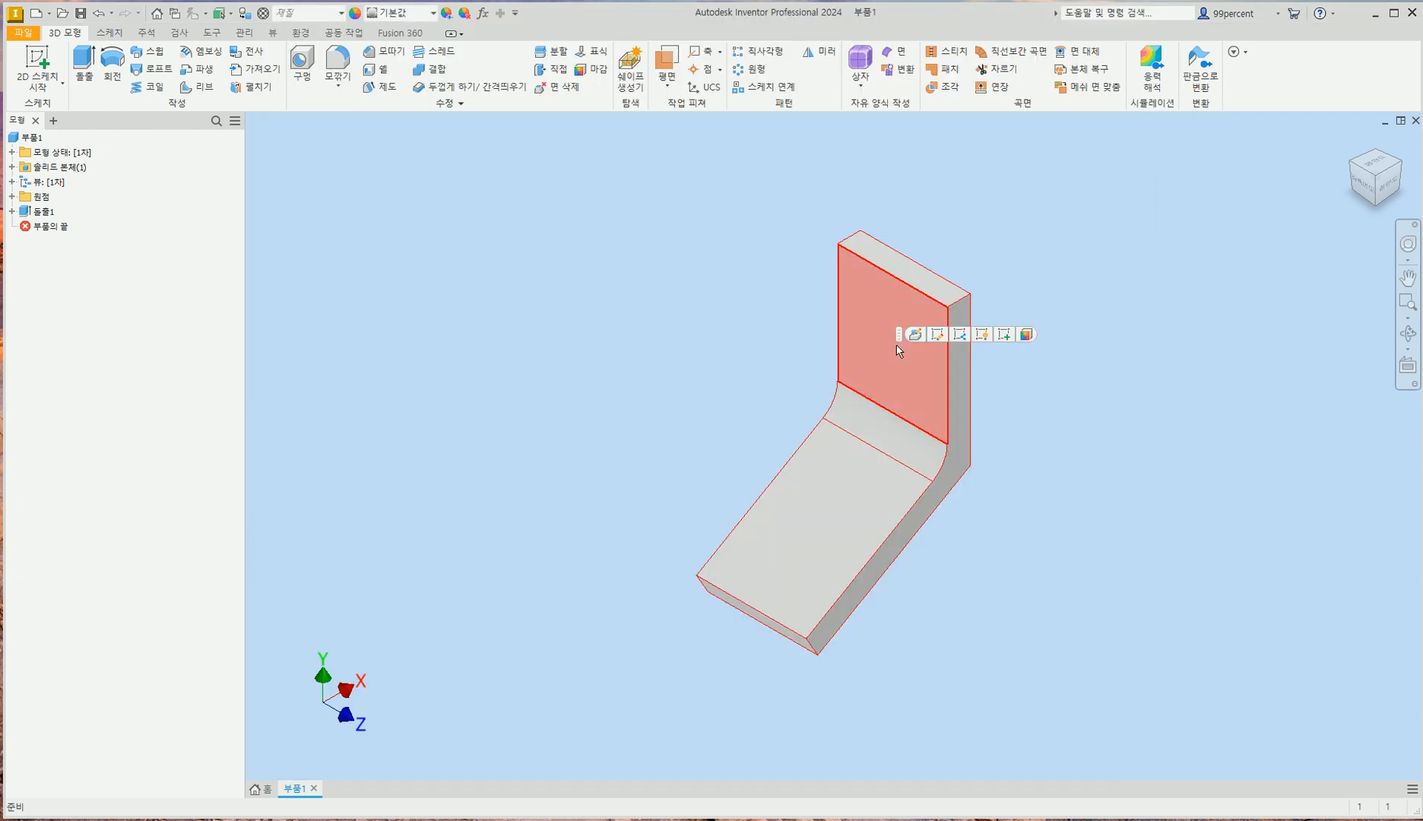
pyautogui.click(1005, 335)
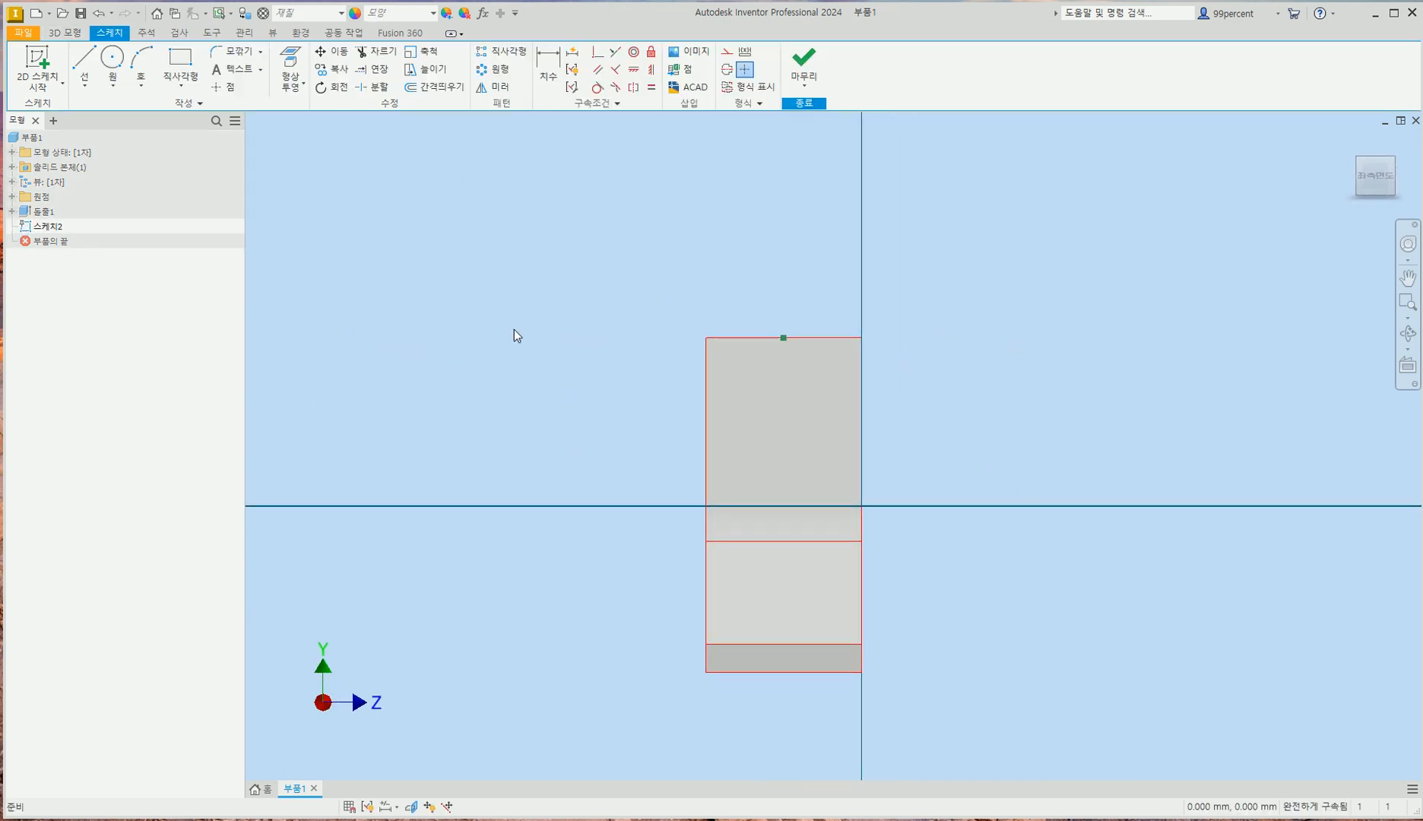
# - Sketch a horizontal center-to-center slot across the vertical arm with 100 mm between centers and a 40 mm width
pyautogui.click(183, 90)
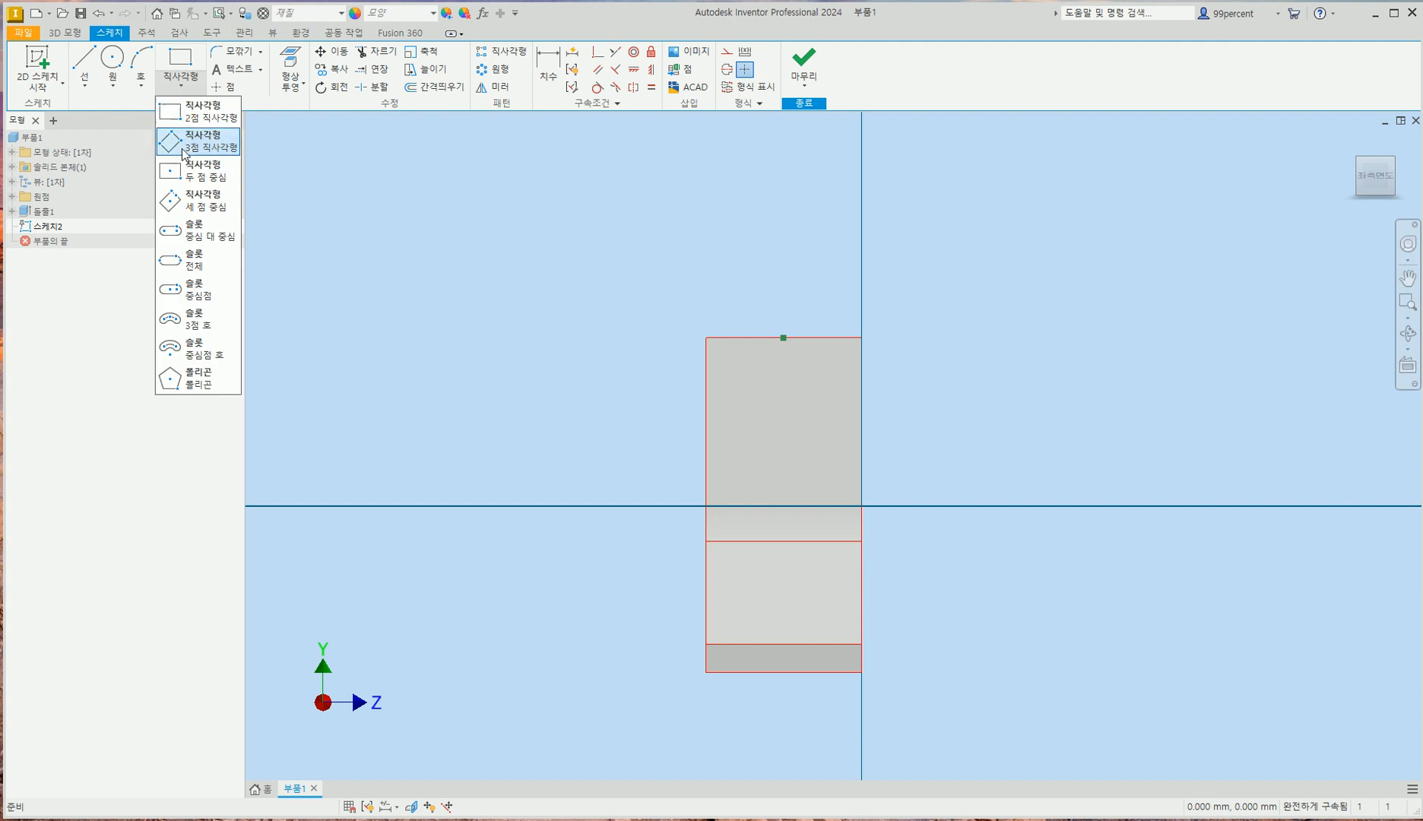
pyautogui.click(191, 232)
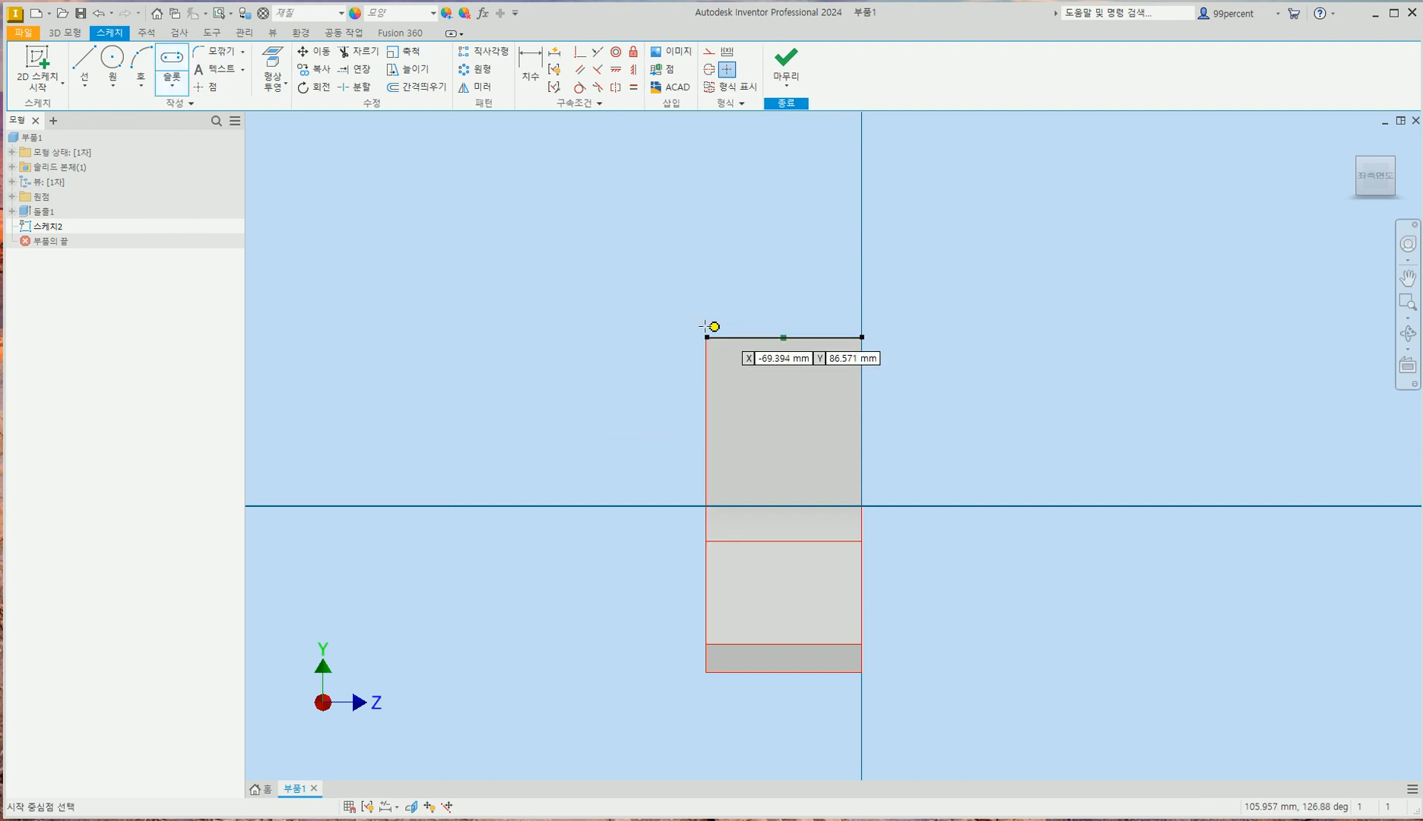
pyautogui.click(627, 369)
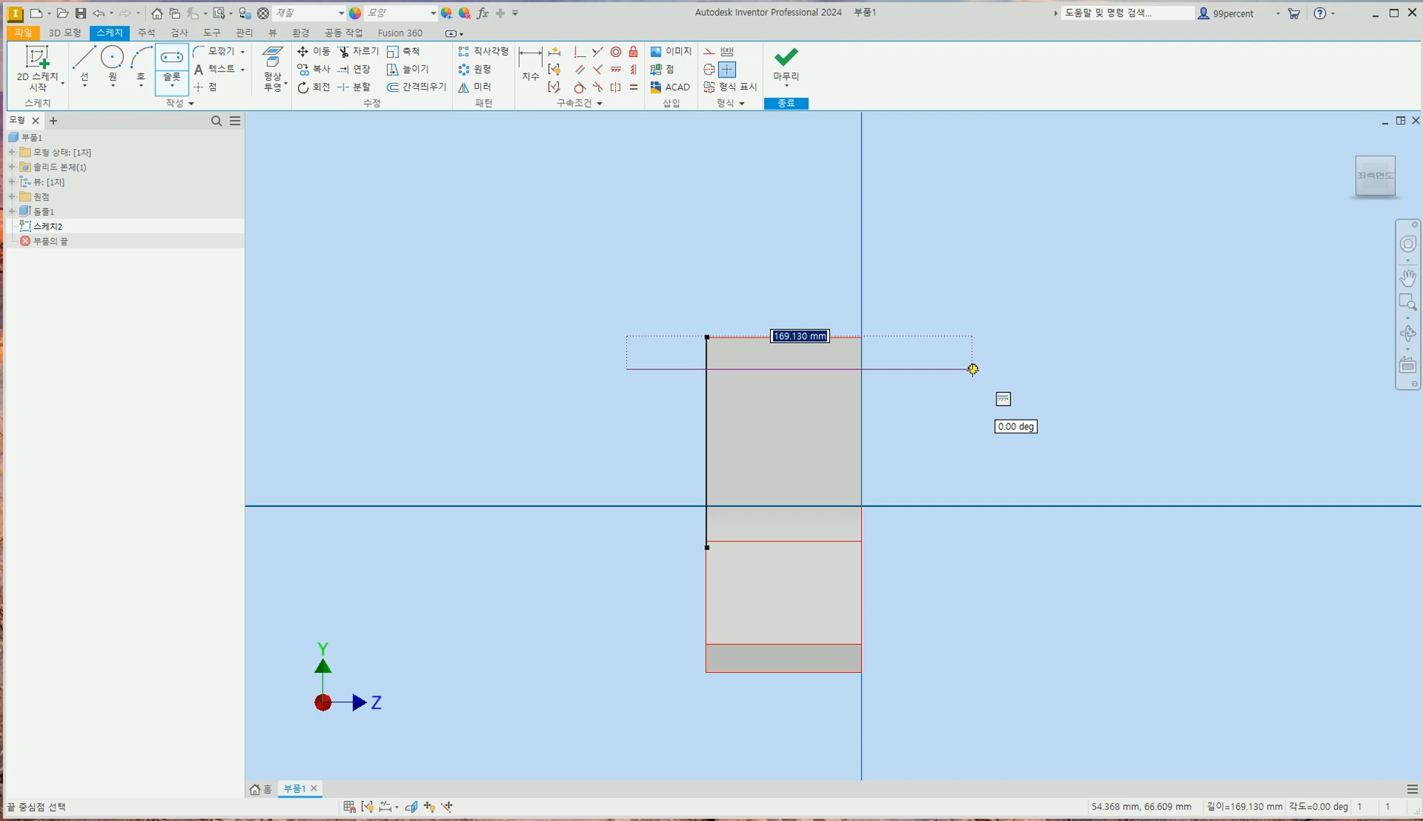
pyautogui.write('100')
pyautogui.press('Return')
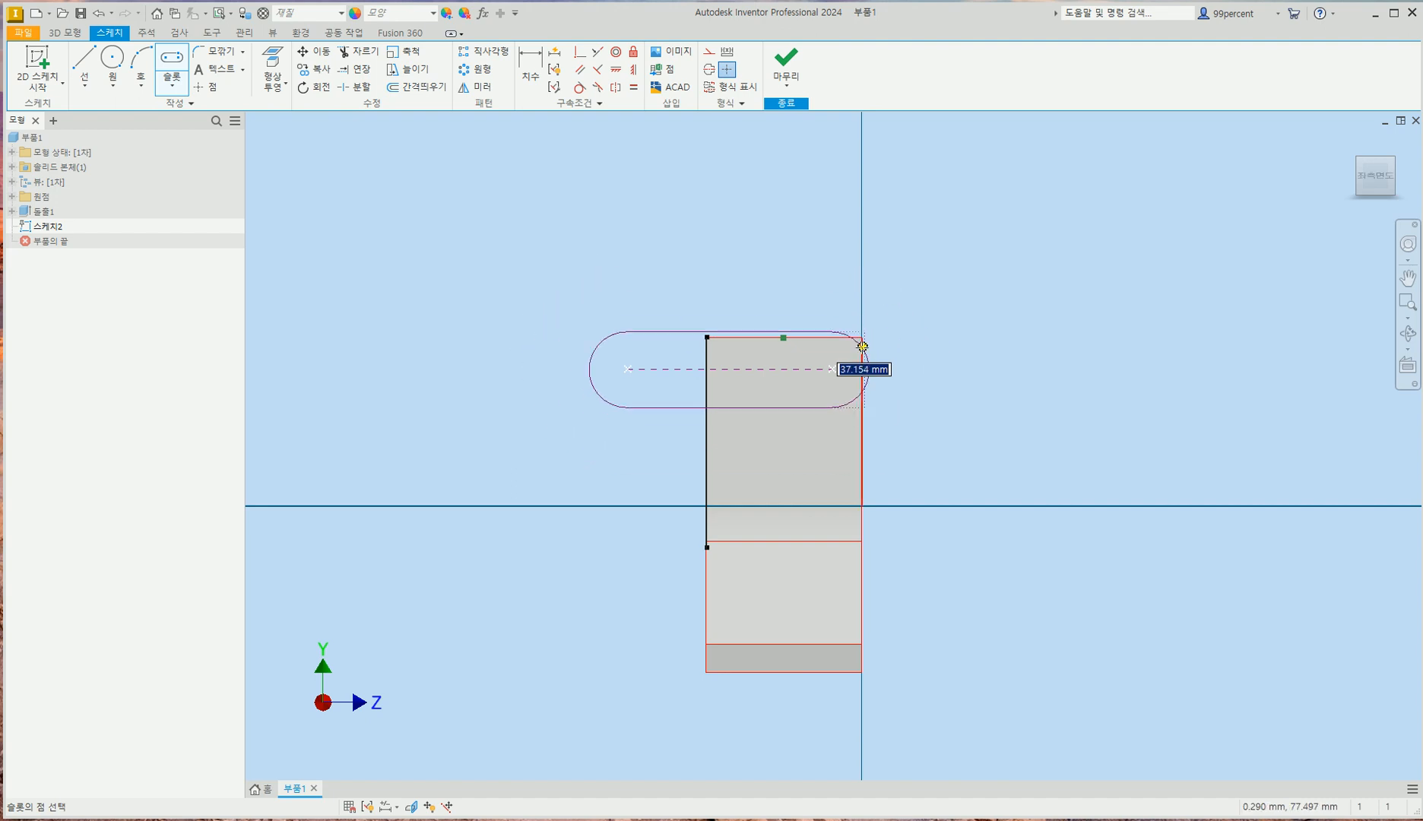
pyautogui.write('4')
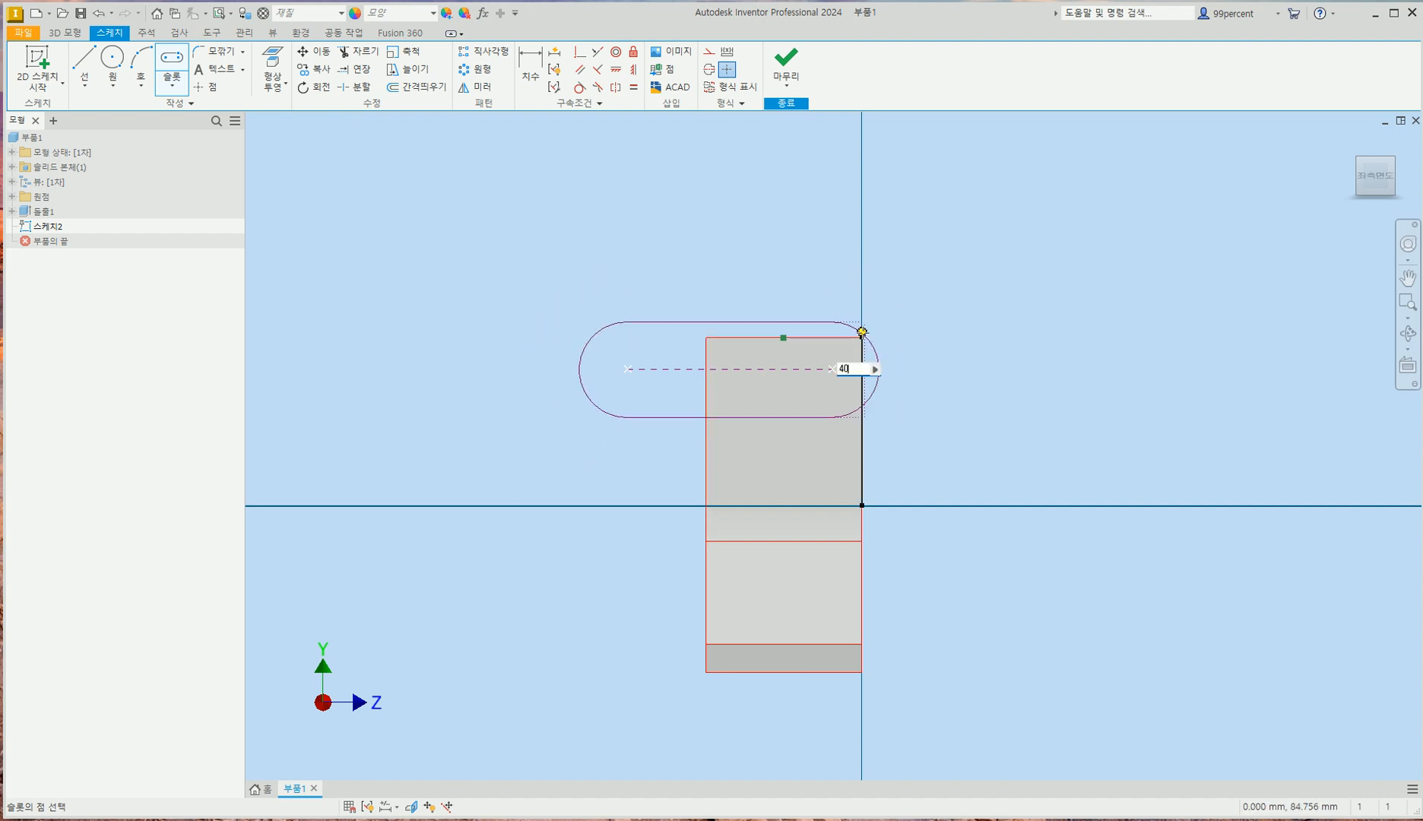
pyautogui.write('0')
pyautogui.press('Return')
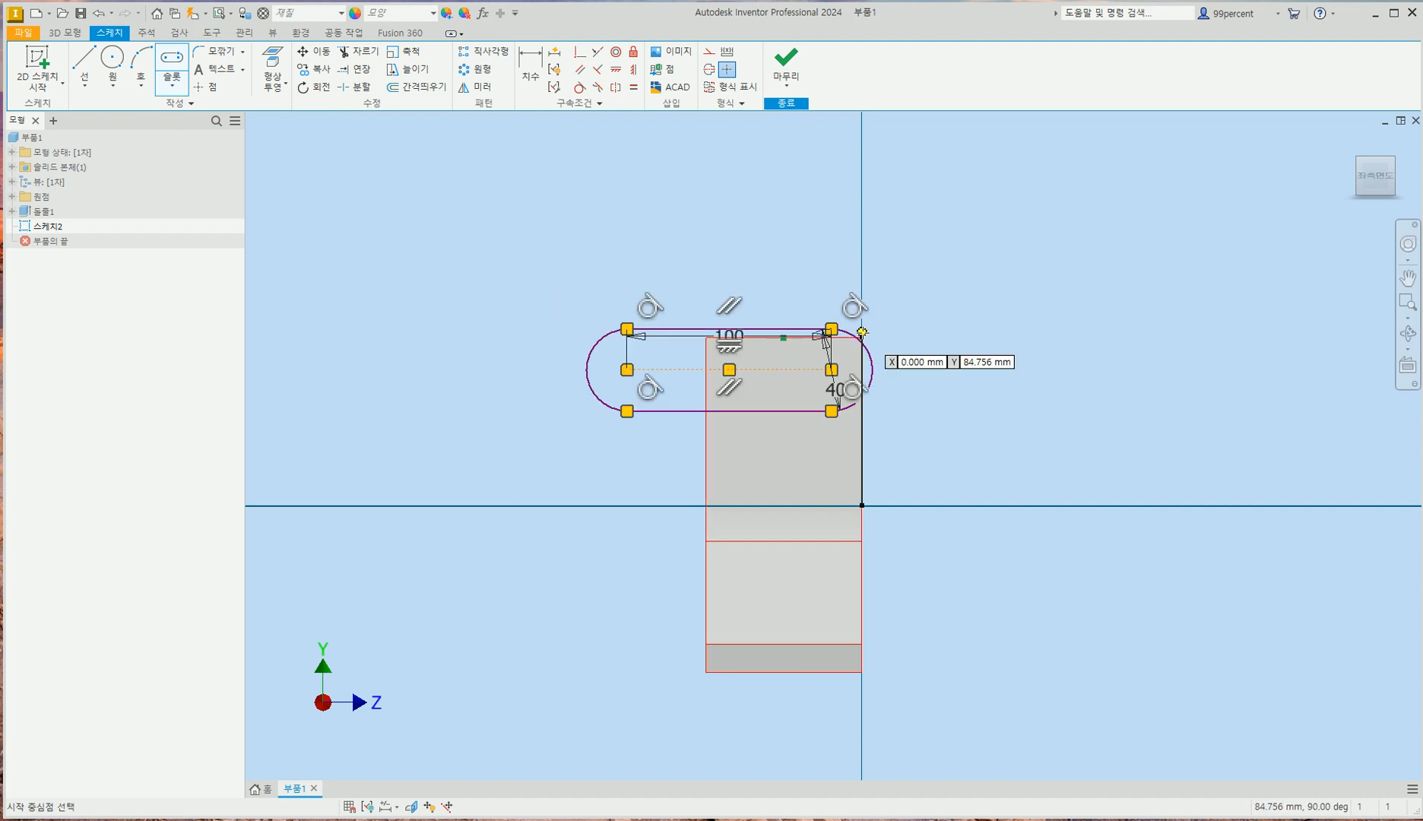
pyautogui.press('Escape')
# - Move the slot so it sits roughly centered below the arm's upper edge, and place its 100 mm dimension beneath it
pyautogui.moveTo(733, 328); pyautogui.dragTo(734, 295)
pyautogui.click(731, 370)
pyautogui.moveTo(730, 370); pyautogui.dragTo(783, 397)
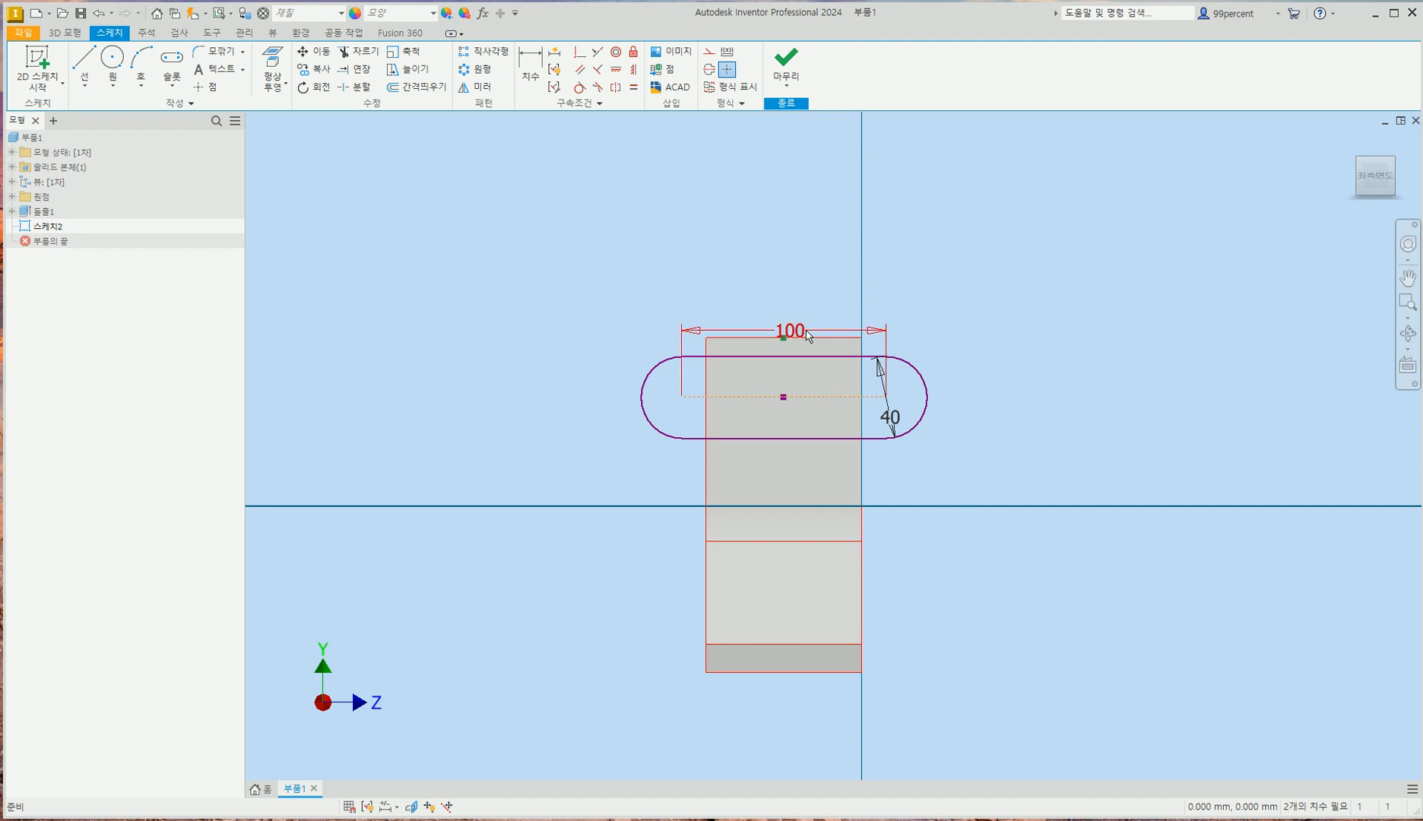
pyautogui.moveTo(790, 332); pyautogui.dragTo(773, 452)
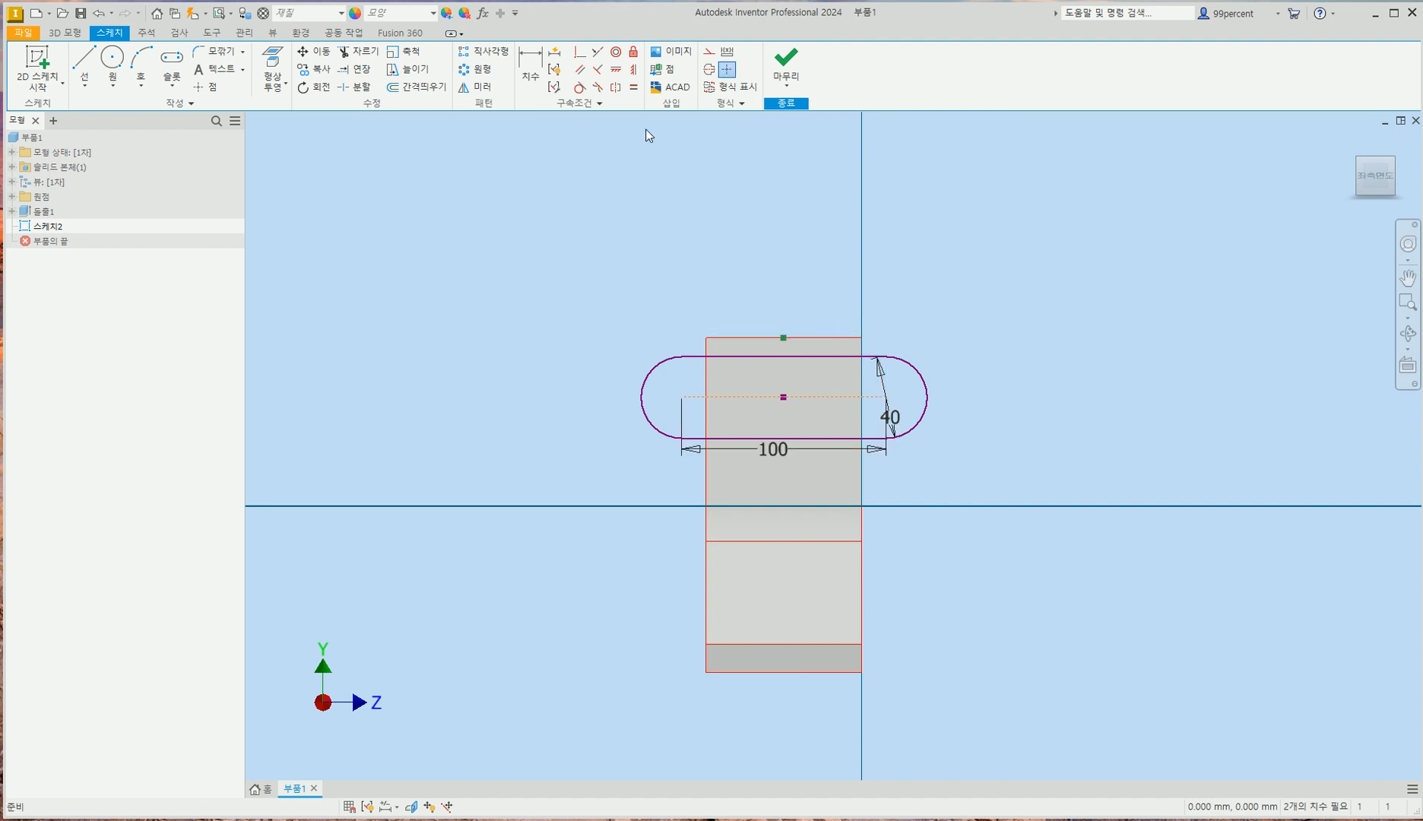
# - Constrain the slot's center vertically to the upper edge's midpoint and its upper line's midpoint horizontally to the same point
pyautogui.click(632, 73)
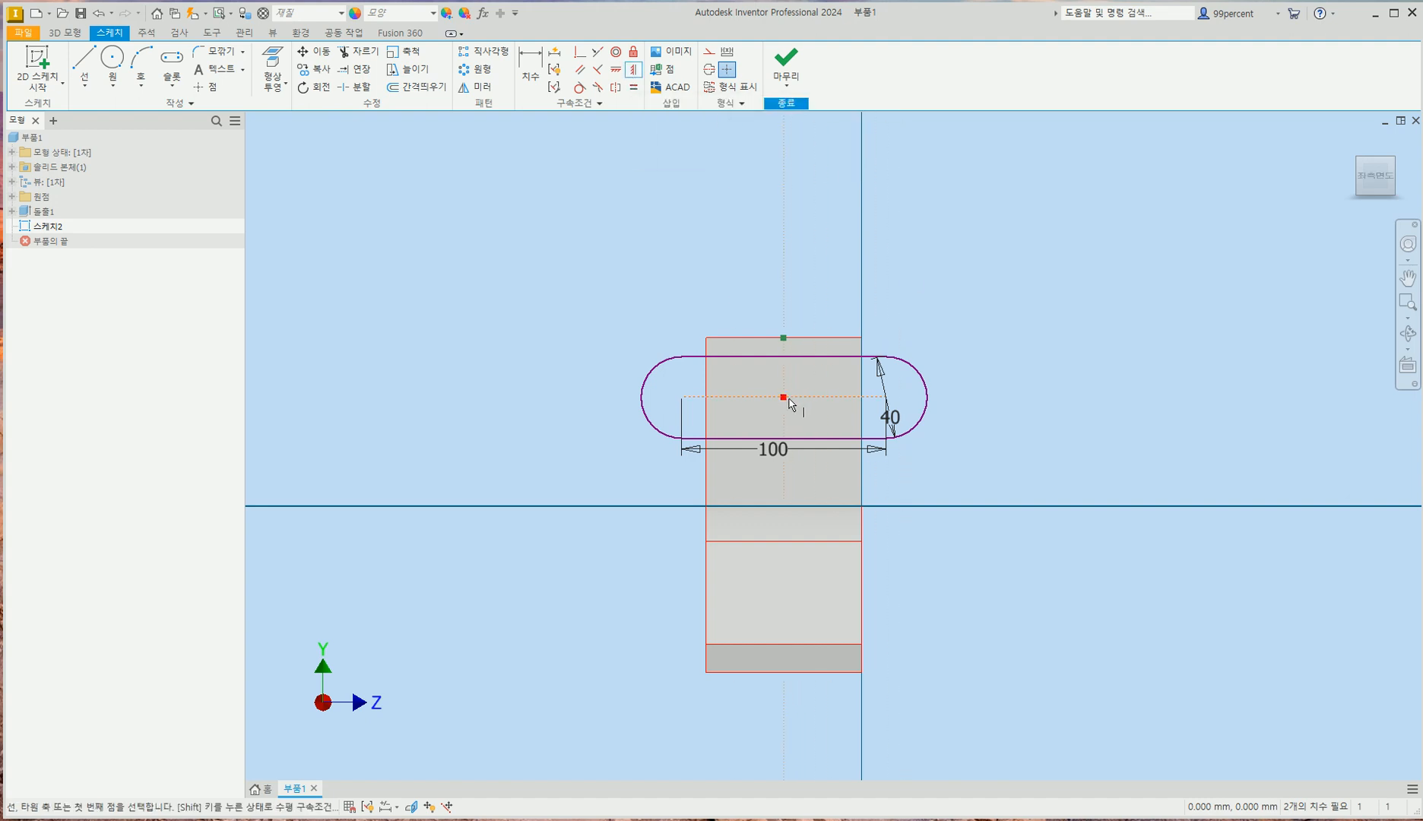
pyautogui.click(783, 339)
pyautogui.click(615, 70)
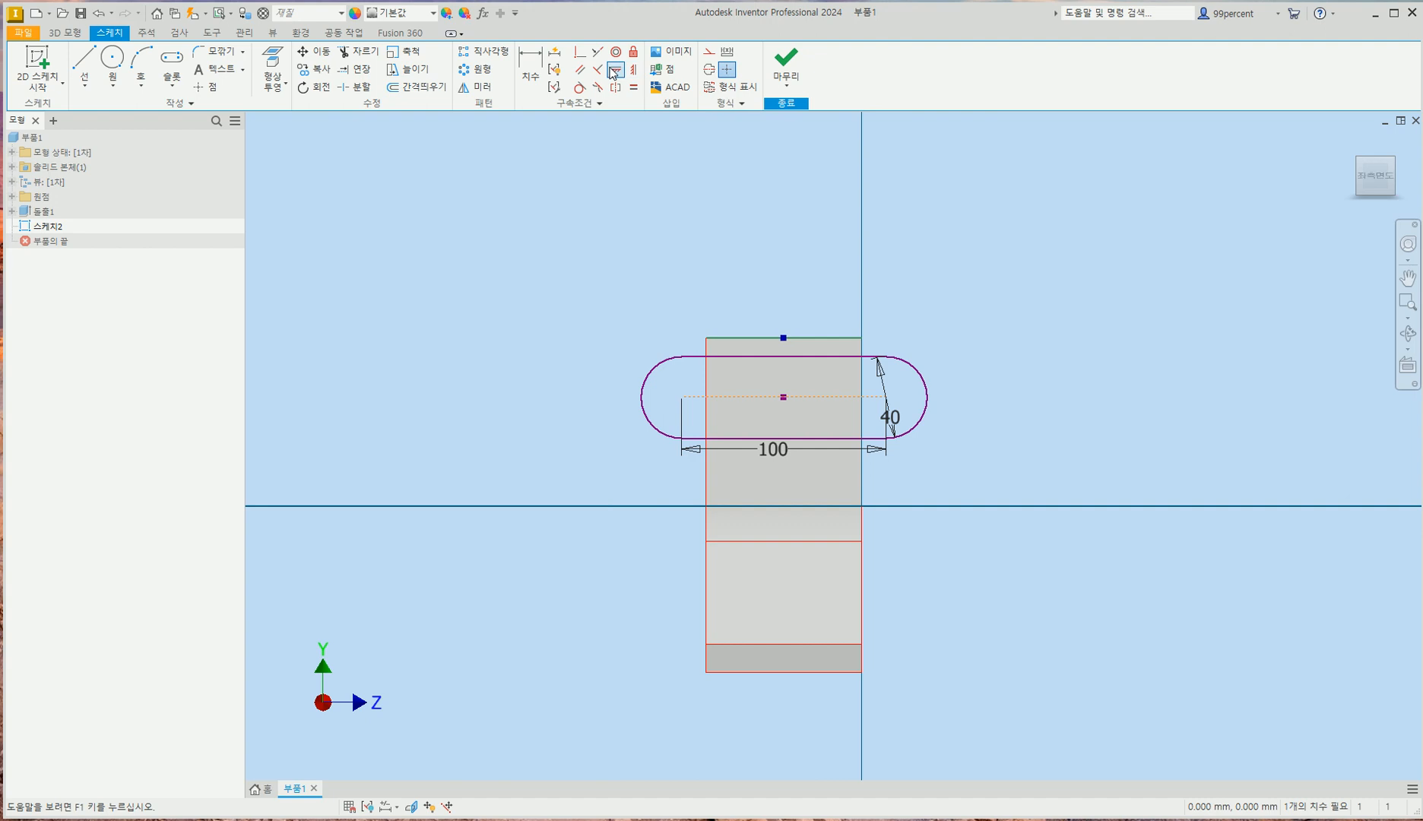
pyautogui.click(735, 356)
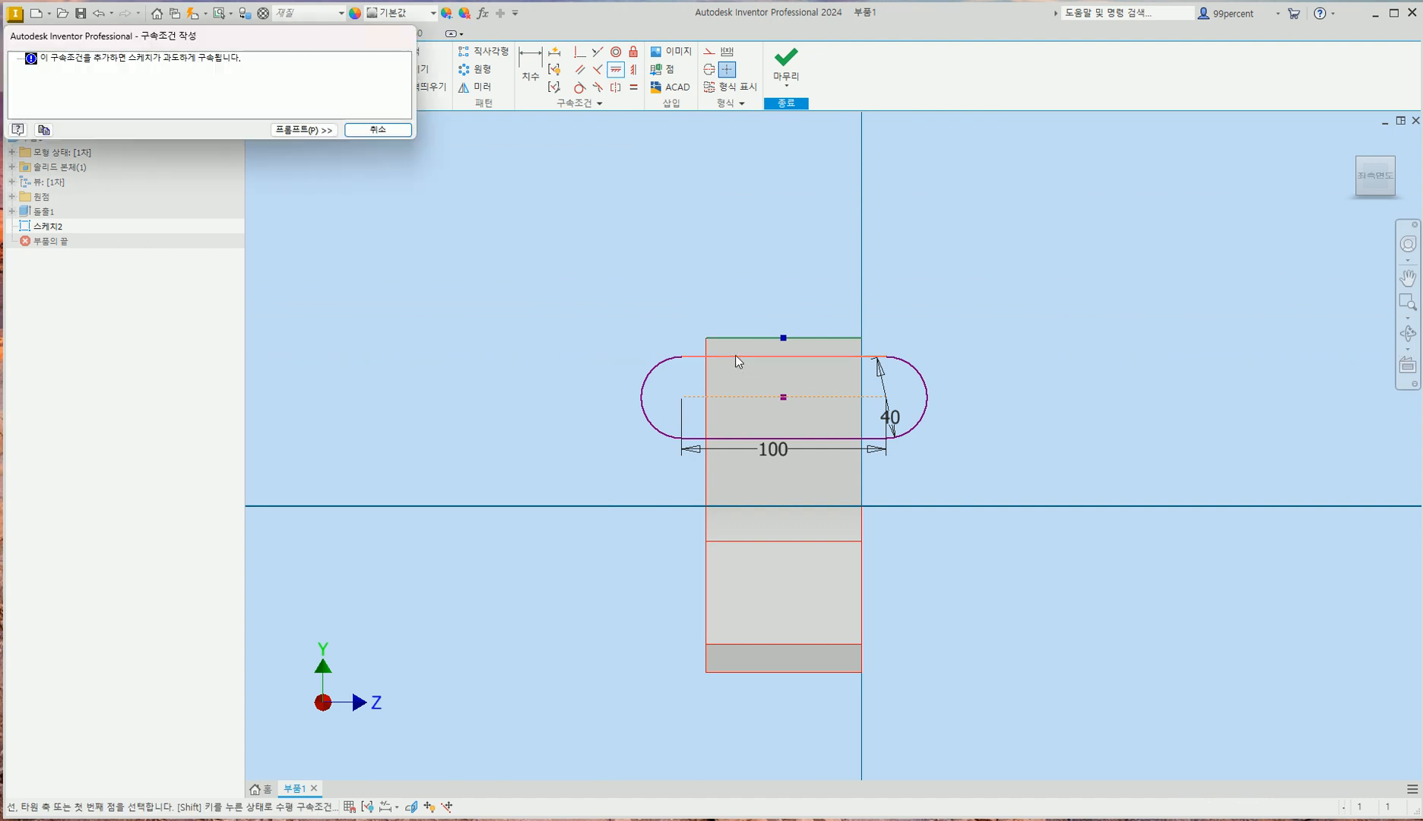
pyautogui.click(378, 130)
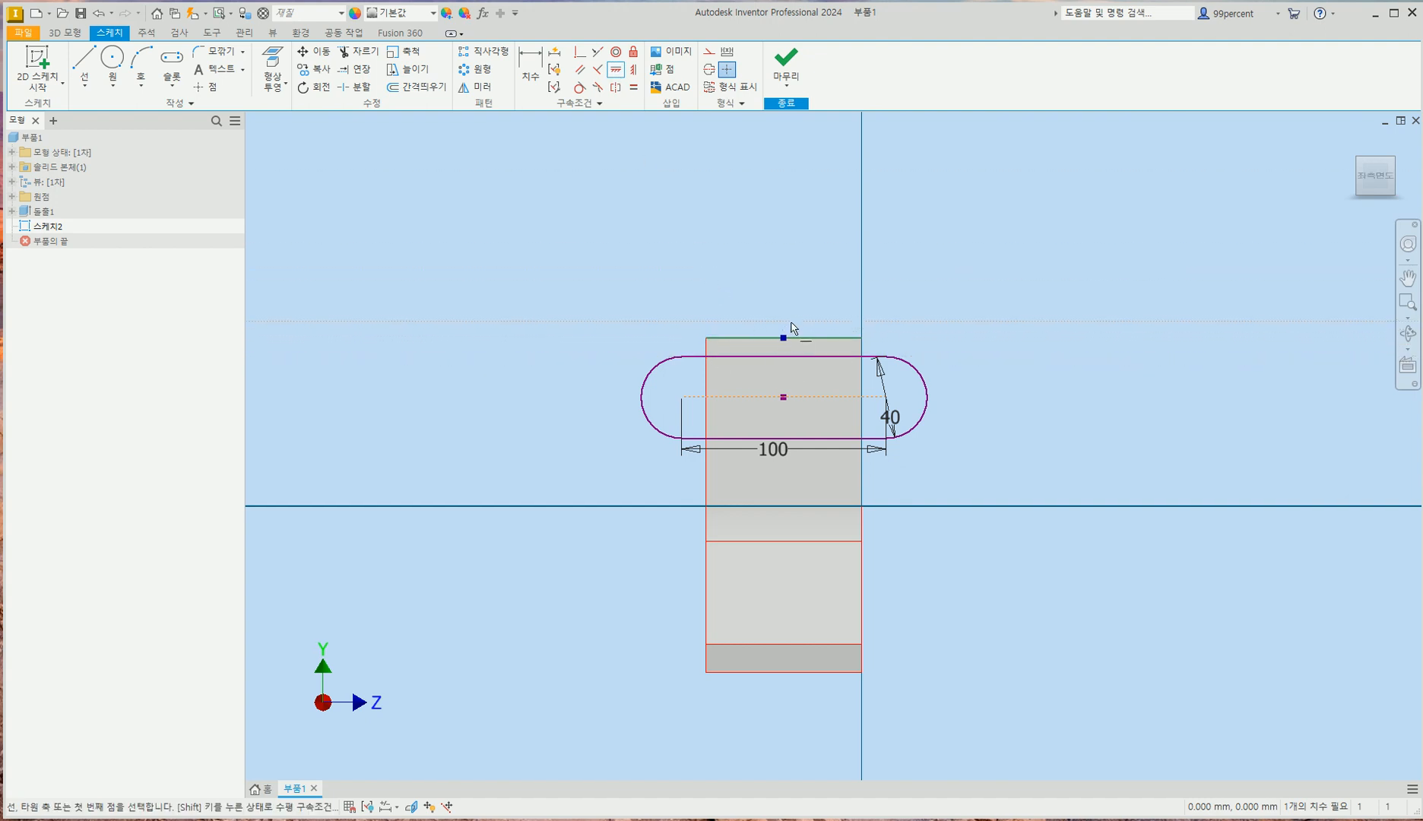
pyautogui.click(783, 356)
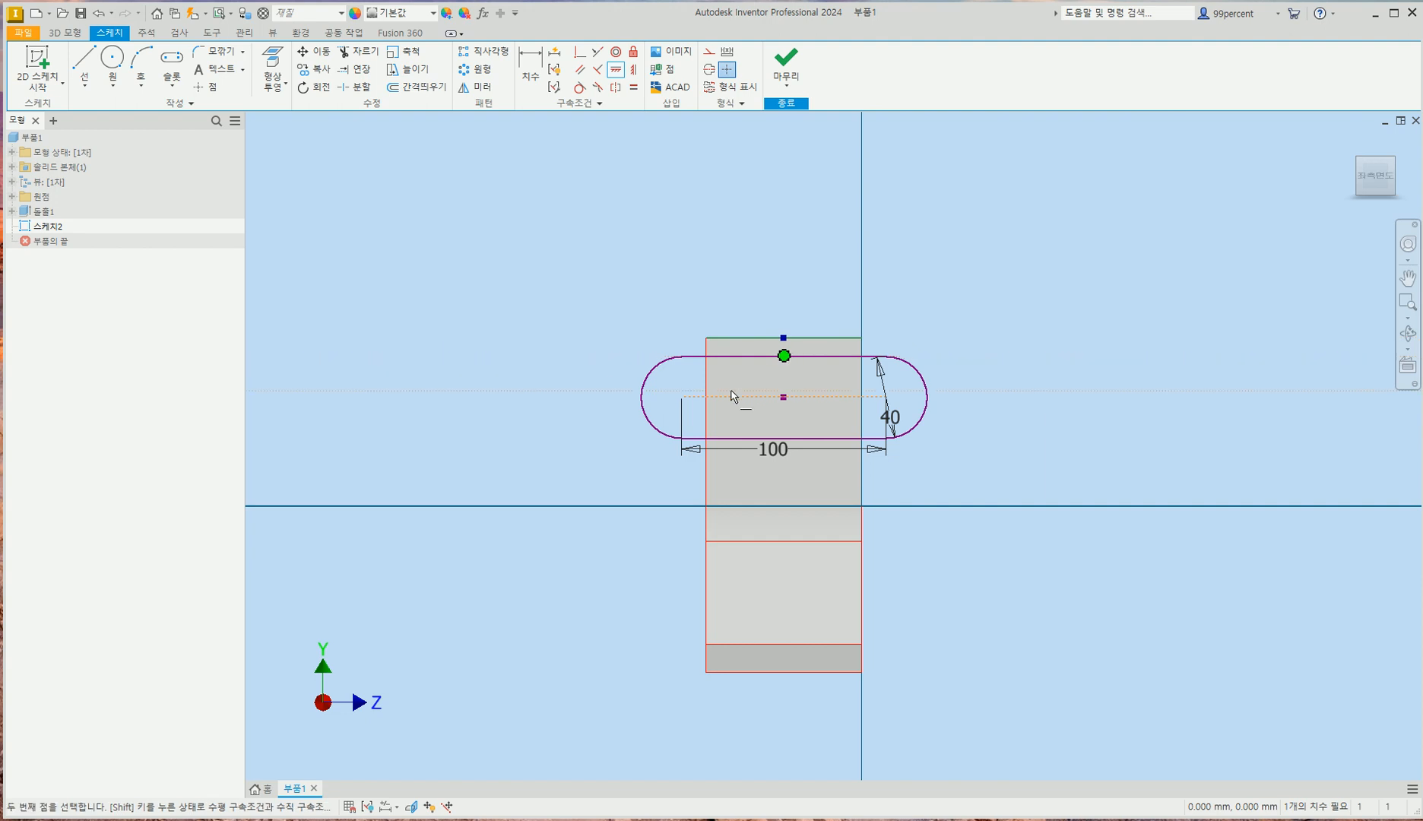
pyautogui.click(784, 339)
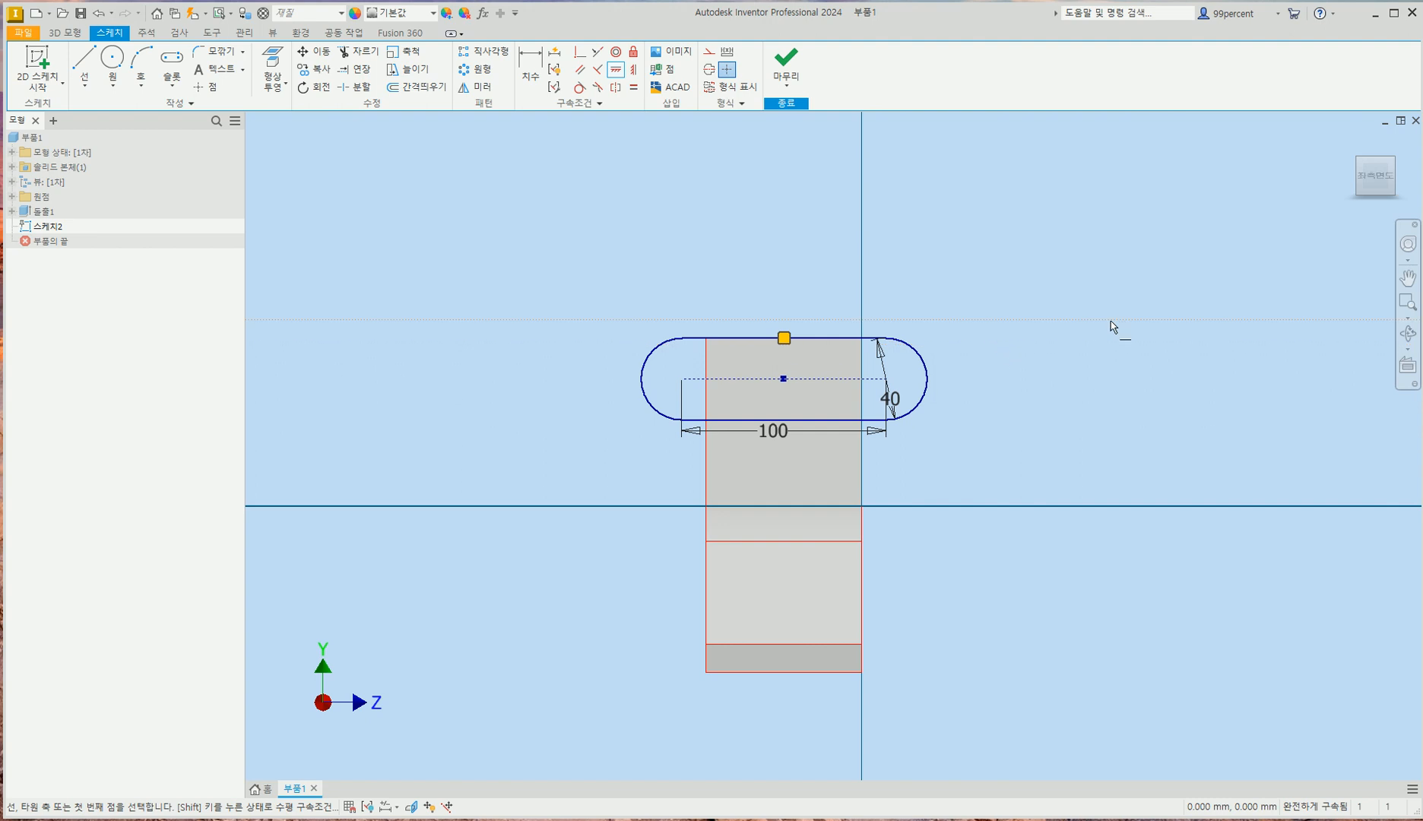
# - Extrude the slot profile 16 mm into the vertical arm in the flipped direction, joined to the existing body
pyautogui.moveTo(1358, 169)
pyautogui.click(1354, 142)
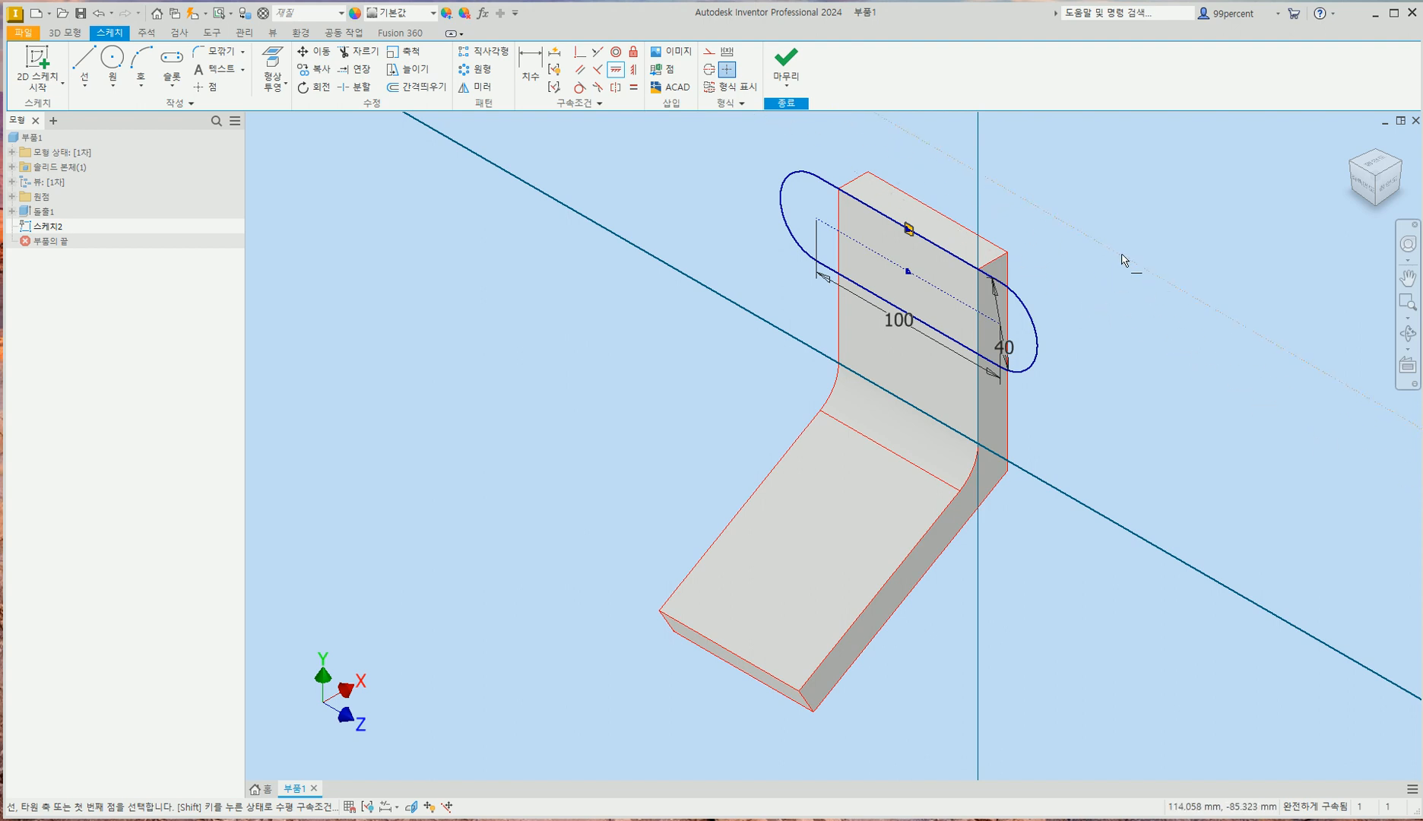
pyautogui.click(64, 33)
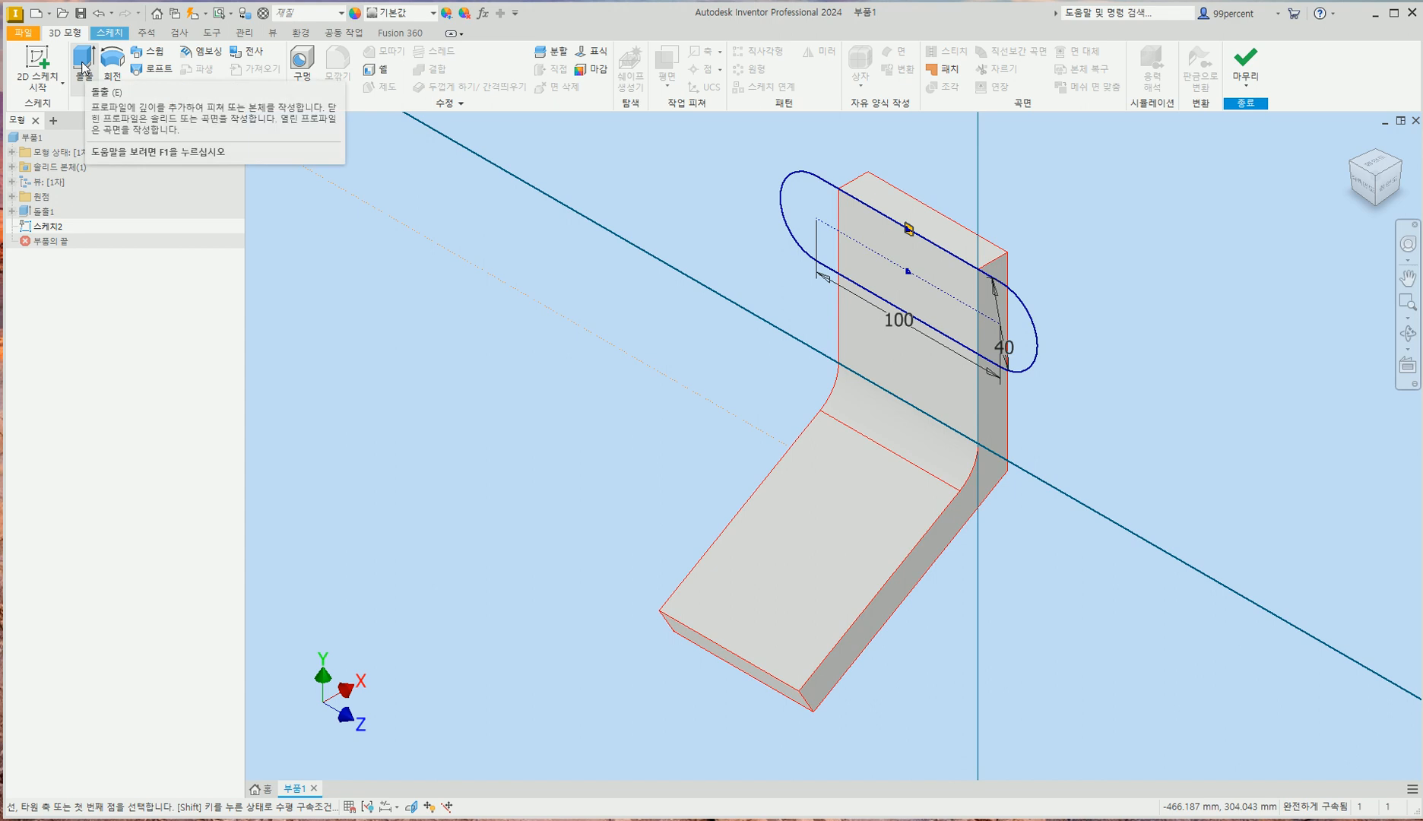
pyautogui.click(82, 67)
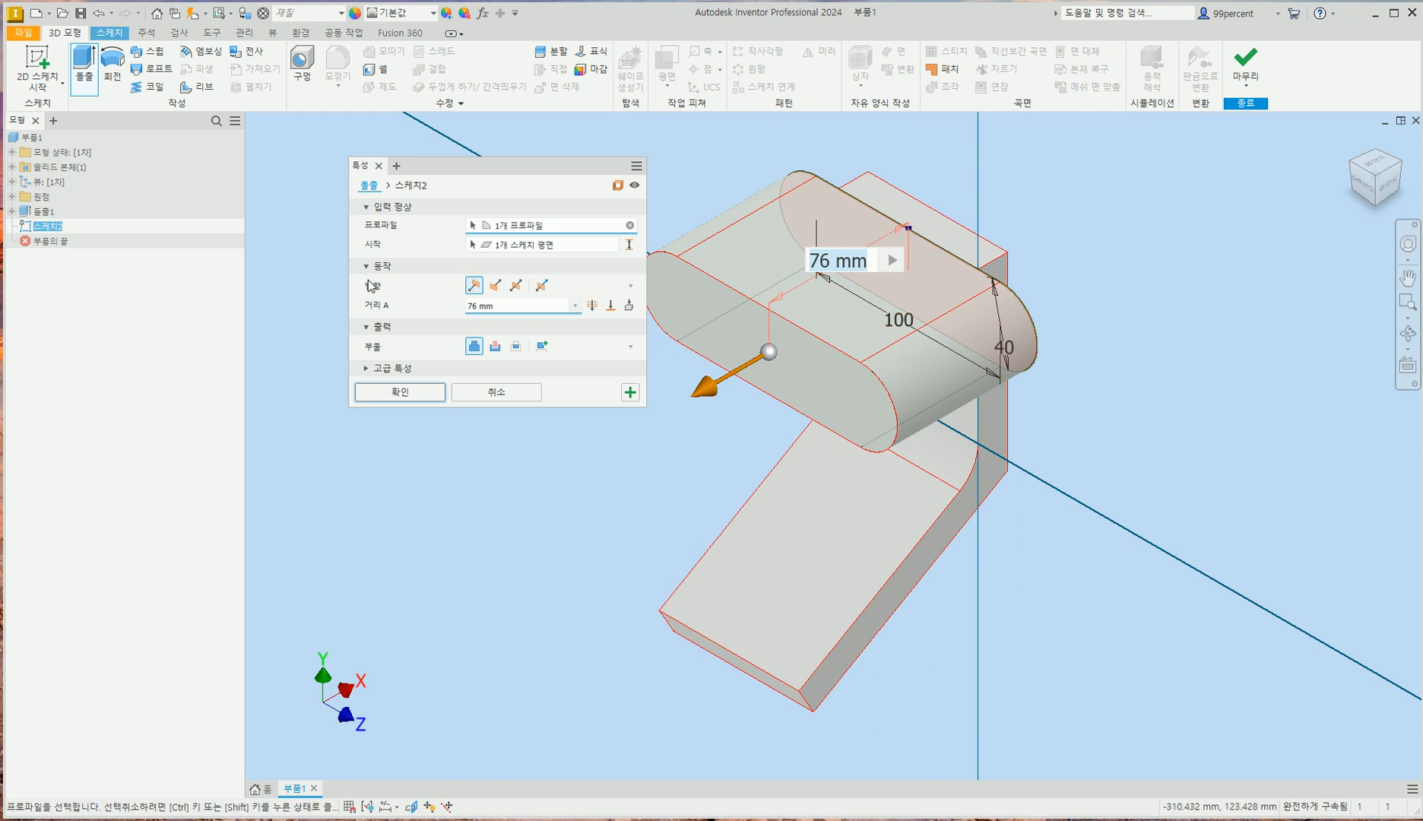
pyautogui.click(500, 288)
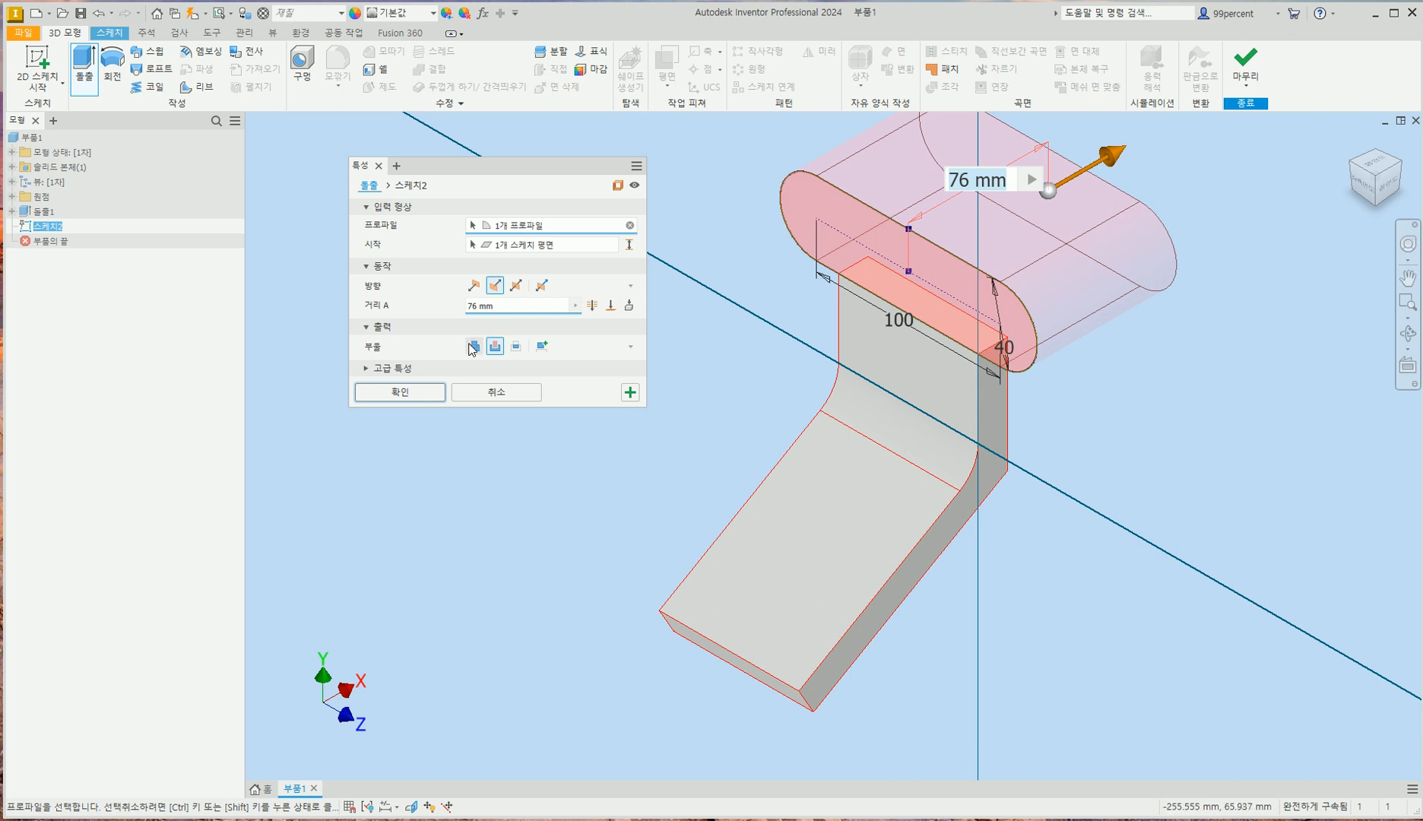
pyautogui.click(473, 346)
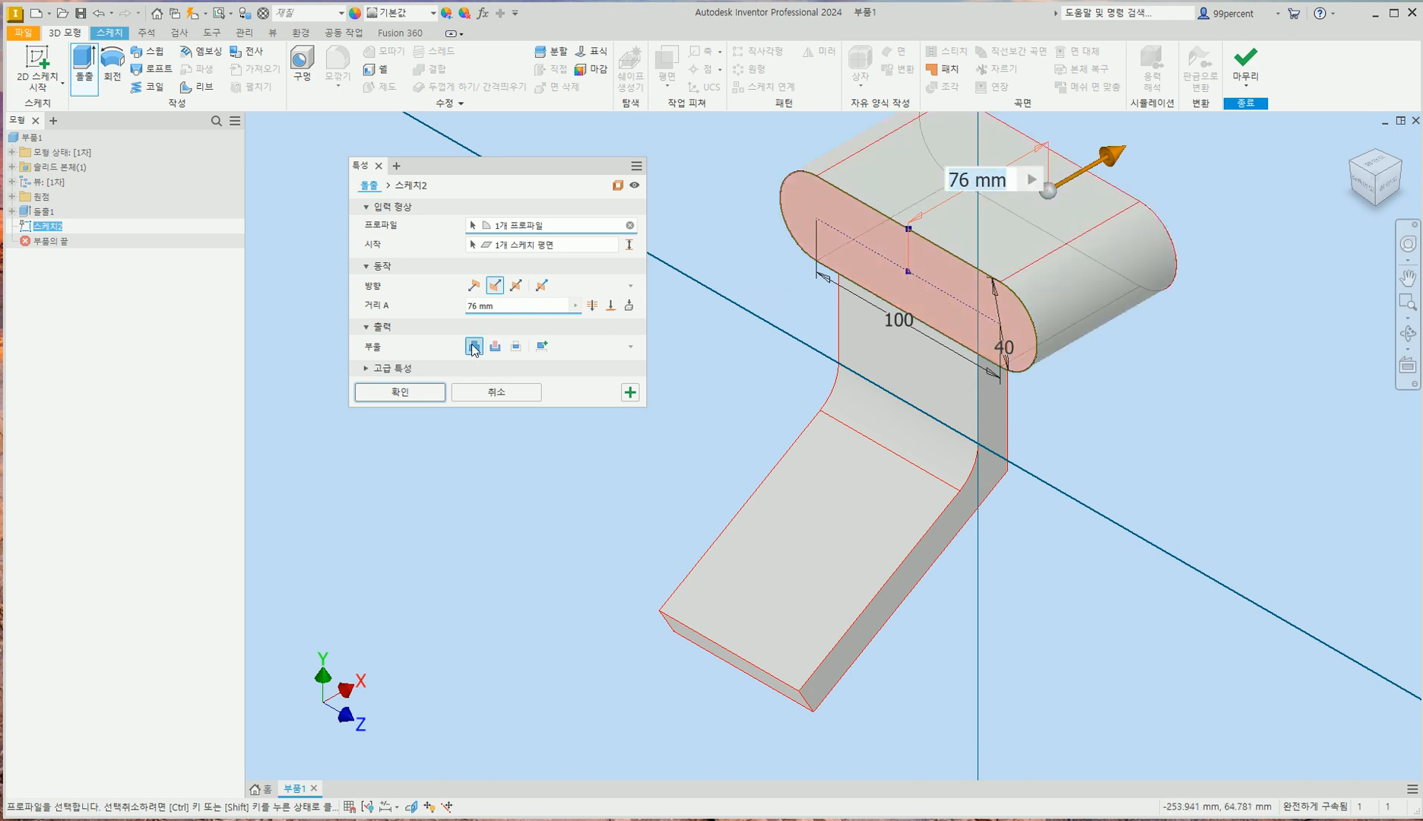
pyautogui.moveTo(508, 306); pyautogui.dragTo(447, 306)
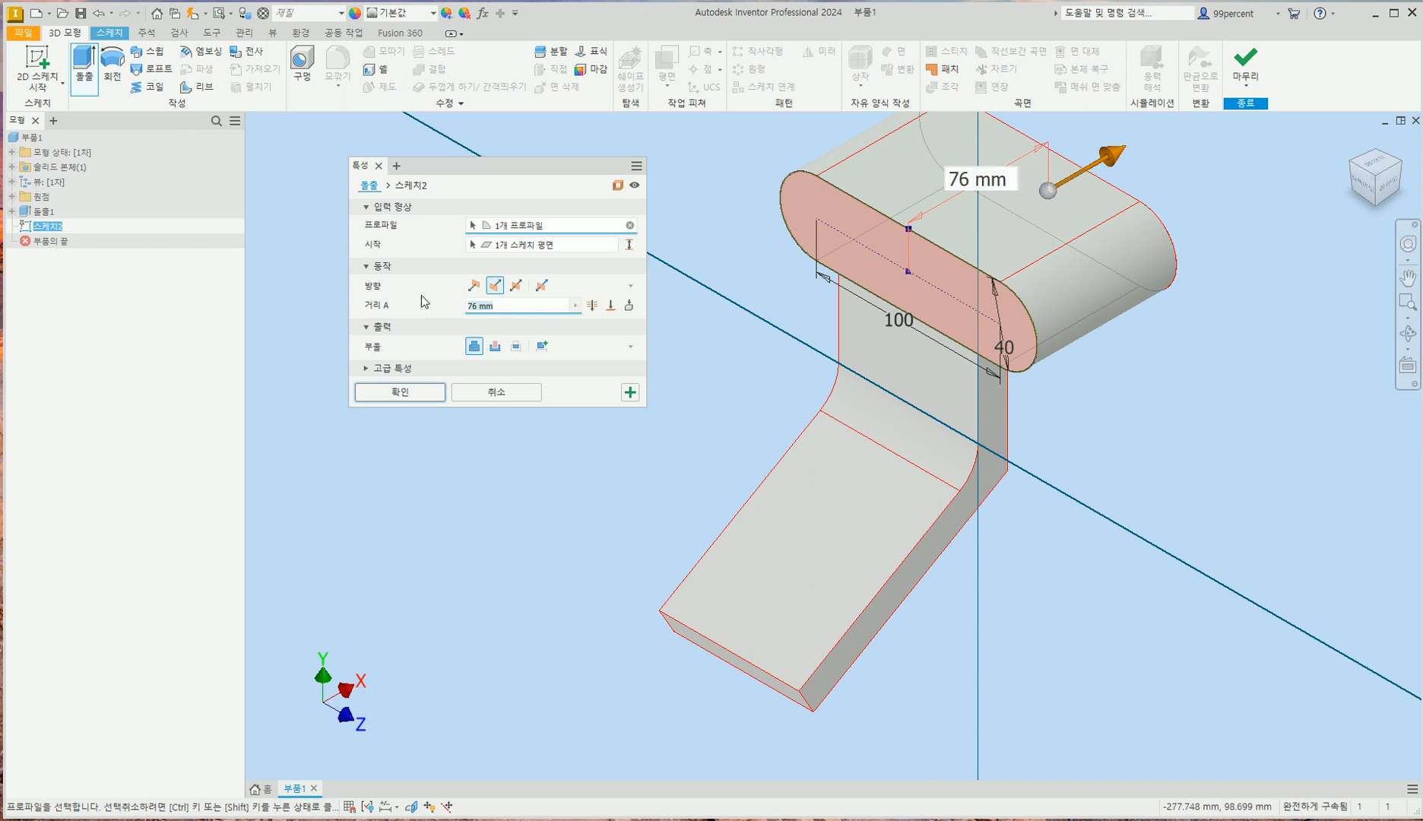
pyautogui.write('16')
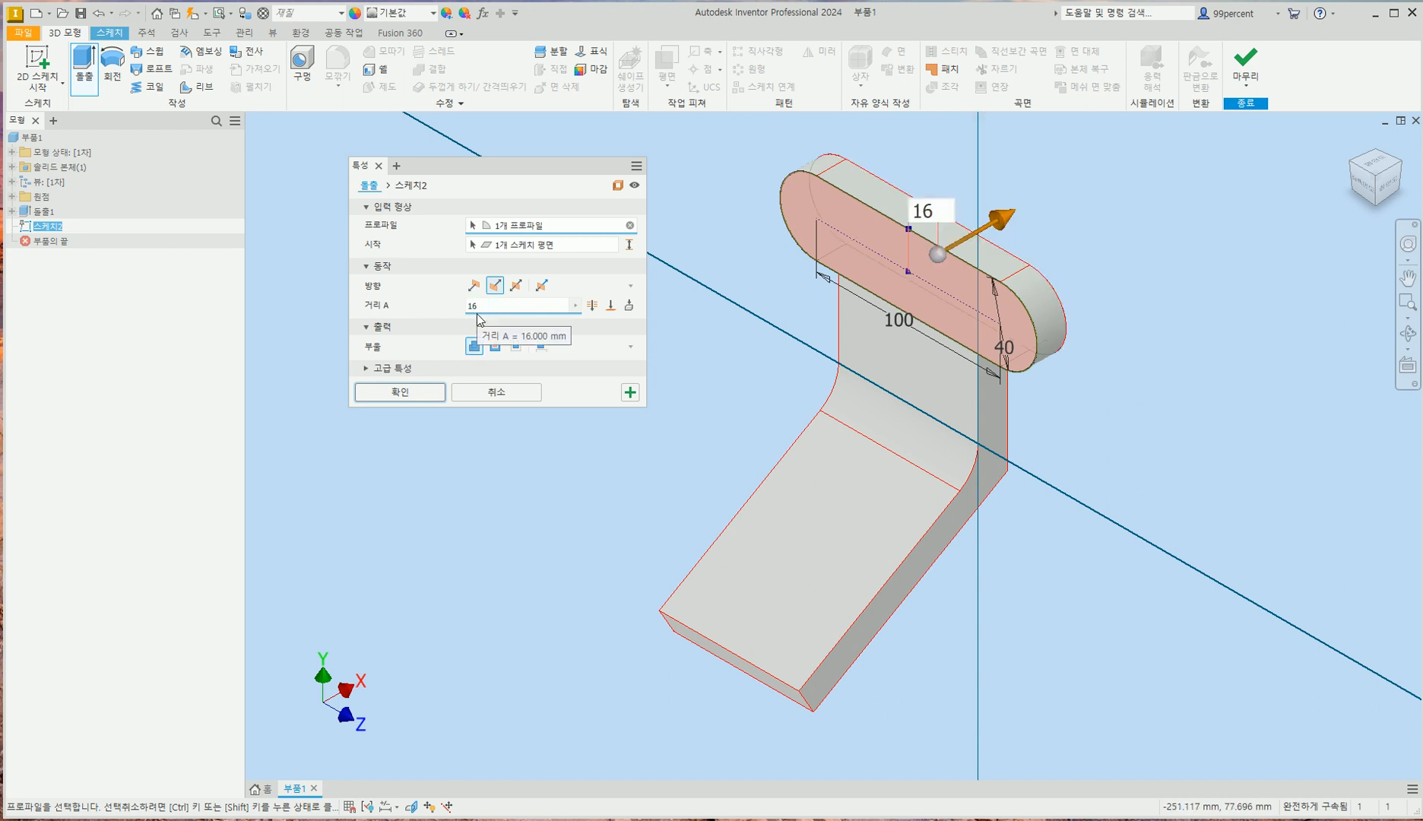
pyautogui.click(1361, 187)
pyautogui.click(1353, 141)
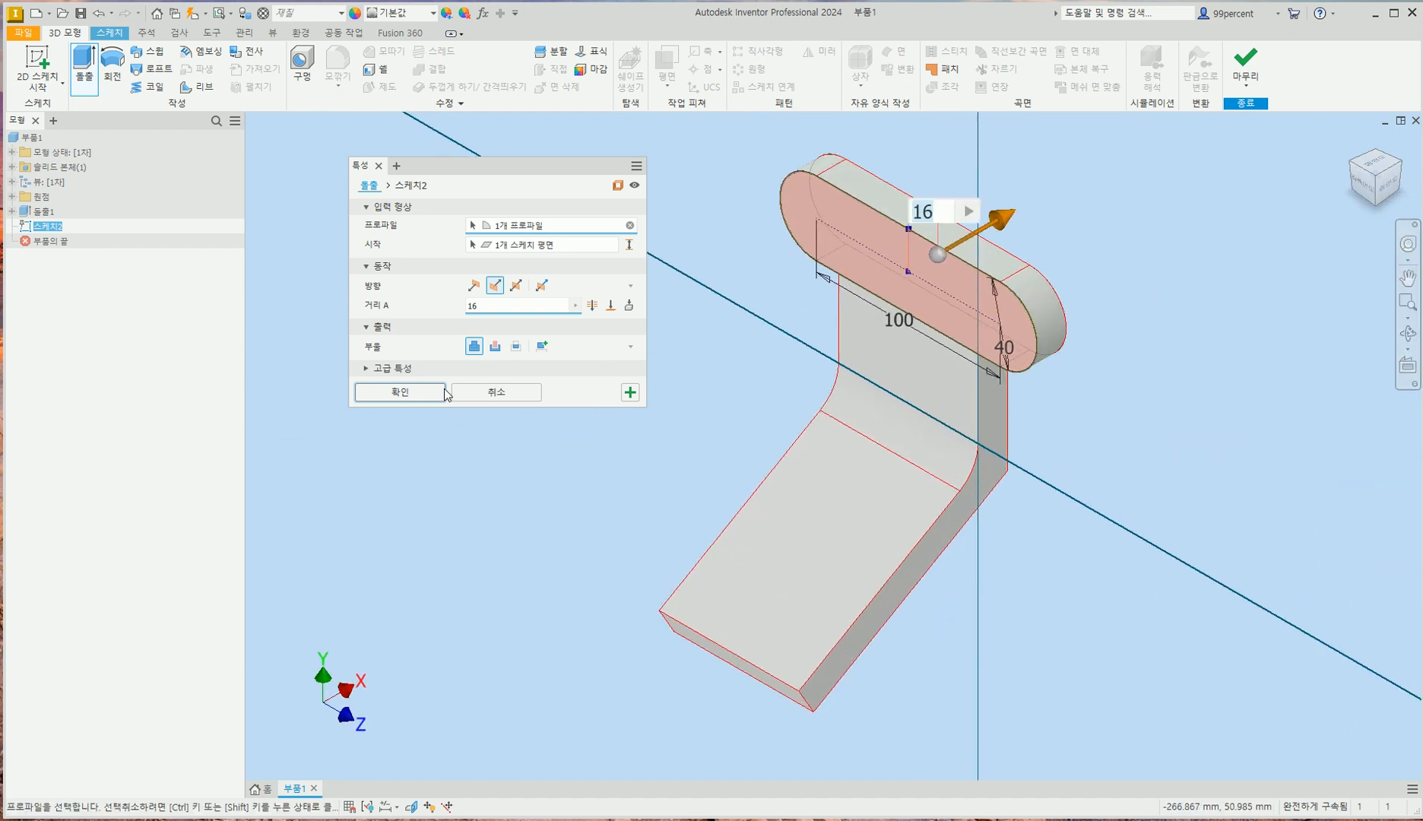
pyautogui.click(401, 392)
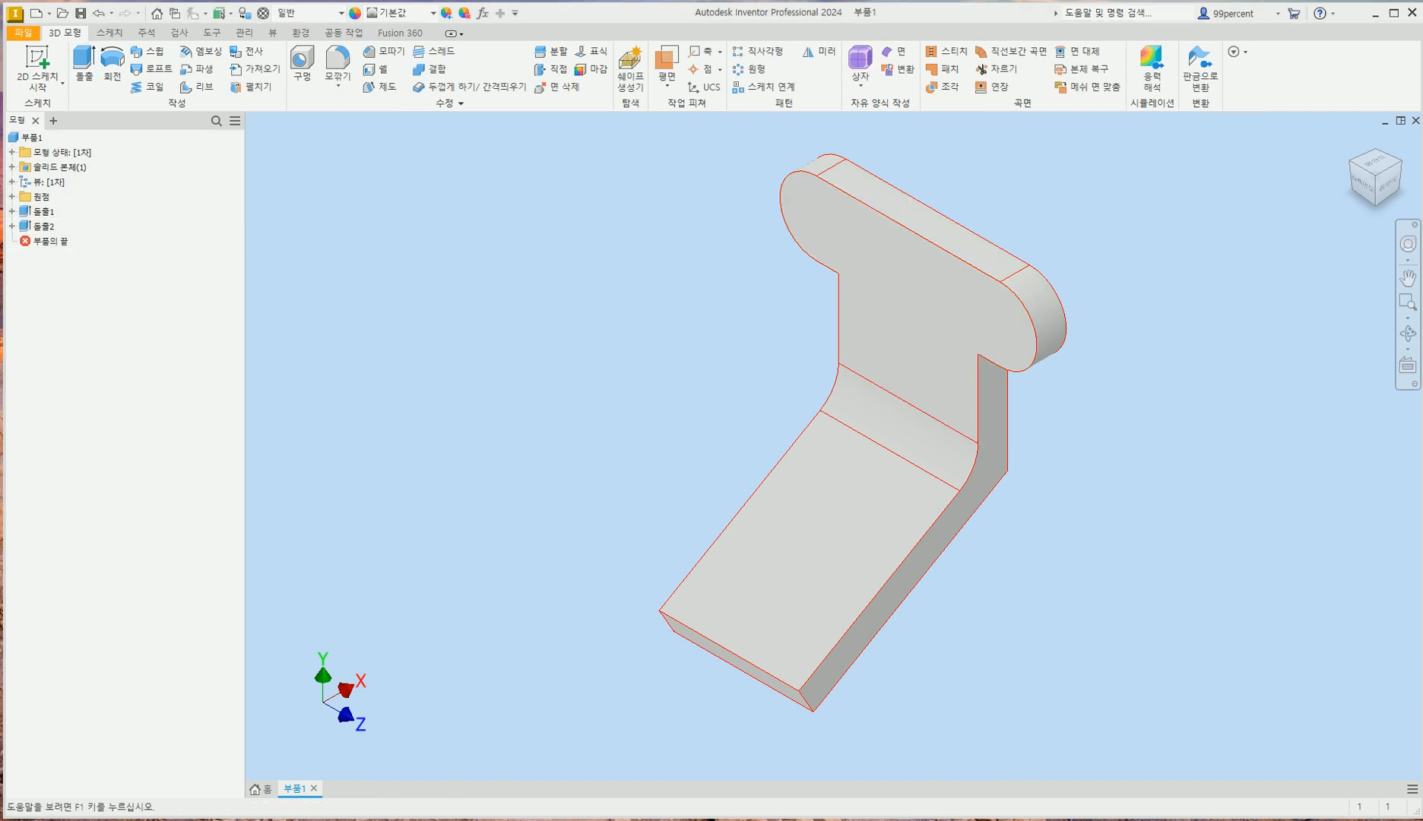
# - Consult the mounting hole dimensions in the PDF drawing and start a sketch on the vertical arm's inner face
pyautogui.hotkey('alt', 'Tab')
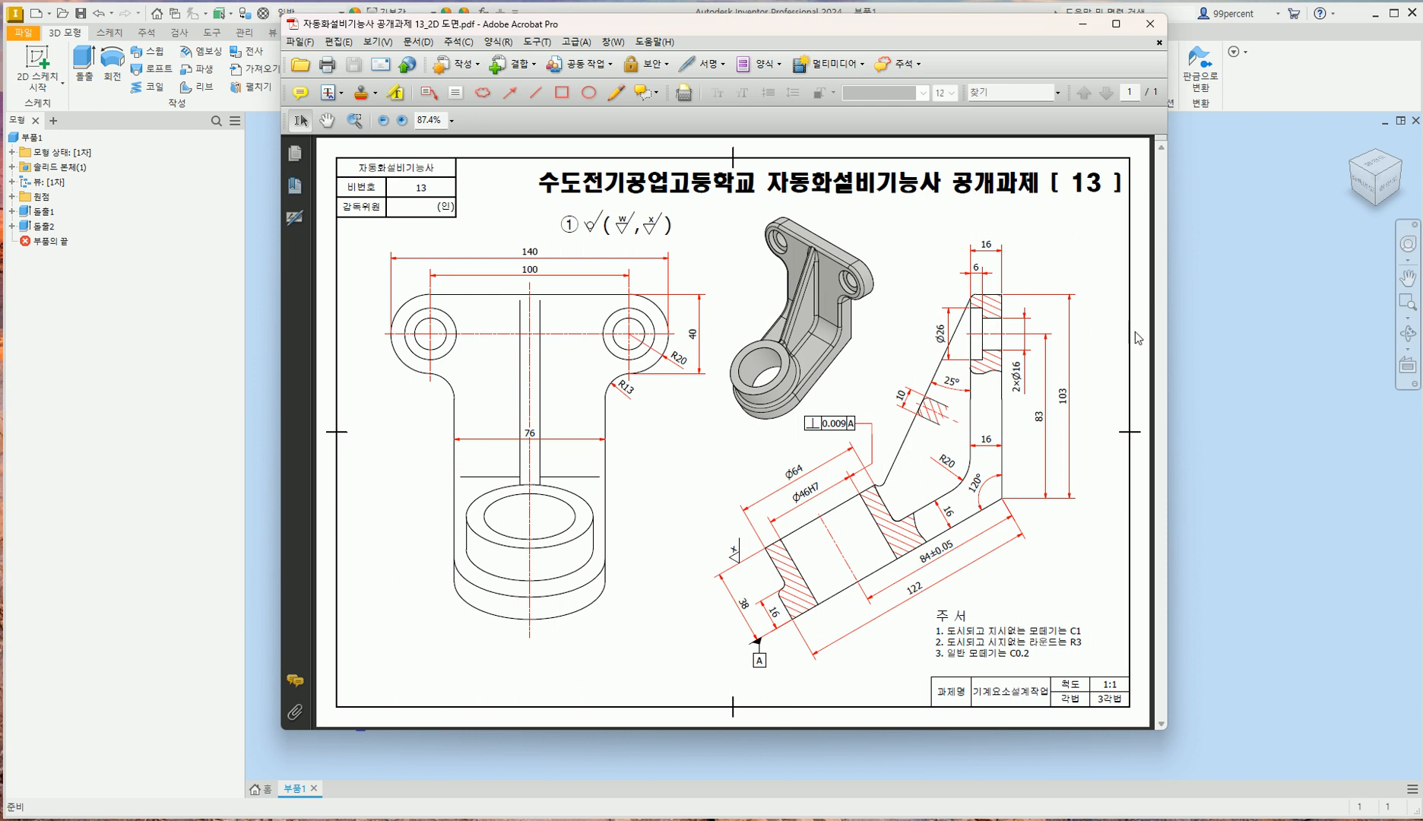
pyautogui.click(1210, 351)
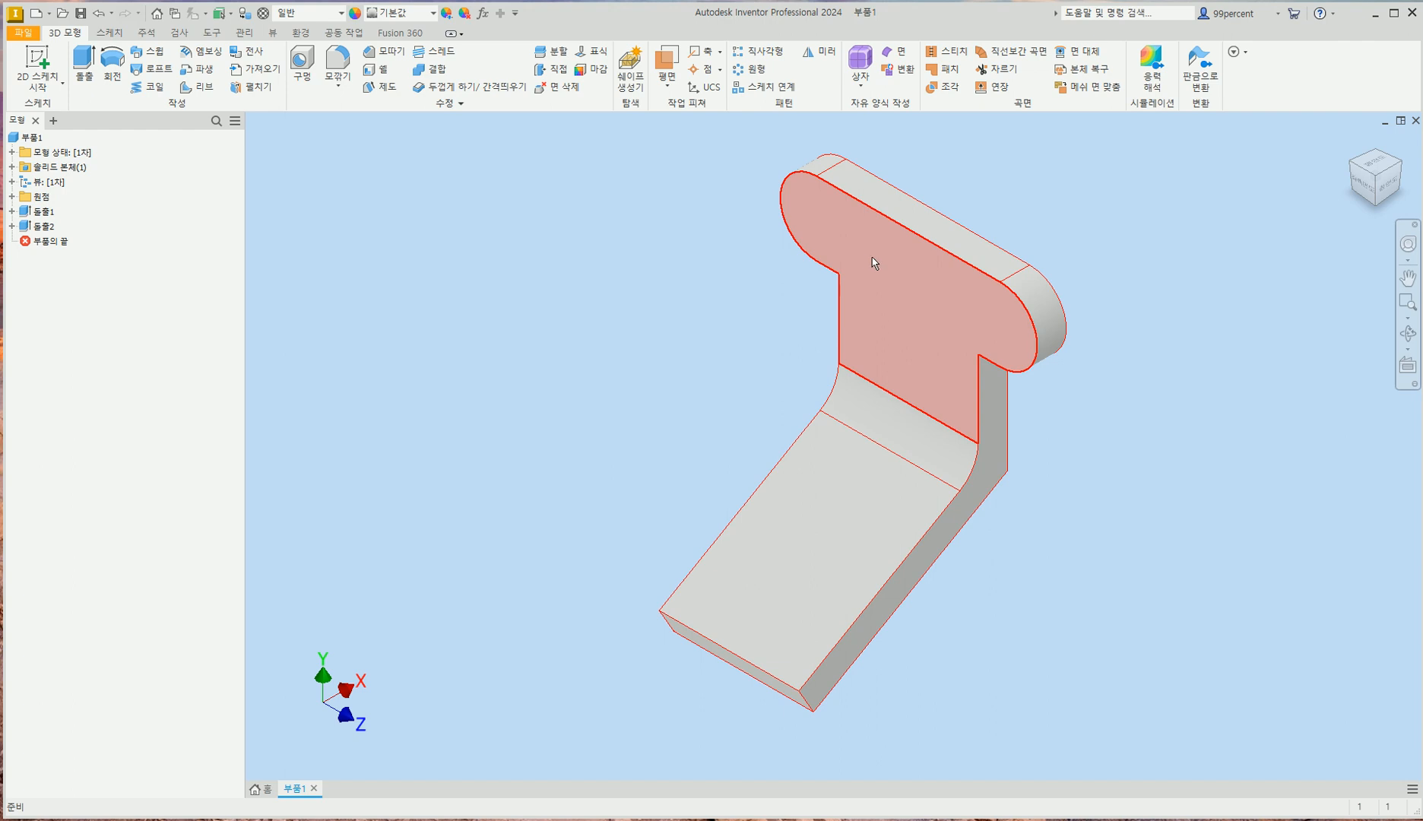
pyautogui.click(904, 282)
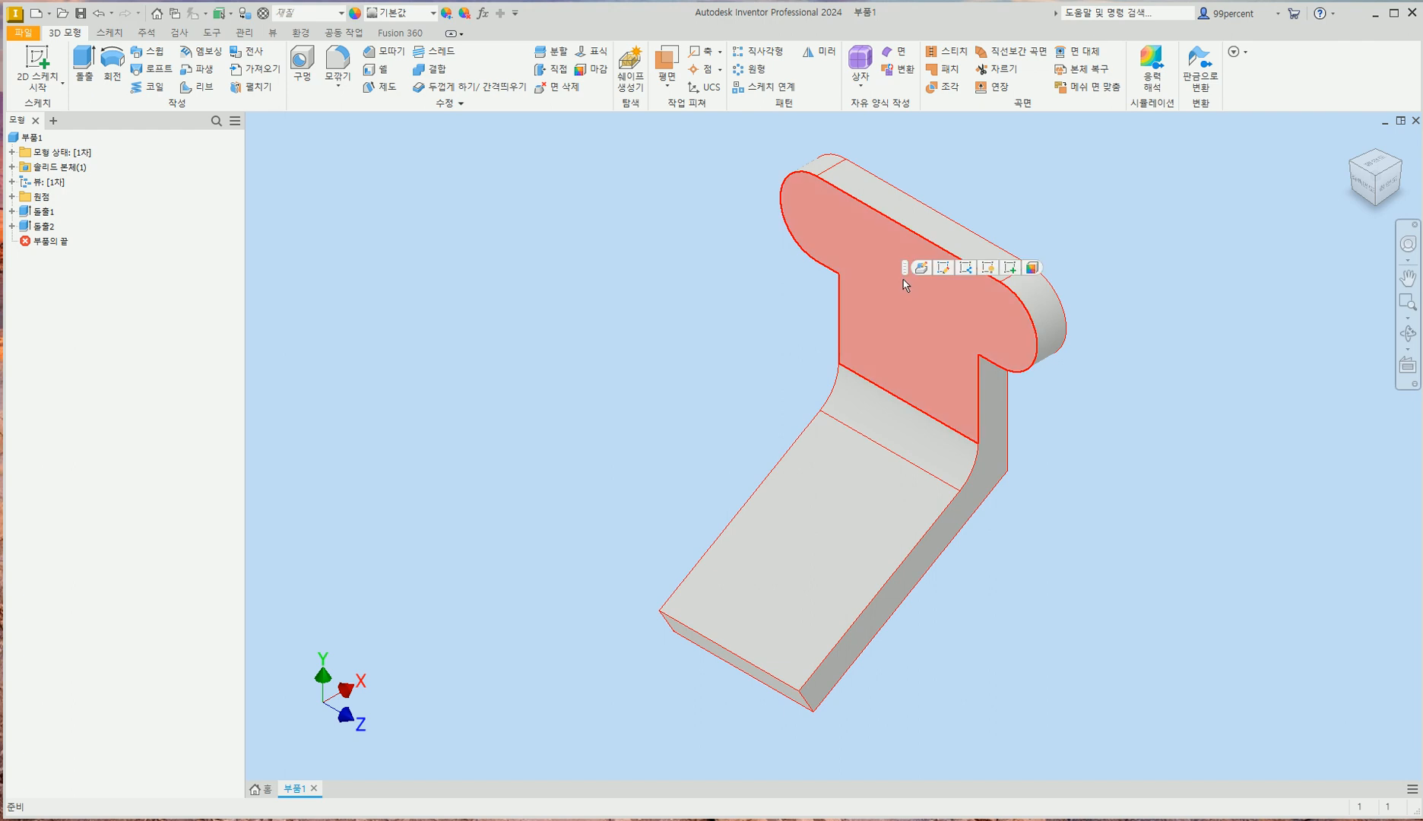
pyautogui.click(1009, 271)
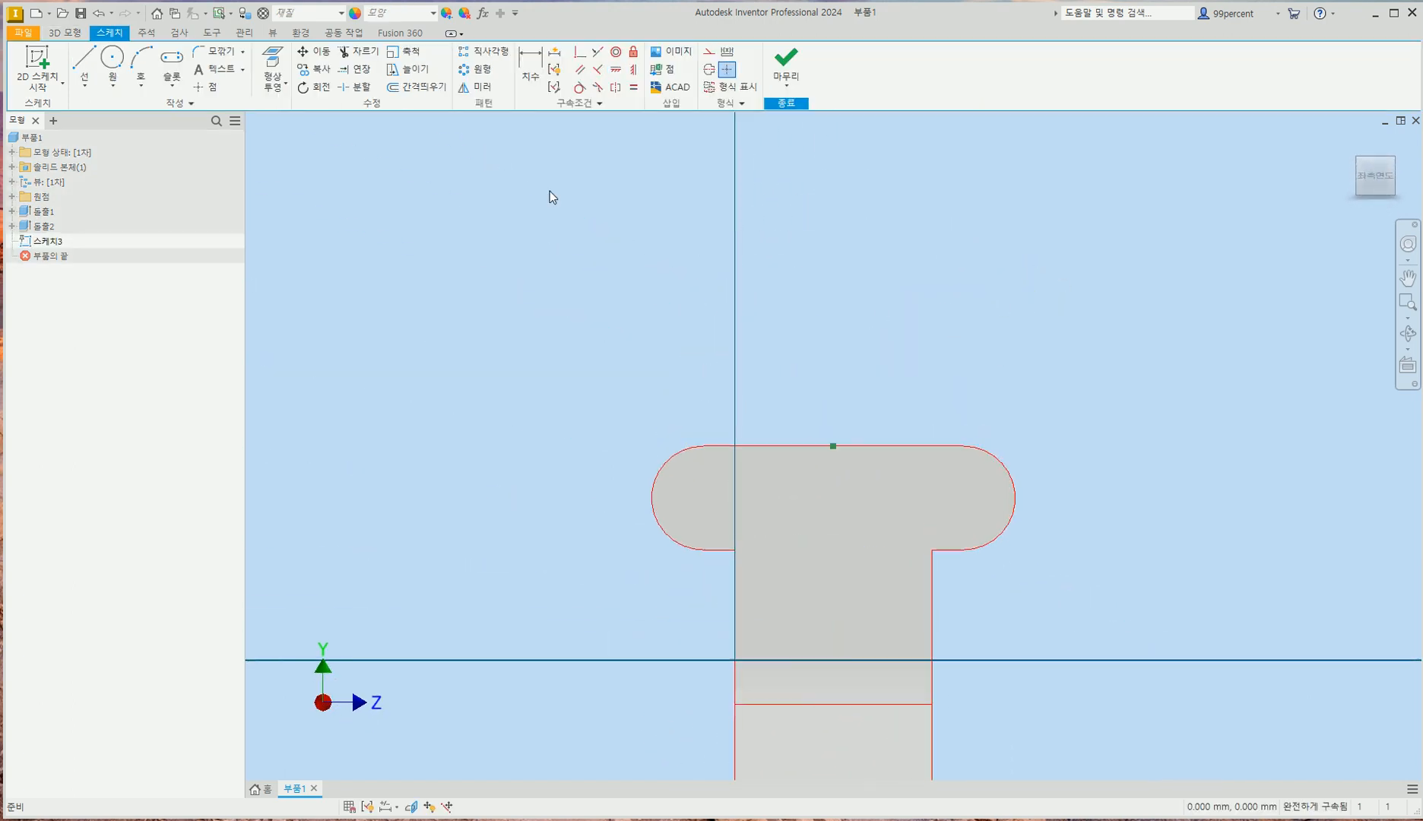
# - Project the cut edges into the sketch and place a point at the arc center of each rounded ear
pyautogui.click(278, 91)
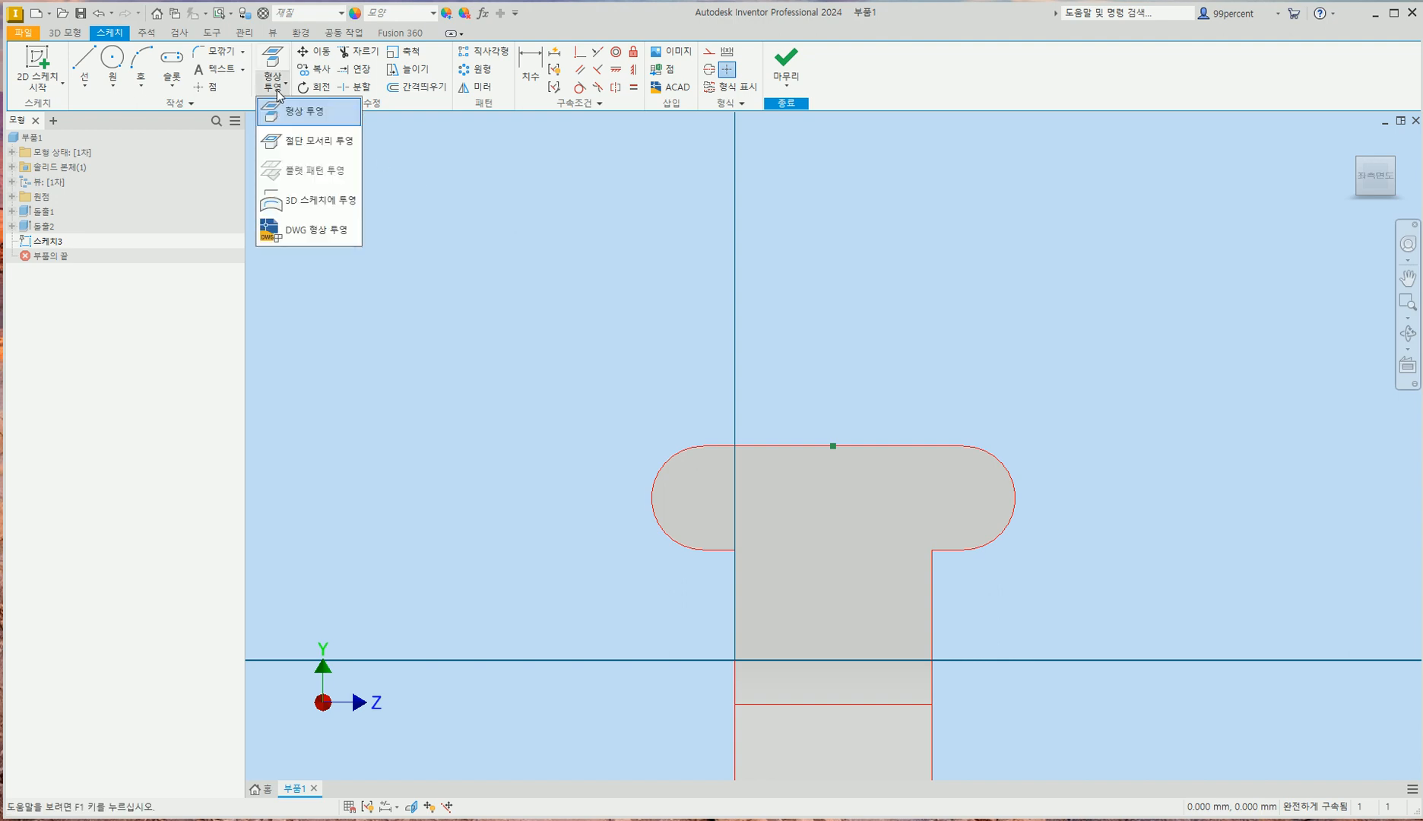
pyautogui.click(301, 140)
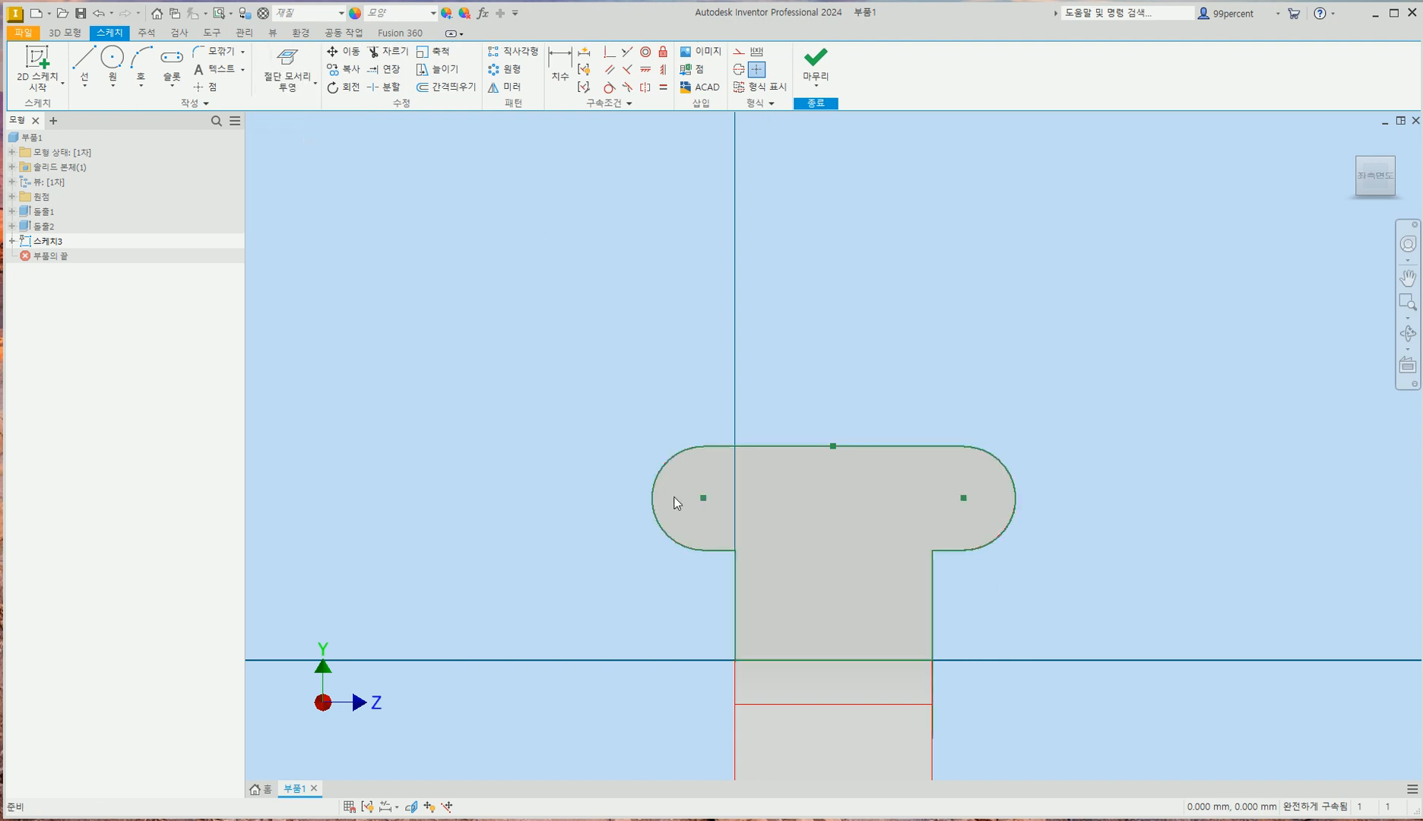
pyautogui.moveTo(791, 517); pyautogui.dragTo(670, 289, button='middle')
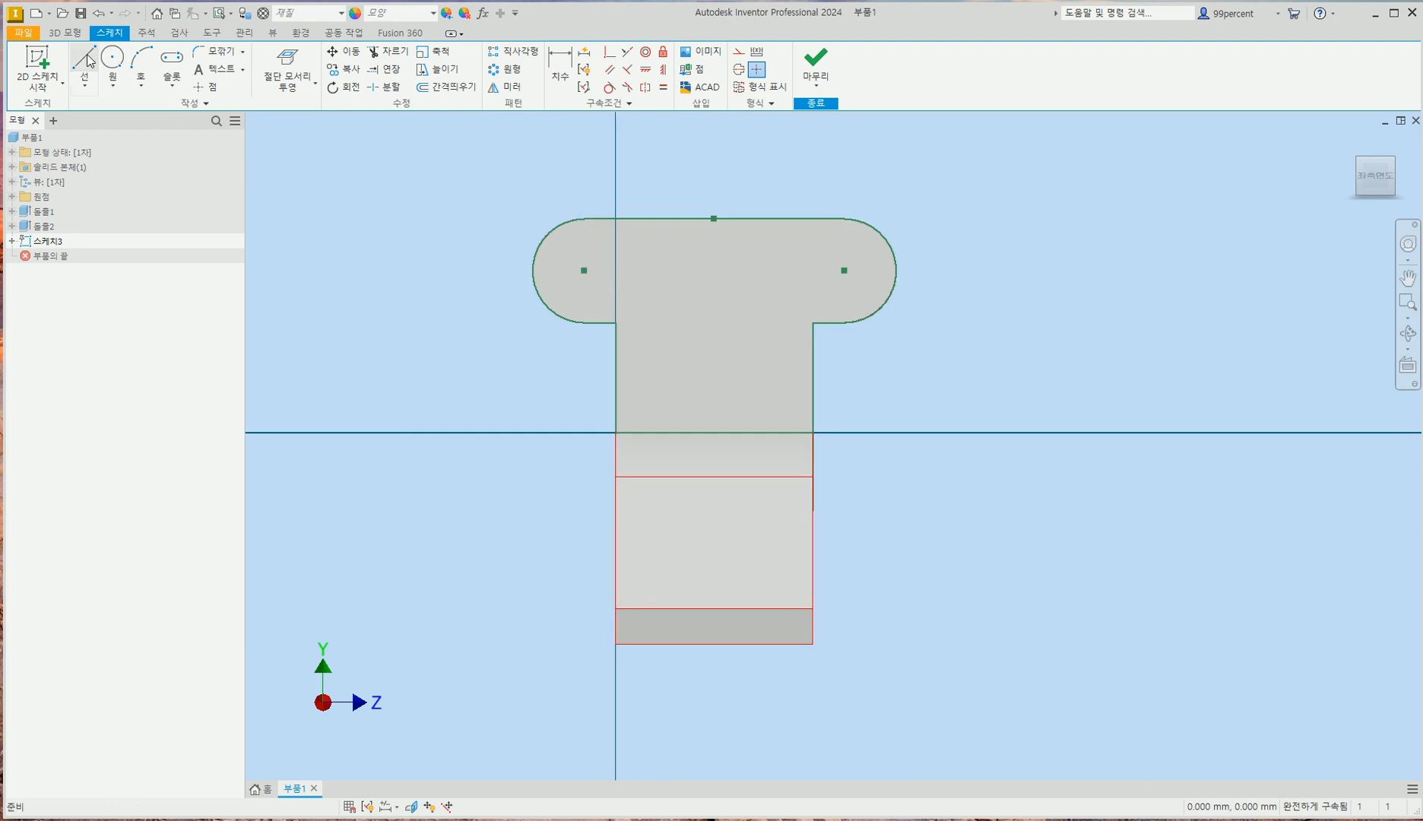
pyautogui.click(199, 89)
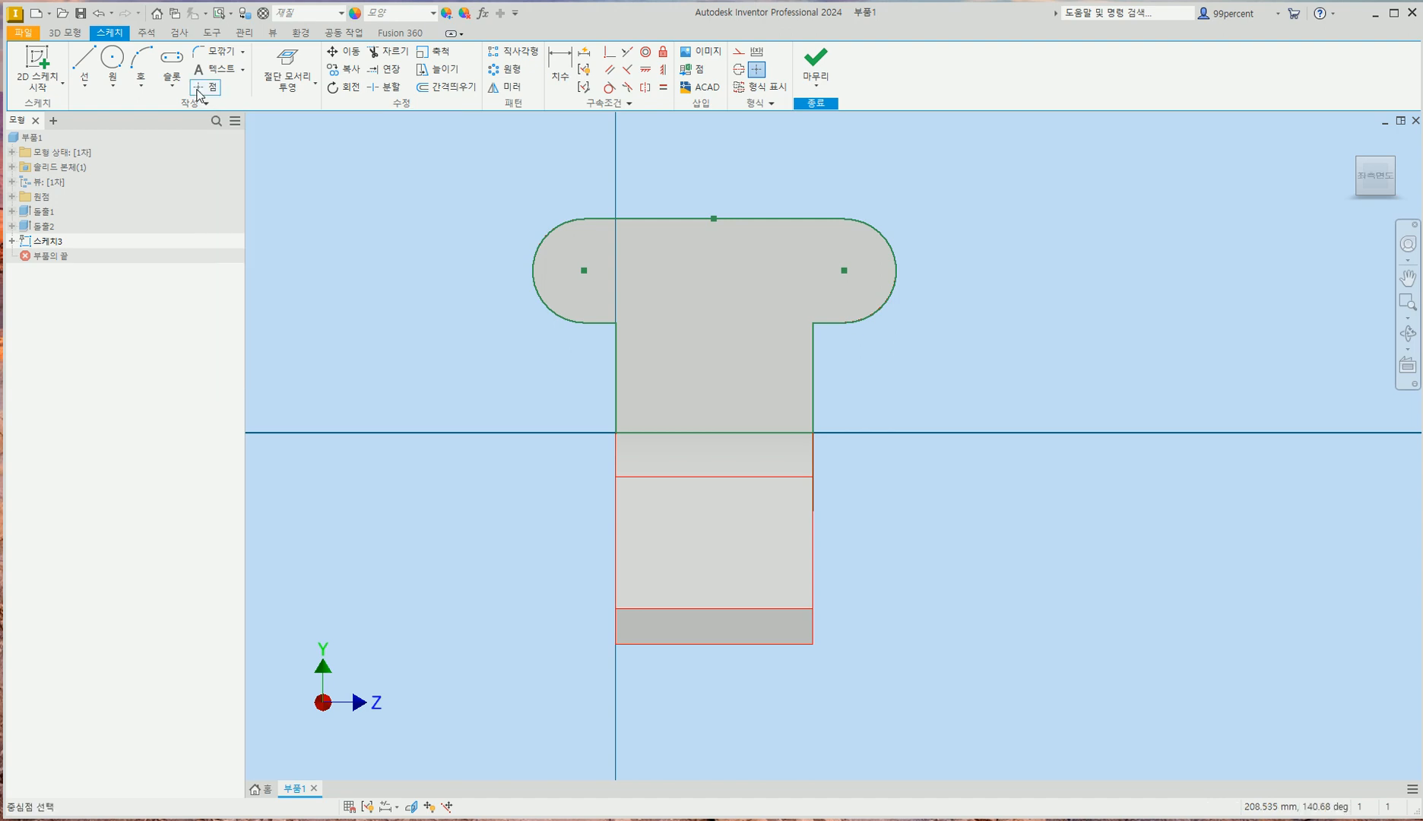
pyautogui.click(584, 270)
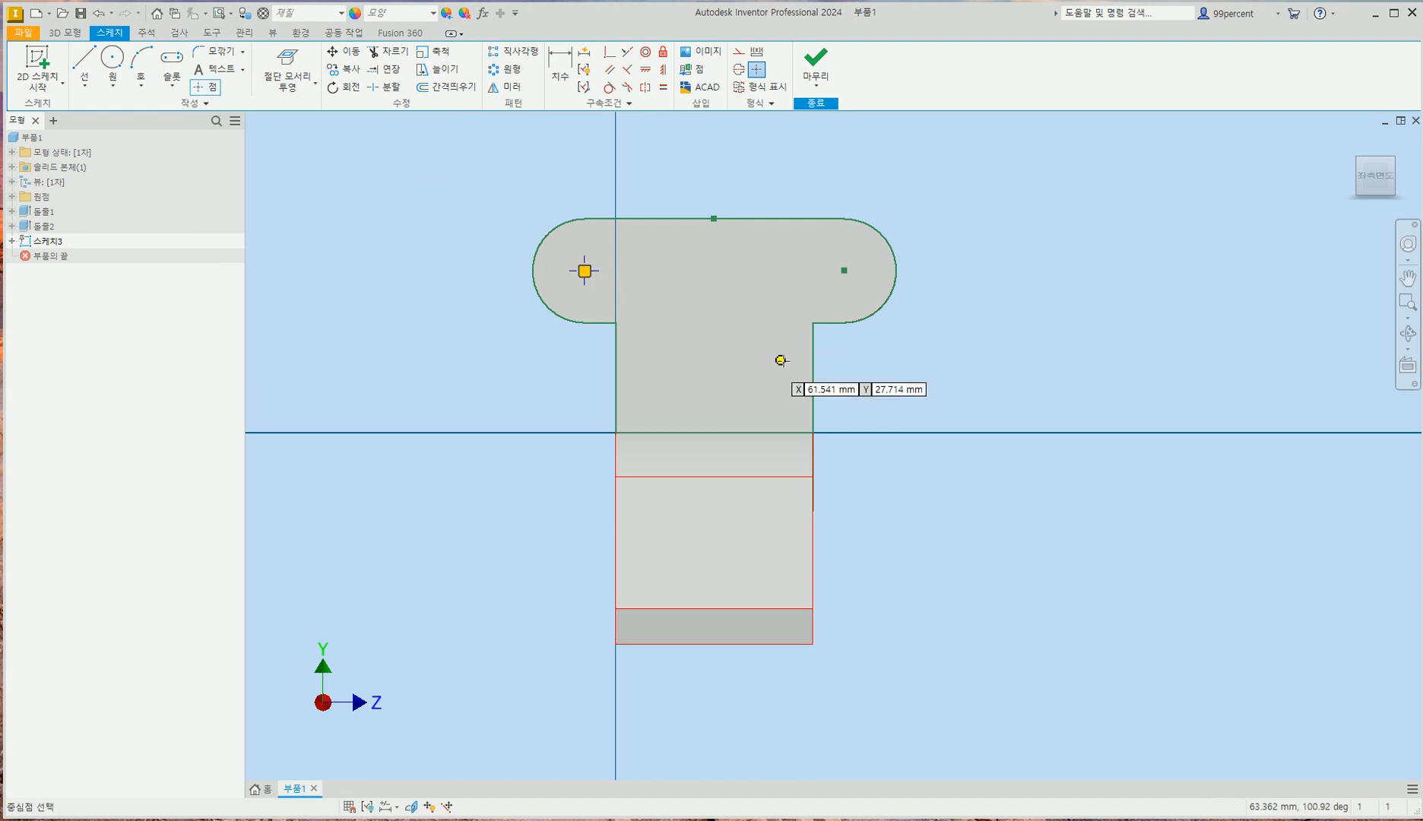
pyautogui.click(843, 270)
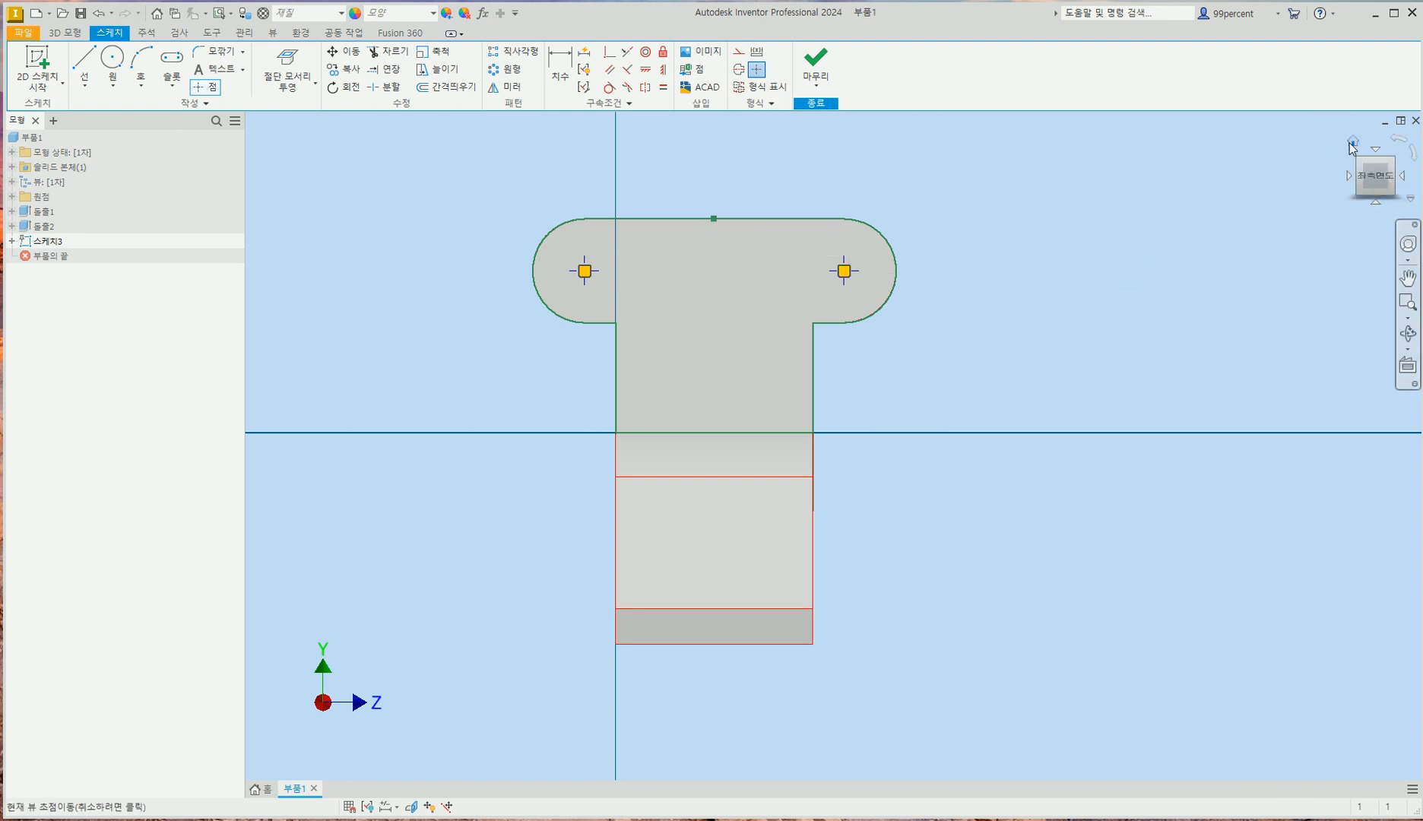
pyautogui.click(1350, 144)
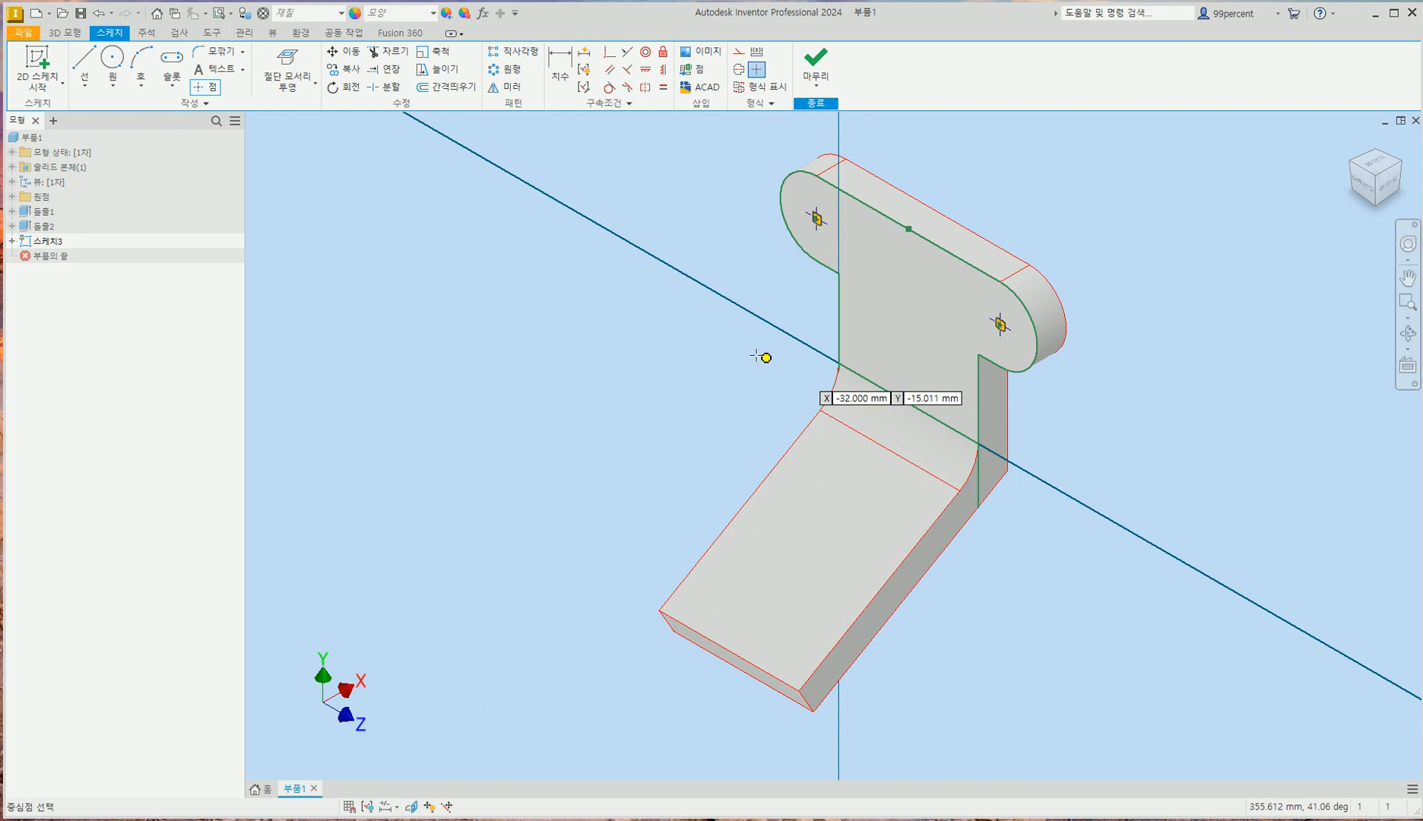
# - Start a Hole feature on the two ear points as a simple hole with a counterbore seat and through-all termination
pyautogui.click(68, 35)
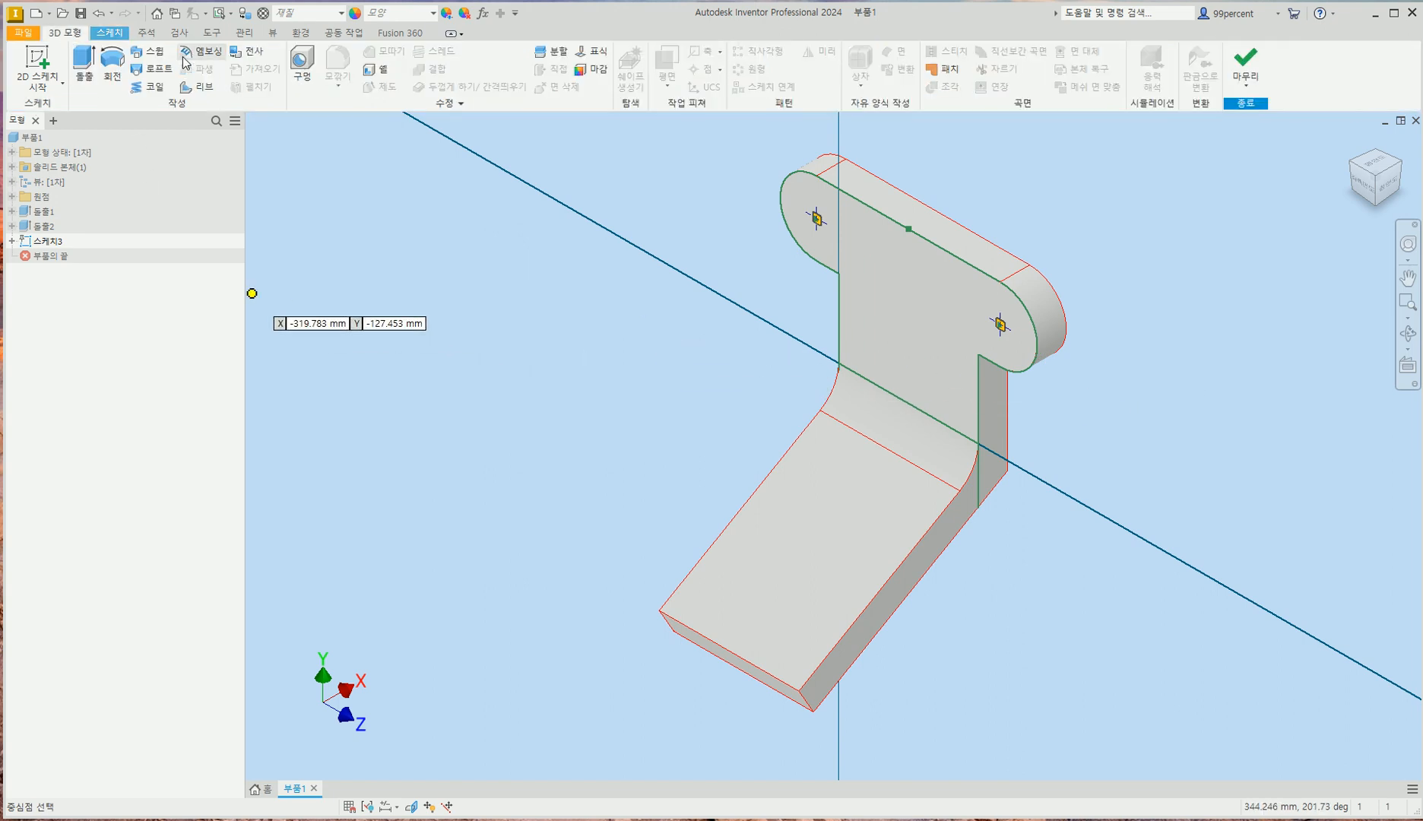
pyautogui.click(298, 66)
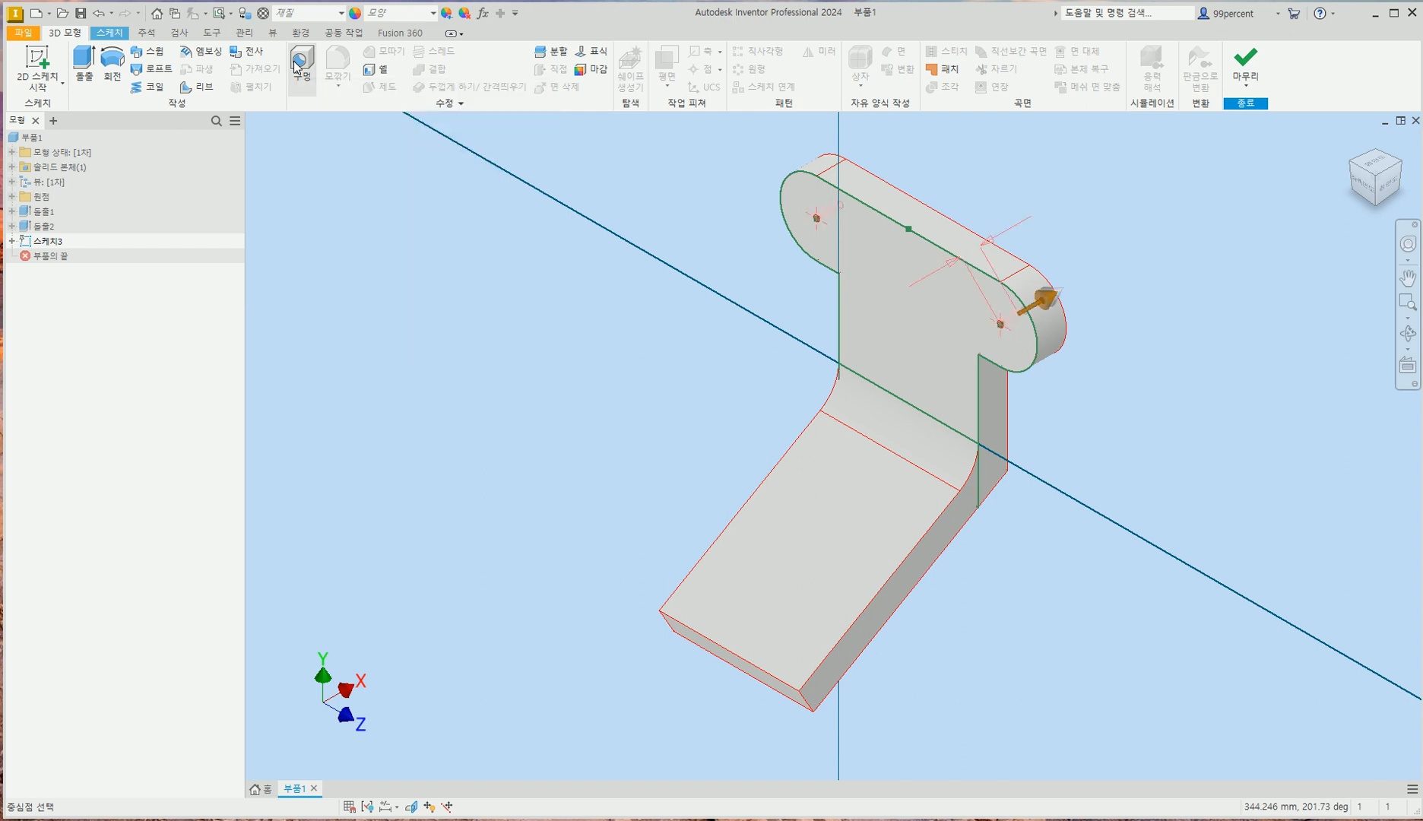
pyautogui.moveTo(500, 176); pyautogui.dragTo(488, 152)
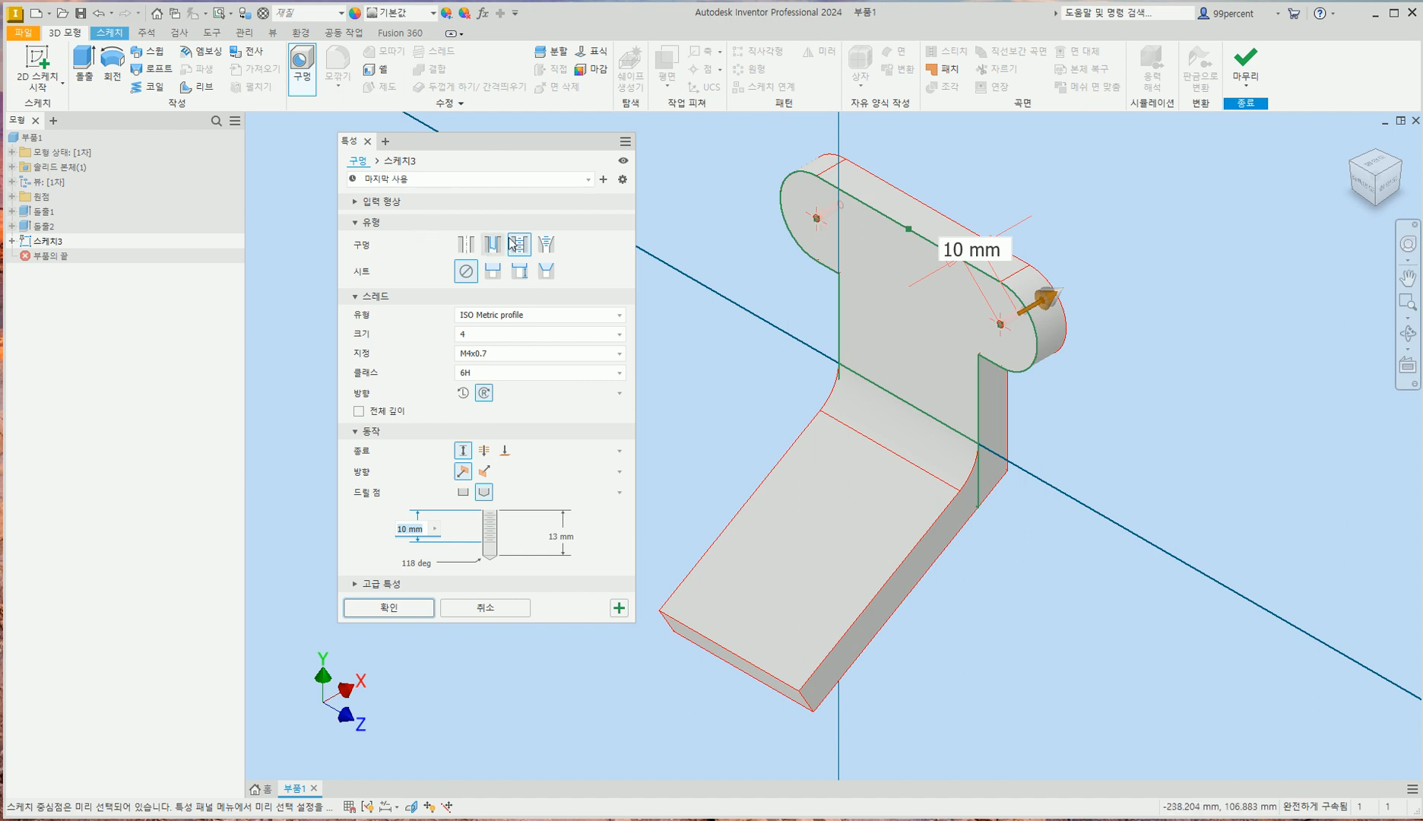
pyautogui.click(467, 244)
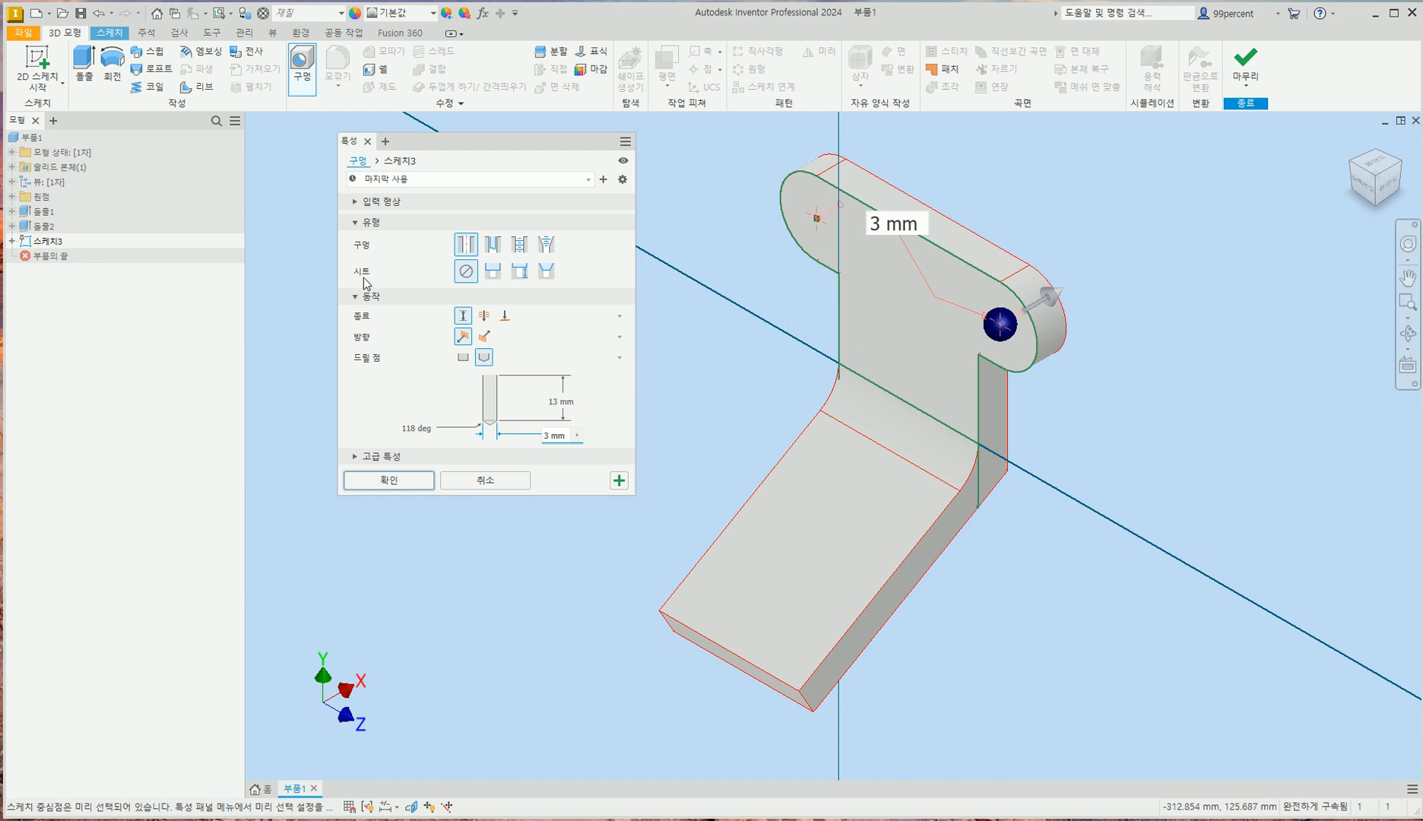
pyautogui.click(493, 272)
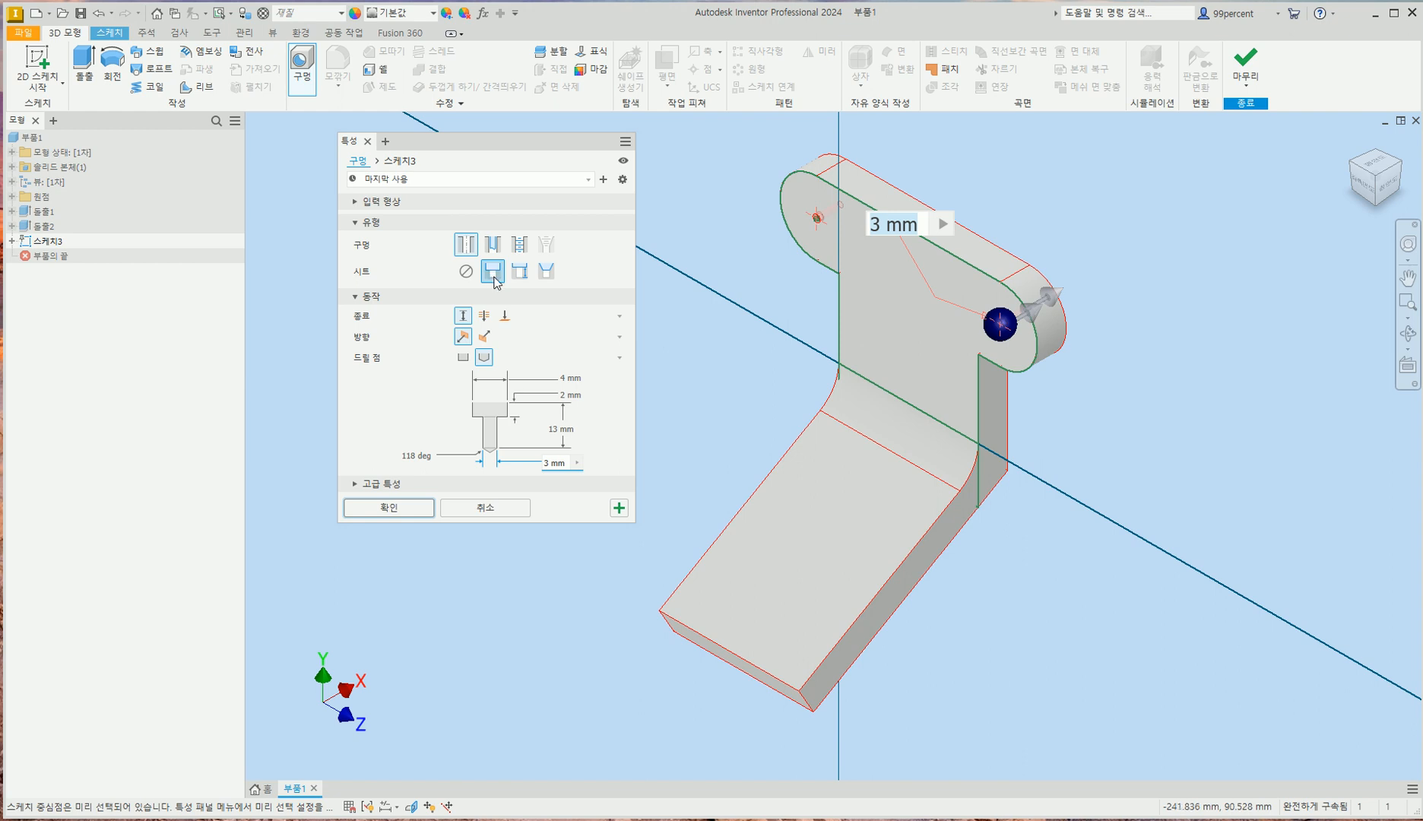
pyautogui.click(484, 315)
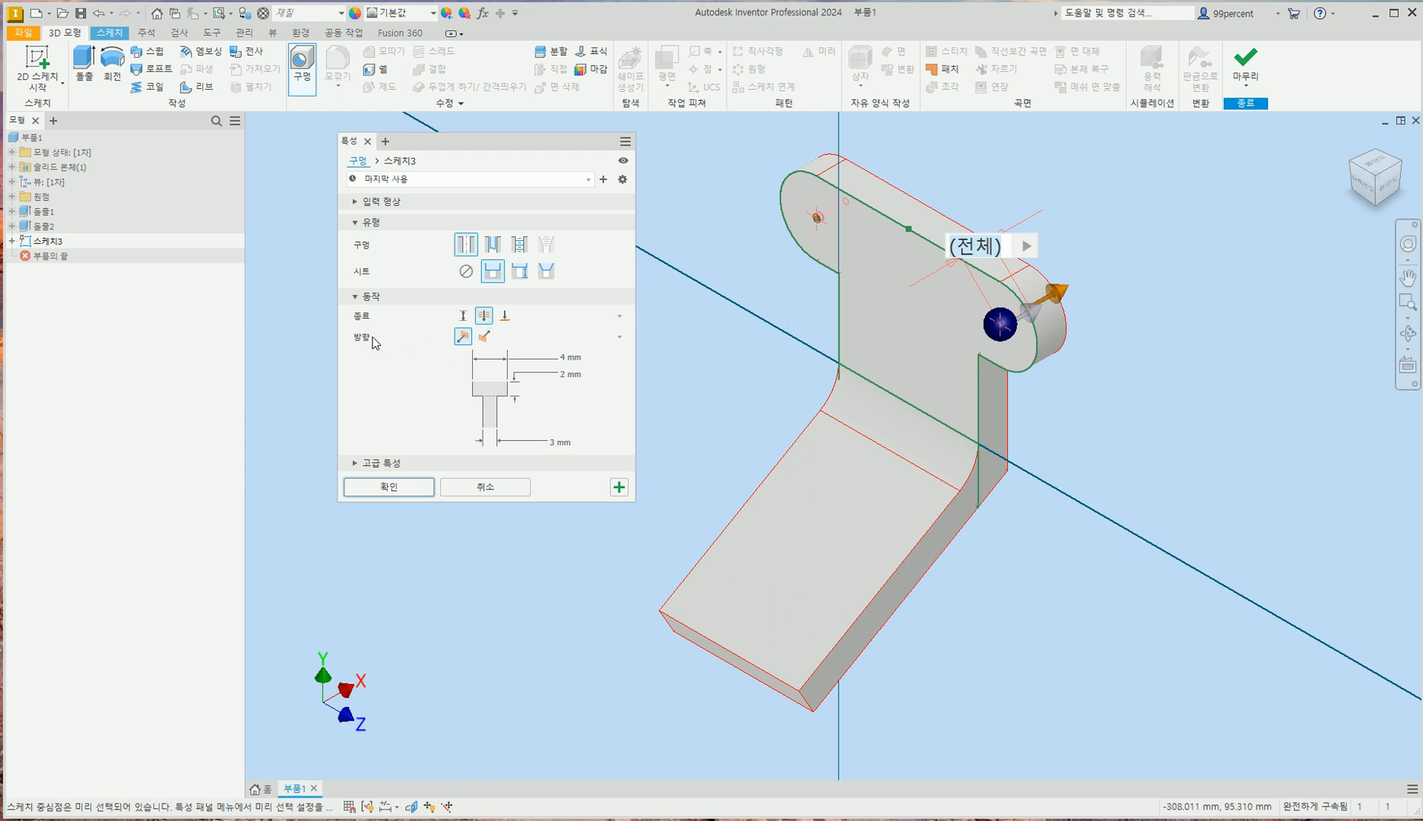
# - Set the counterbore diameter to 26 mm, its depth to 6 mm and the hole diameter to 16 mm, then create both holes
pyautogui.click(567, 358)
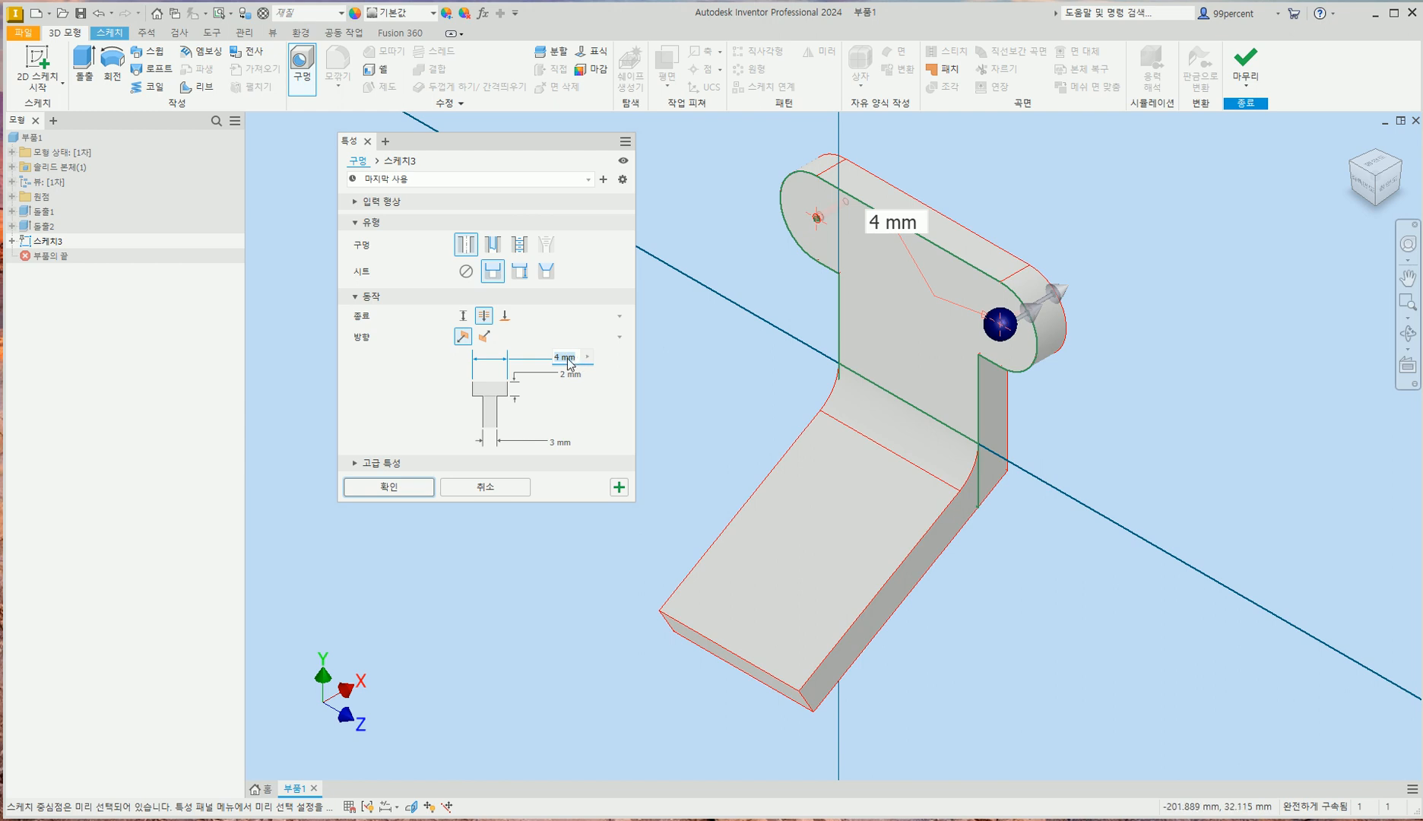
pyautogui.write('26')
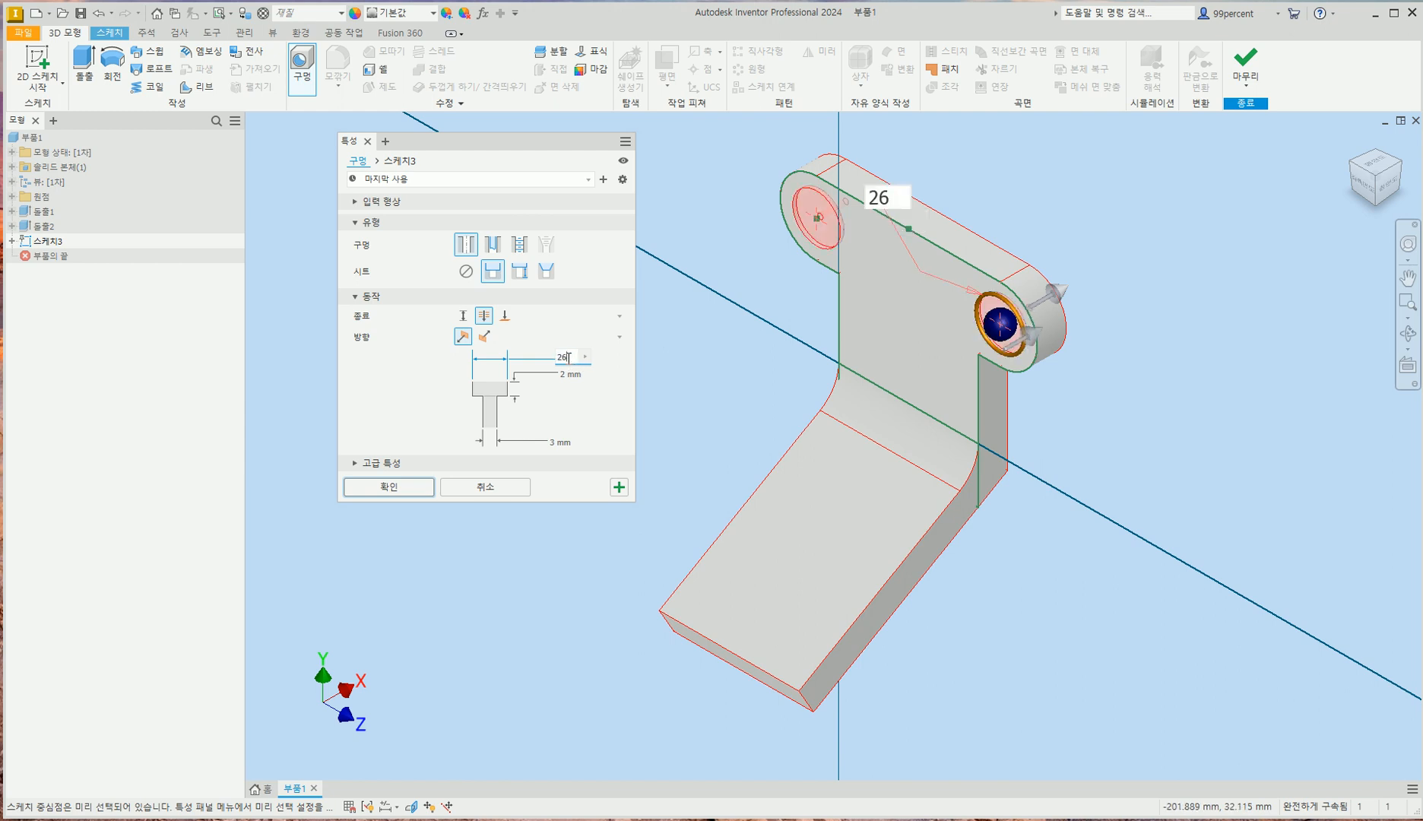
pyautogui.click(561, 377)
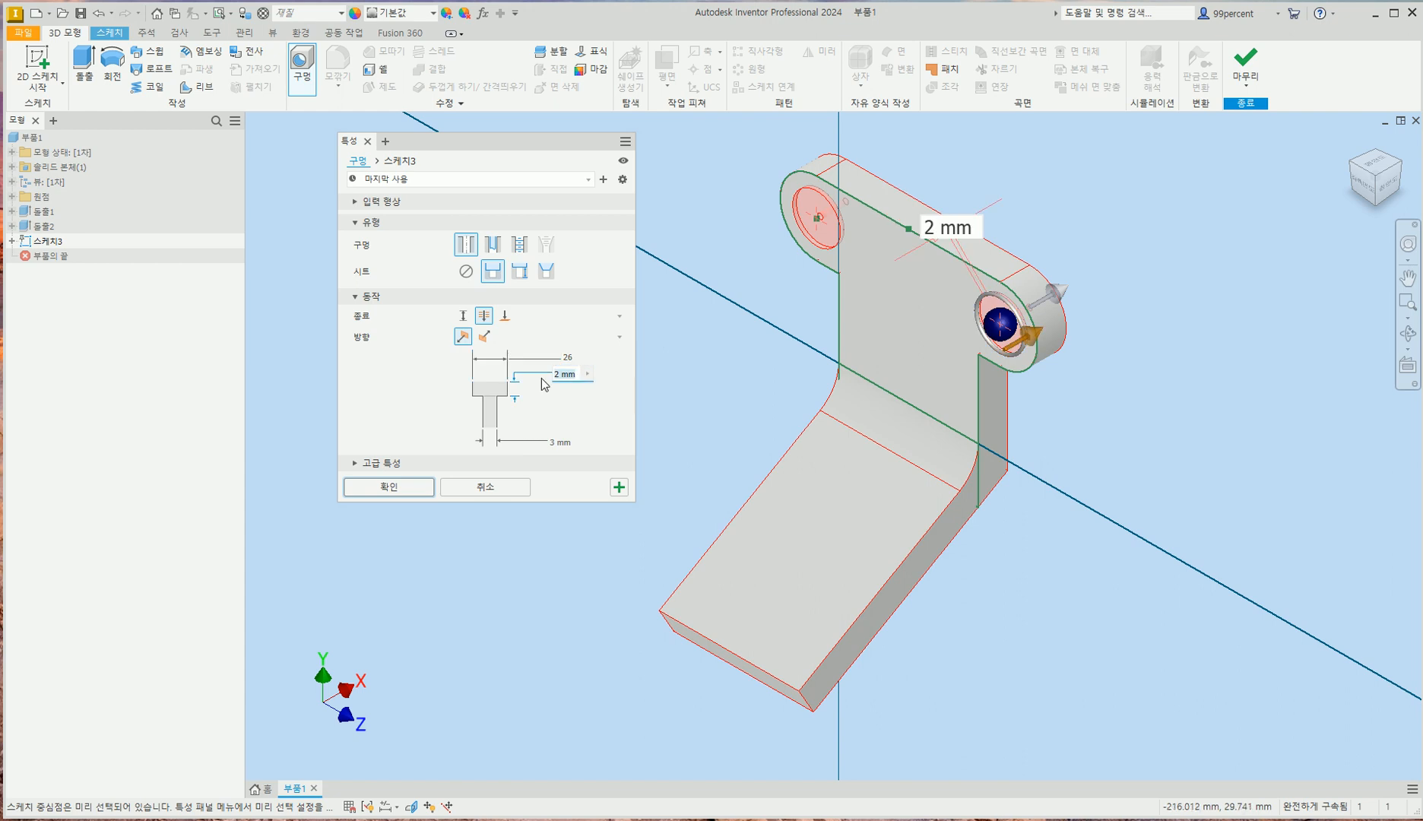
pyautogui.write('6')
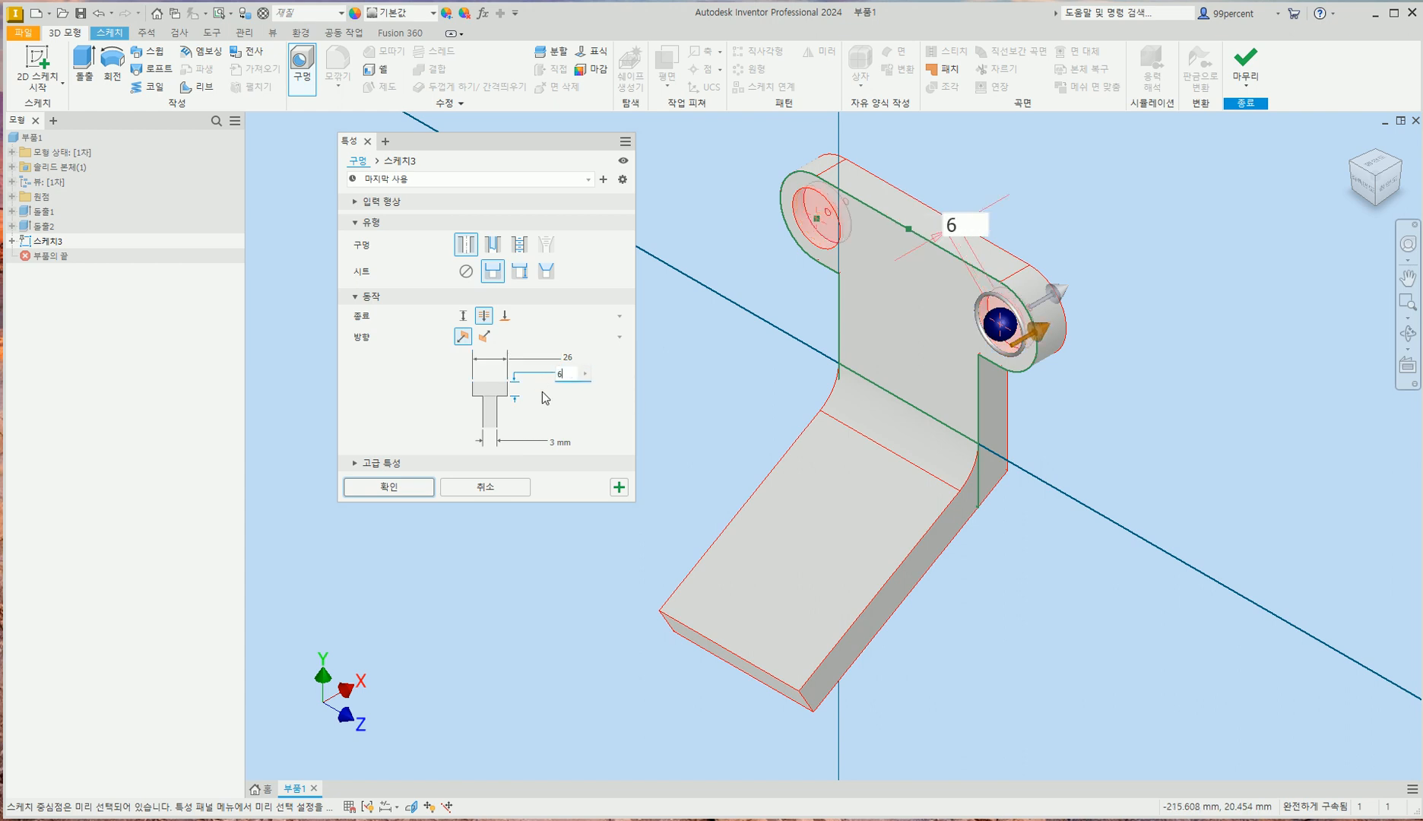
pyautogui.click(556, 442)
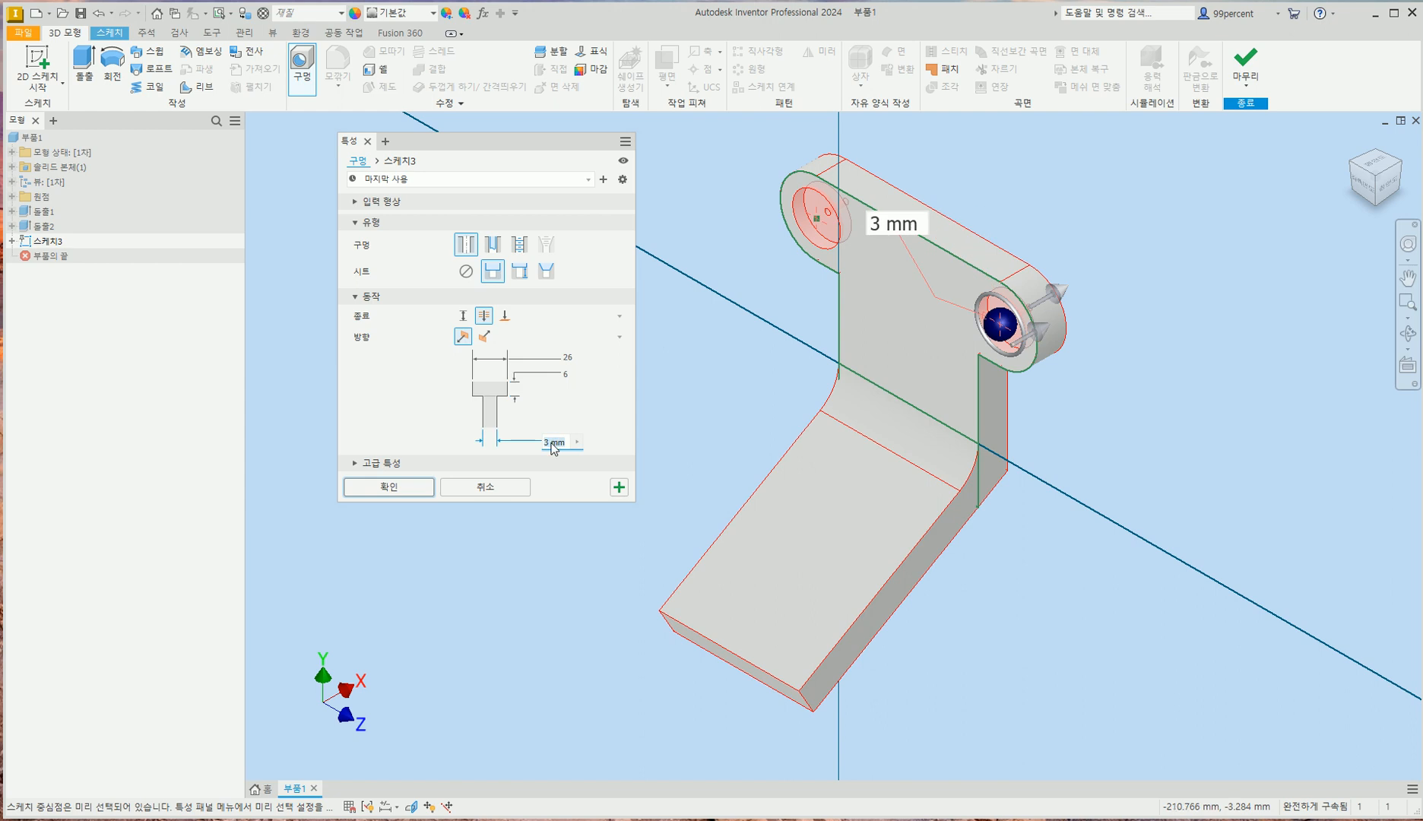
pyautogui.write('16')
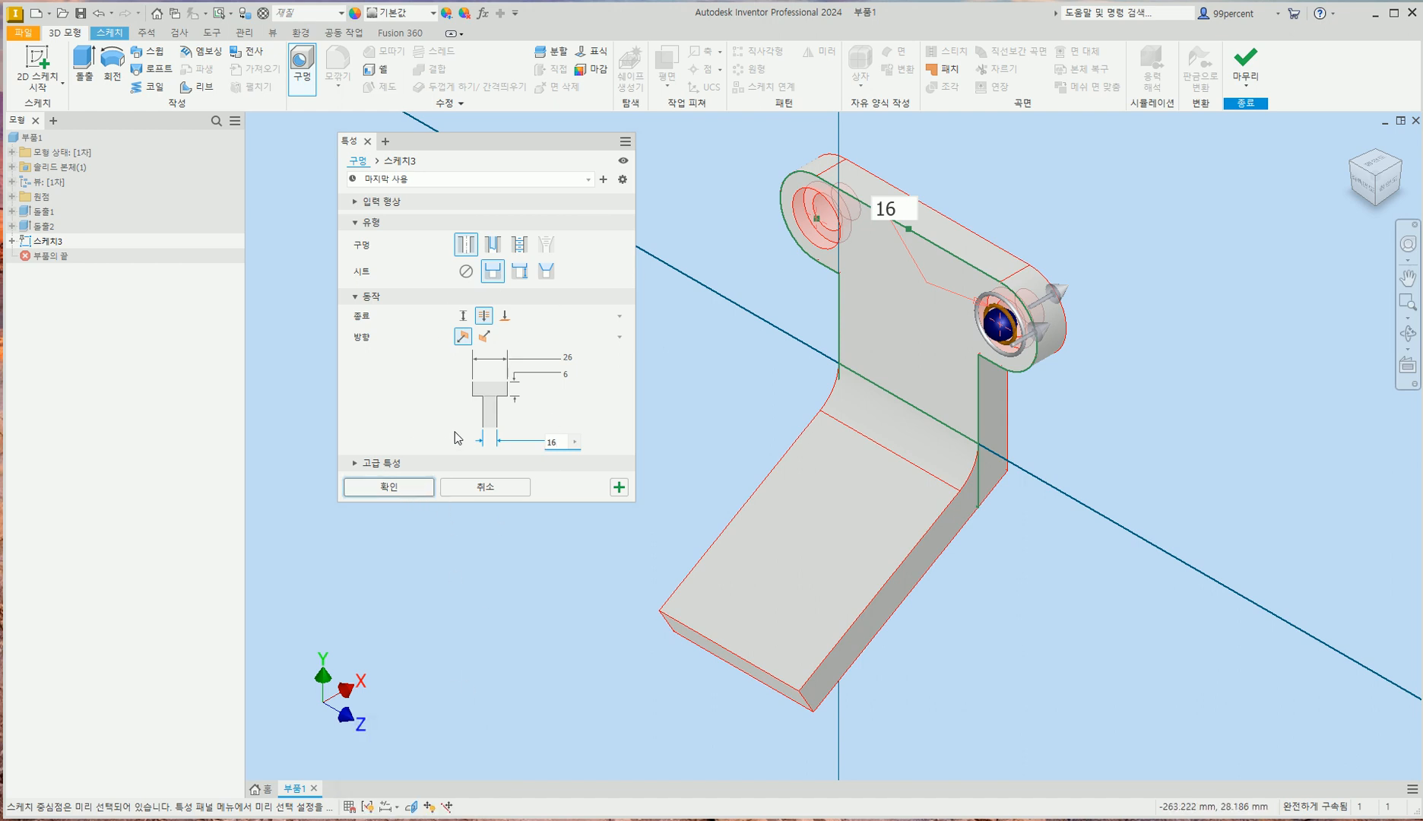
pyautogui.click(407, 487)
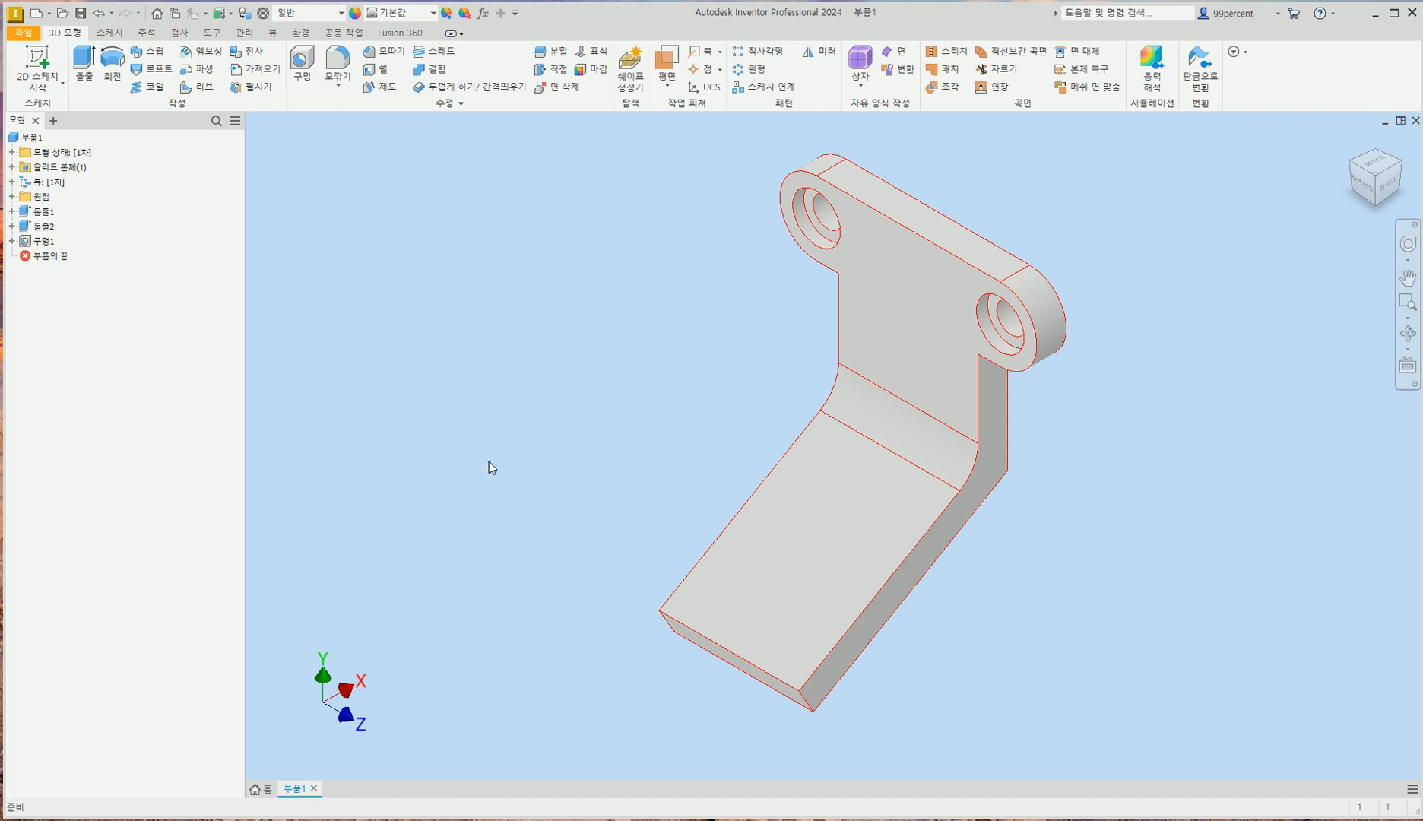
pyautogui.click(1387, 176)
pyautogui.click(1388, 176)
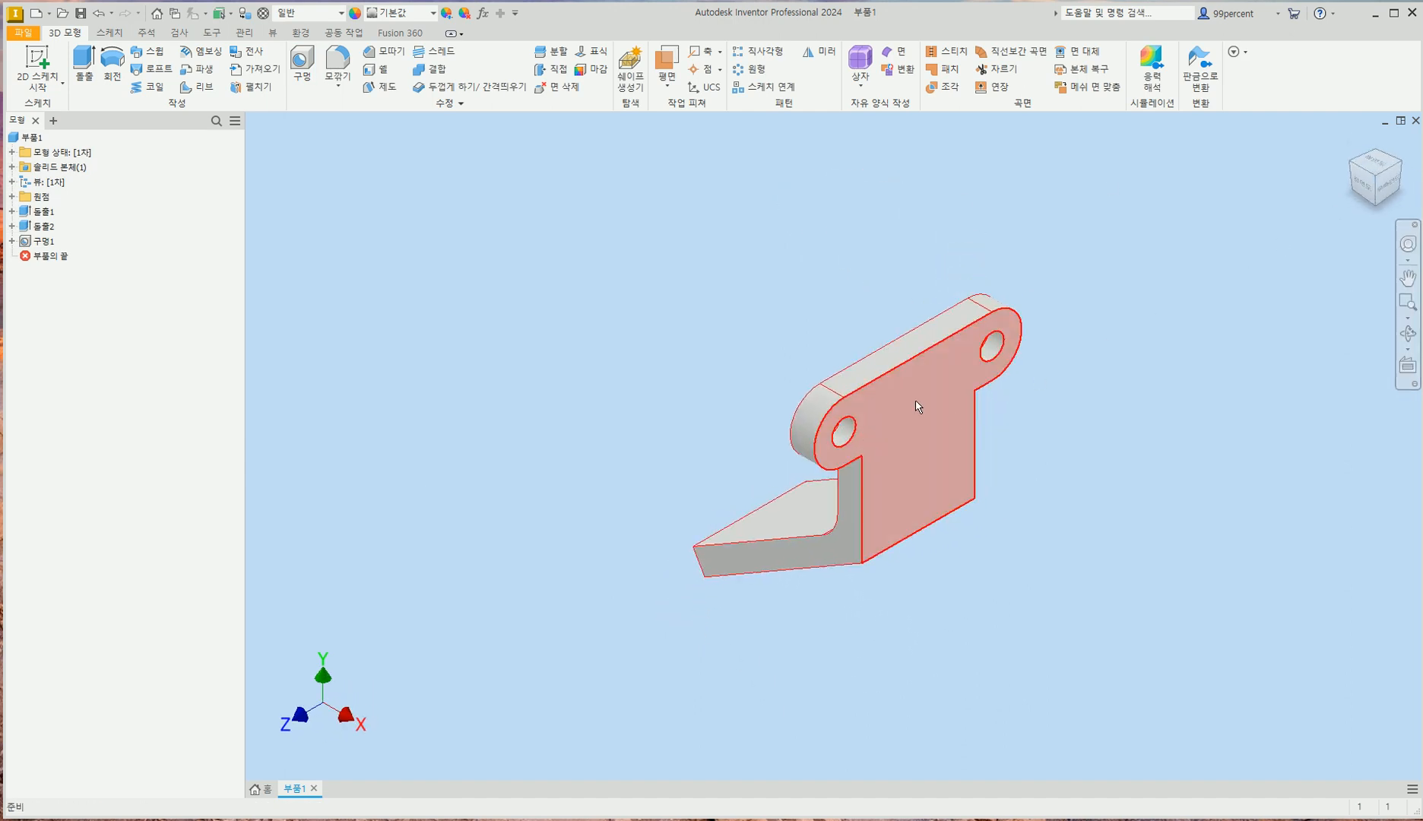
pyautogui.click(1351, 144)
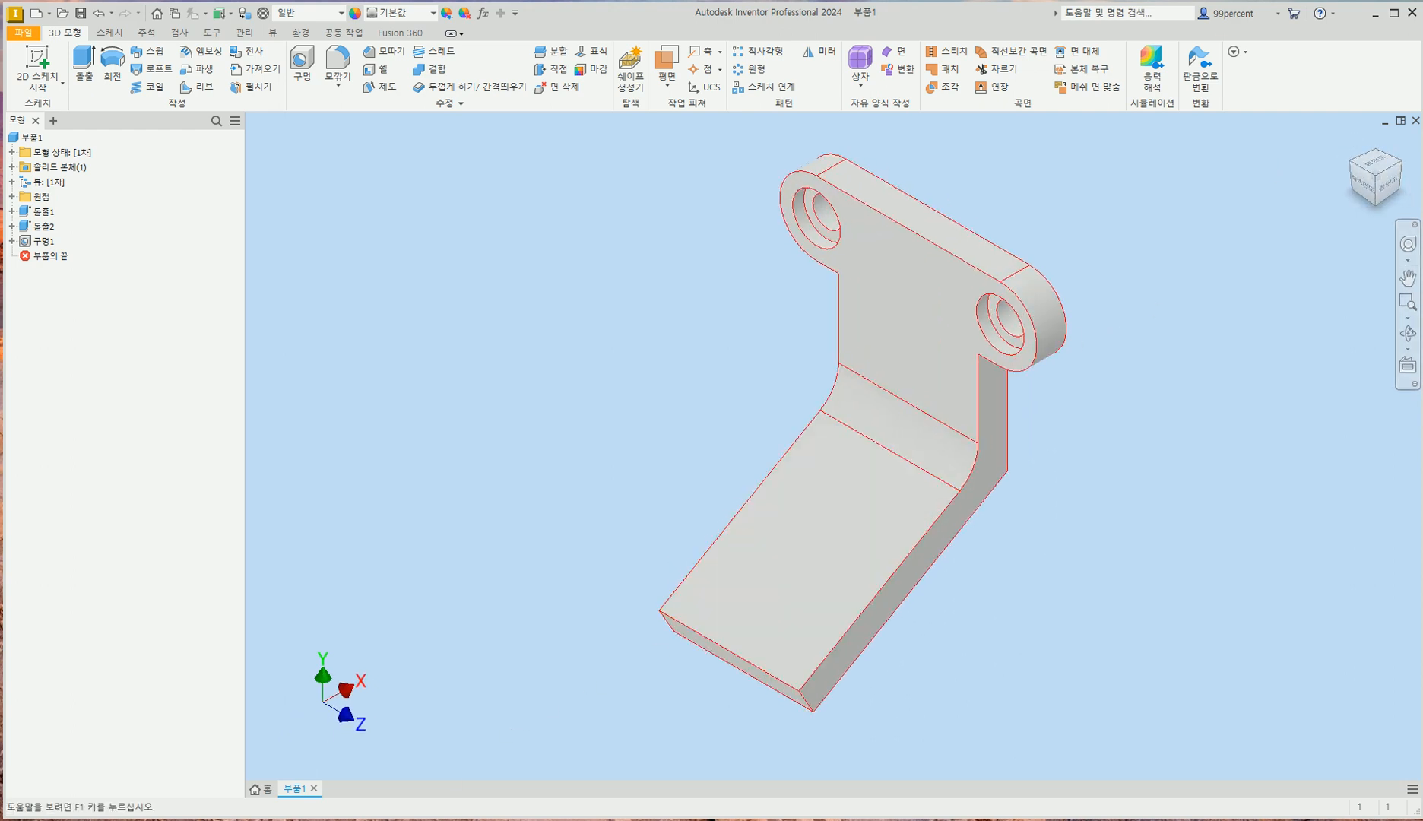
# - Check the plate dimensions in the PDF drawing and round both free-end corners of the inclined plate with a 38 mm fillet
pyautogui.click(436, 818)
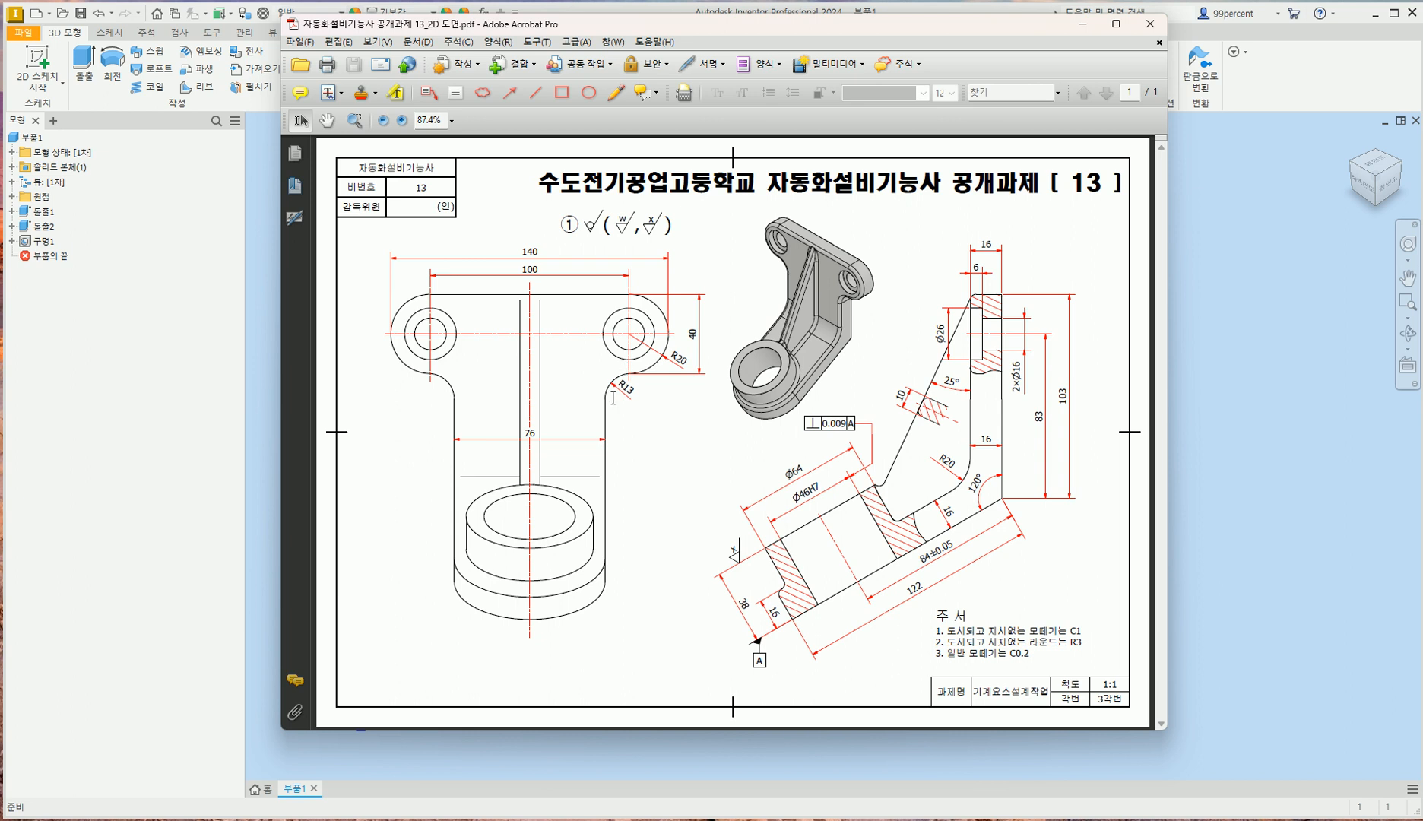
pyautogui.click(1246, 425)
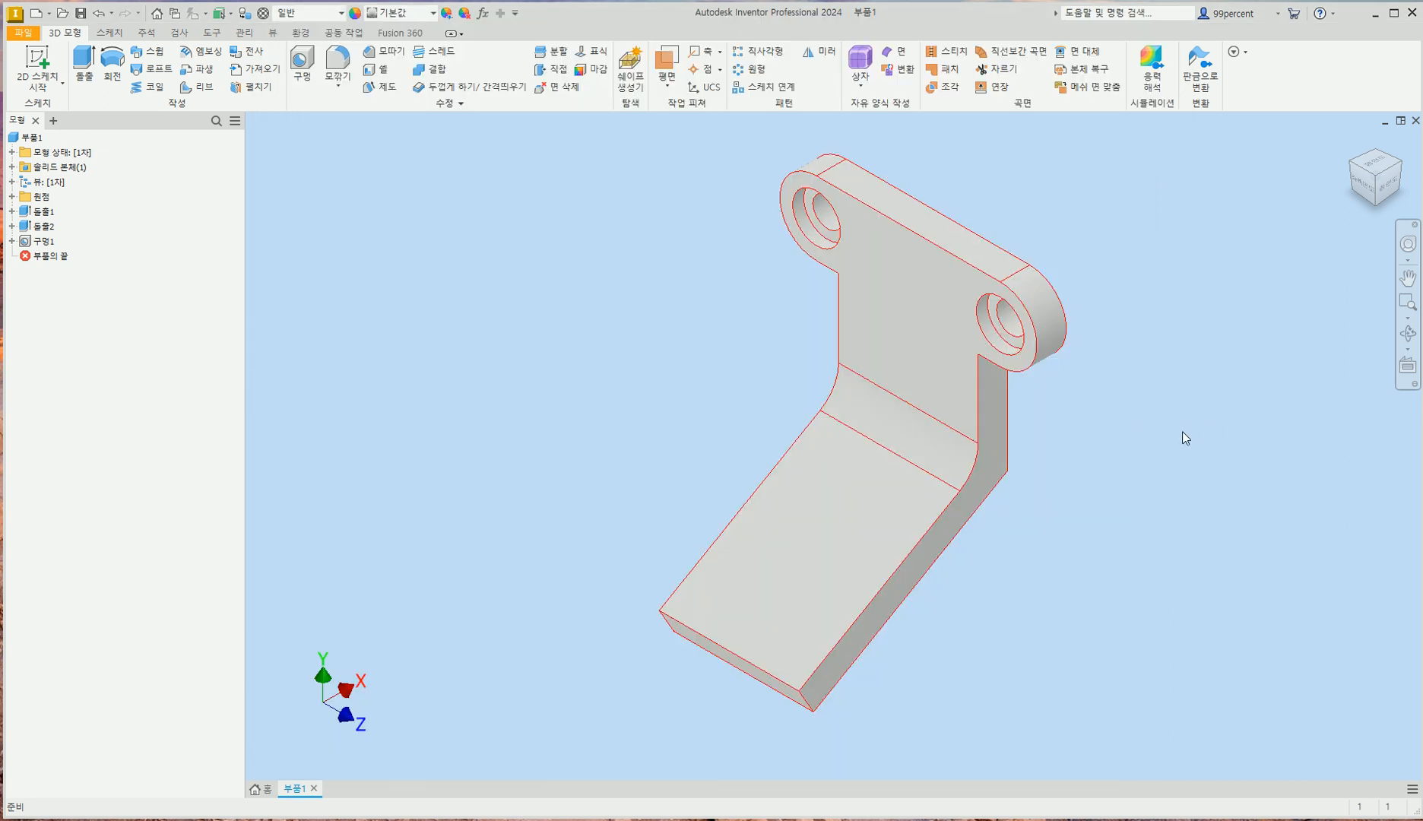
pyautogui.click(343, 65)
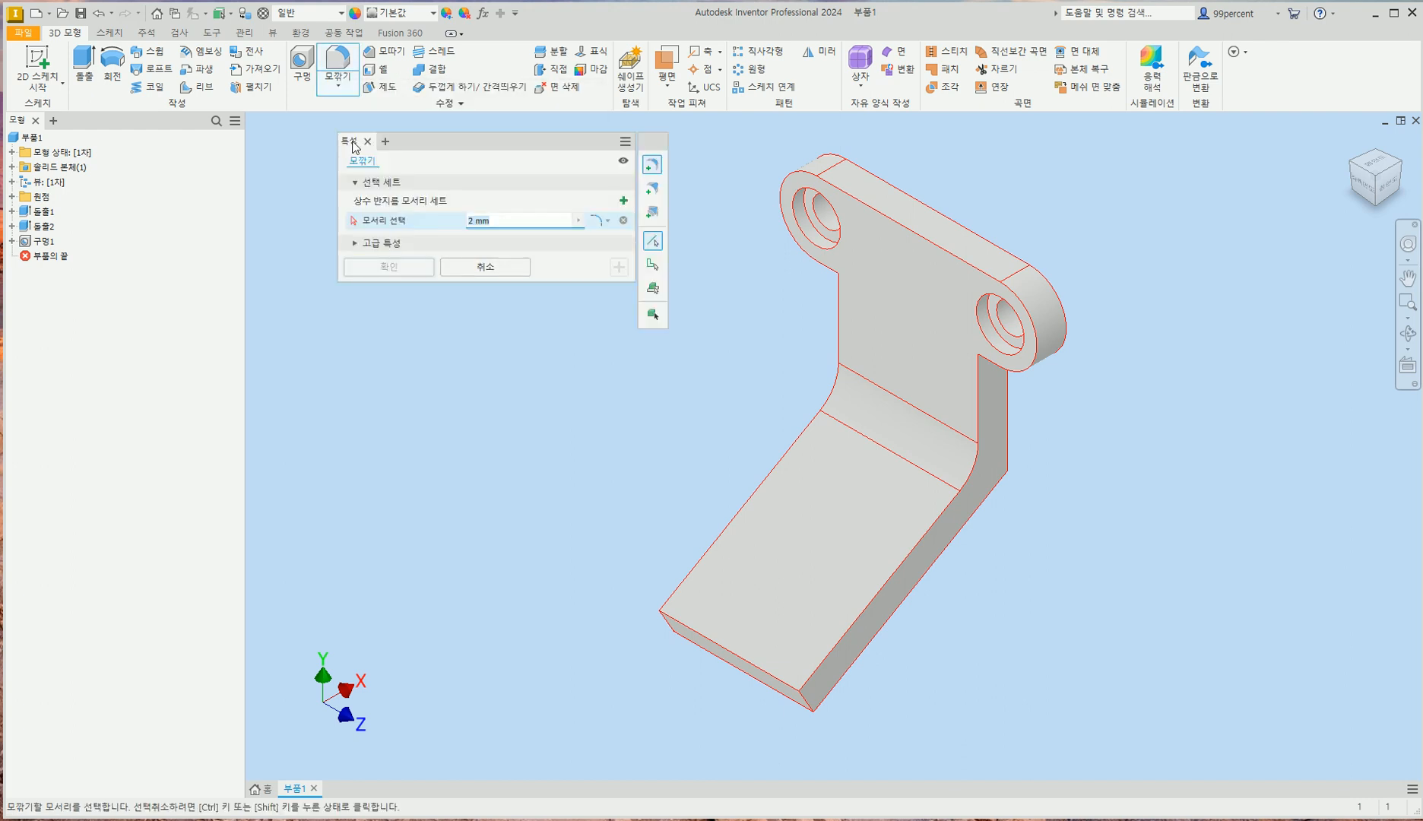
pyautogui.write('38')
pyautogui.moveTo(781, 547); pyautogui.dragTo(798, 344, button='middle')
pyautogui.click(825, 510)
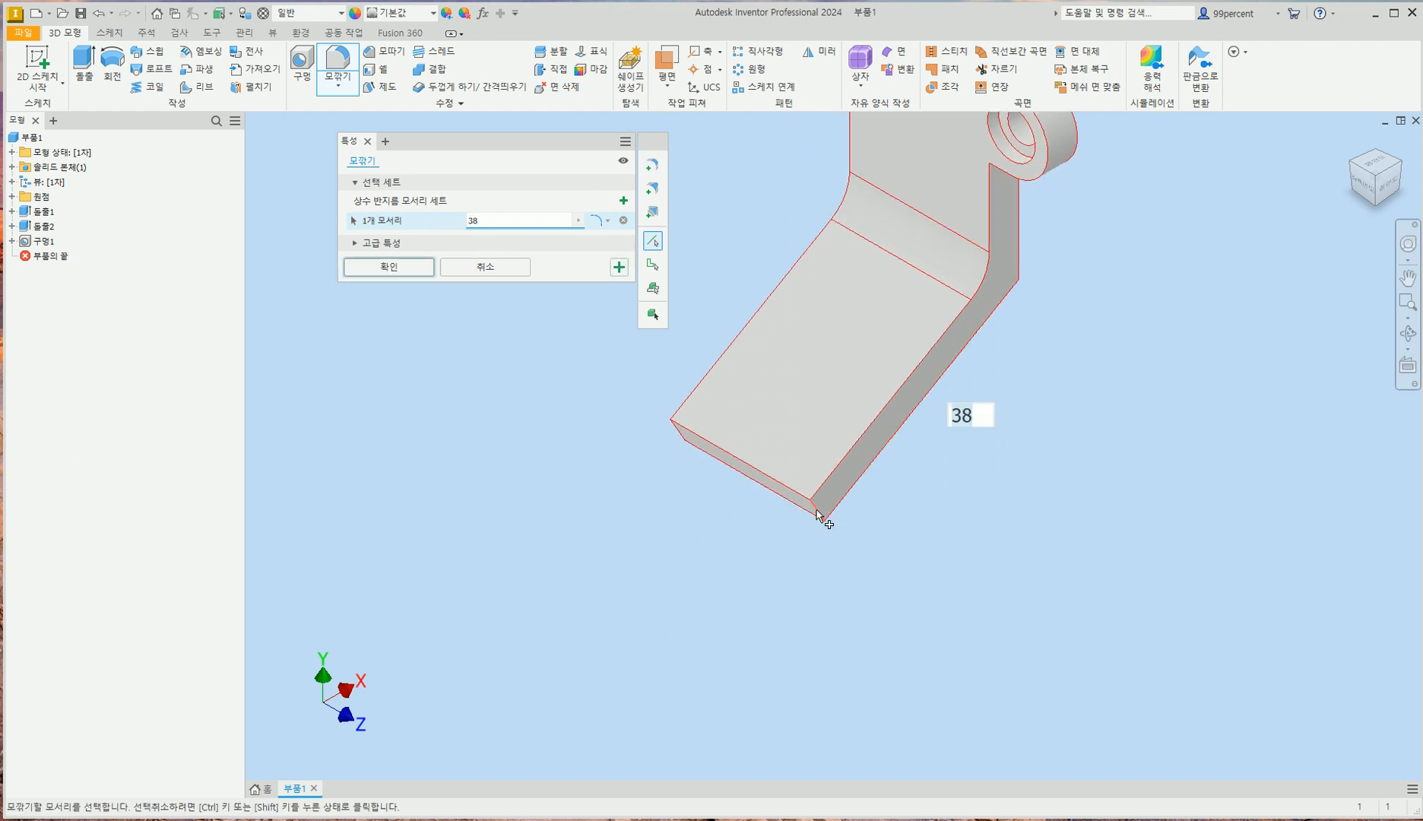
pyautogui.click(689, 447)
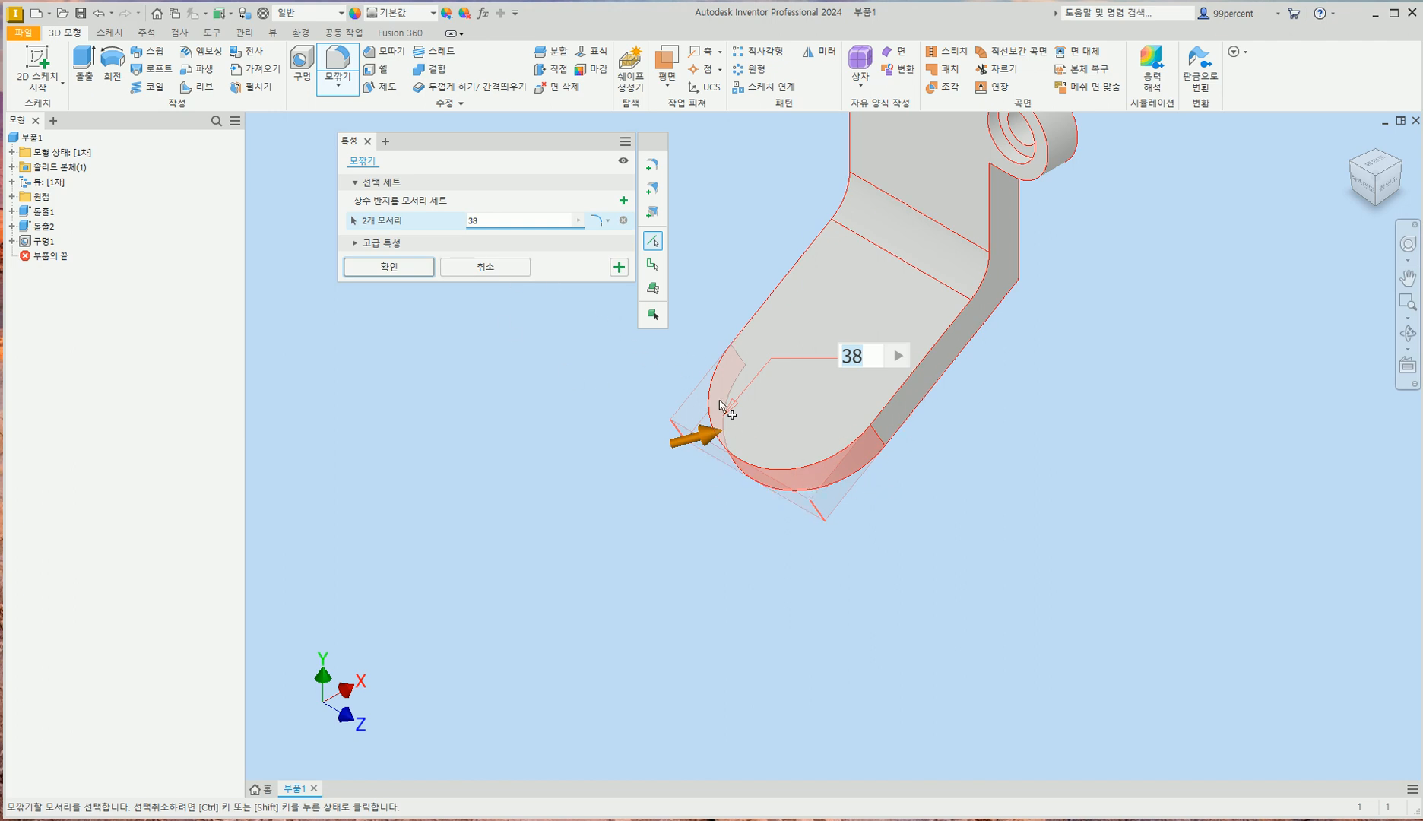
pyautogui.click(396, 266)
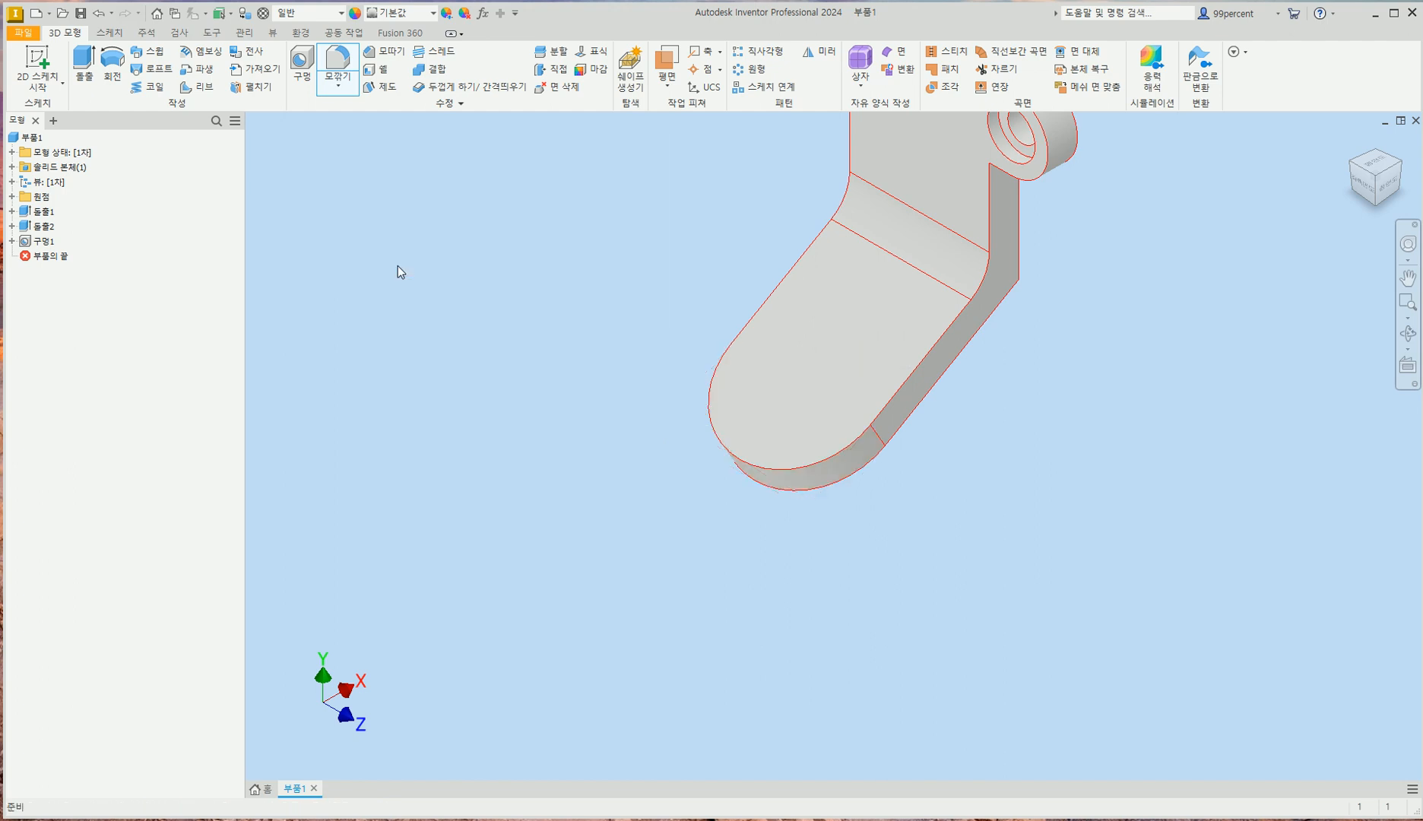
# - Fillet the two inside corners where the mounting ears meet the vertical arm with a 13 mm radius
pyautogui.click(342, 70)
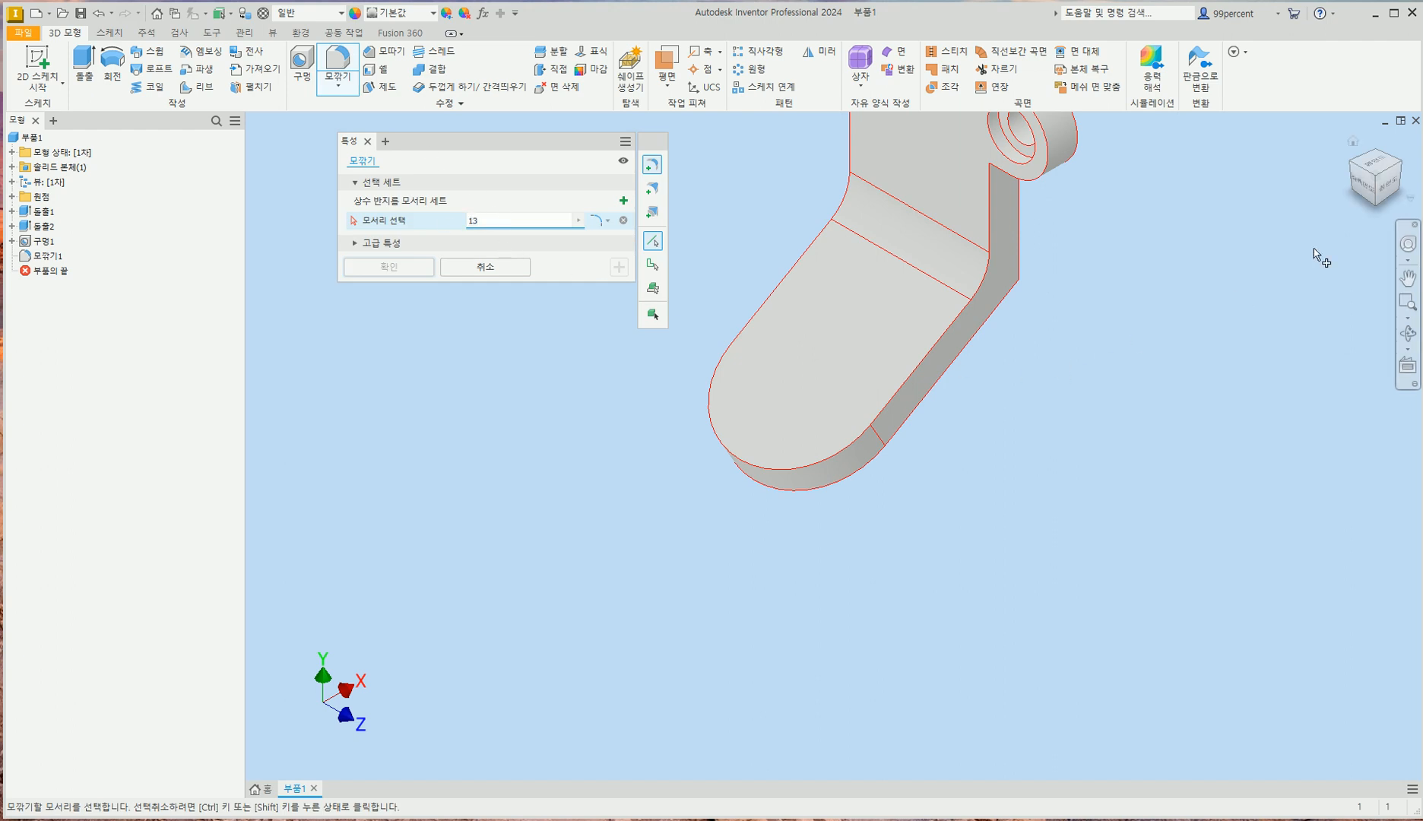
pyautogui.click(1376, 188)
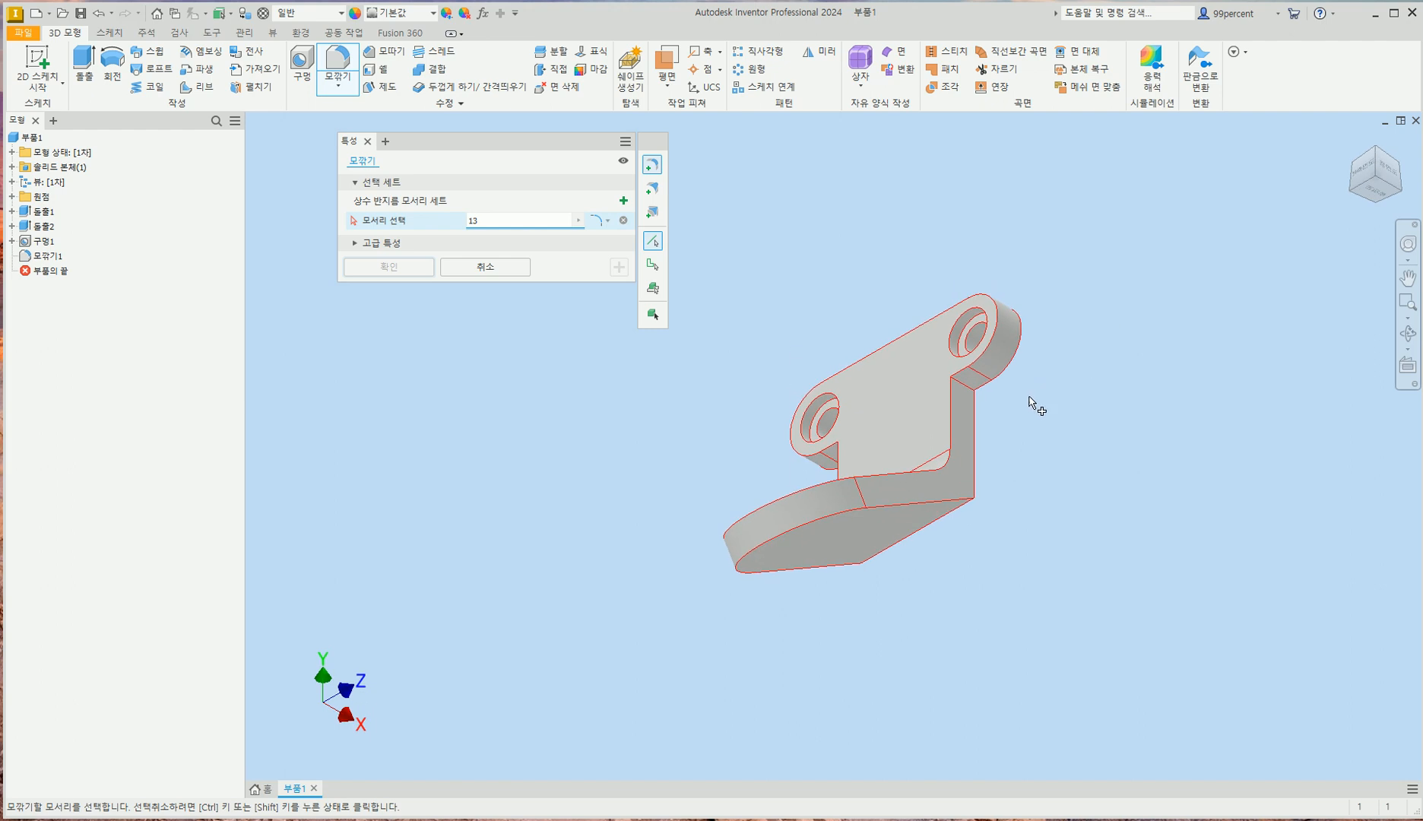
pyautogui.click(899, 370)
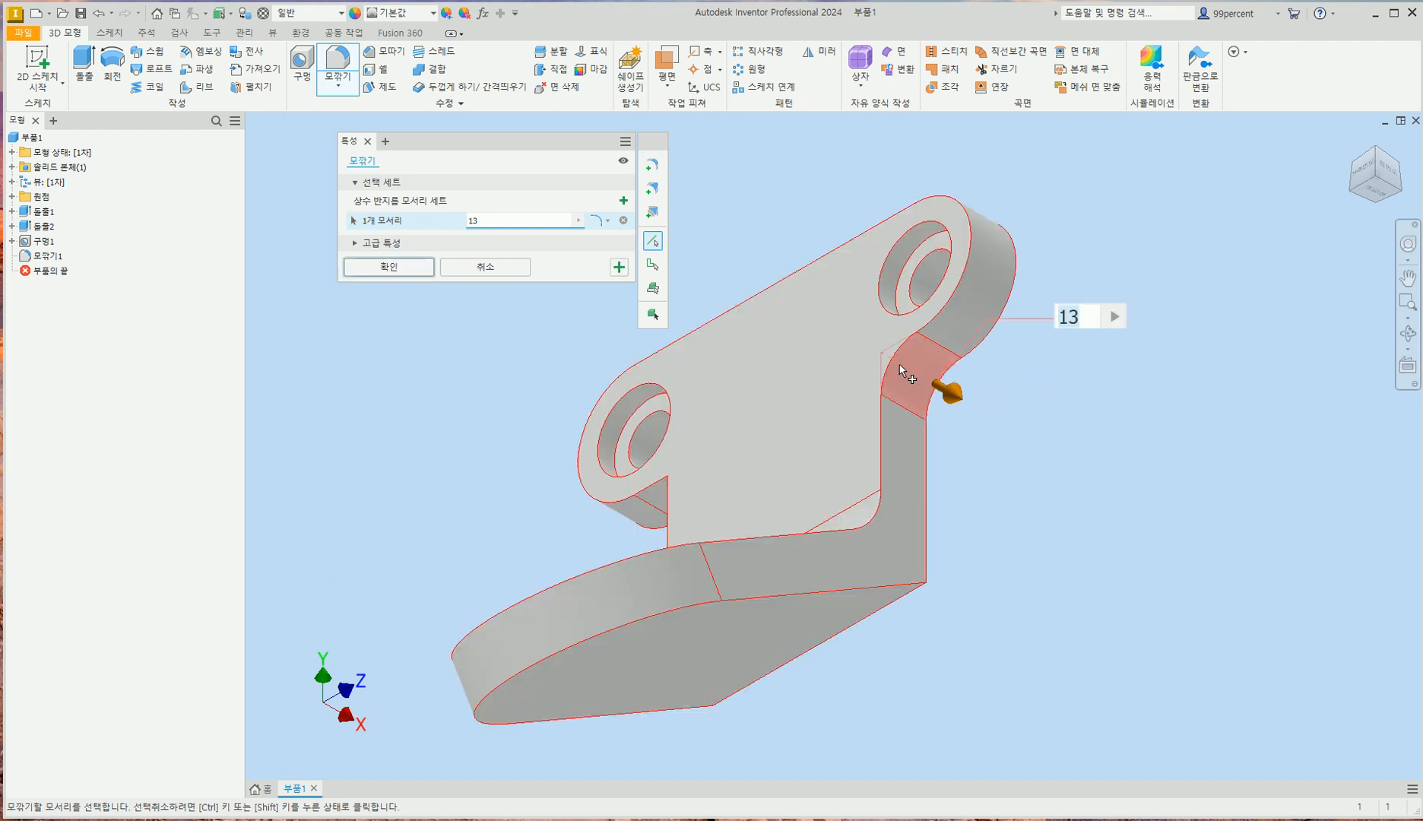
pyautogui.click(1350, 196)
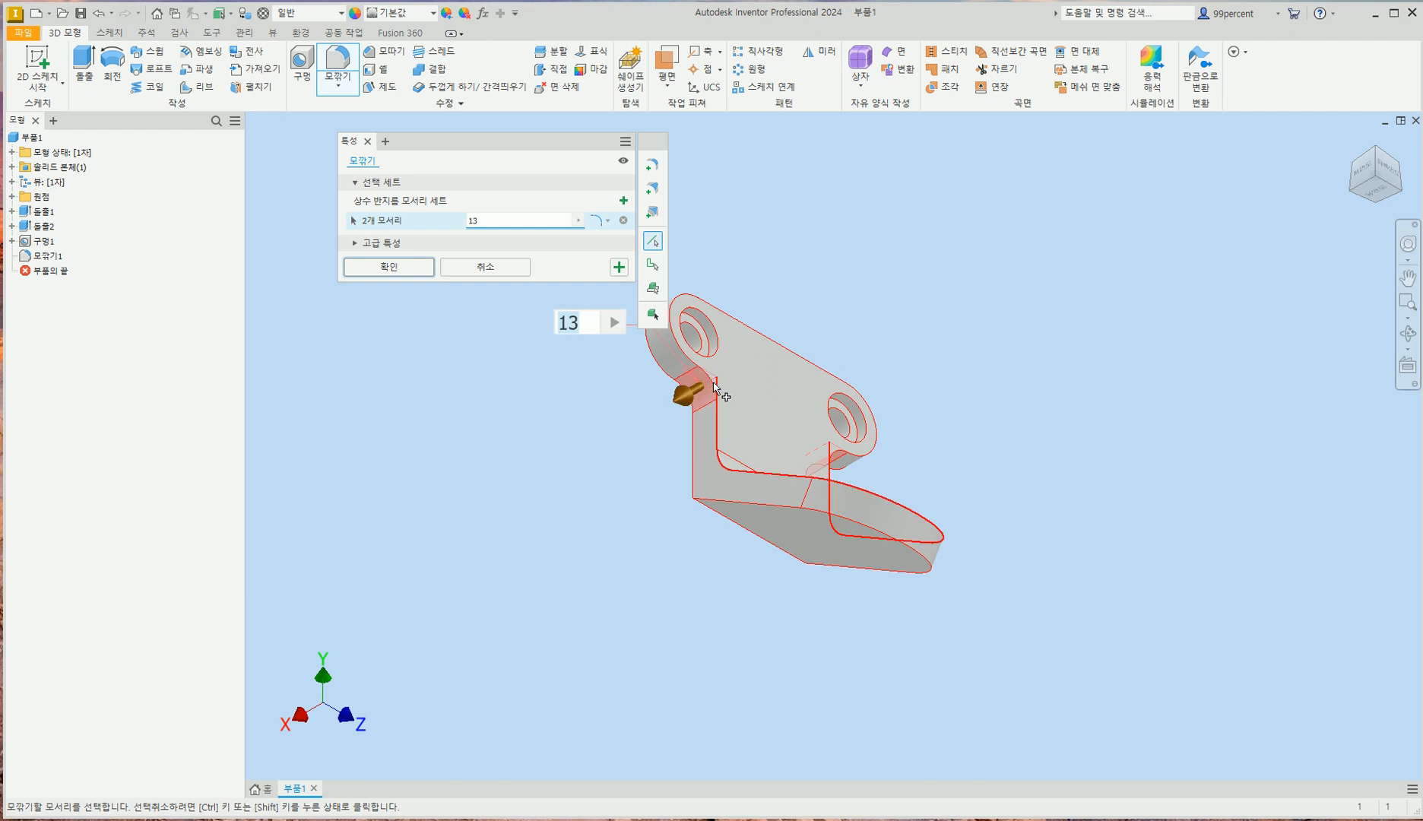
pyautogui.click(413, 269)
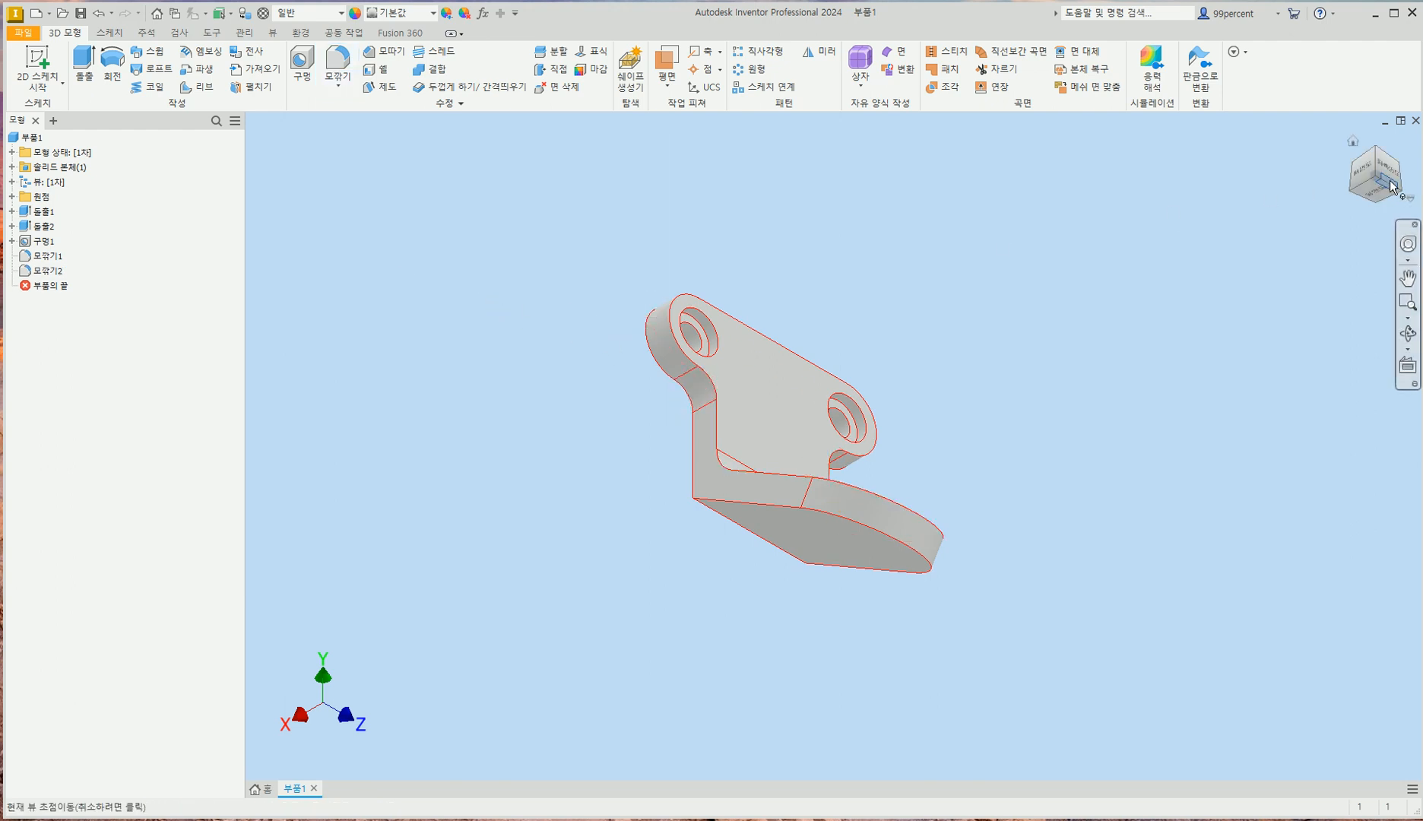
pyautogui.click(1352, 142)
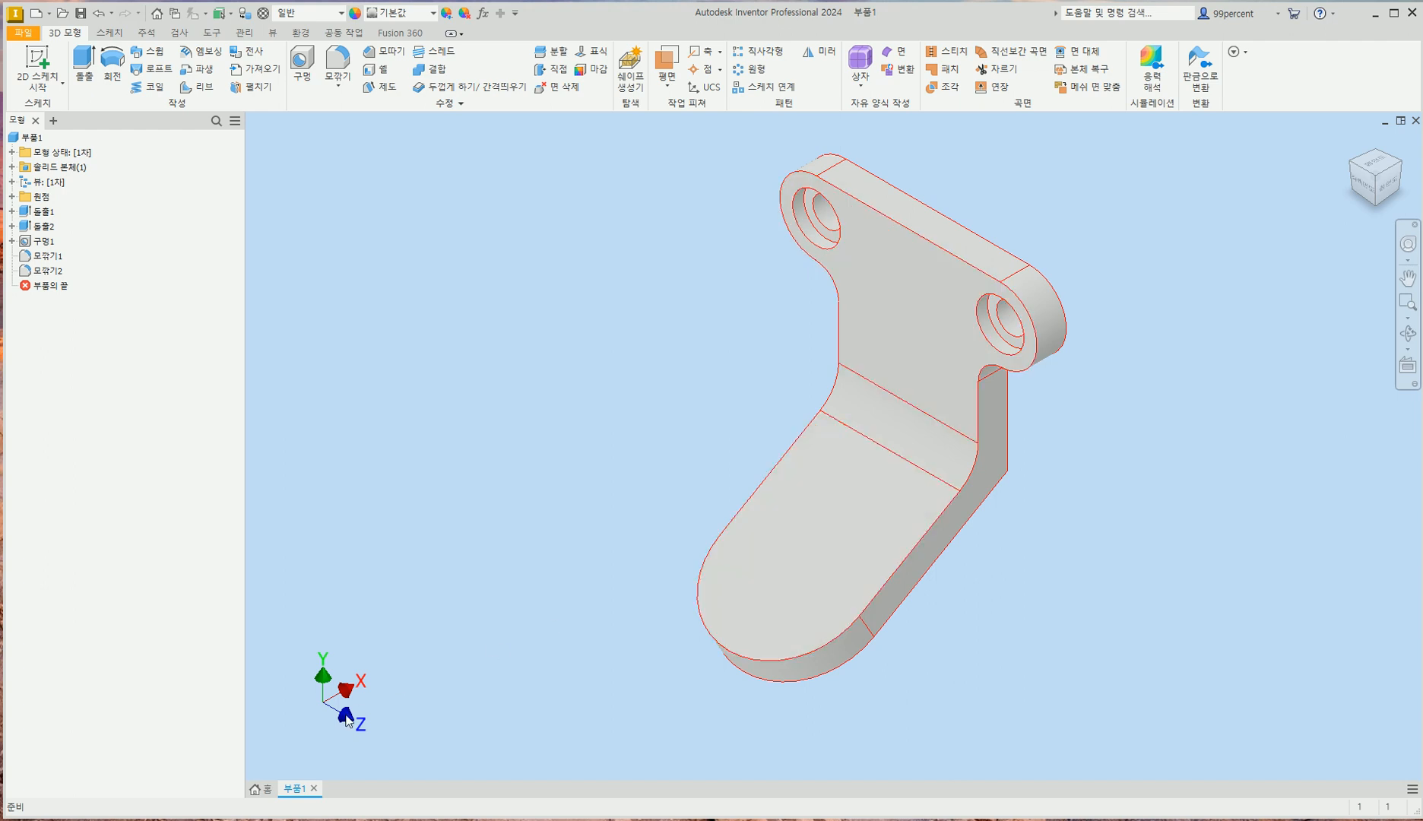
# - Consult the bore dimensions in the PDF drawing, start a sketch on the inclined plate's upper face and project its cut edges
pyautogui.click(323, 819)
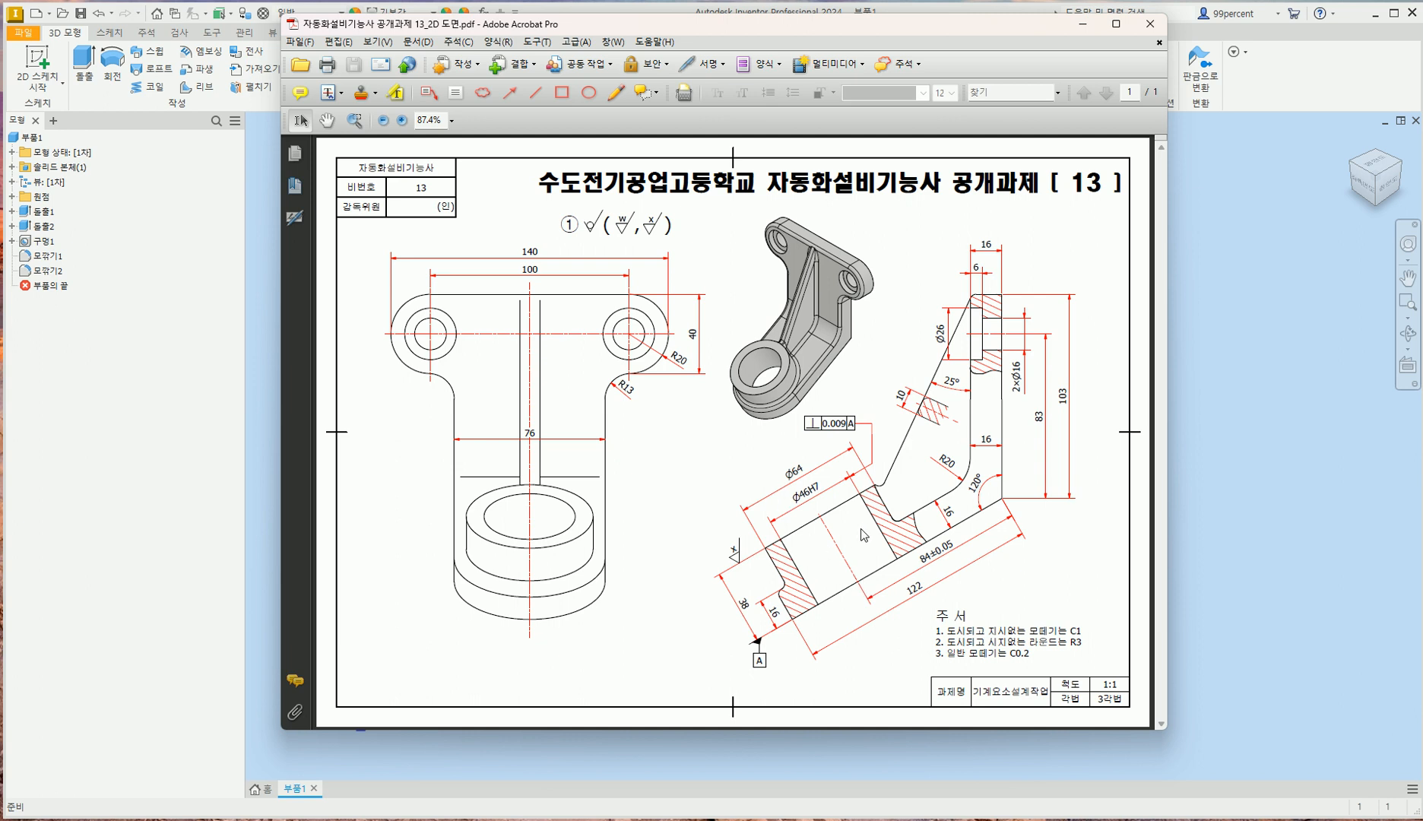
pyautogui.click(1223, 544)
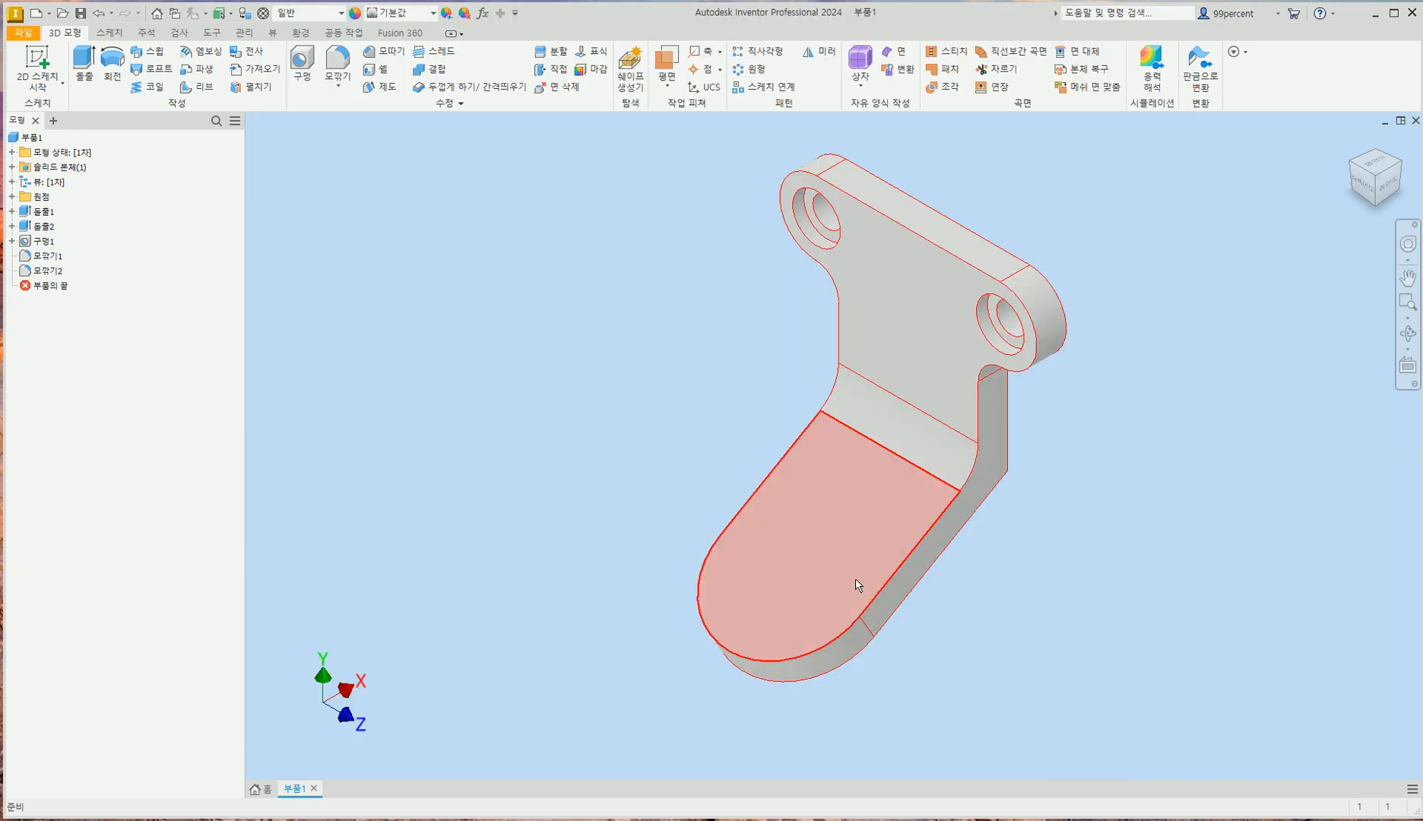
pyautogui.click(769, 584)
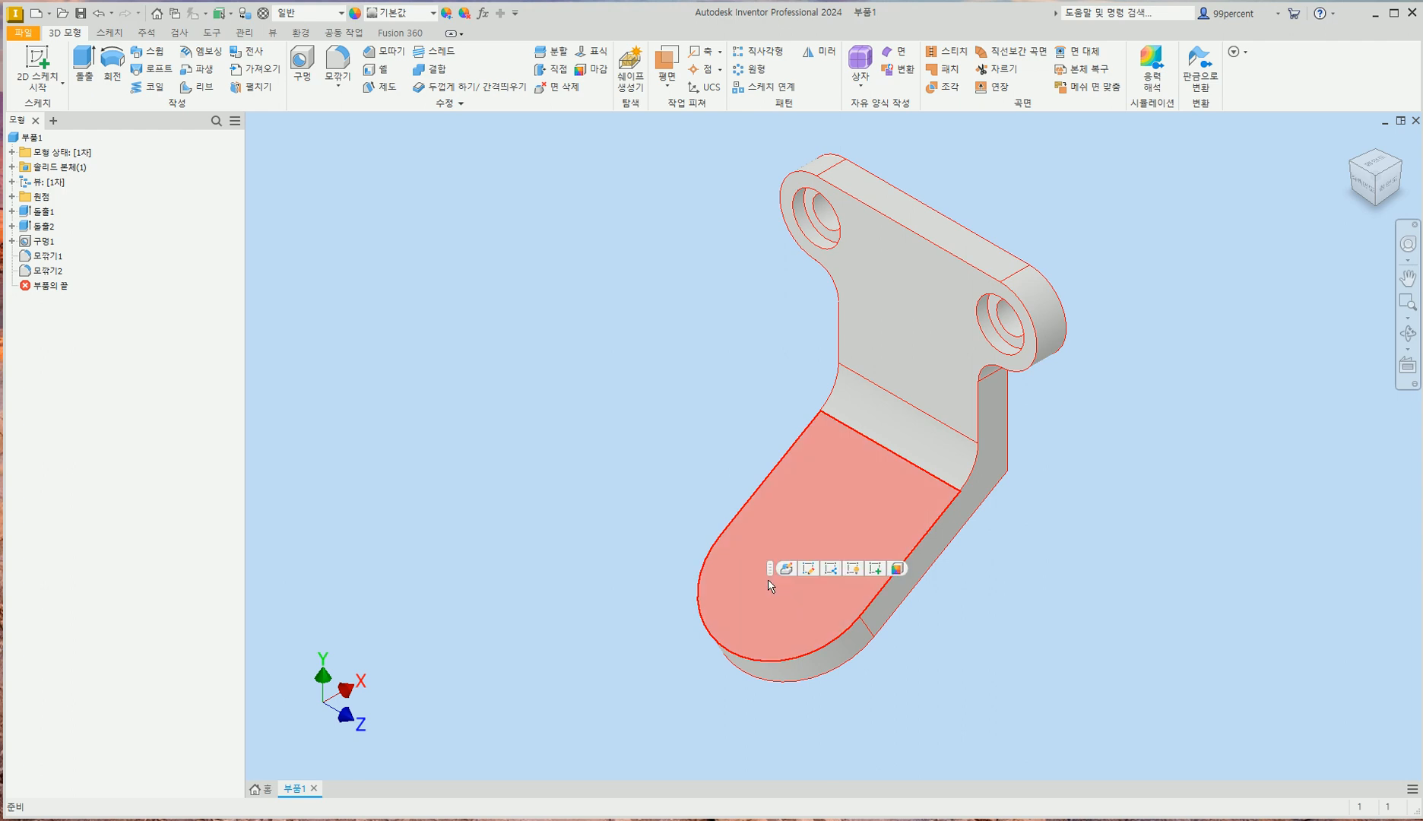
pyautogui.click(875, 568)
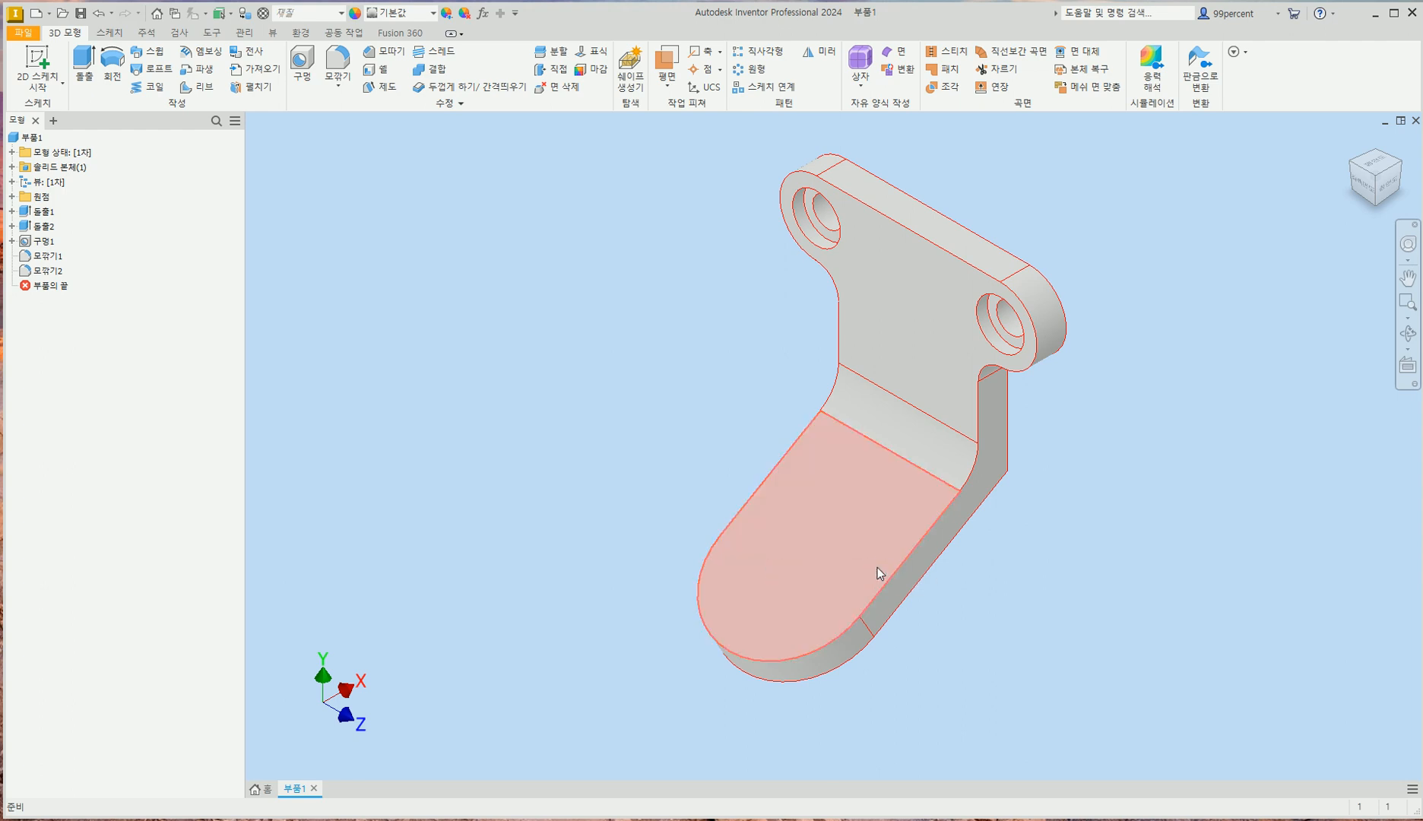
pyautogui.moveTo(813, 674); pyautogui.dragTo(804, 399, button='middle')
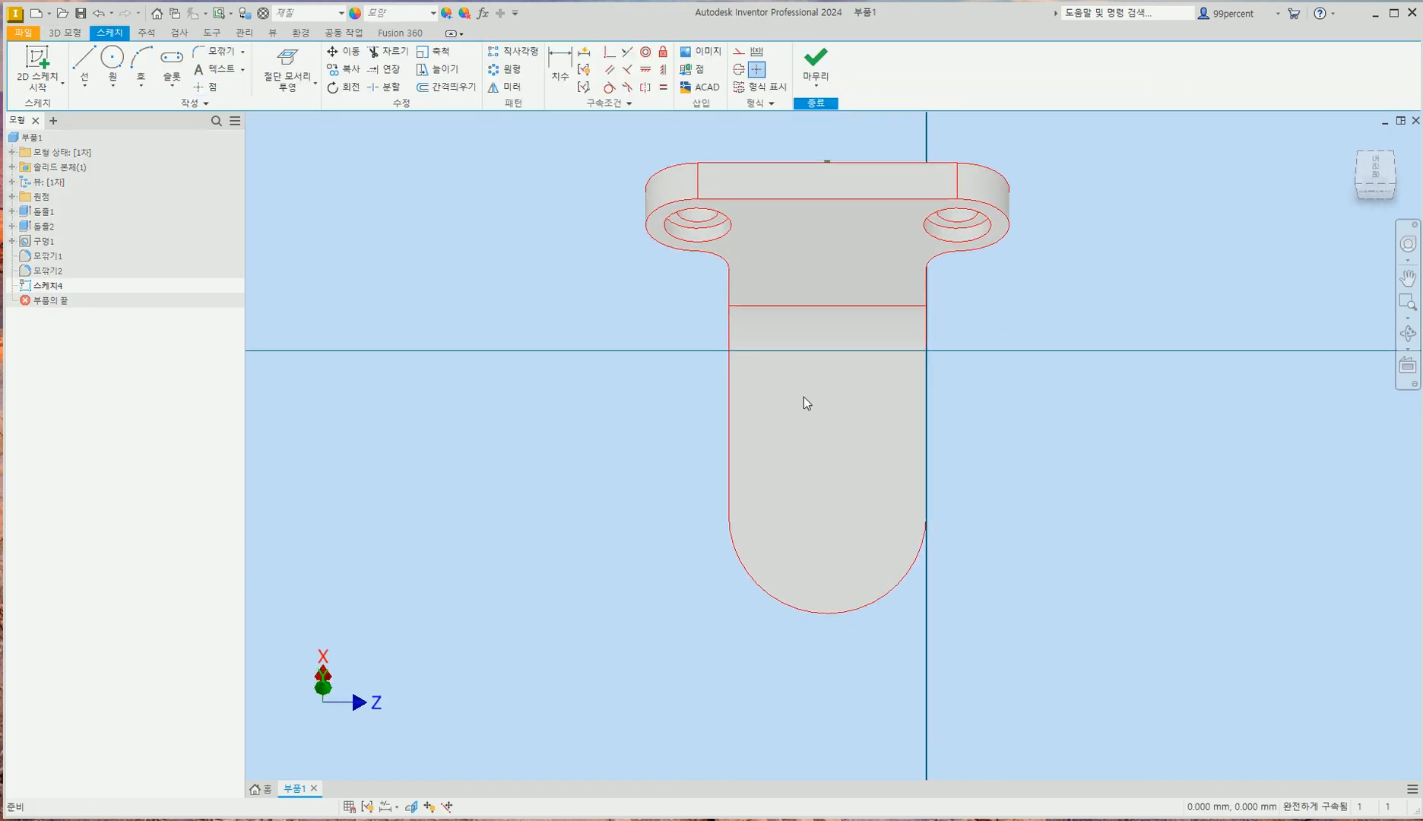
pyautogui.click(287, 64)
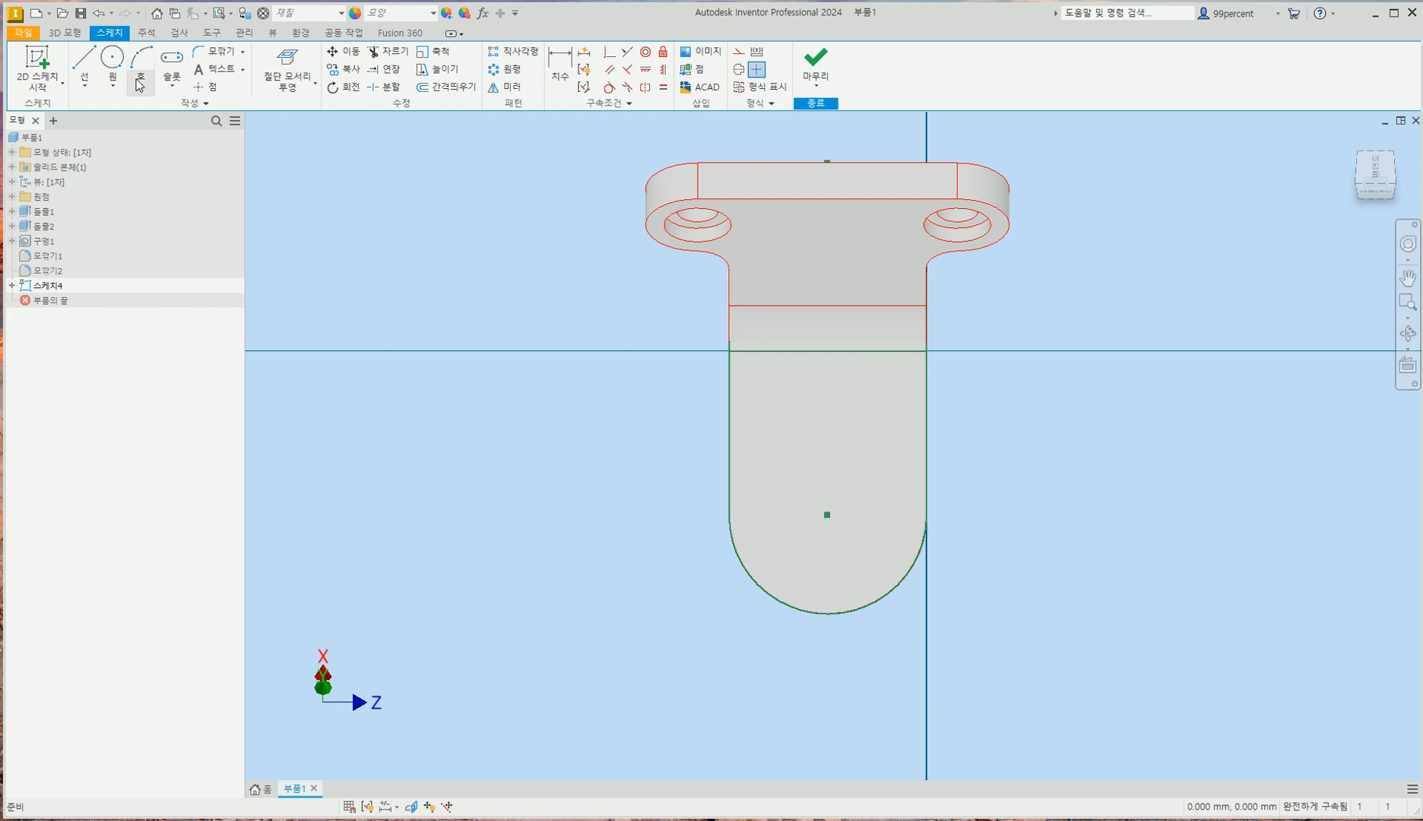
# - Draw a 46 mm diameter circle centered on the arc center of the plate's rounded end
pyautogui.click(113, 59)
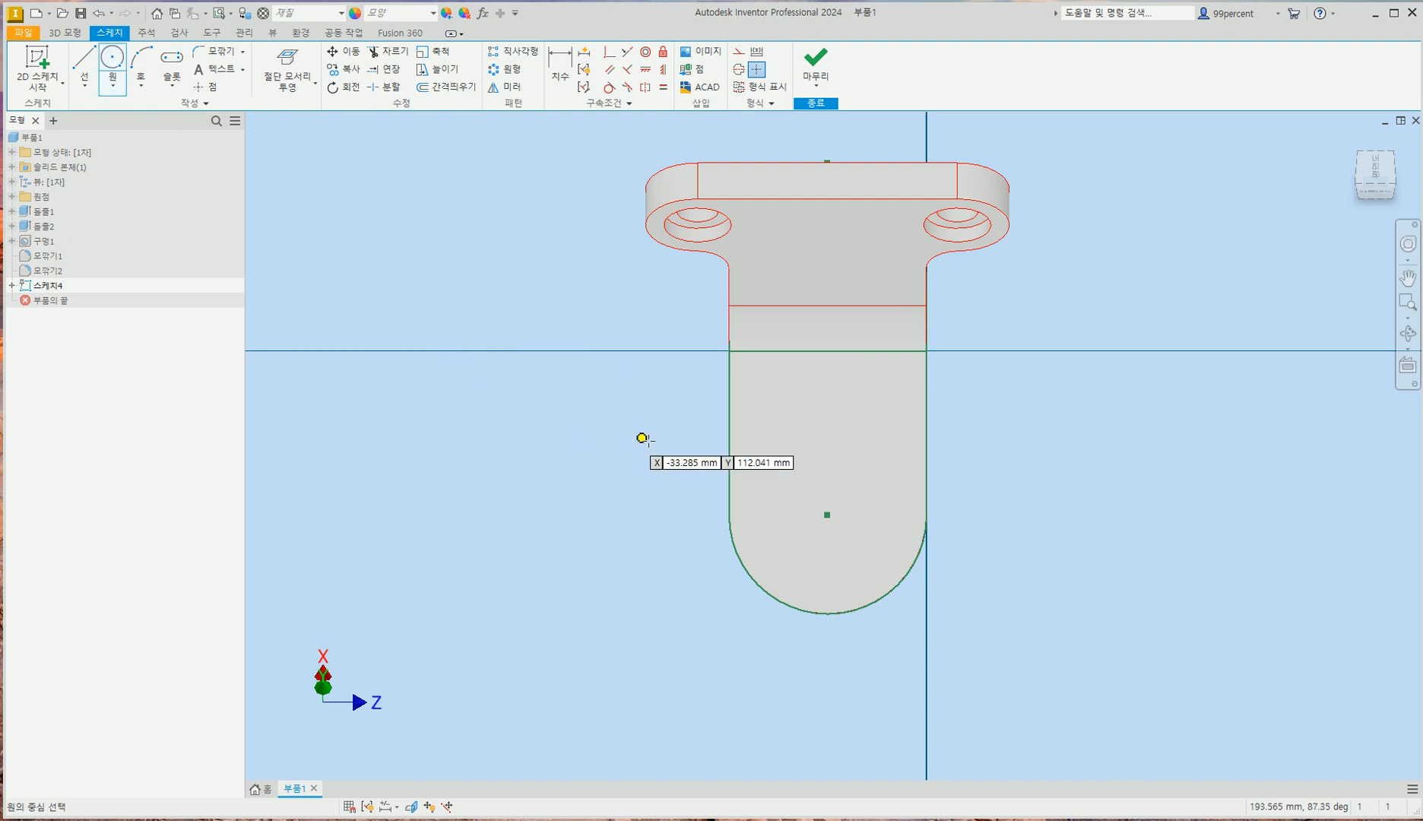
pyautogui.click(826, 515)
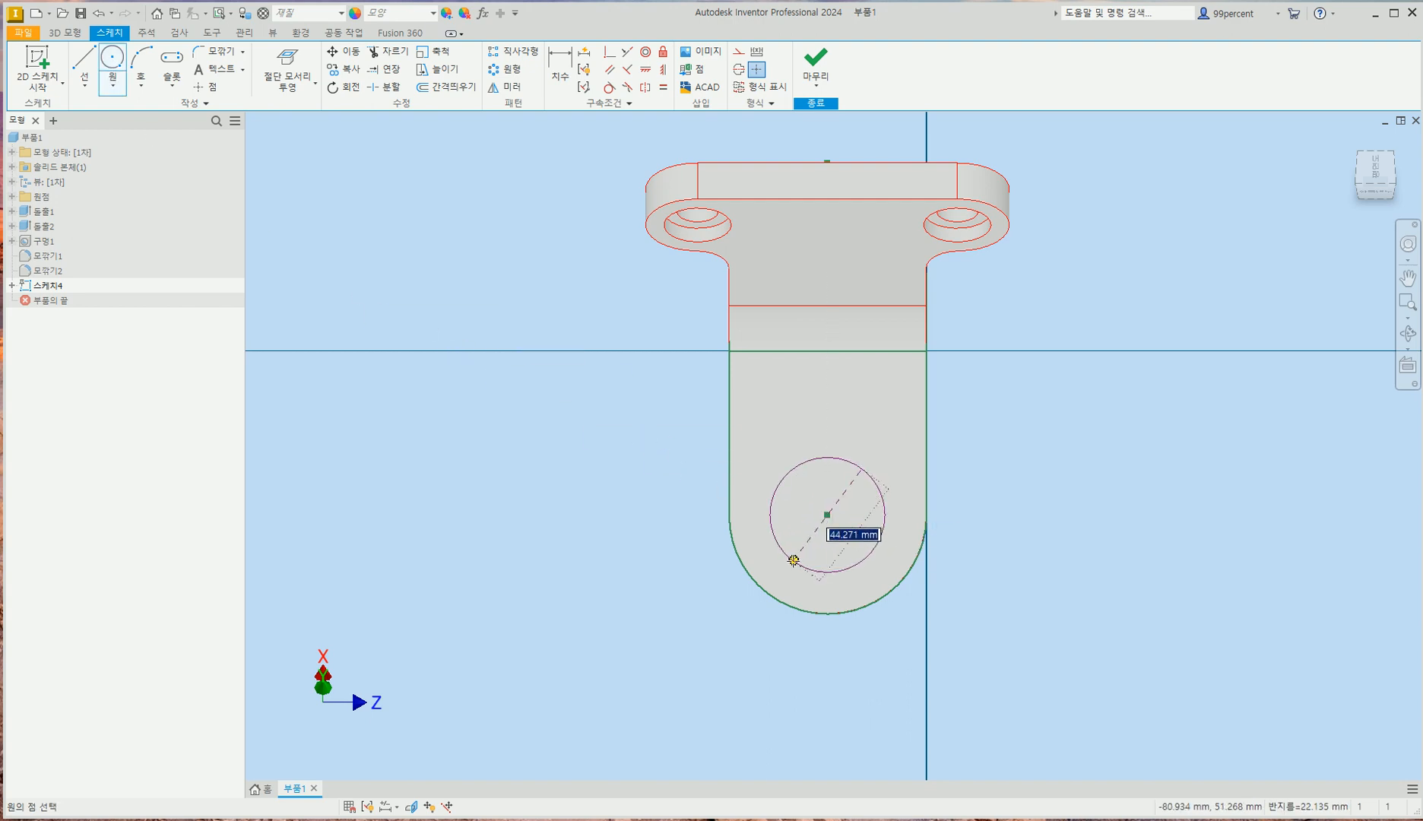
pyautogui.write('6')
pyautogui.click(791, 560)
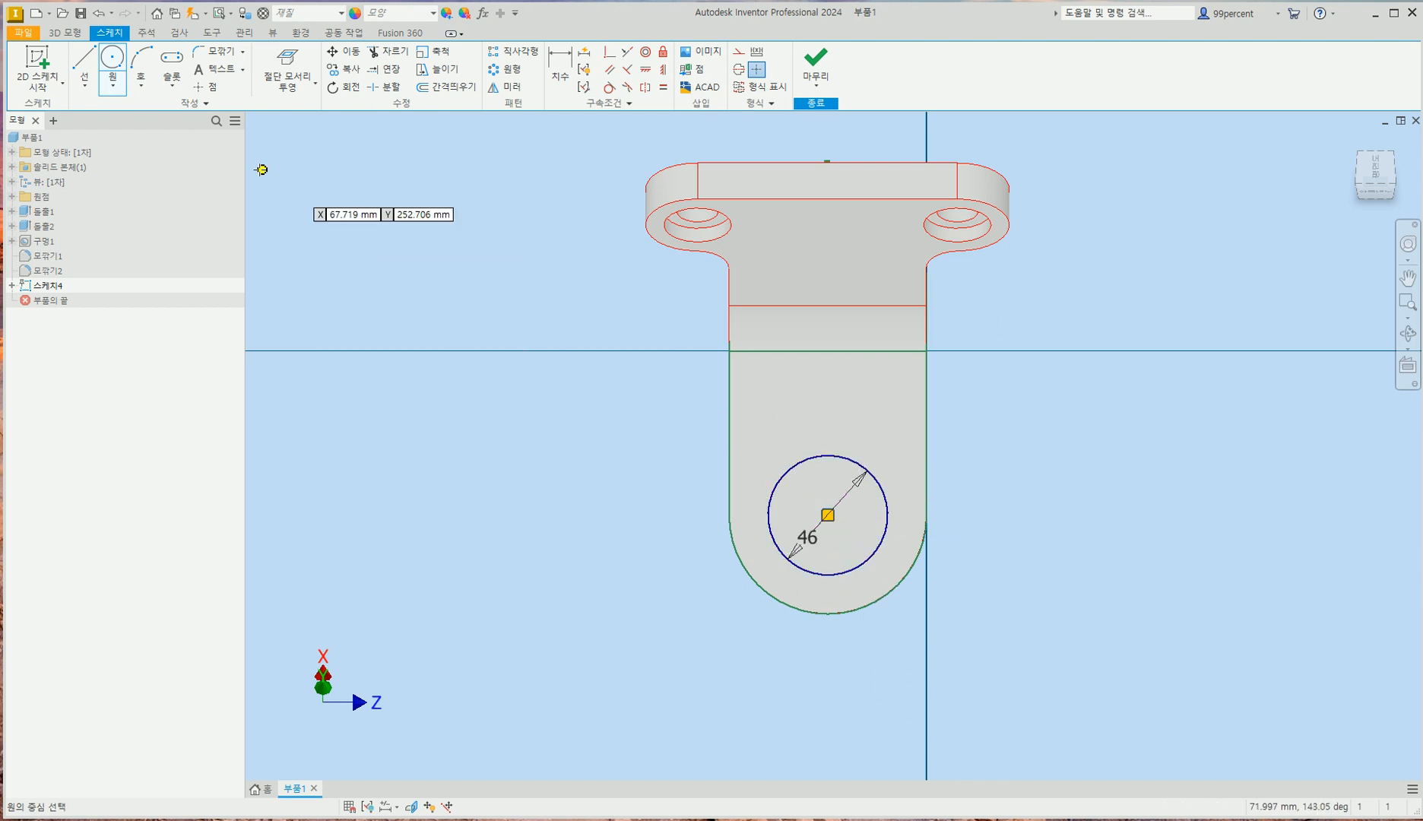
# - Extrude the 46 mm circle as a cut through the whole inclined plate
pyautogui.click(79, 34)
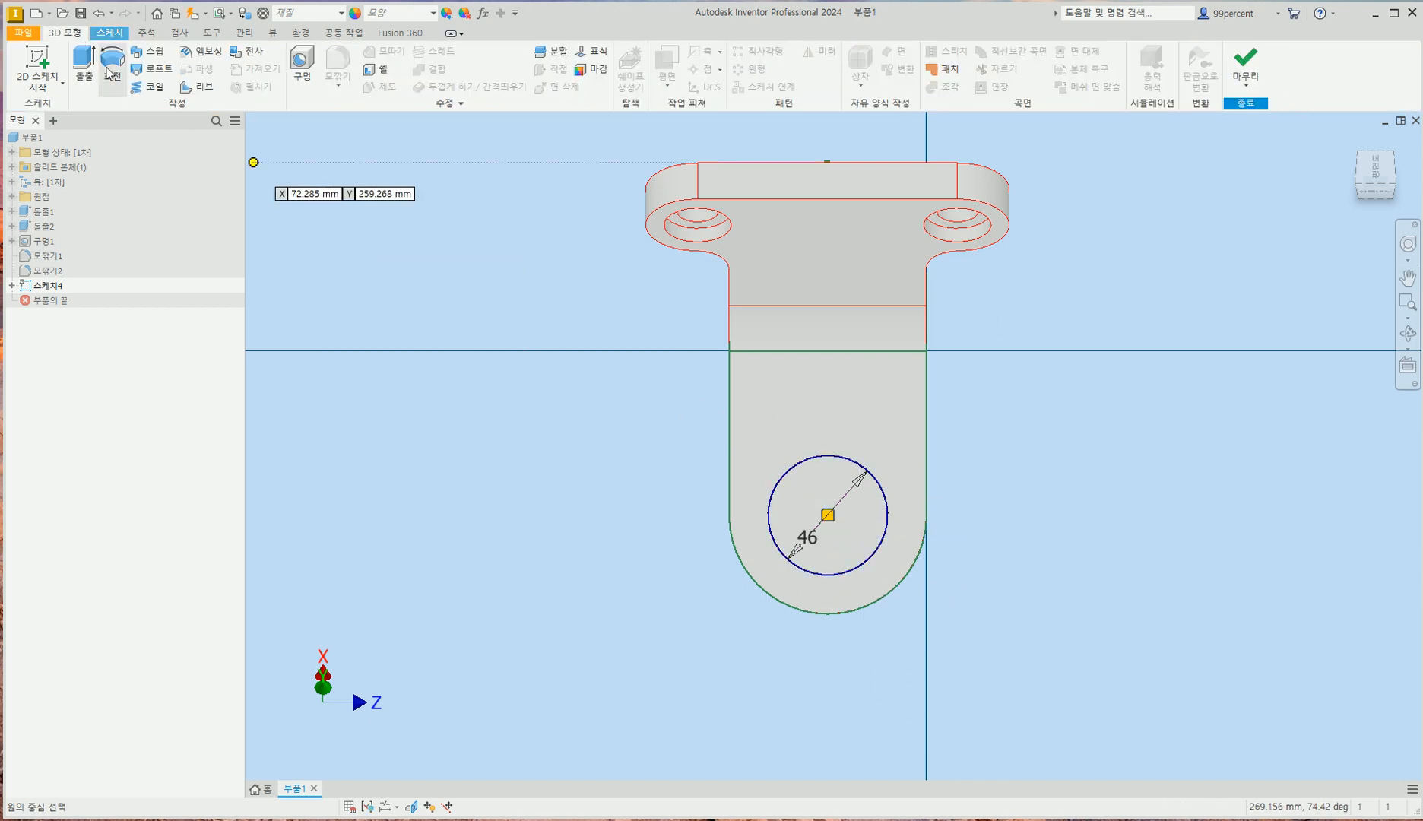
pyautogui.click(84, 73)
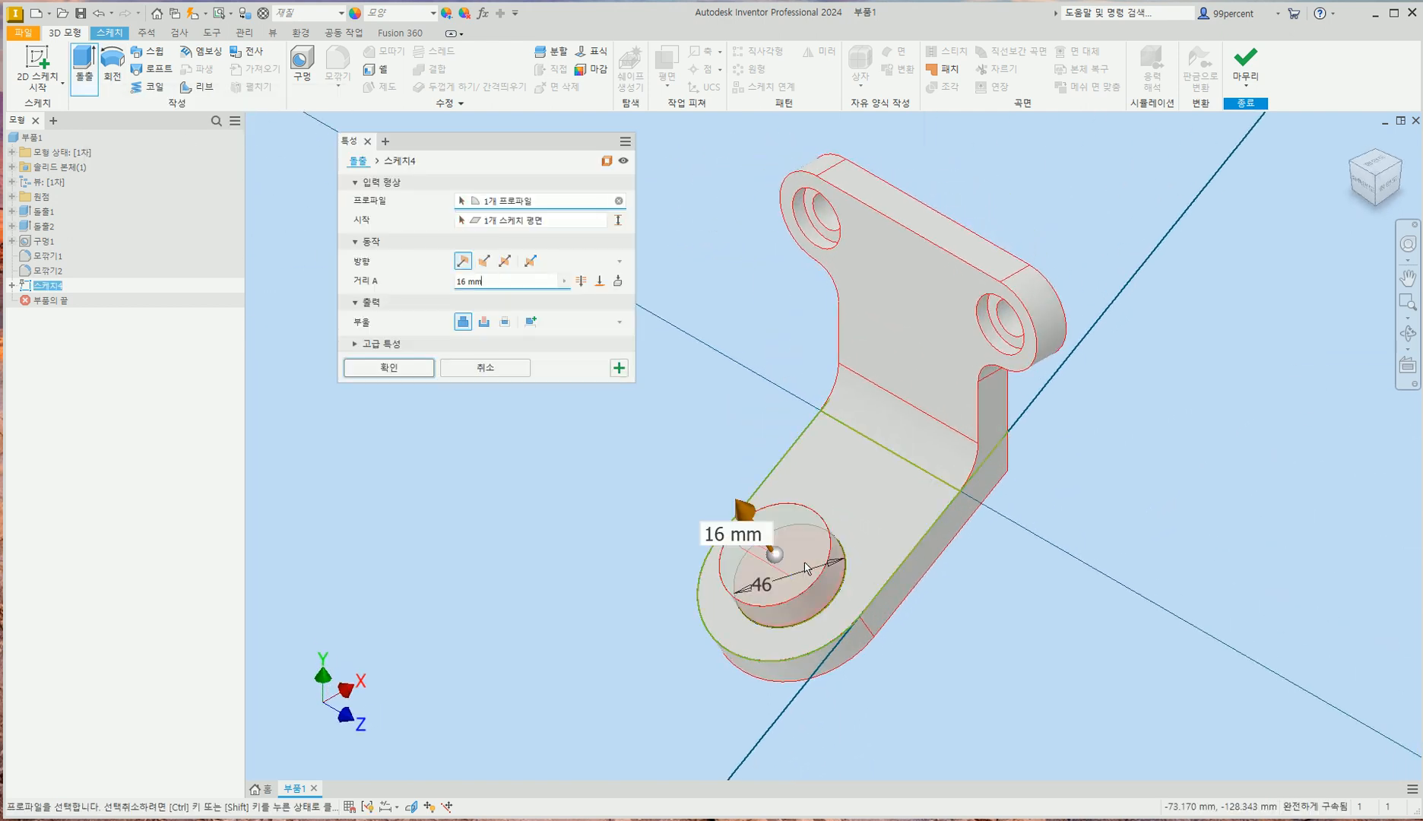
pyautogui.click(486, 325)
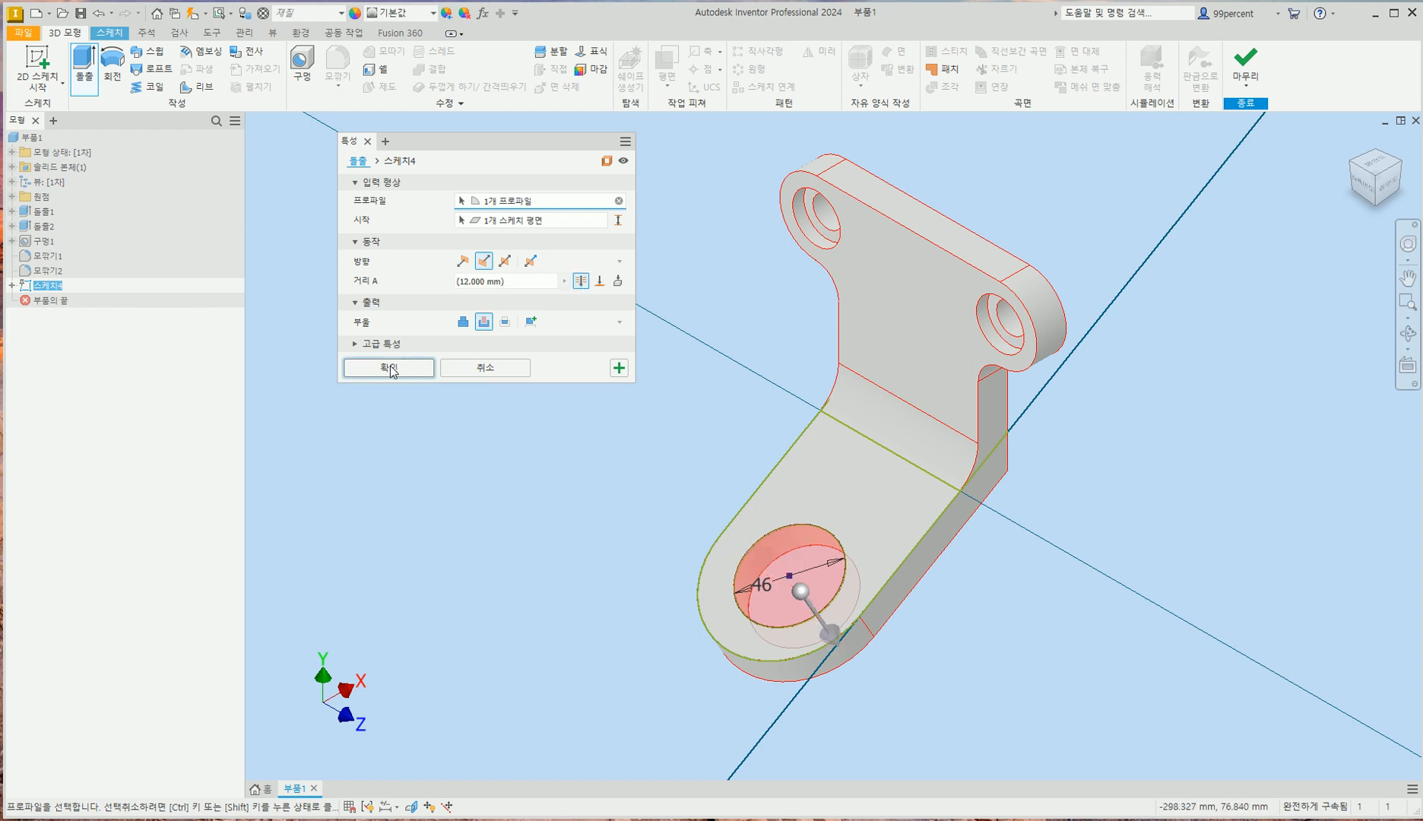
pyautogui.click(389, 368)
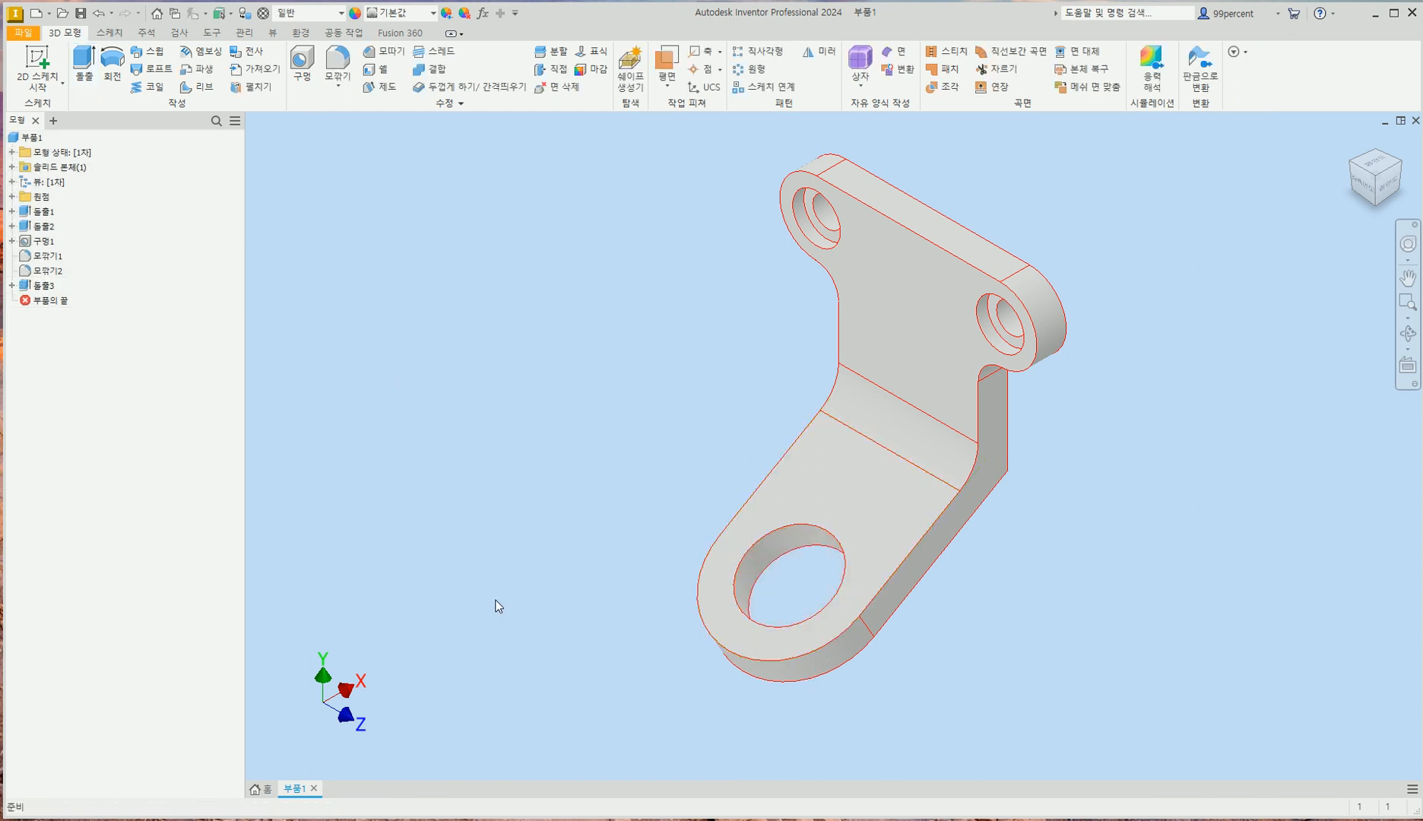
# - Start a new sketch on the inclined plate's upper face and draw a 64 mm diameter circle concentric with the bore
pyautogui.click(855, 512)
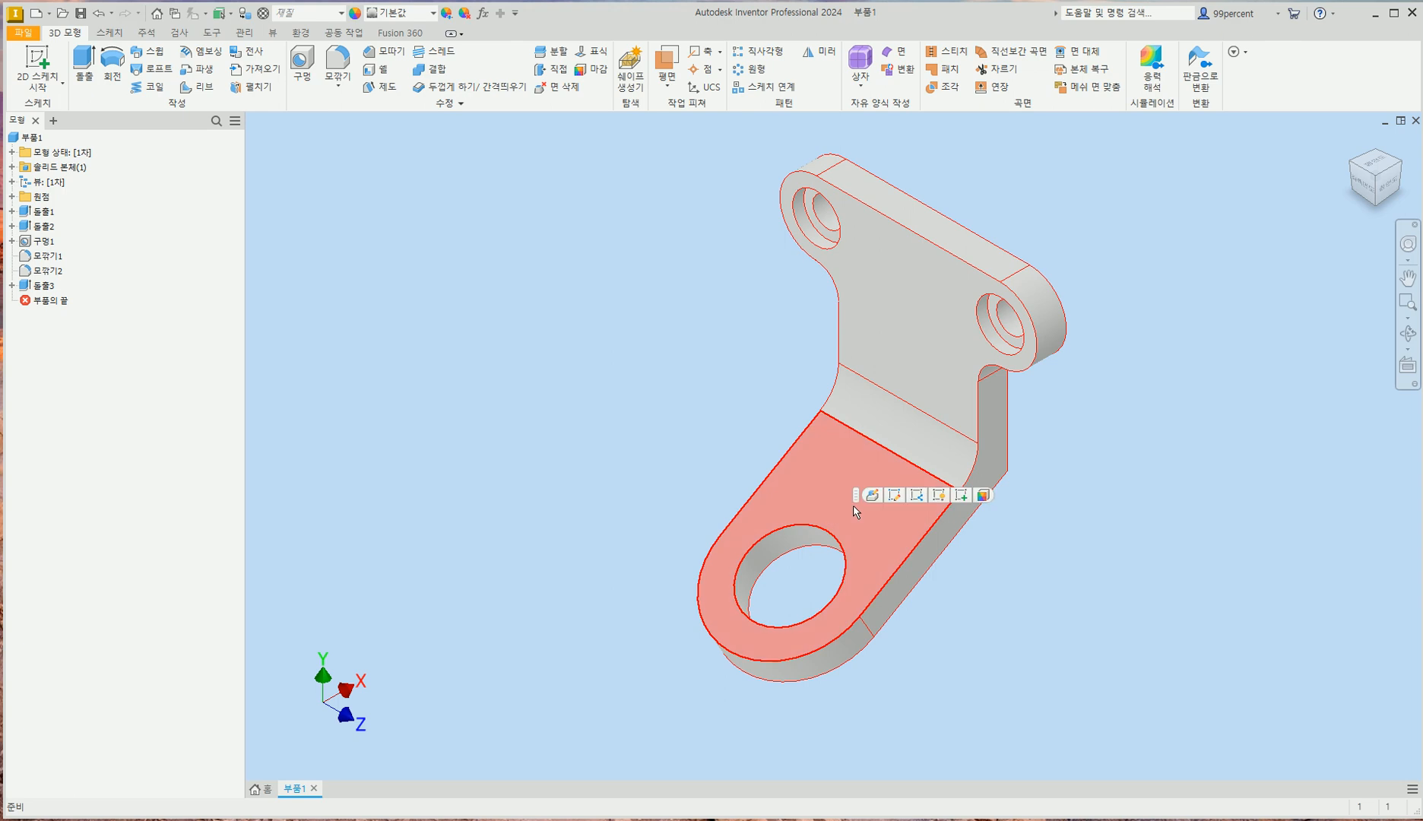
pyautogui.click(969, 501)
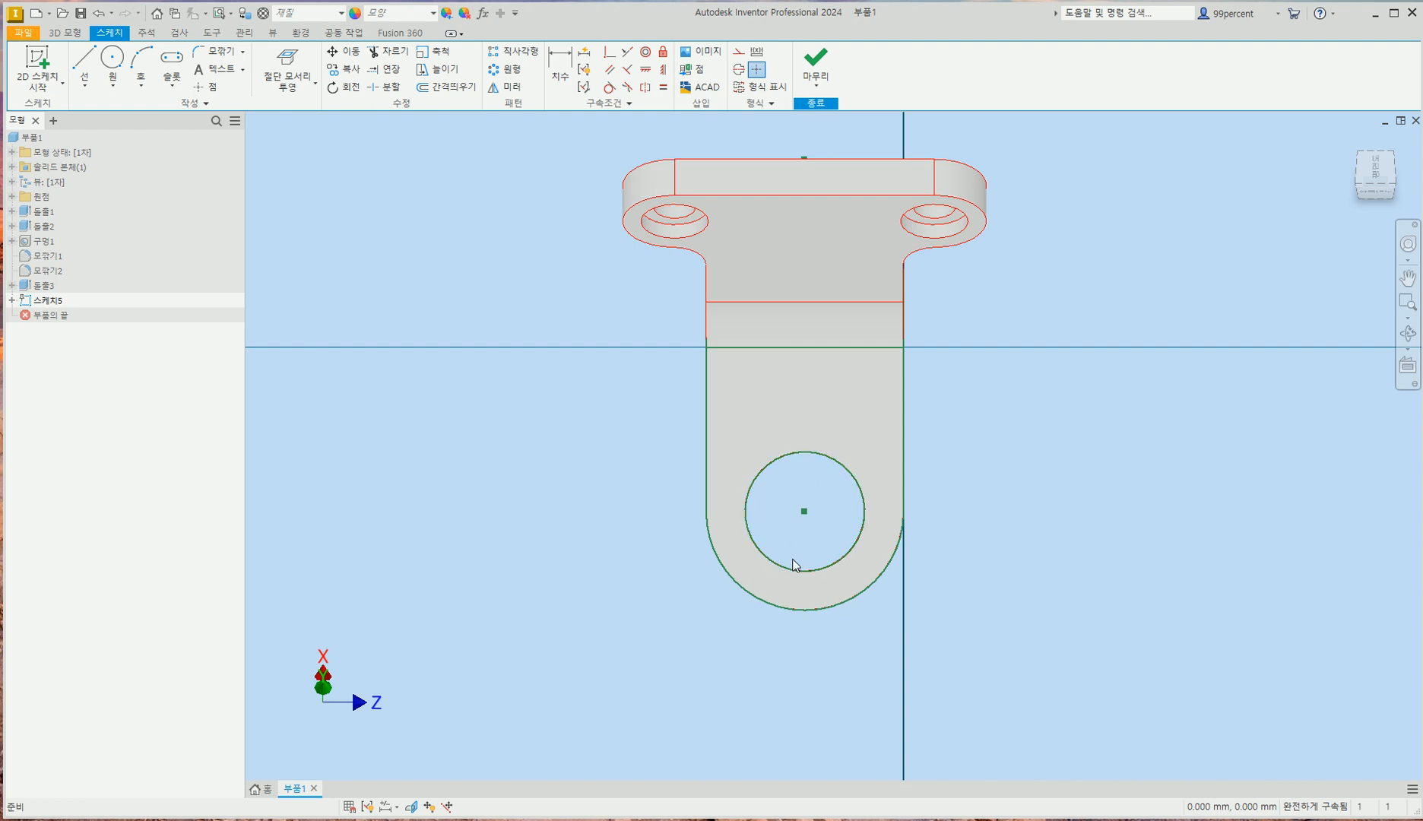
pyautogui.click(113, 61)
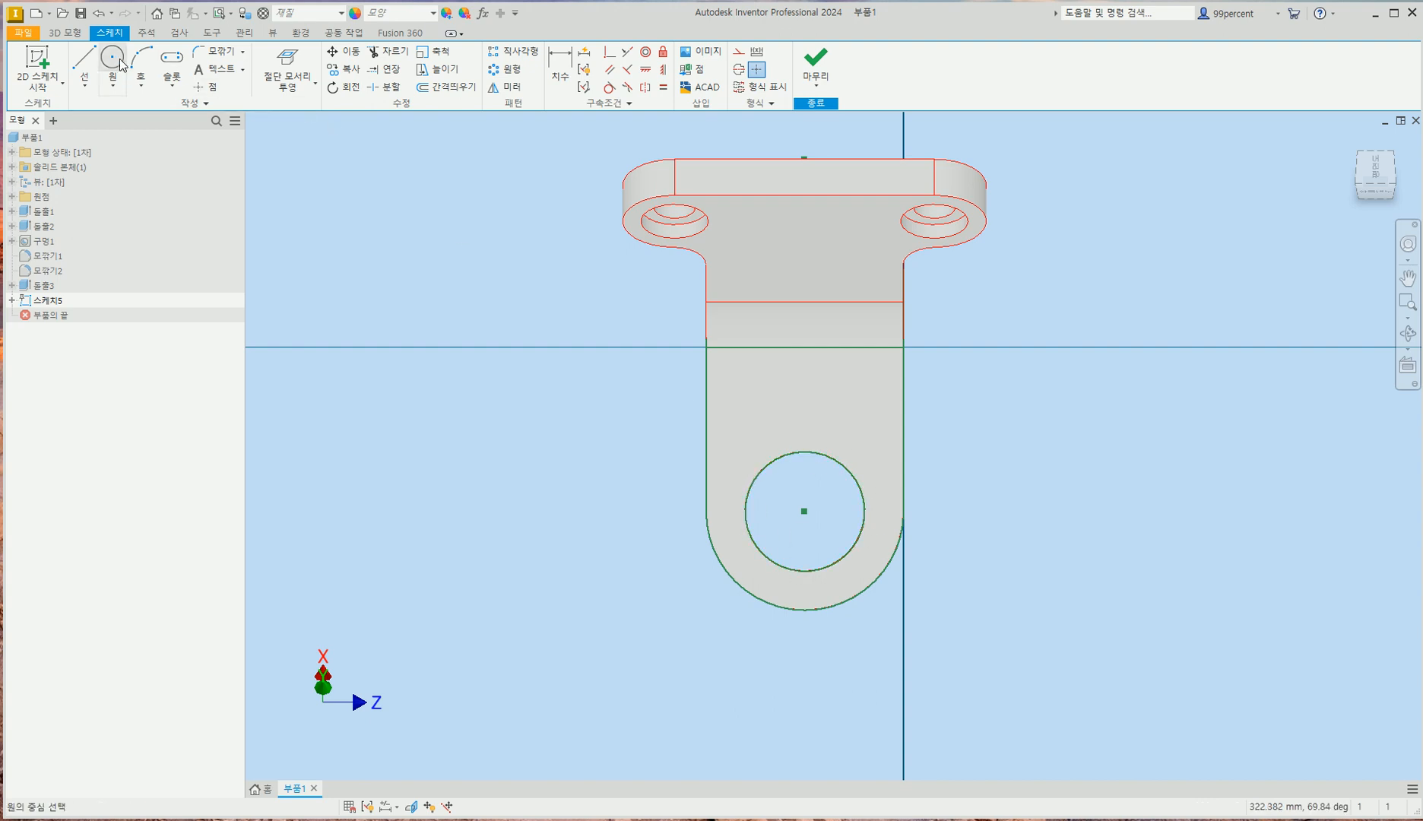
pyautogui.click(804, 510)
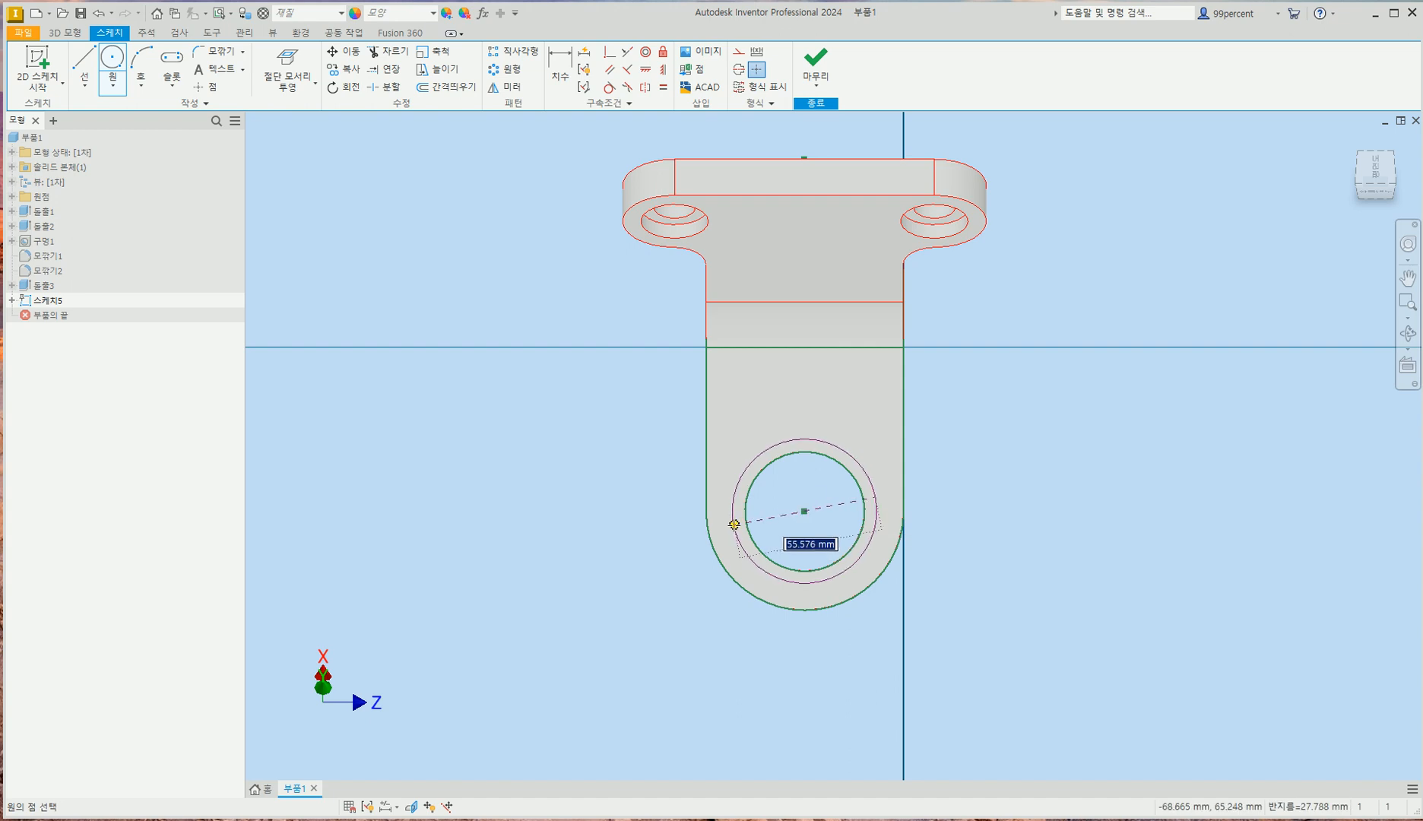
pyautogui.write('64')
pyautogui.press('Return')
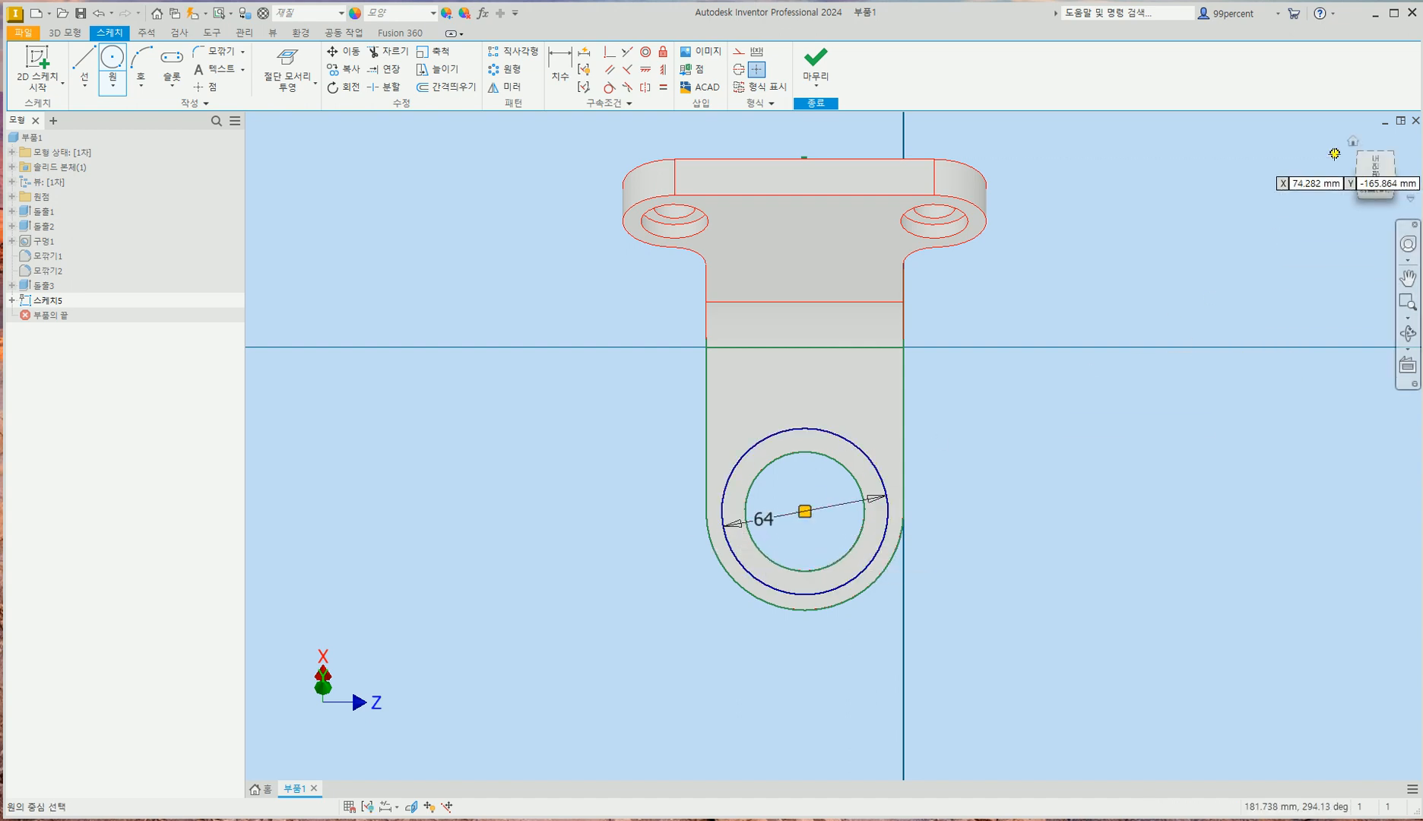
# - Extrude the ring between the 46 mm and 64 mm circles upward 22 mm, joined to the inclined plate
pyautogui.click(1354, 141)
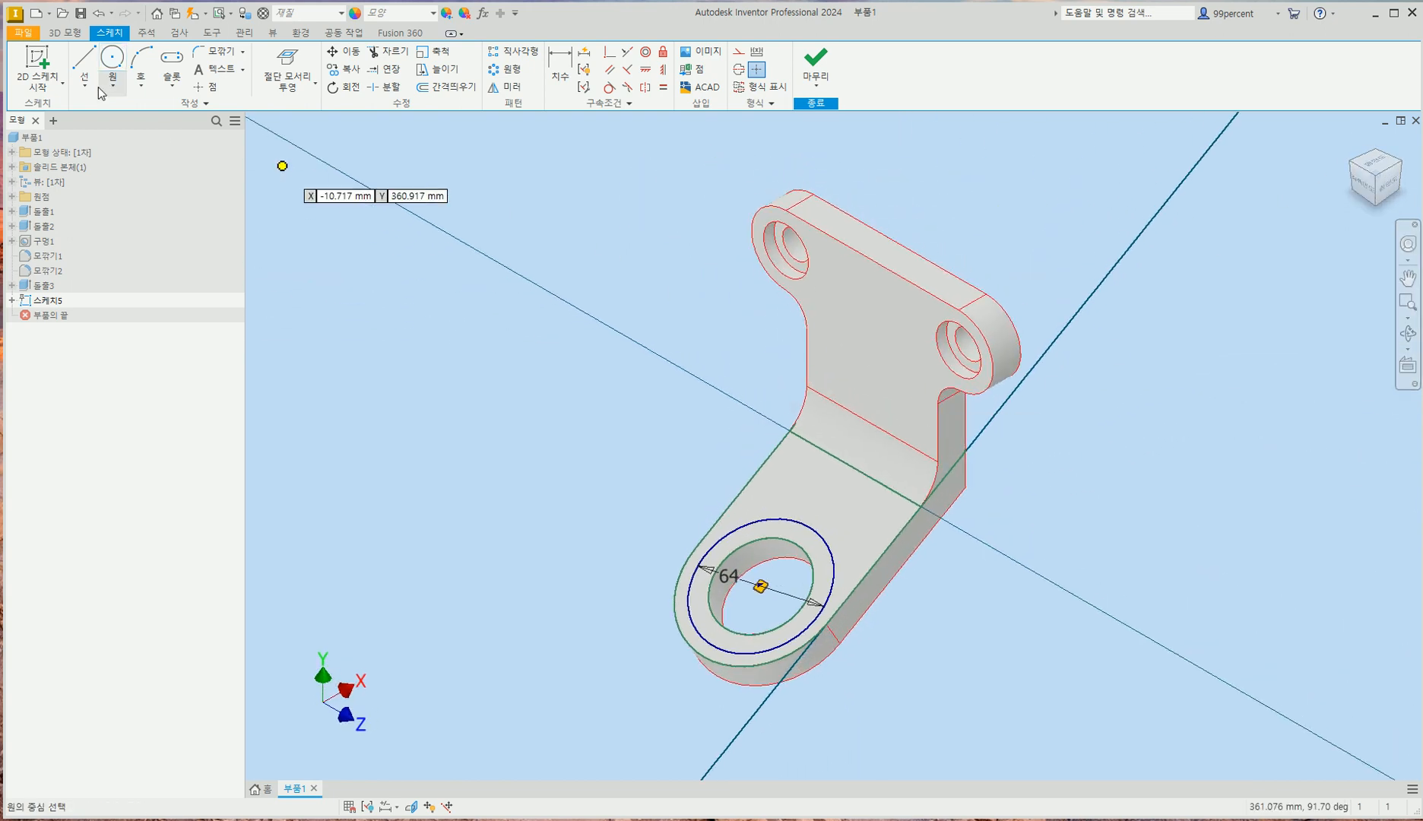
pyautogui.click(65, 32)
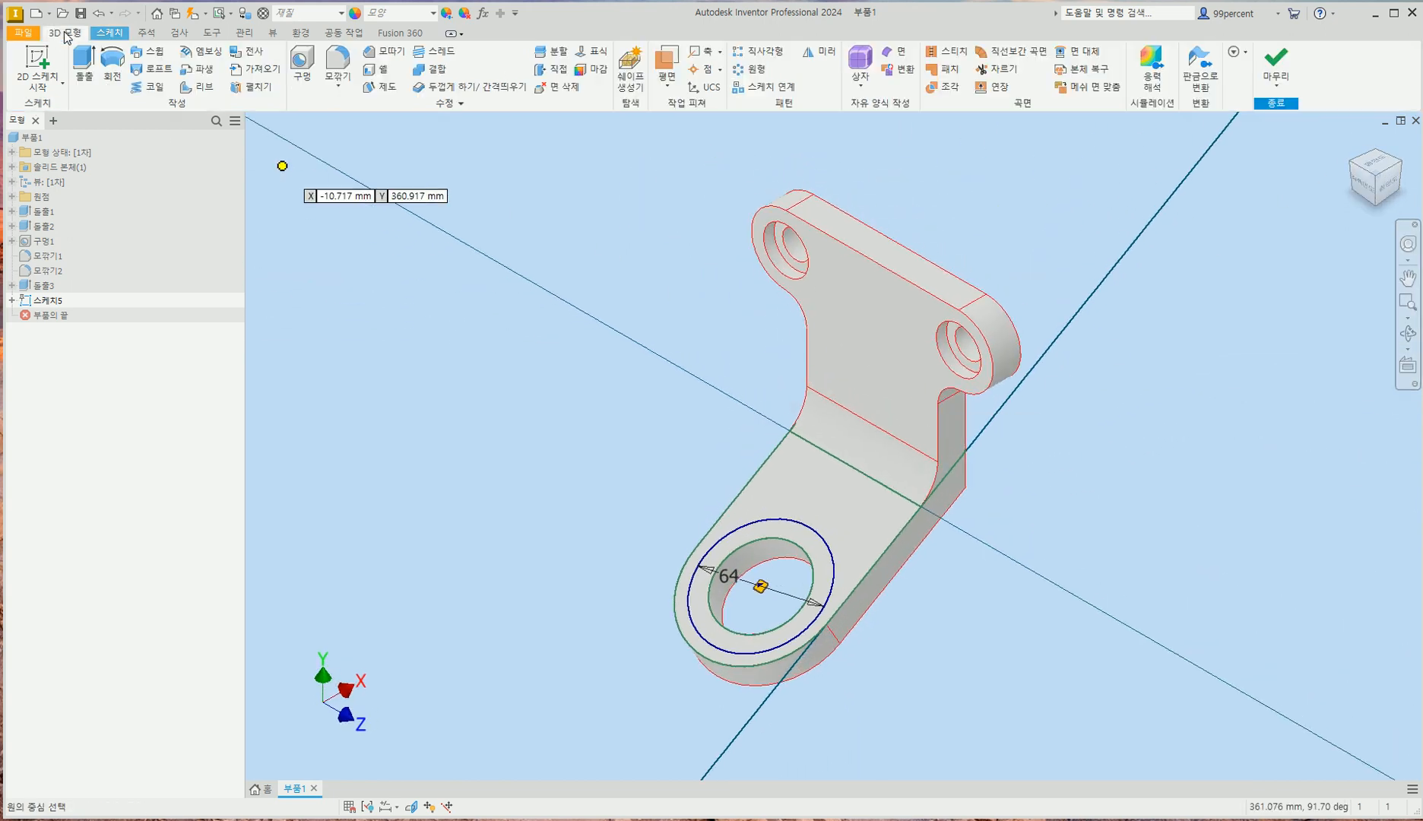
pyautogui.click(85, 69)
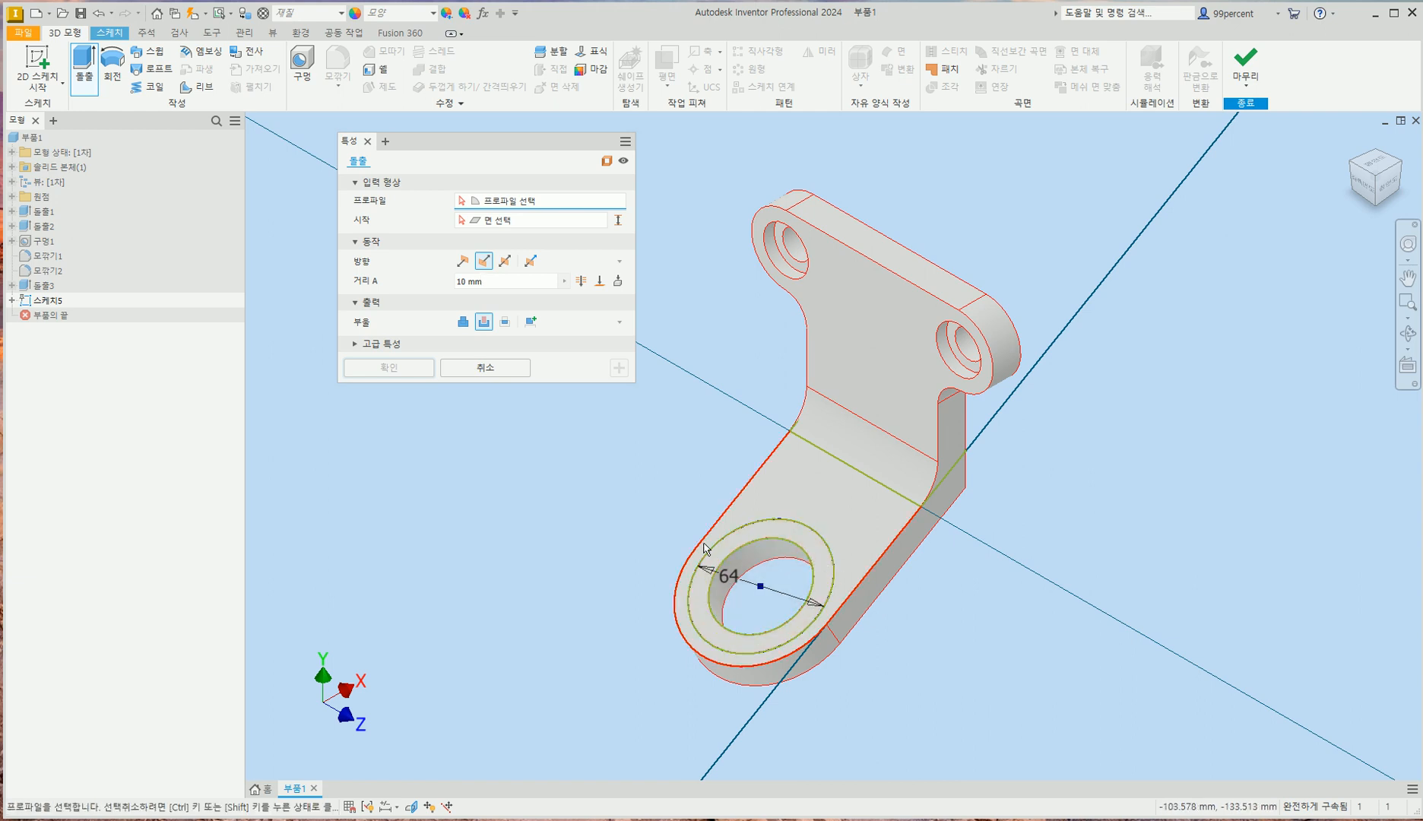
pyautogui.click(808, 541)
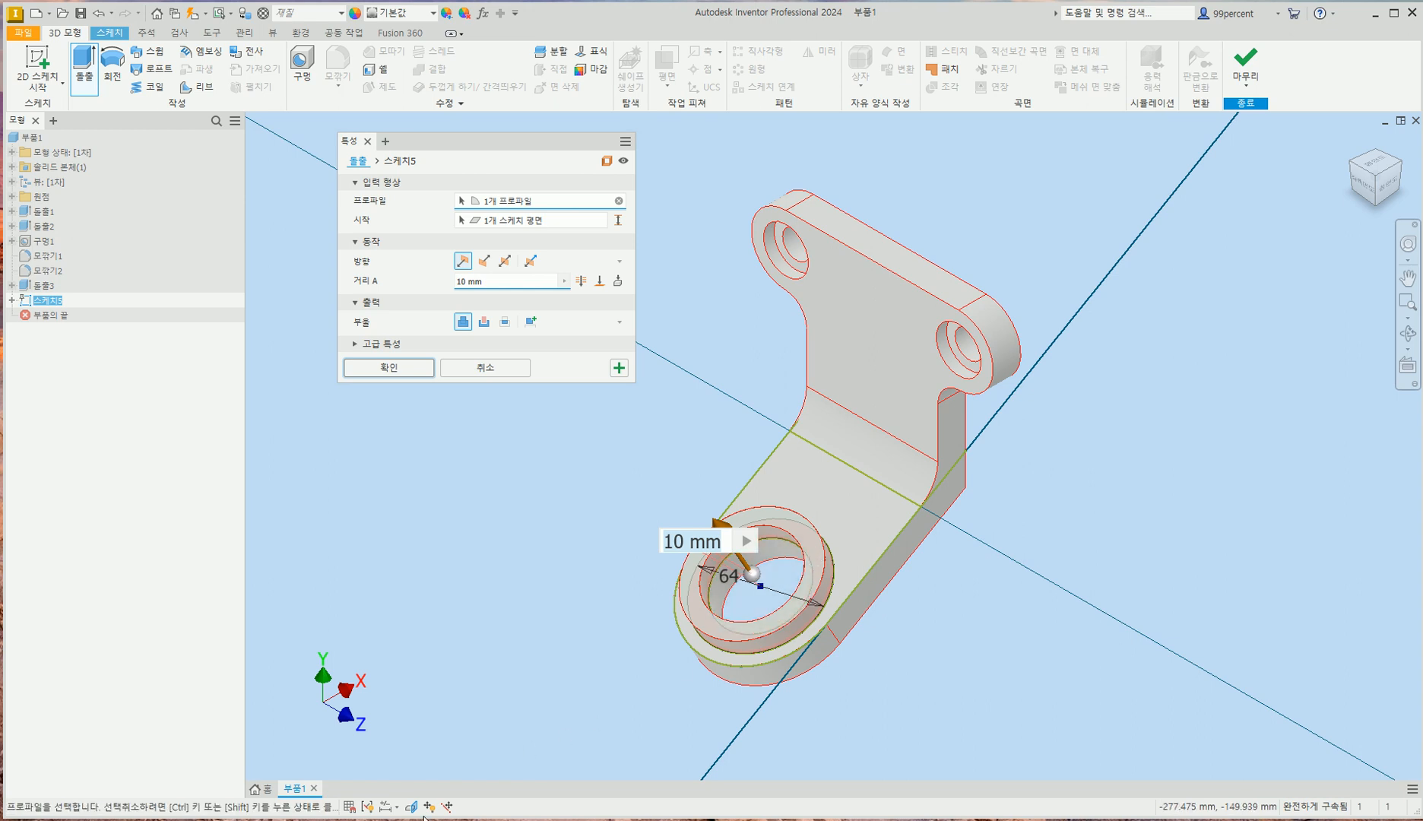
pyautogui.hotkey('alt', 'Tab')
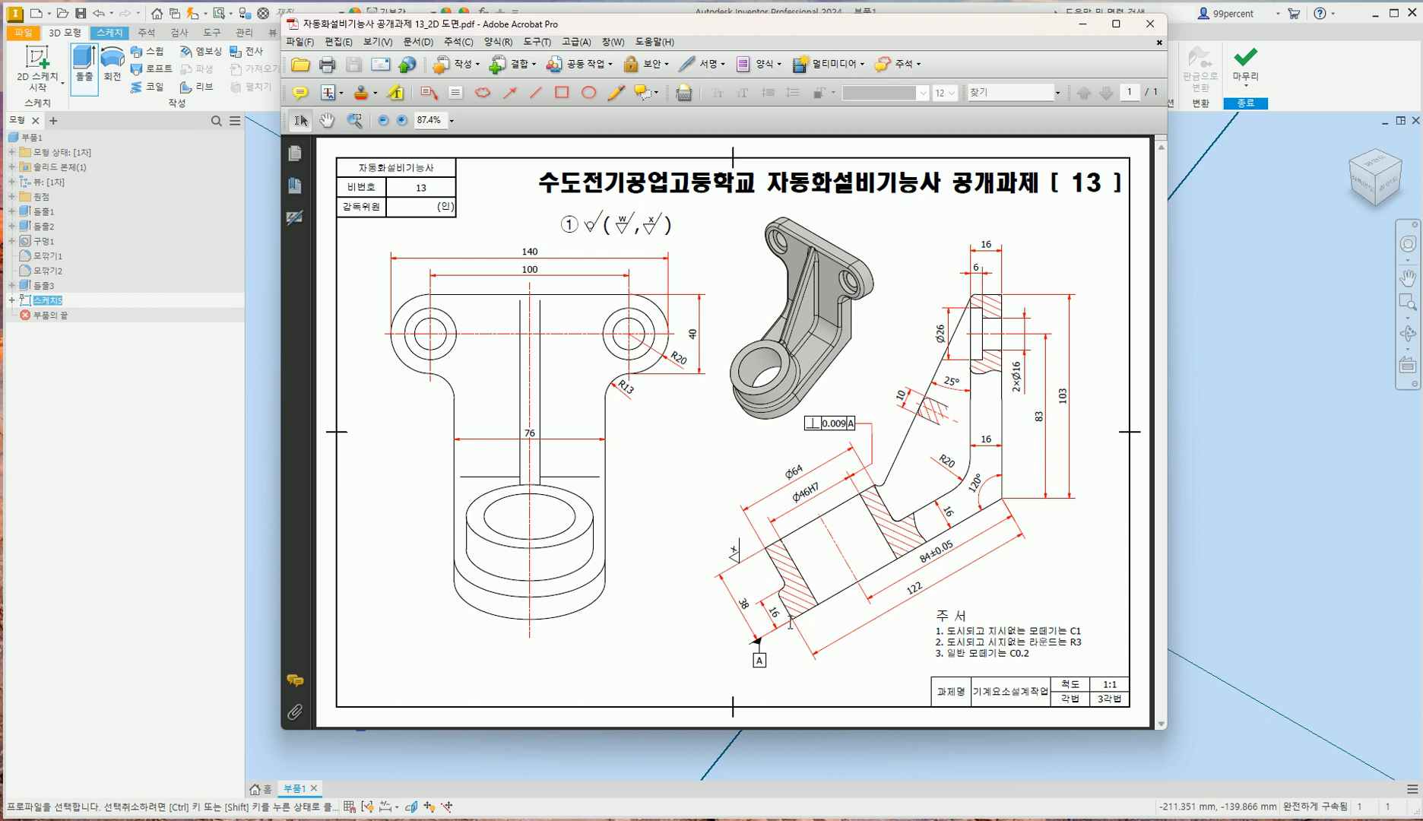
pyautogui.click(1260, 573)
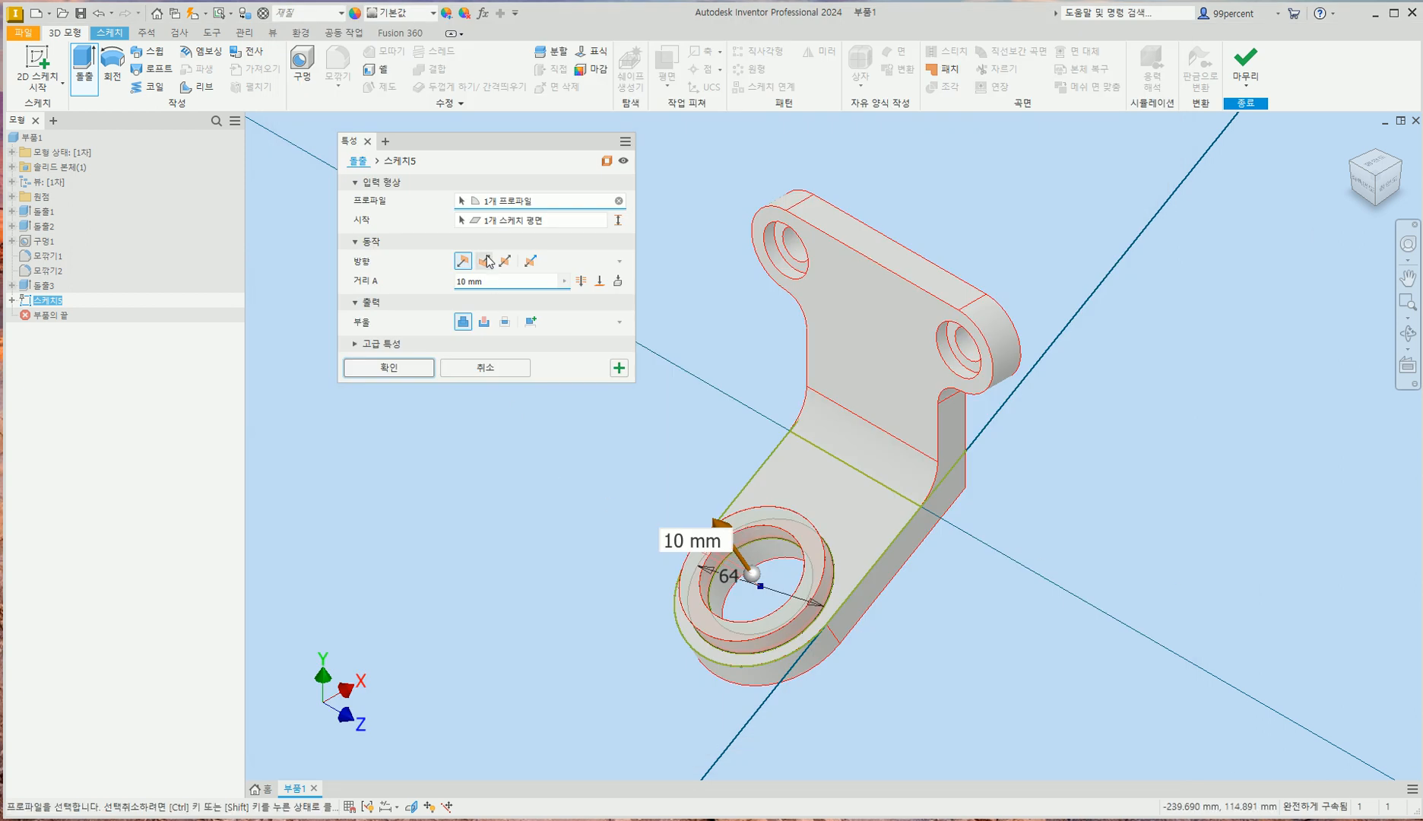
pyautogui.click(494, 281)
pyautogui.write('22')
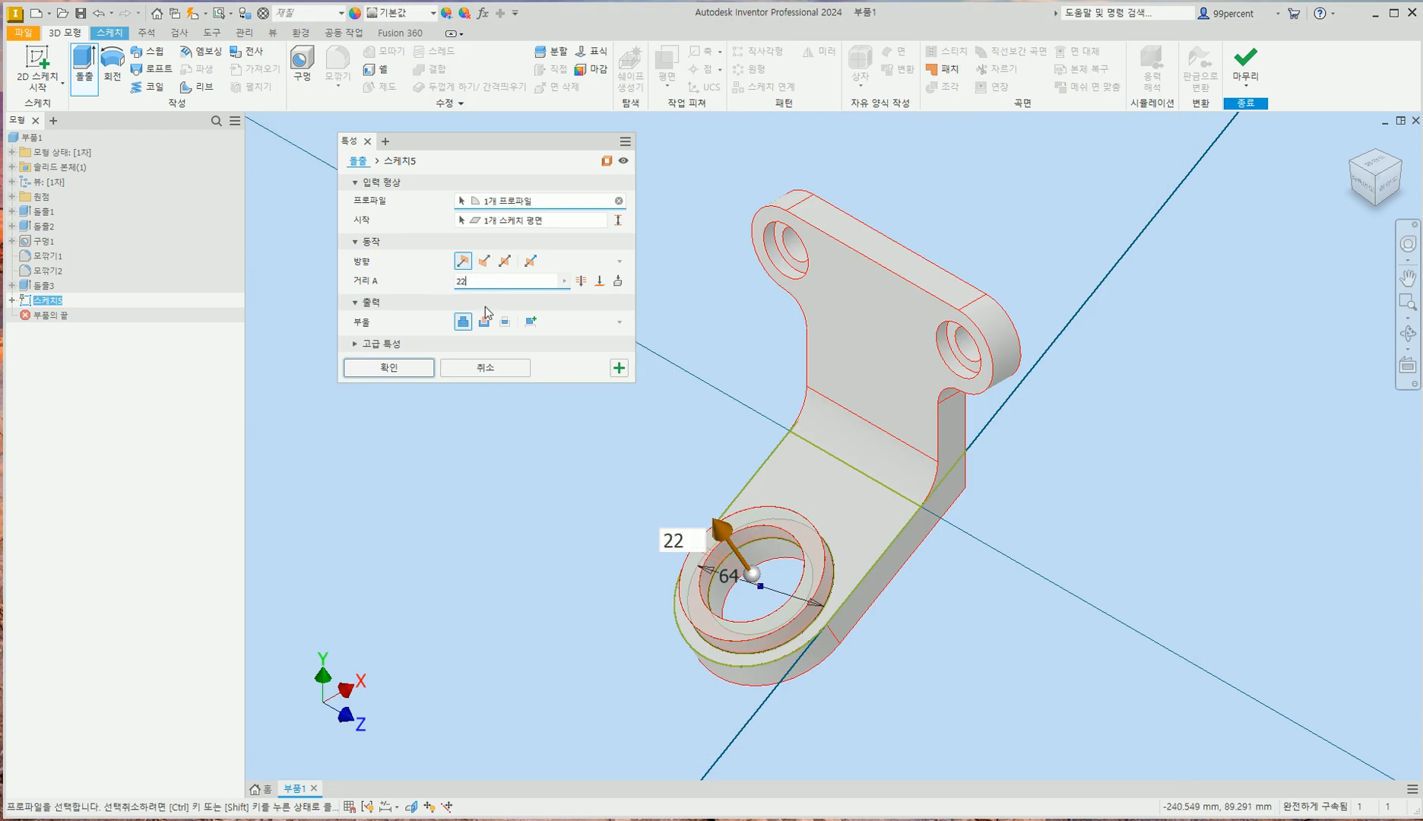
pyautogui.click(379, 368)
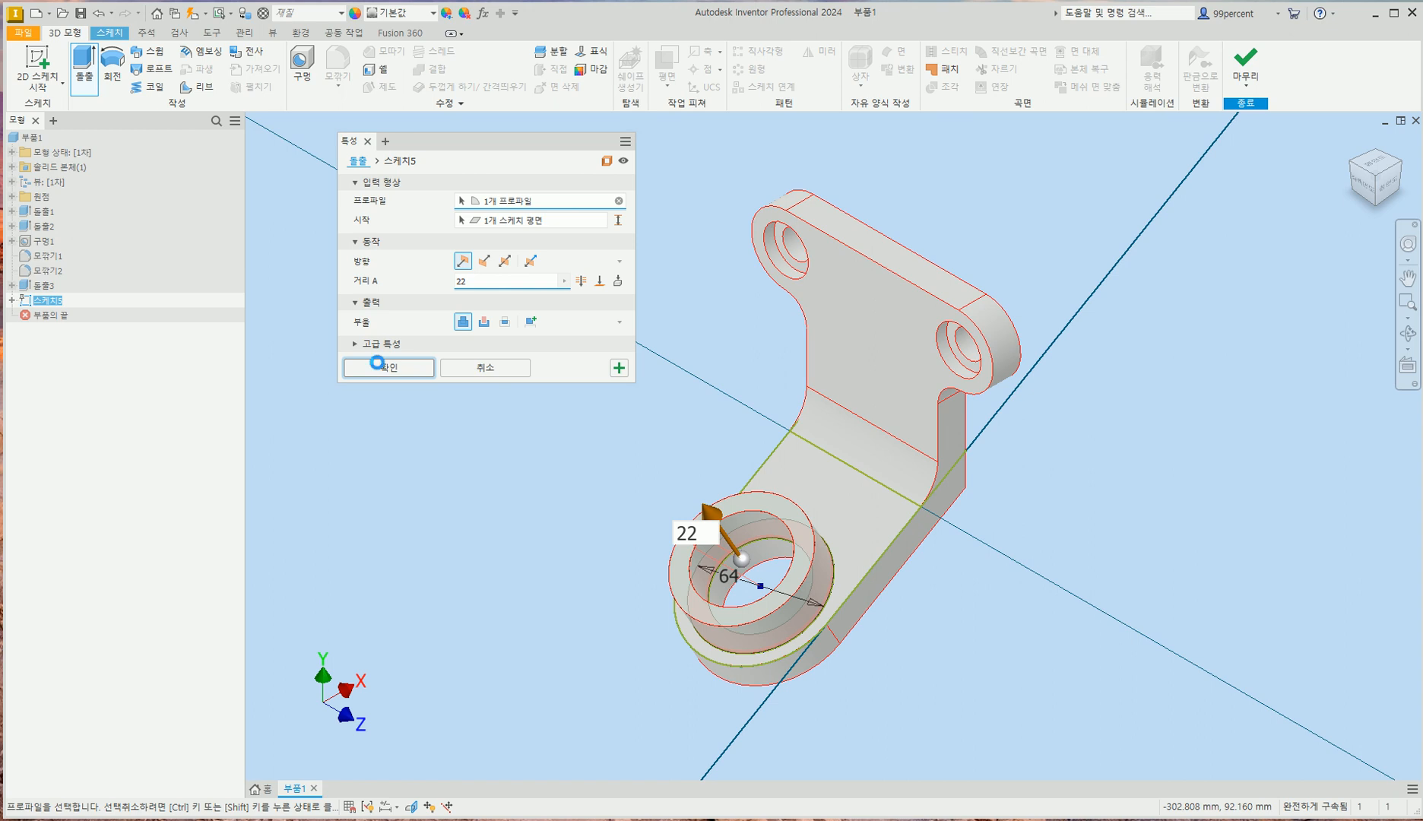
pyautogui.click(1352, 141)
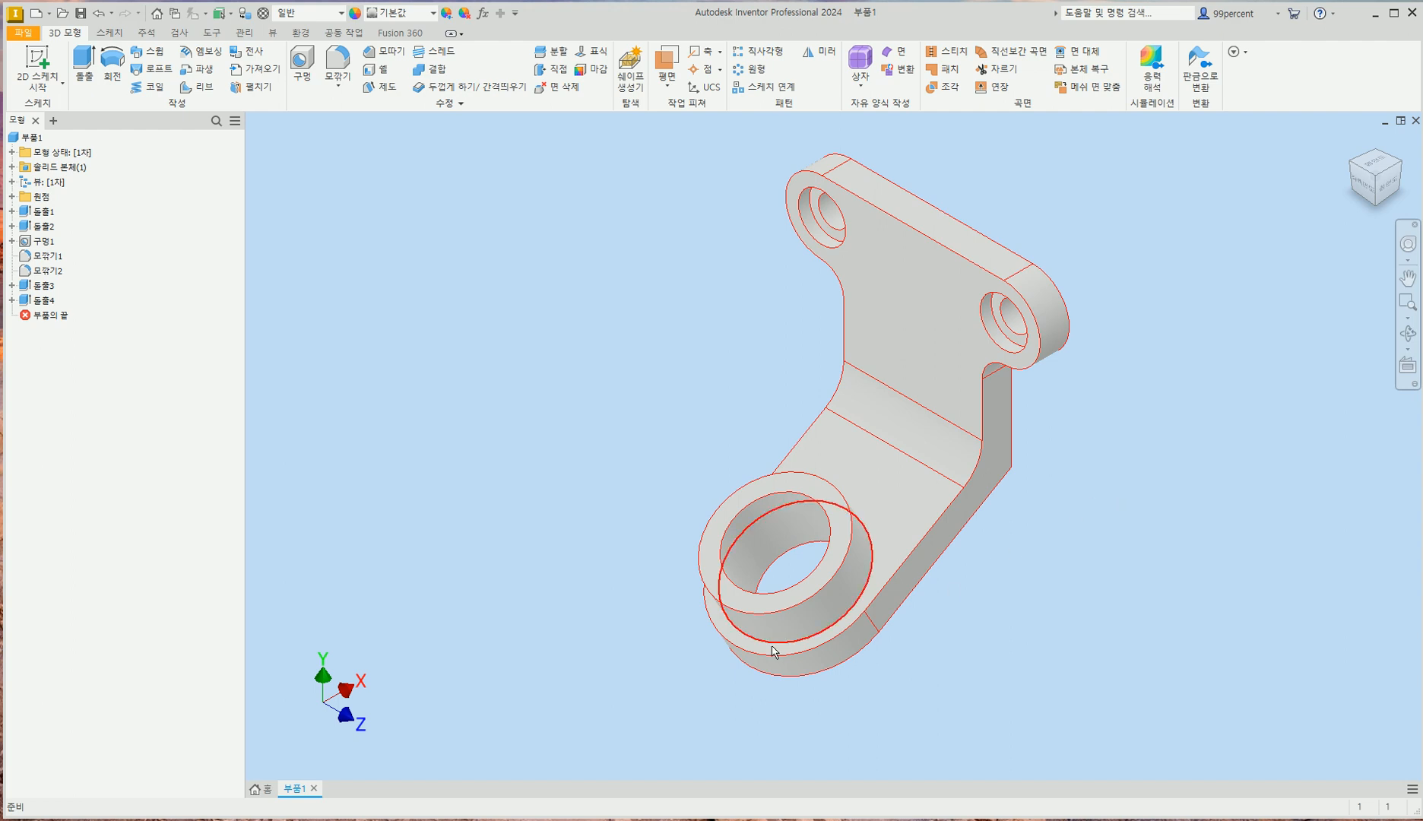
# - Consult the fillet notes in the PDF drawing and apply a 3 mm fillet to the edge chain around the bracket's inner face
pyautogui.click(388, 819)
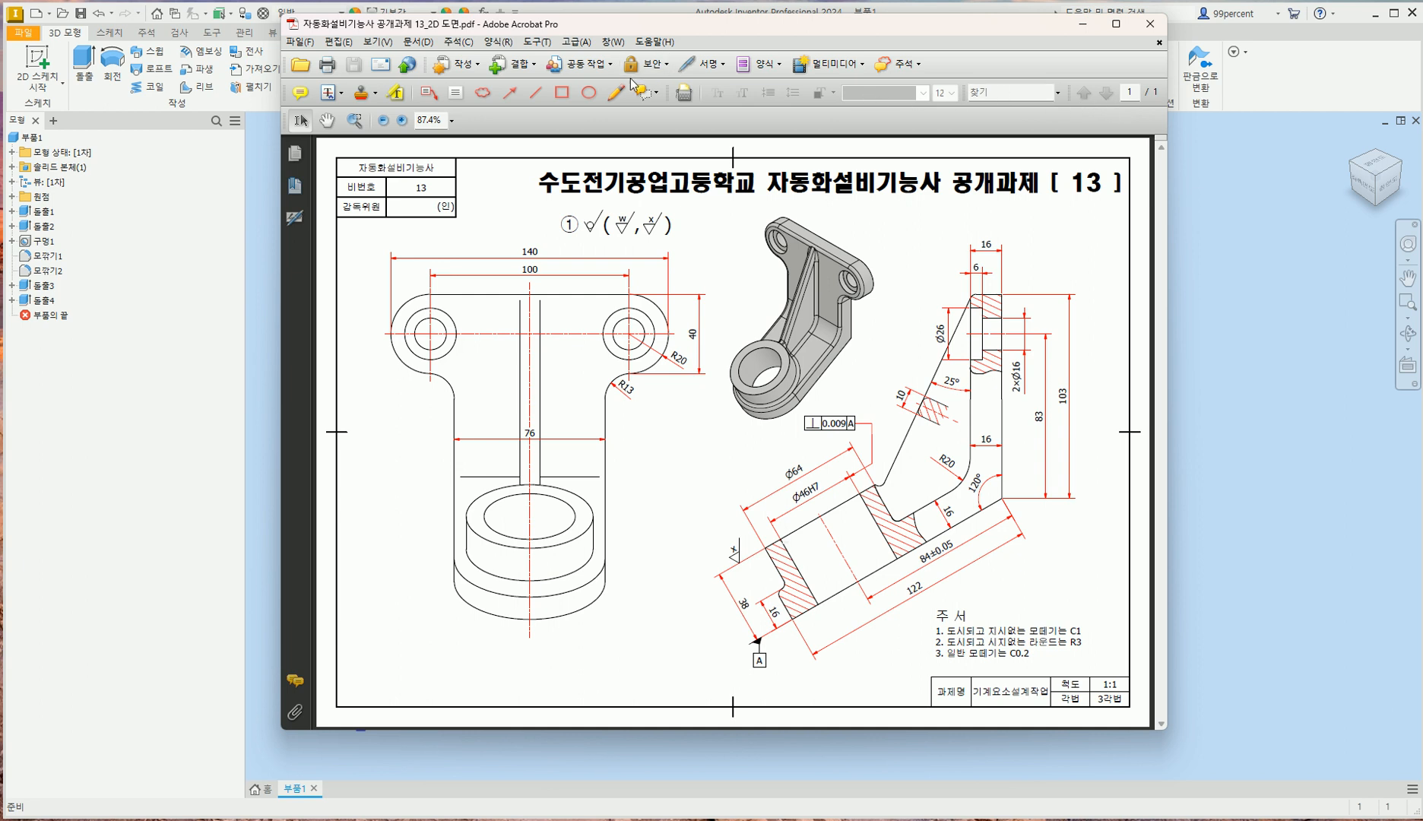
pyautogui.click(401, 120)
pyautogui.click(401, 120)
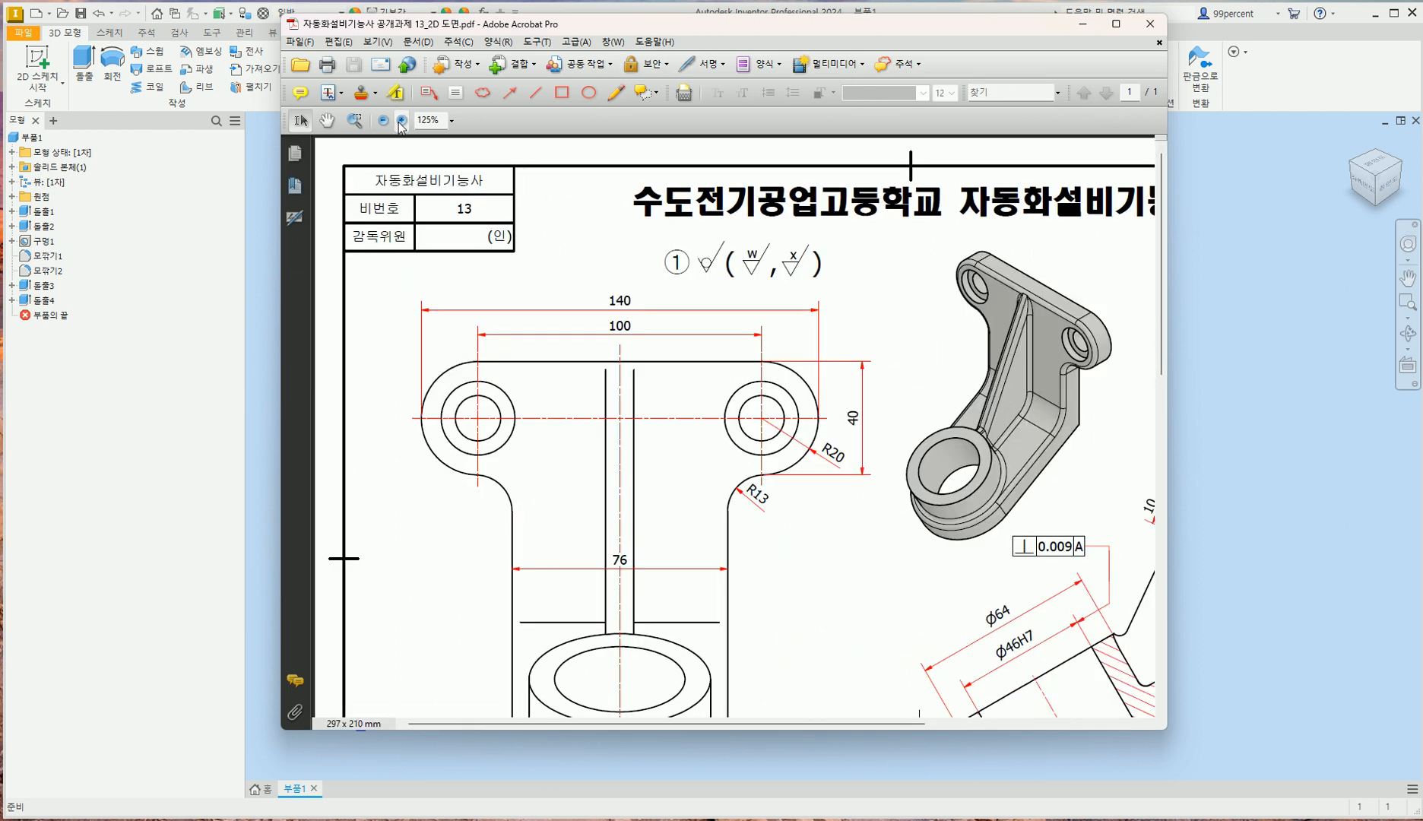
pyautogui.moveTo(841, 722); pyautogui.dragTo(1009, 723)
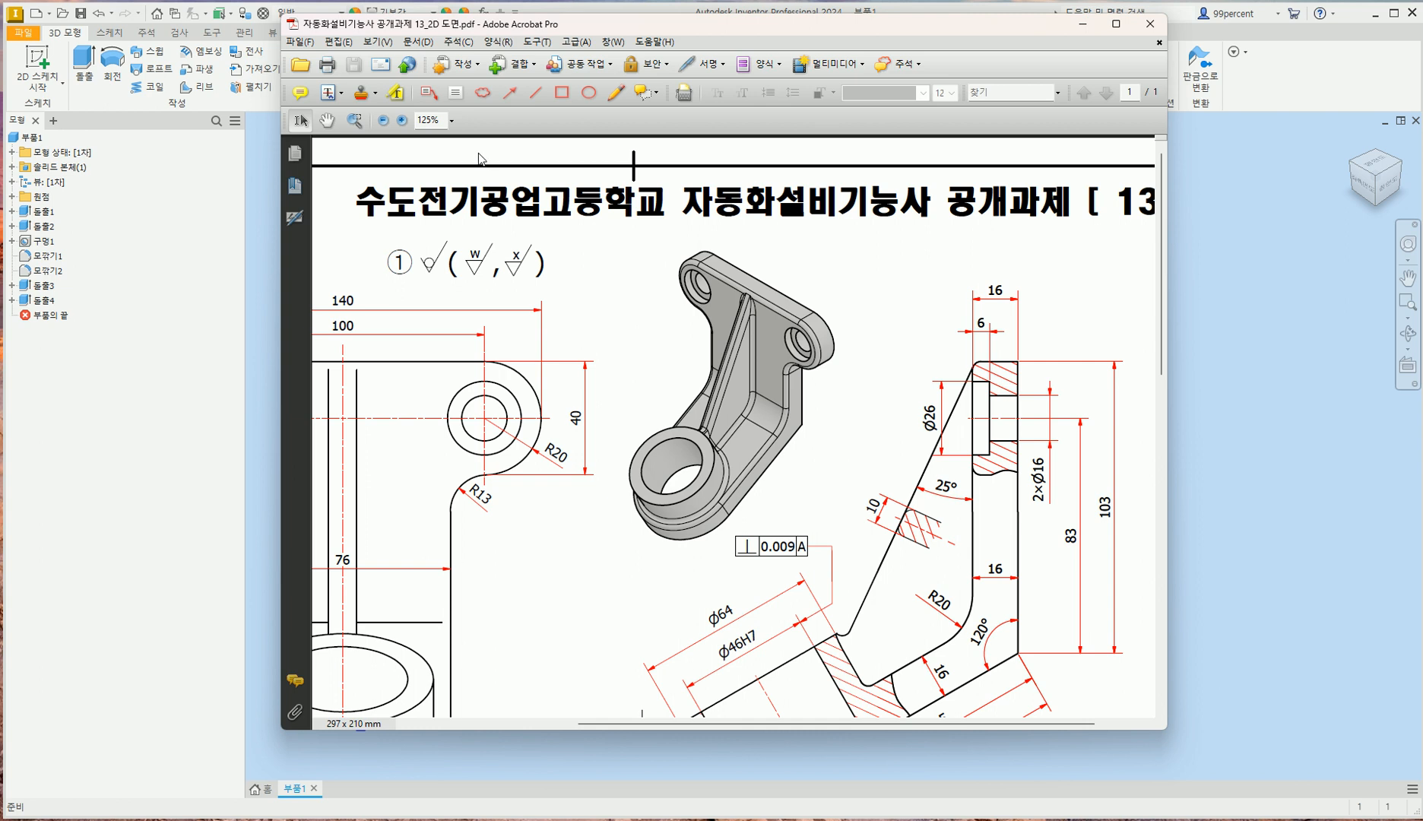
pyautogui.click(383, 121)
pyautogui.click(384, 121)
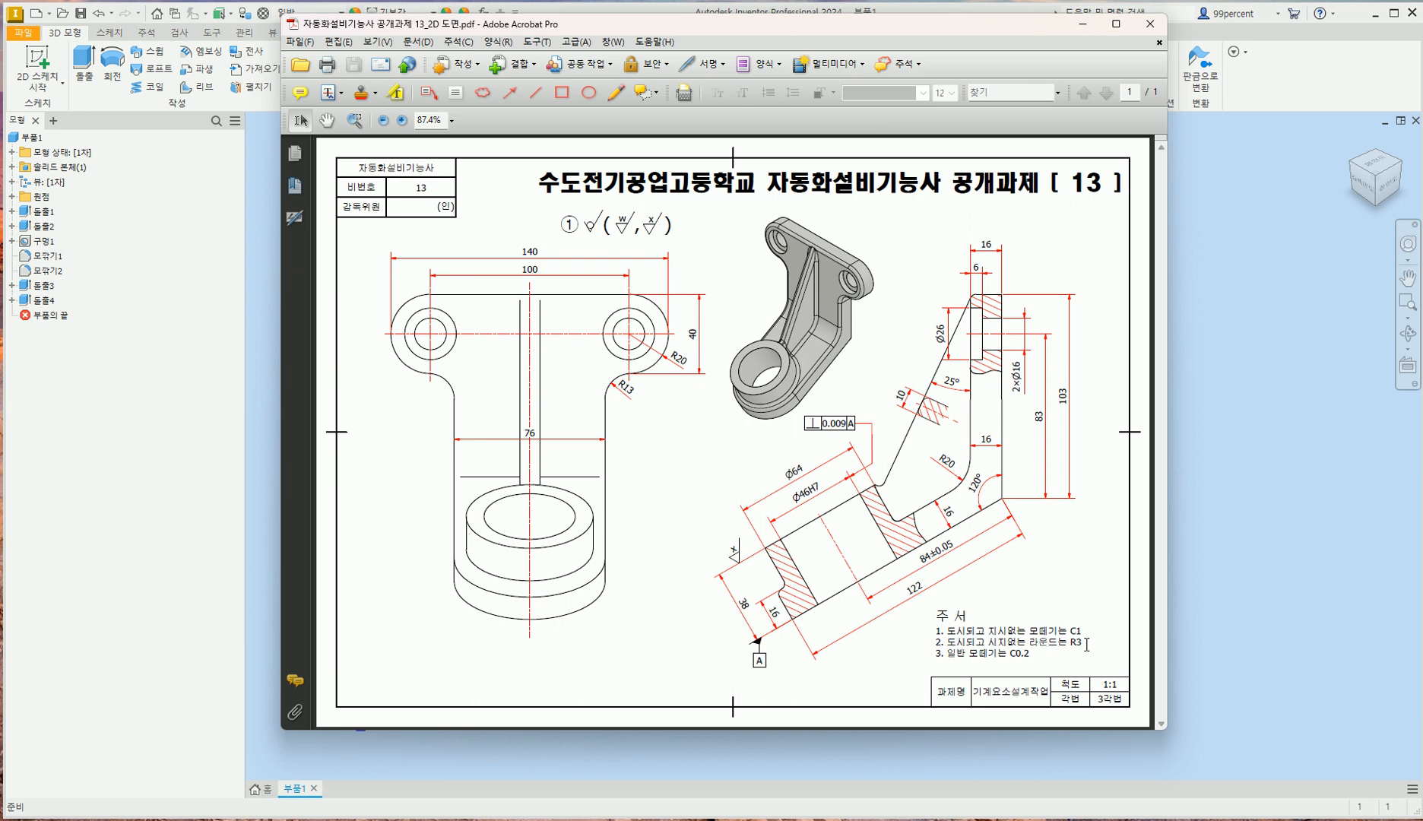
pyautogui.click(1254, 582)
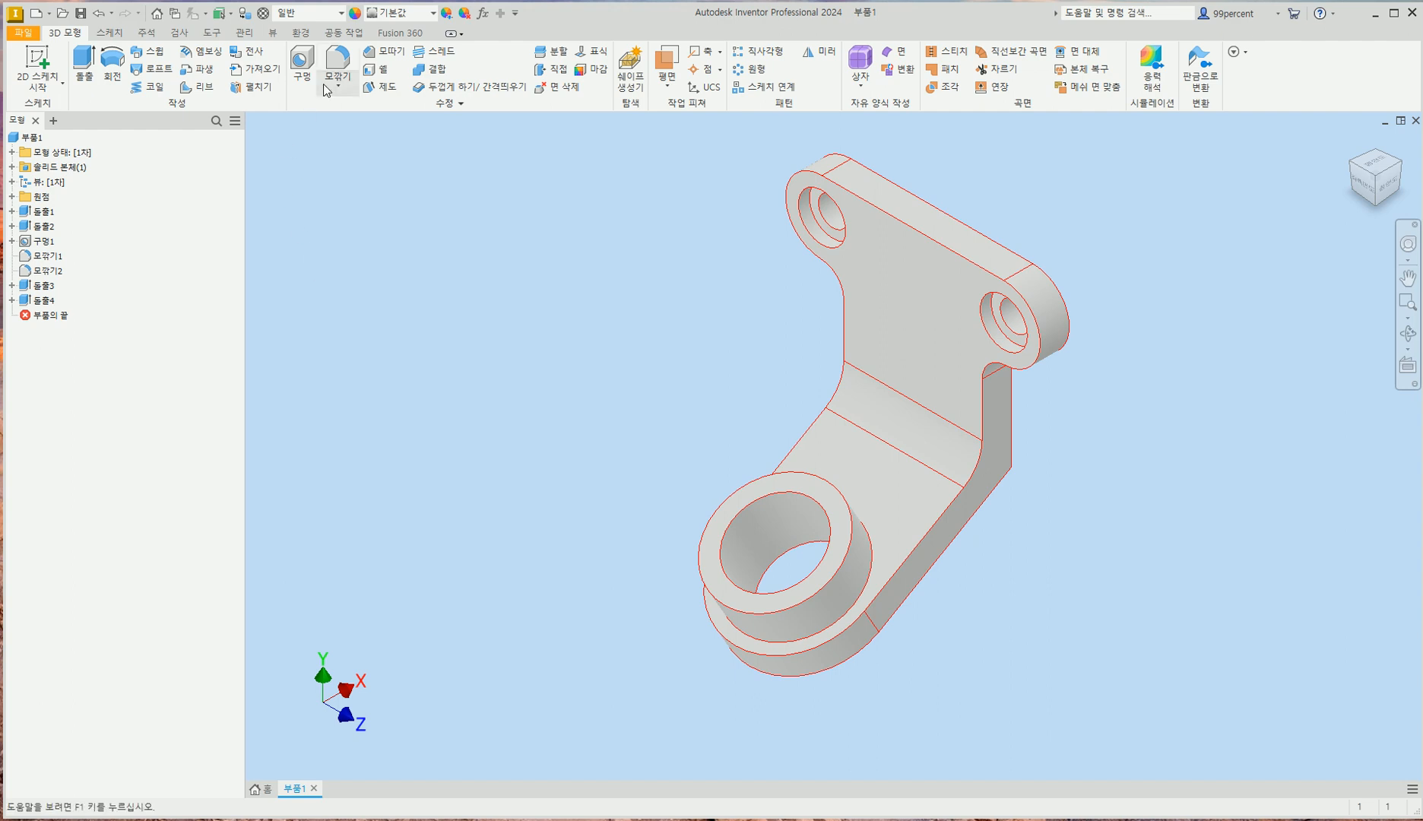
pyautogui.click(347, 67)
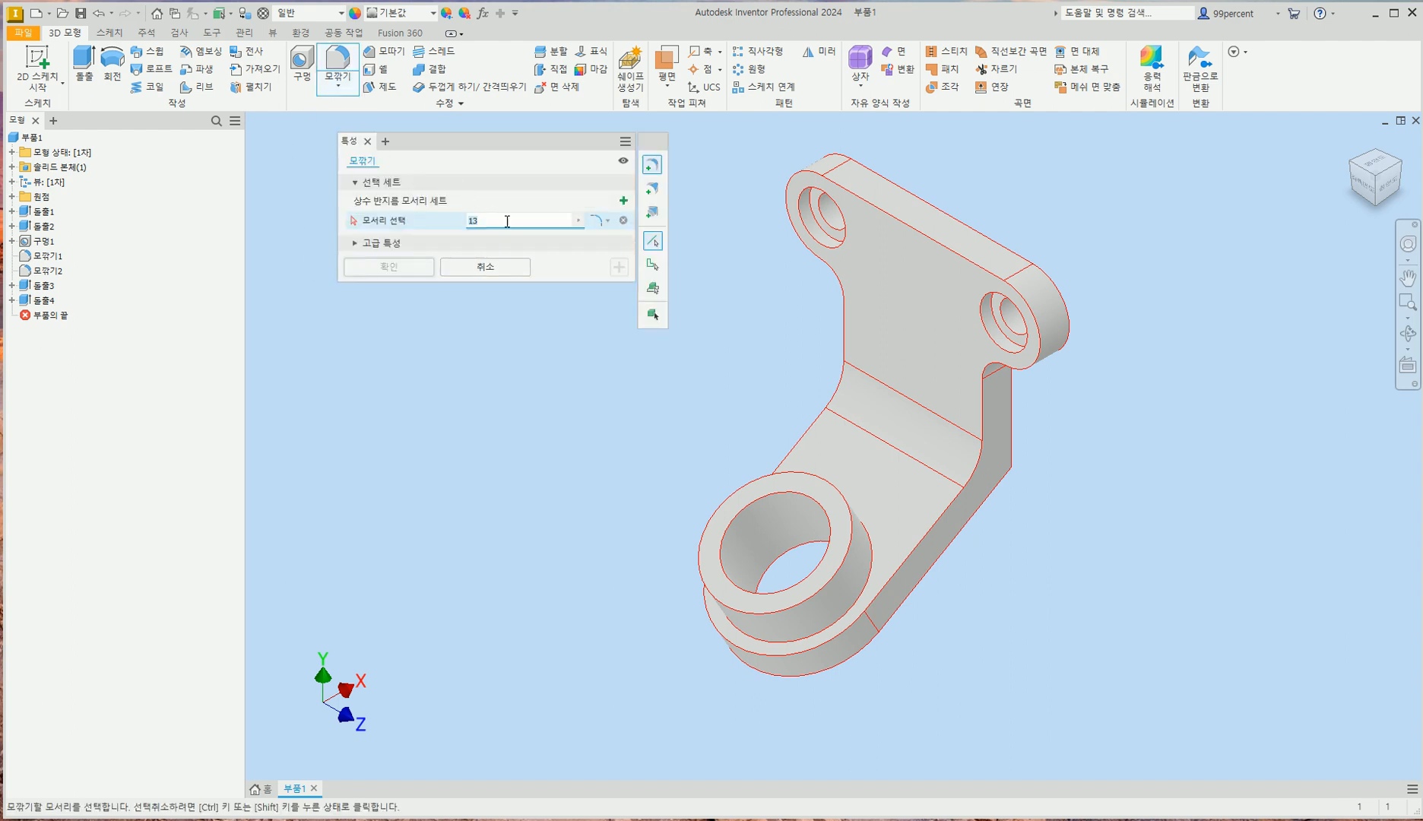
pyautogui.write('3')
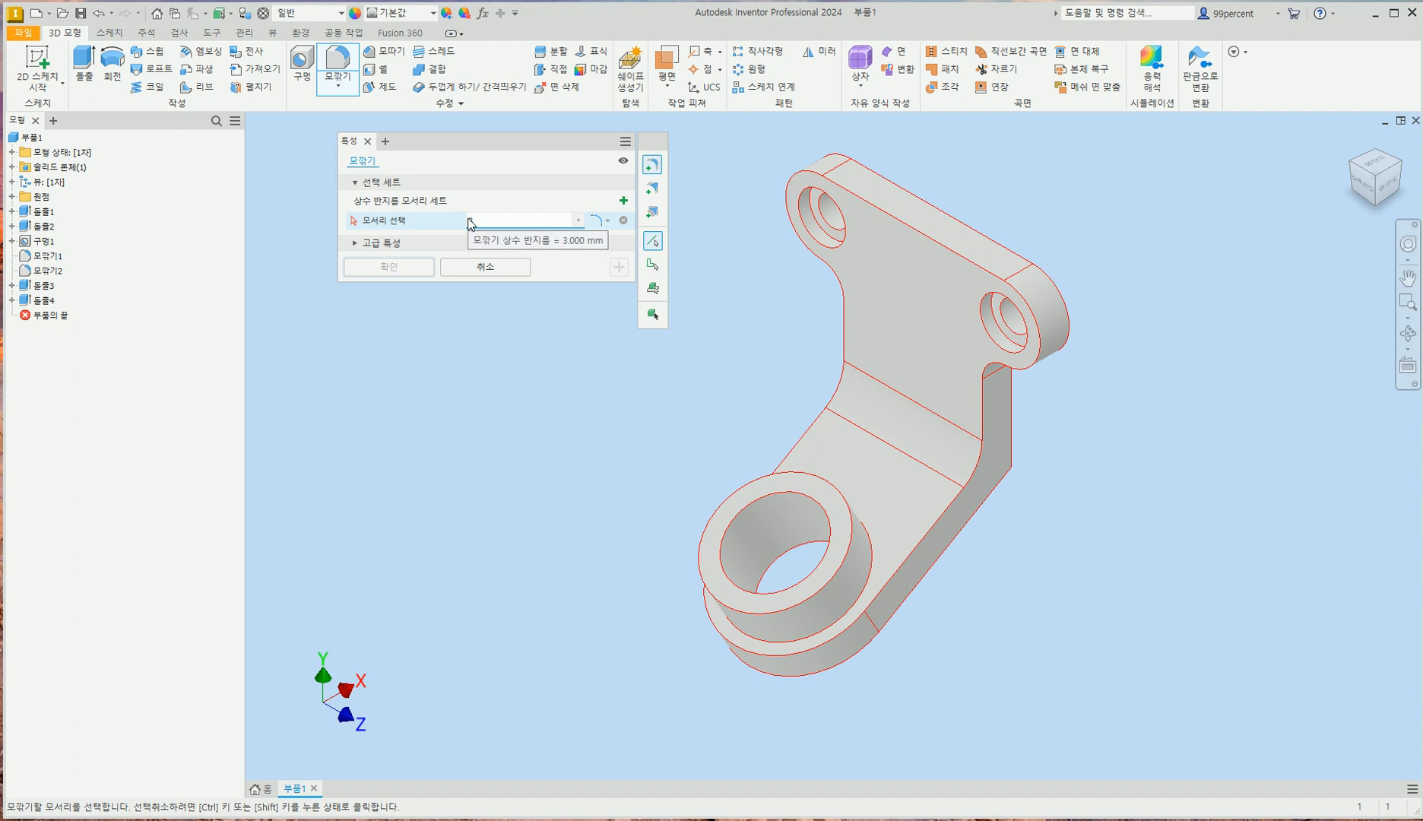
pyautogui.click(963, 265)
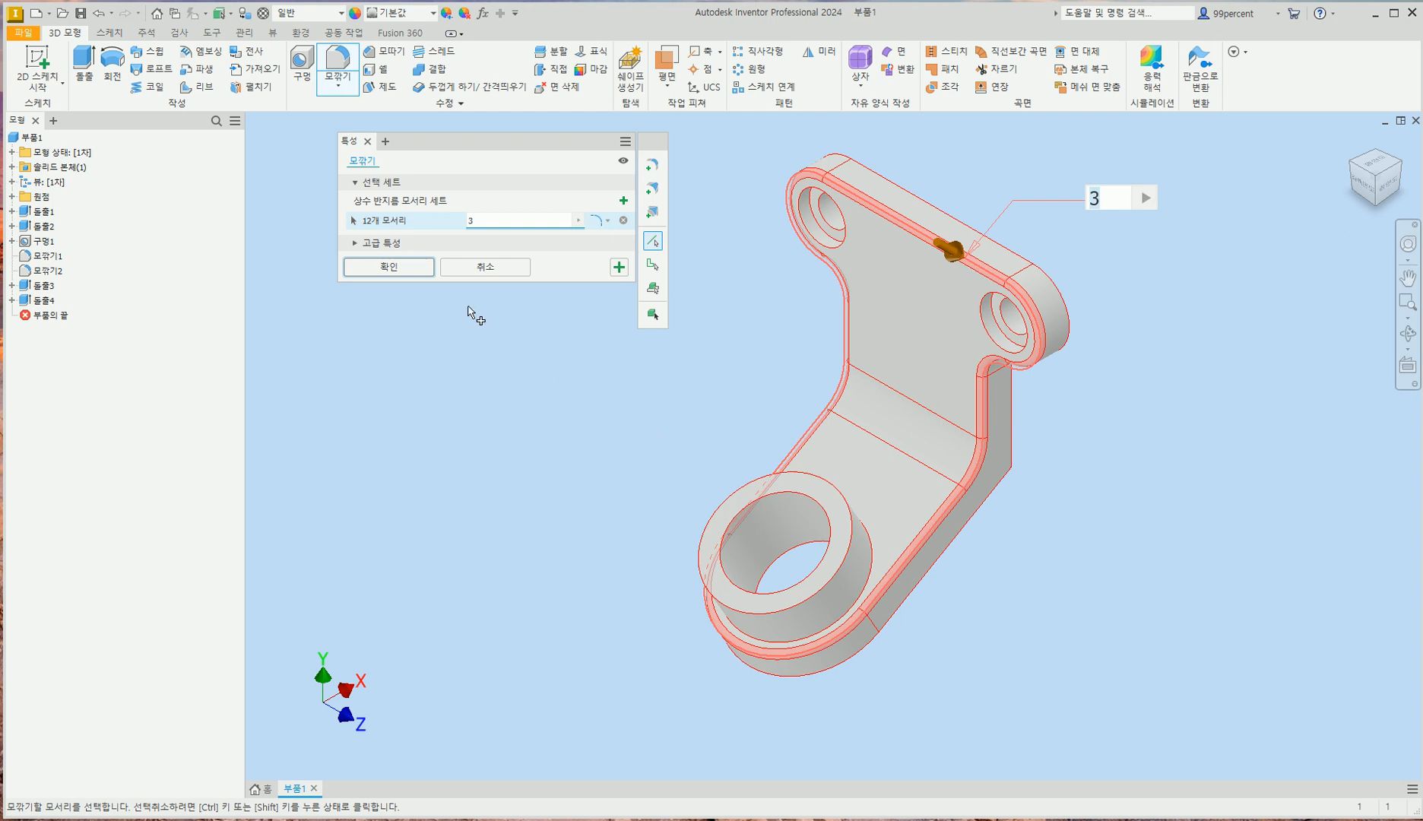
pyautogui.click(389, 267)
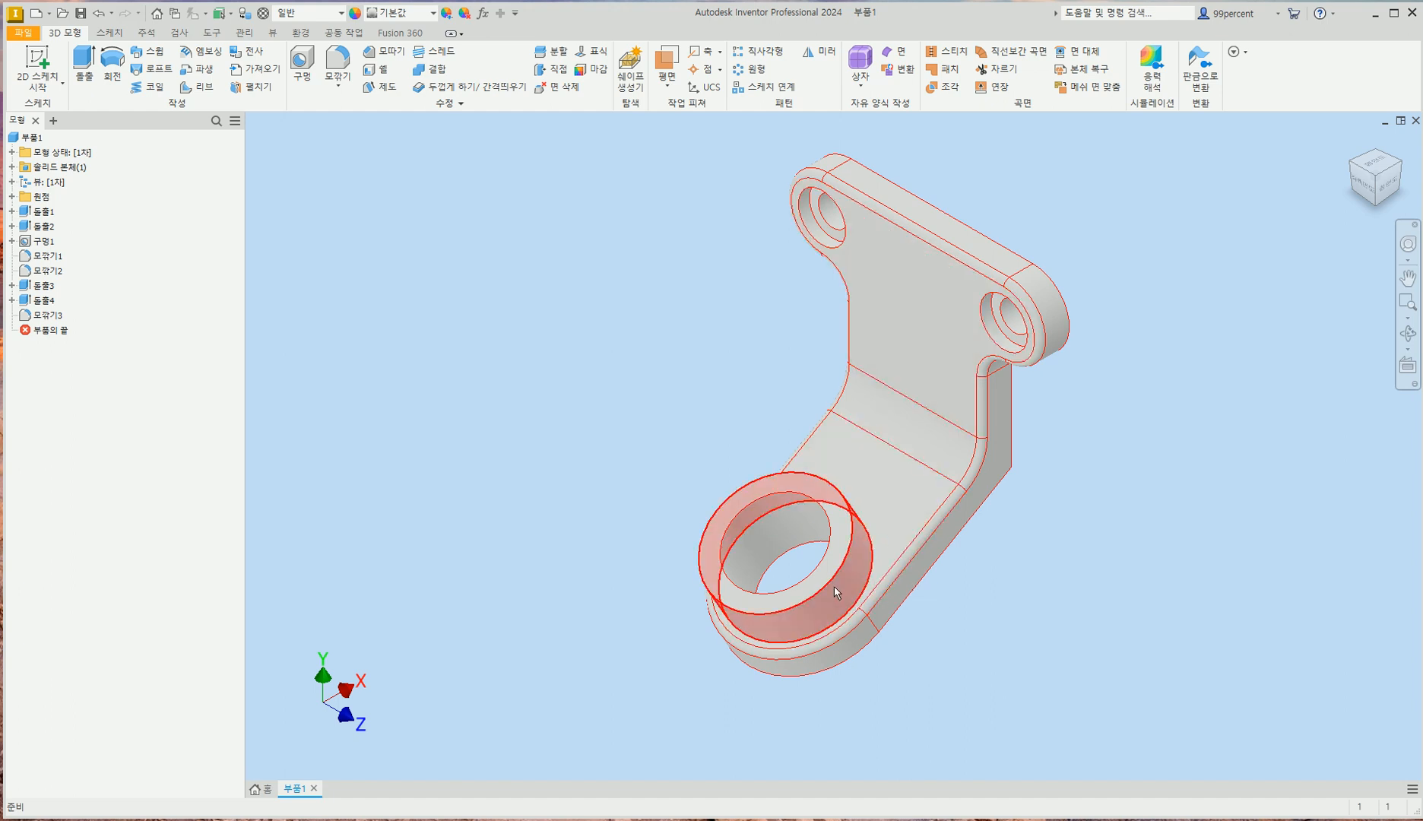
# - Consult the rib in the PDF drawing, try a midplane between the bracket's two side faces and undo it
pyautogui.click(469, 814)
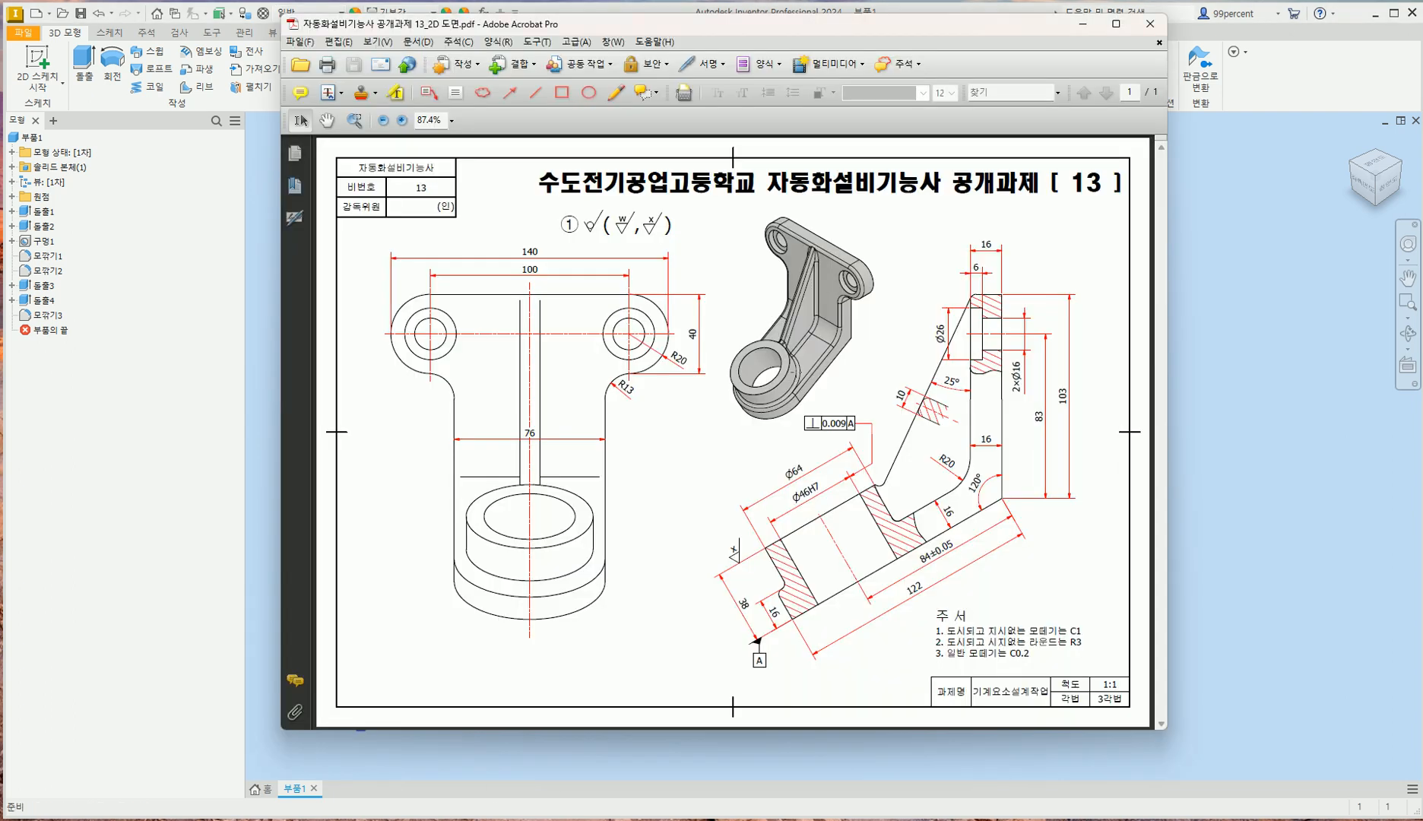
pyautogui.click(1238, 402)
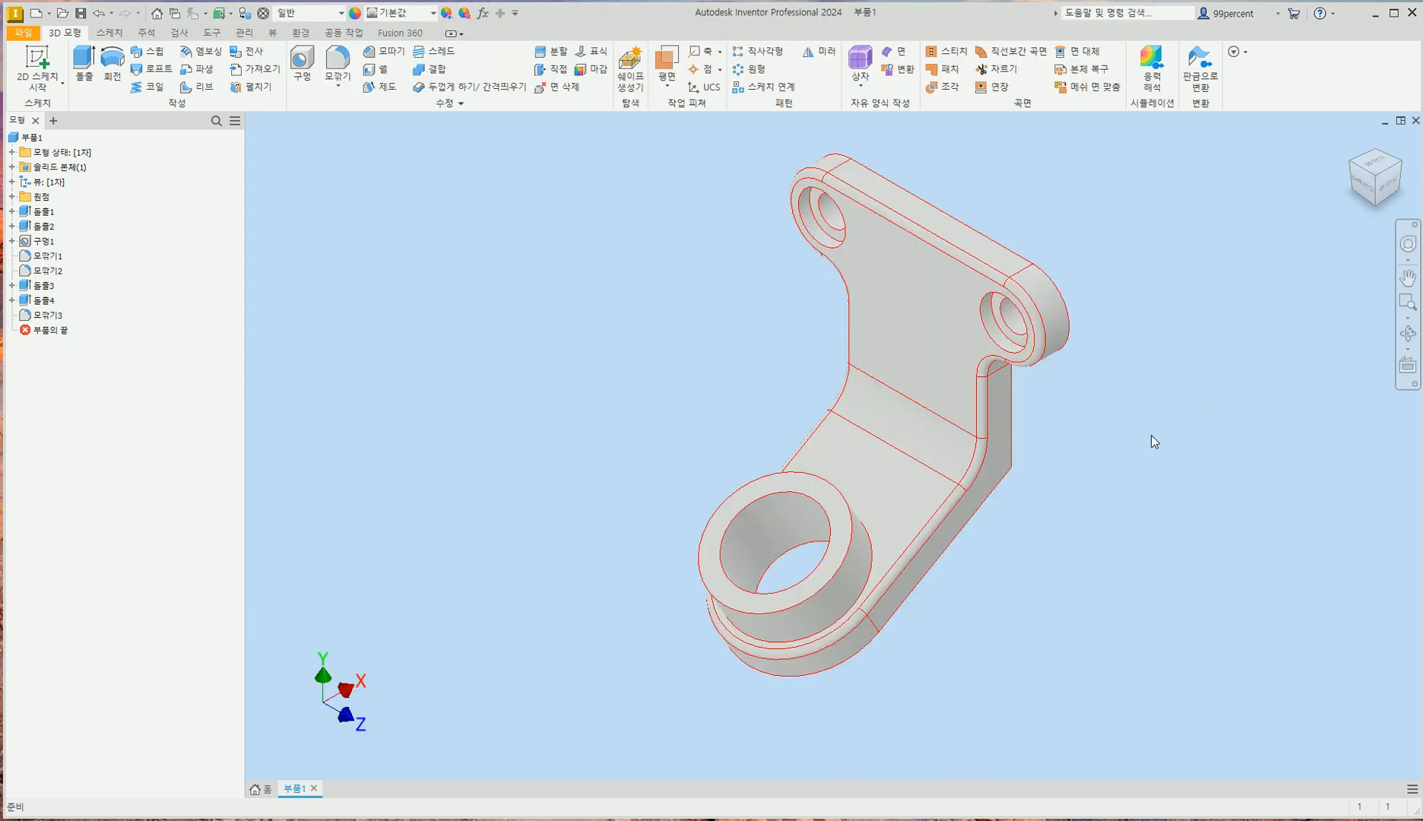
pyautogui.hotkey('alt', 'Tab')
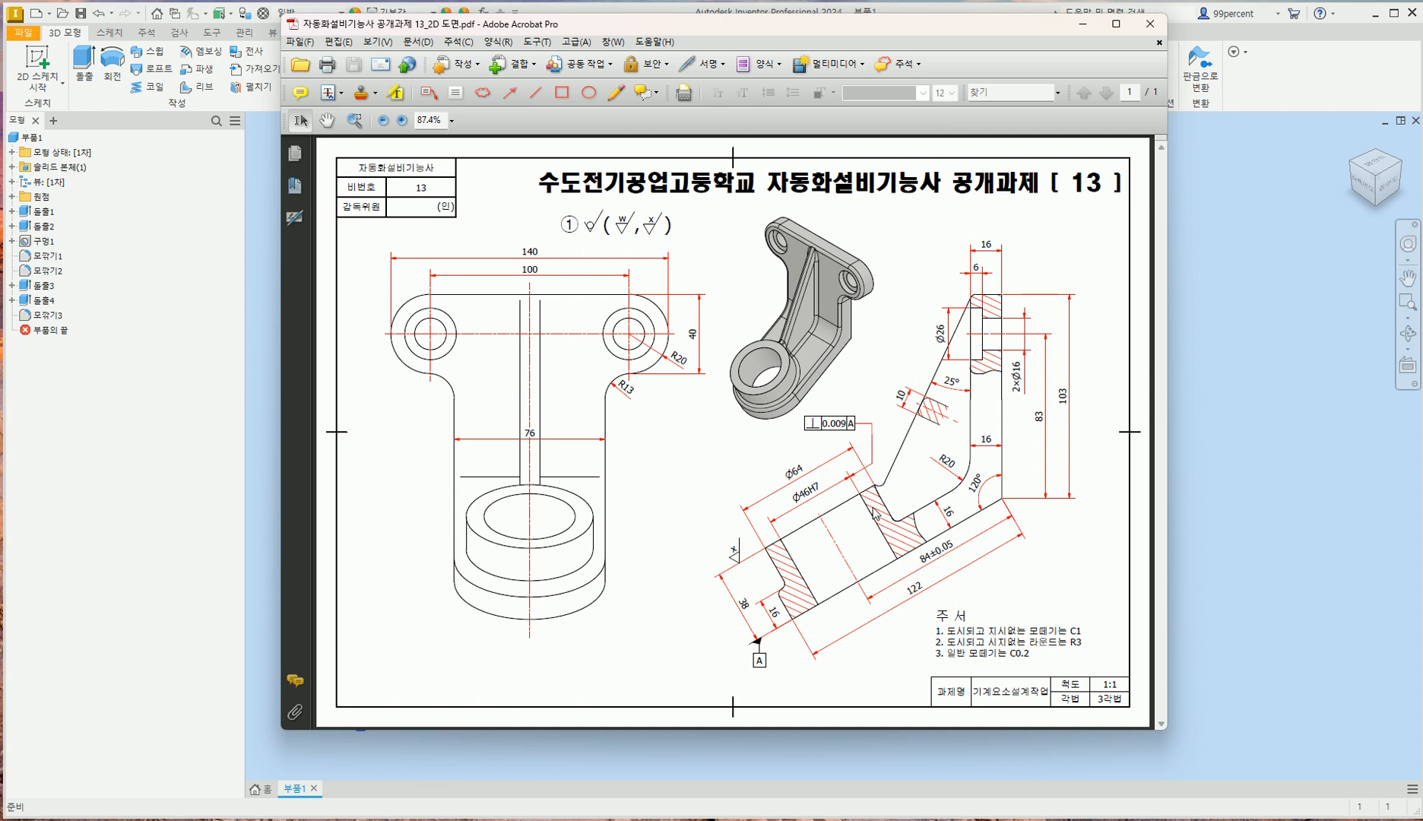
pyautogui.click(1203, 452)
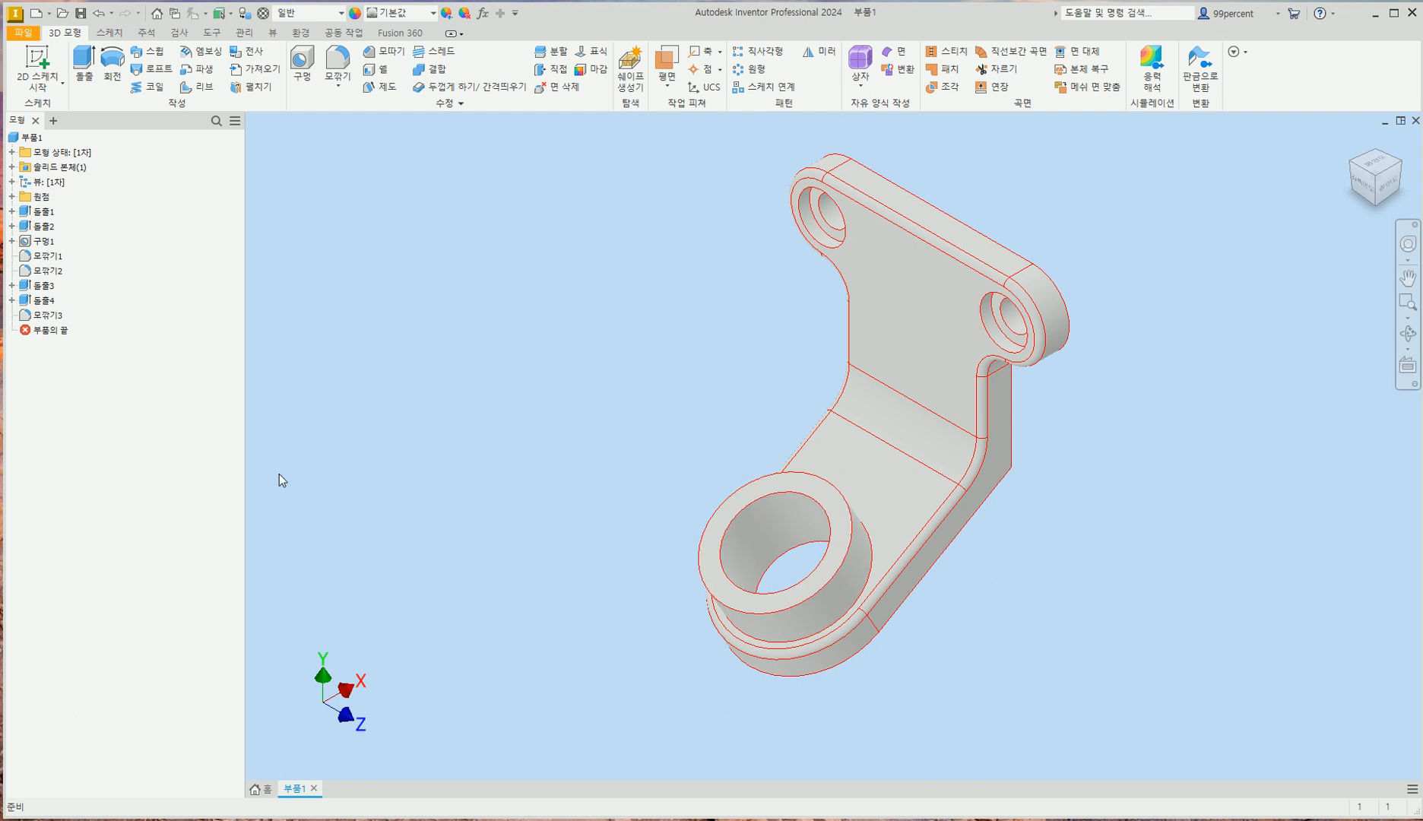
pyautogui.click(667, 79)
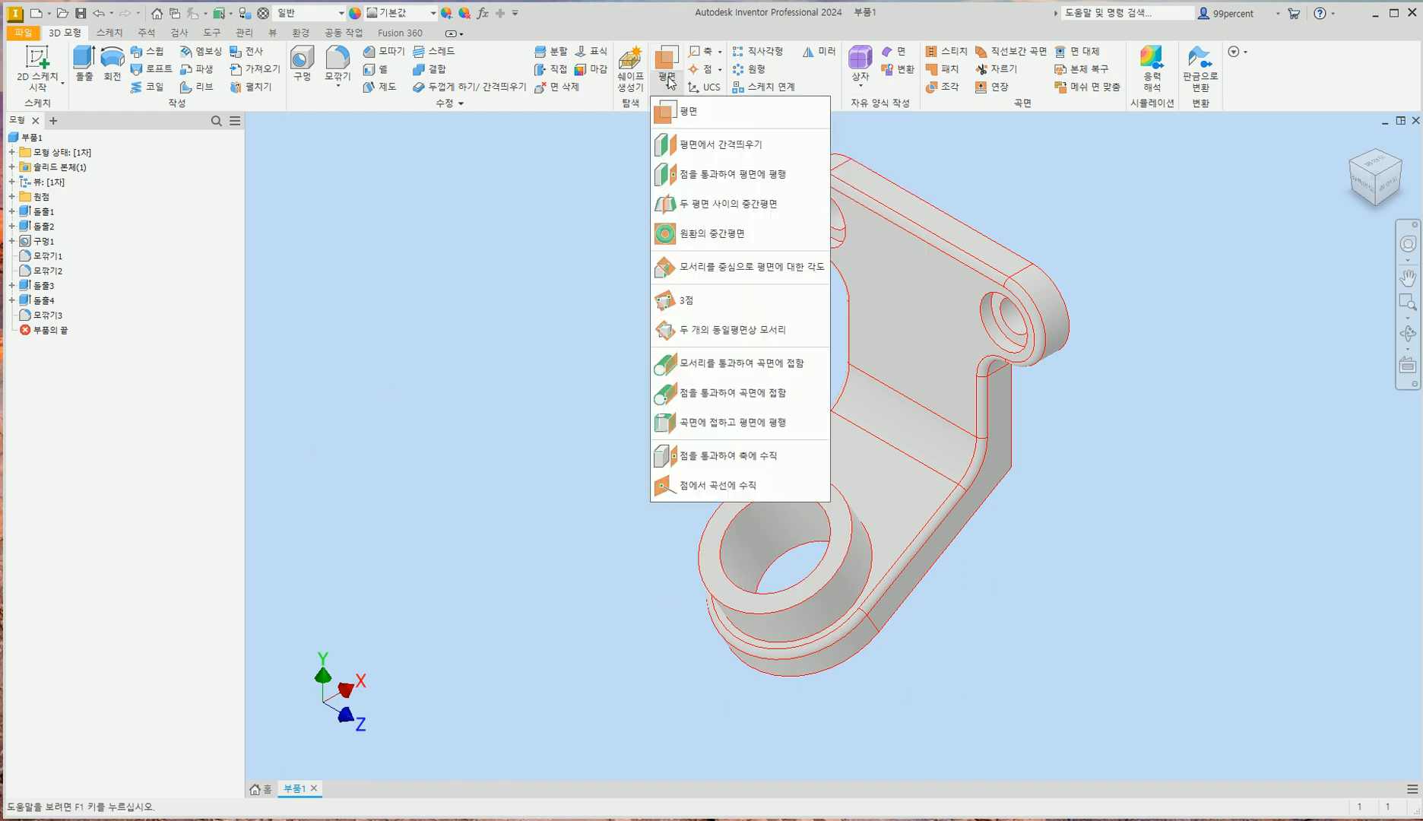
pyautogui.click(723, 205)
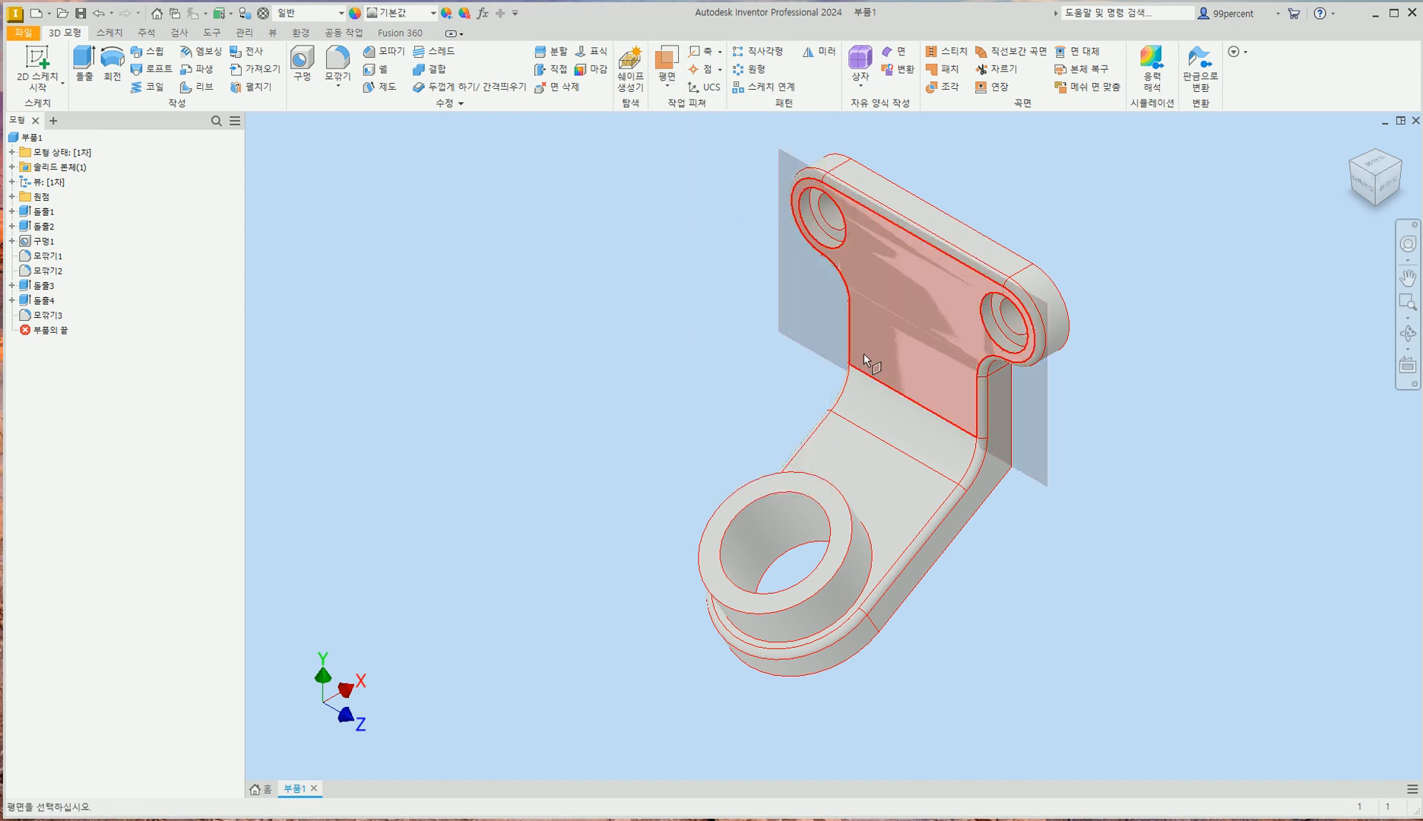
pyautogui.click(1002, 452)
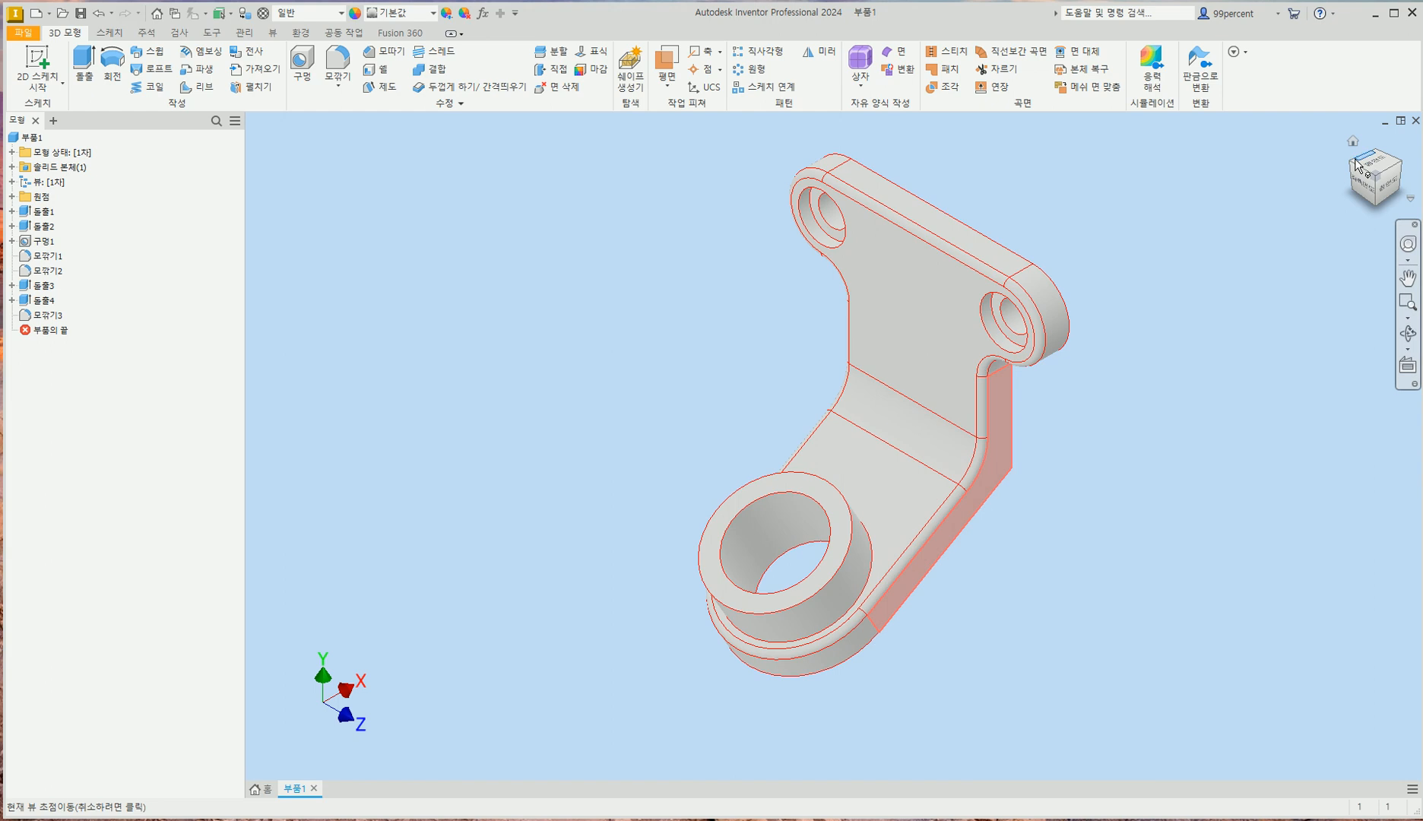
pyautogui.click(731, 500)
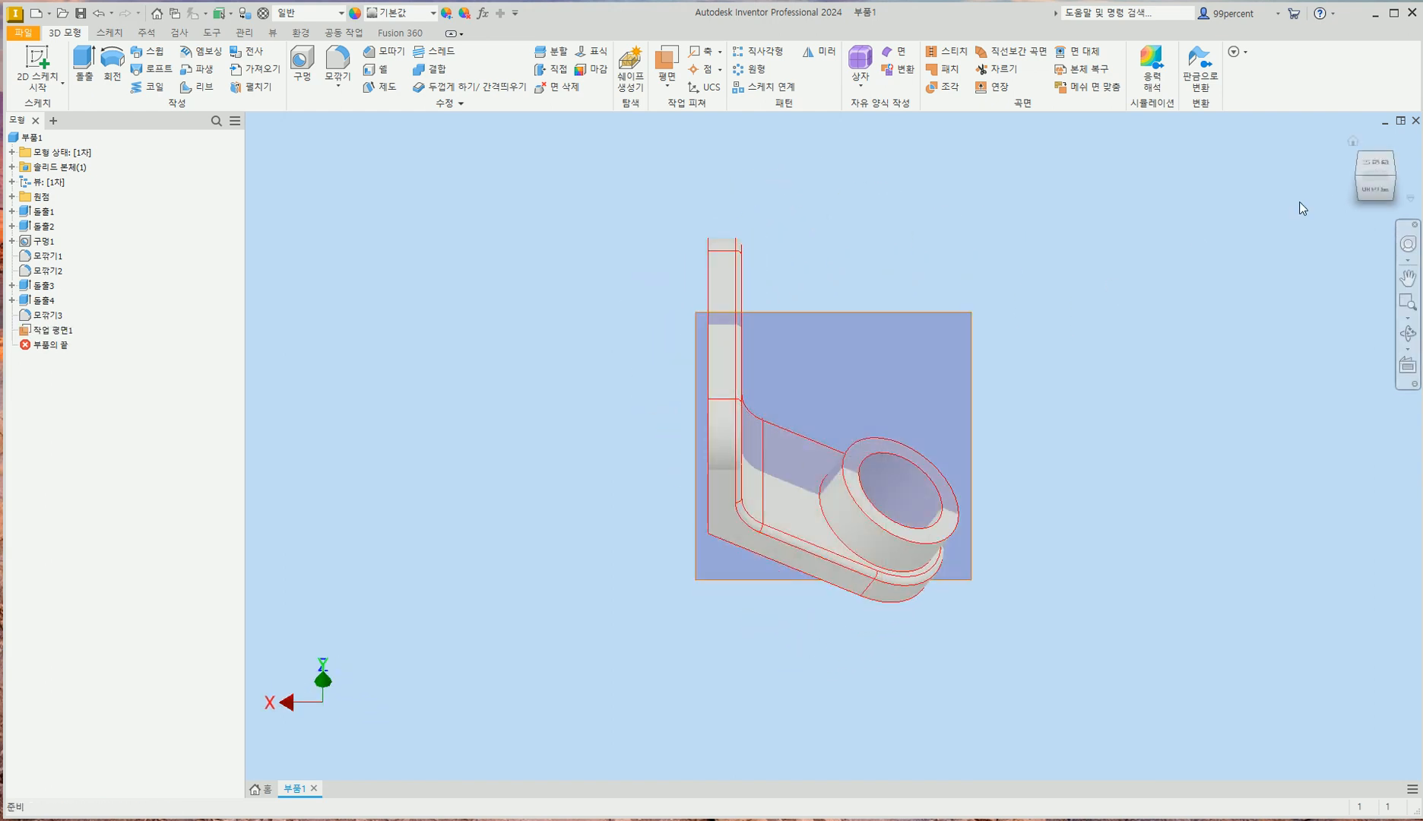
pyautogui.click(1357, 148)
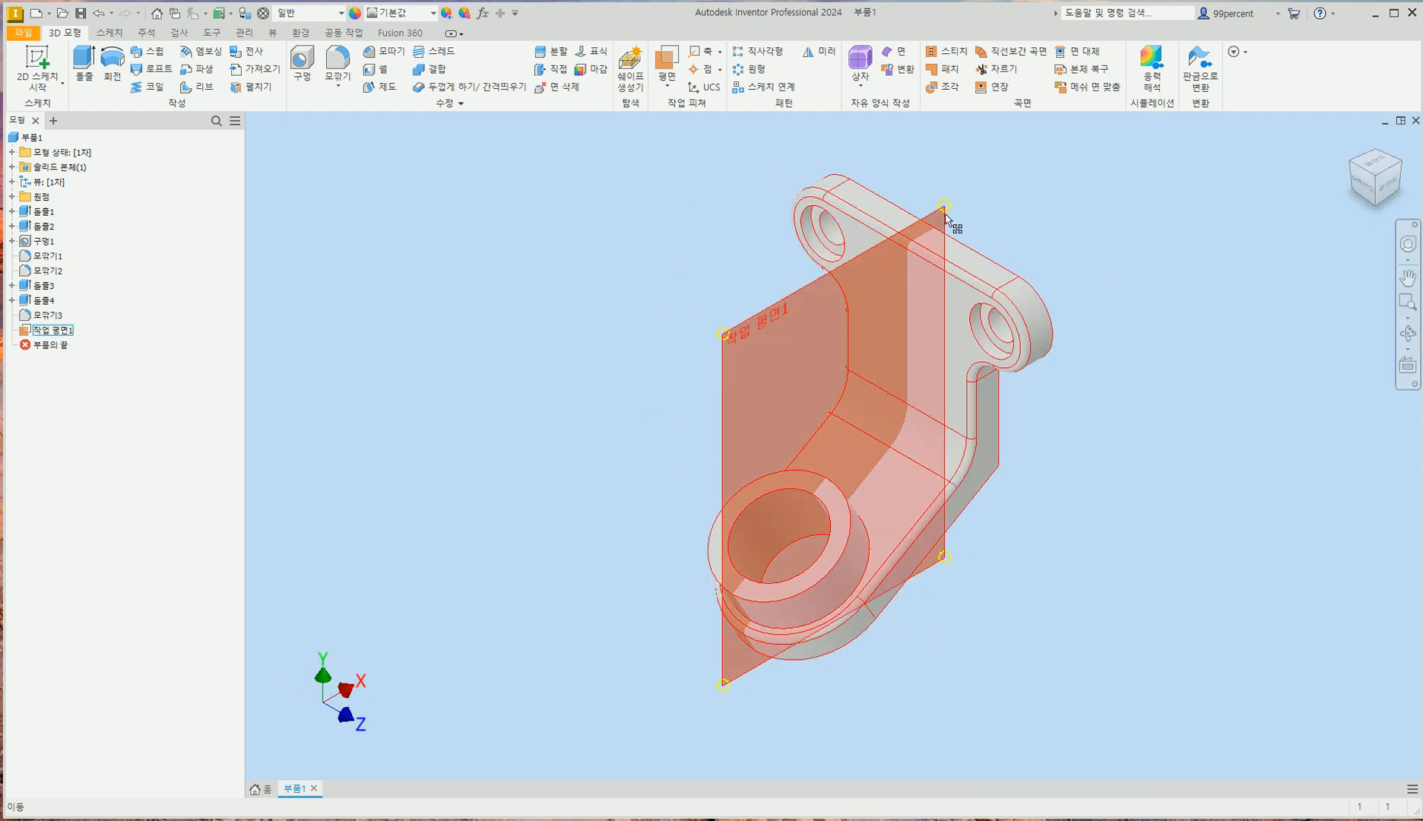
pyautogui.click(99, 14)
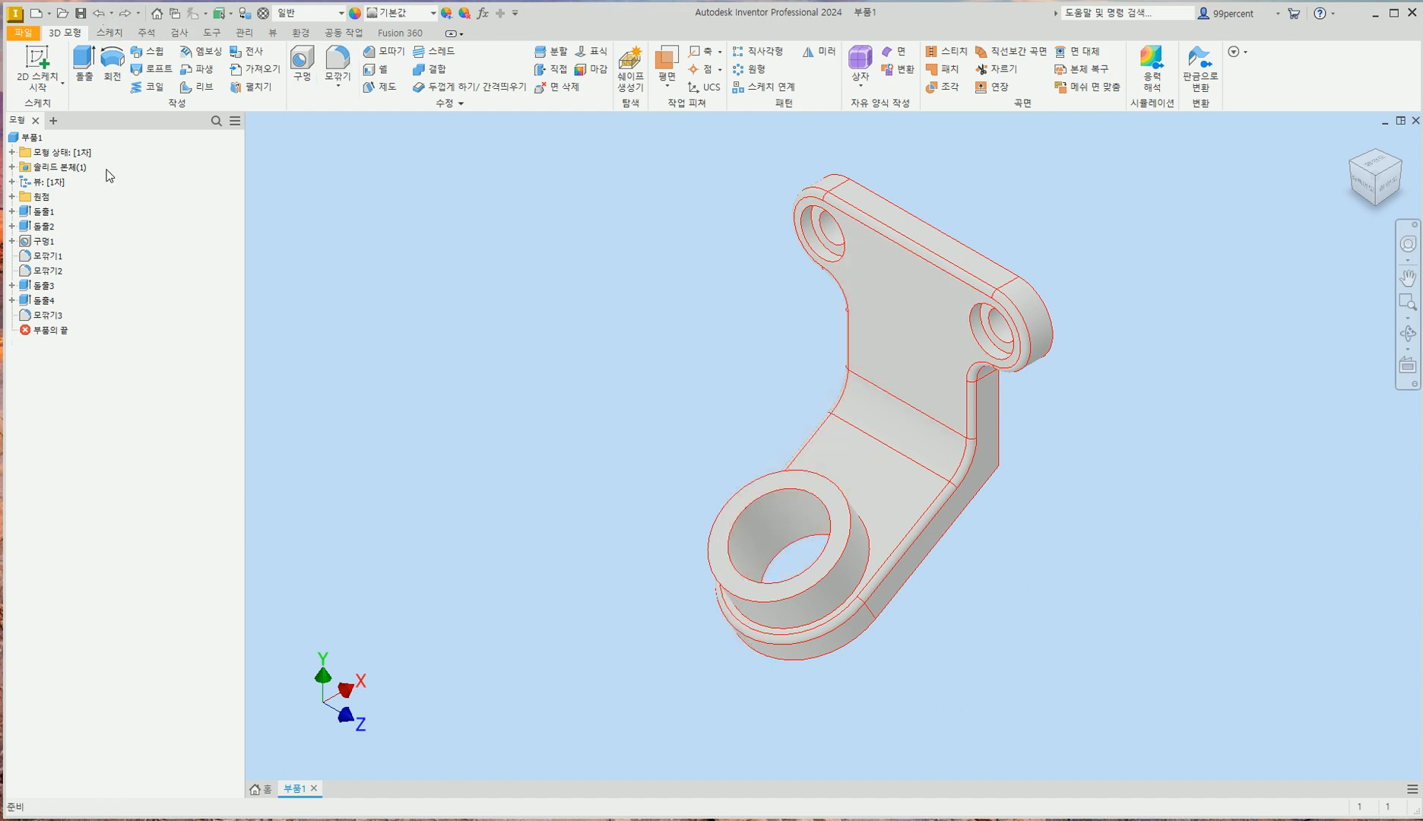
# - Start a sketch on the XY origin plane and slice the model's display at the sketch plane
pyautogui.click(11, 196)
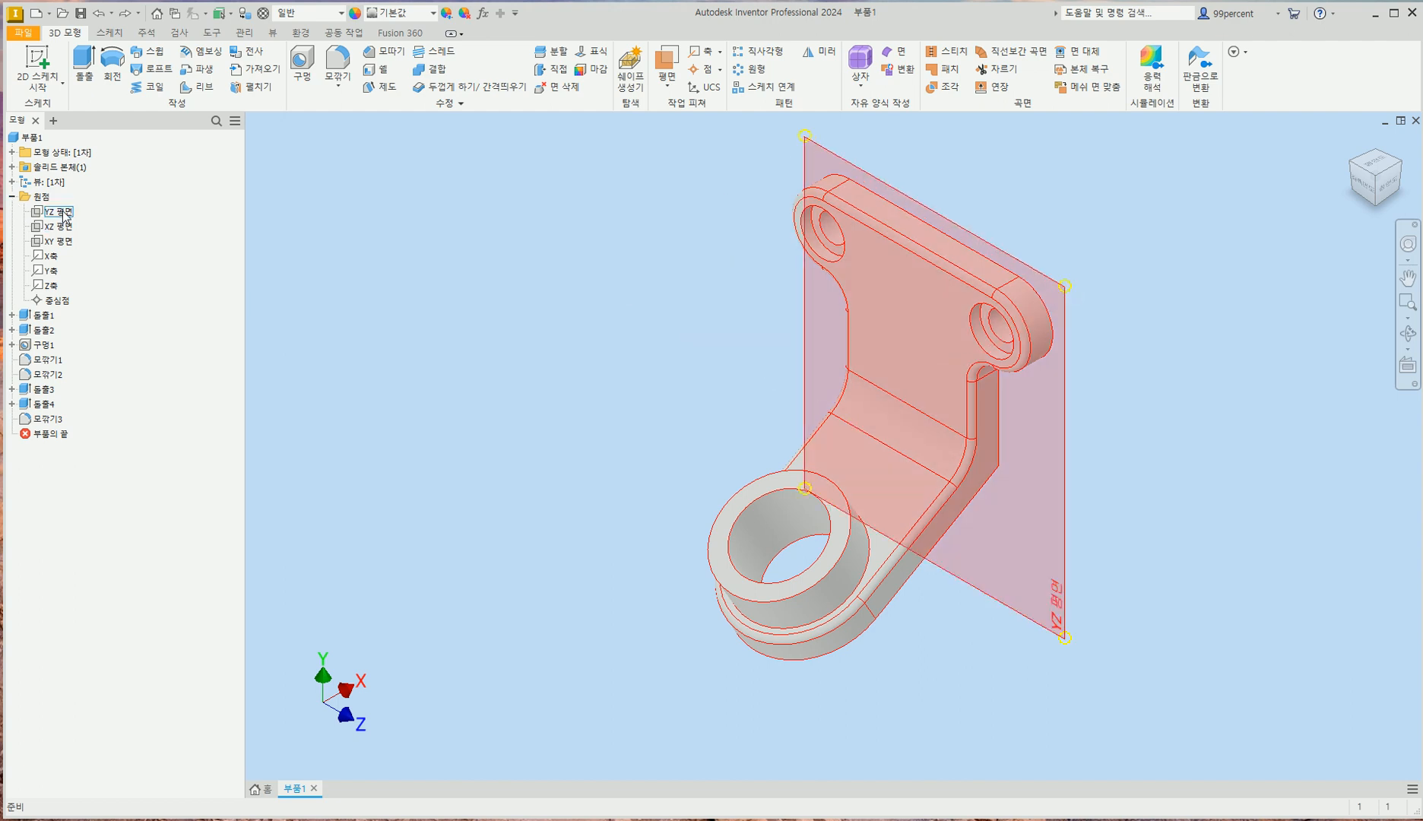
pyautogui.click(67, 241)
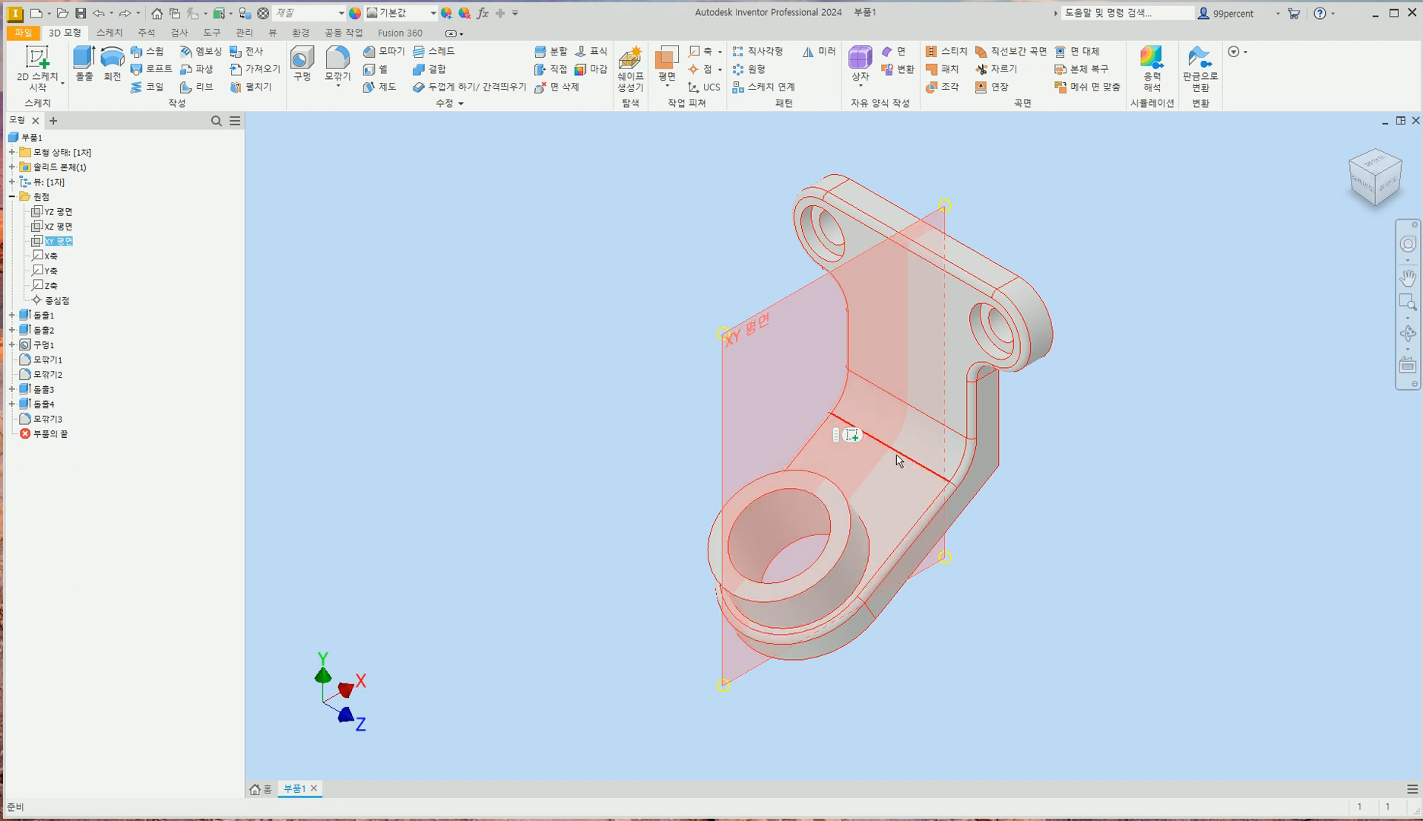
pyautogui.click(851, 434)
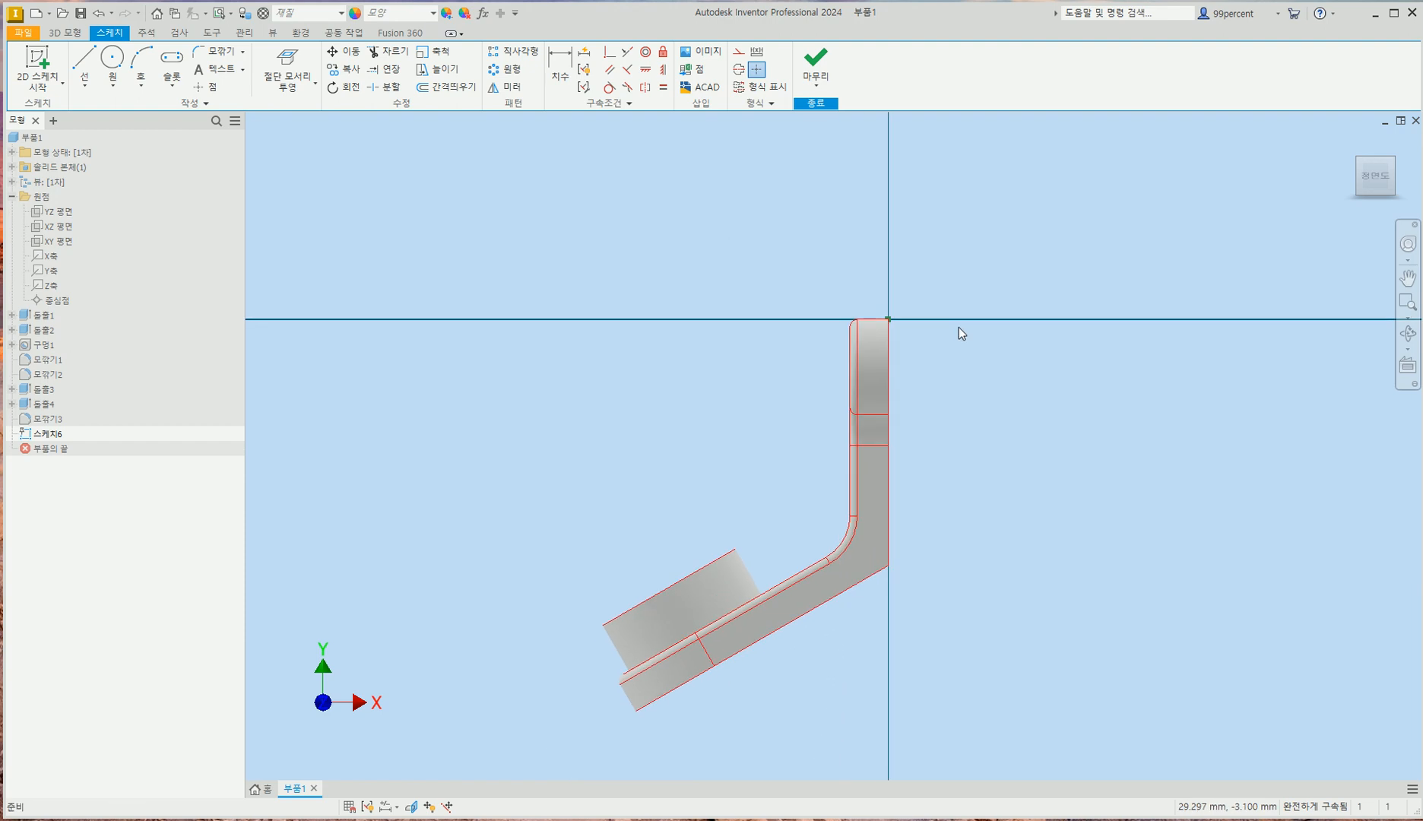
pyautogui.press('F7')
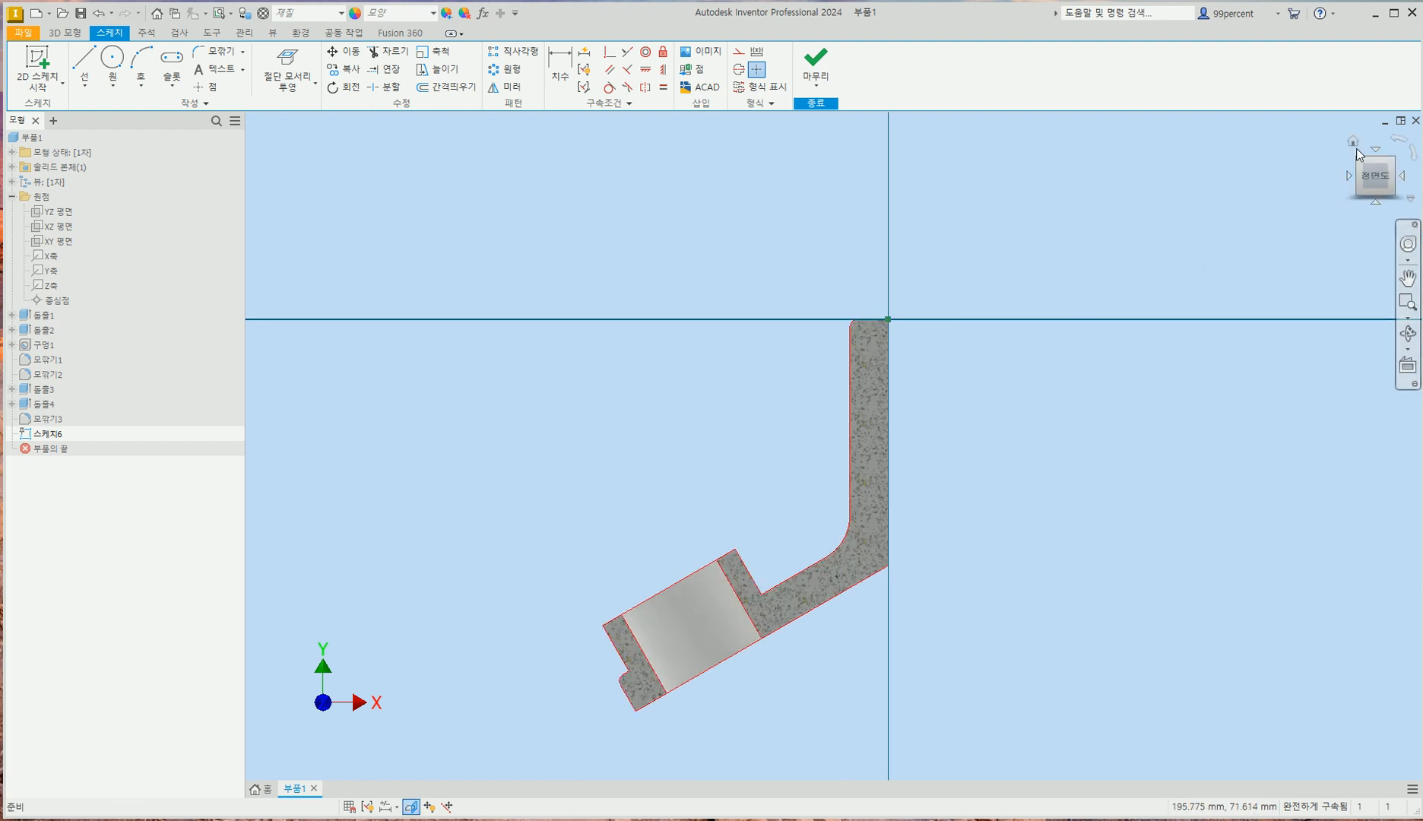
pyautogui.click(1353, 143)
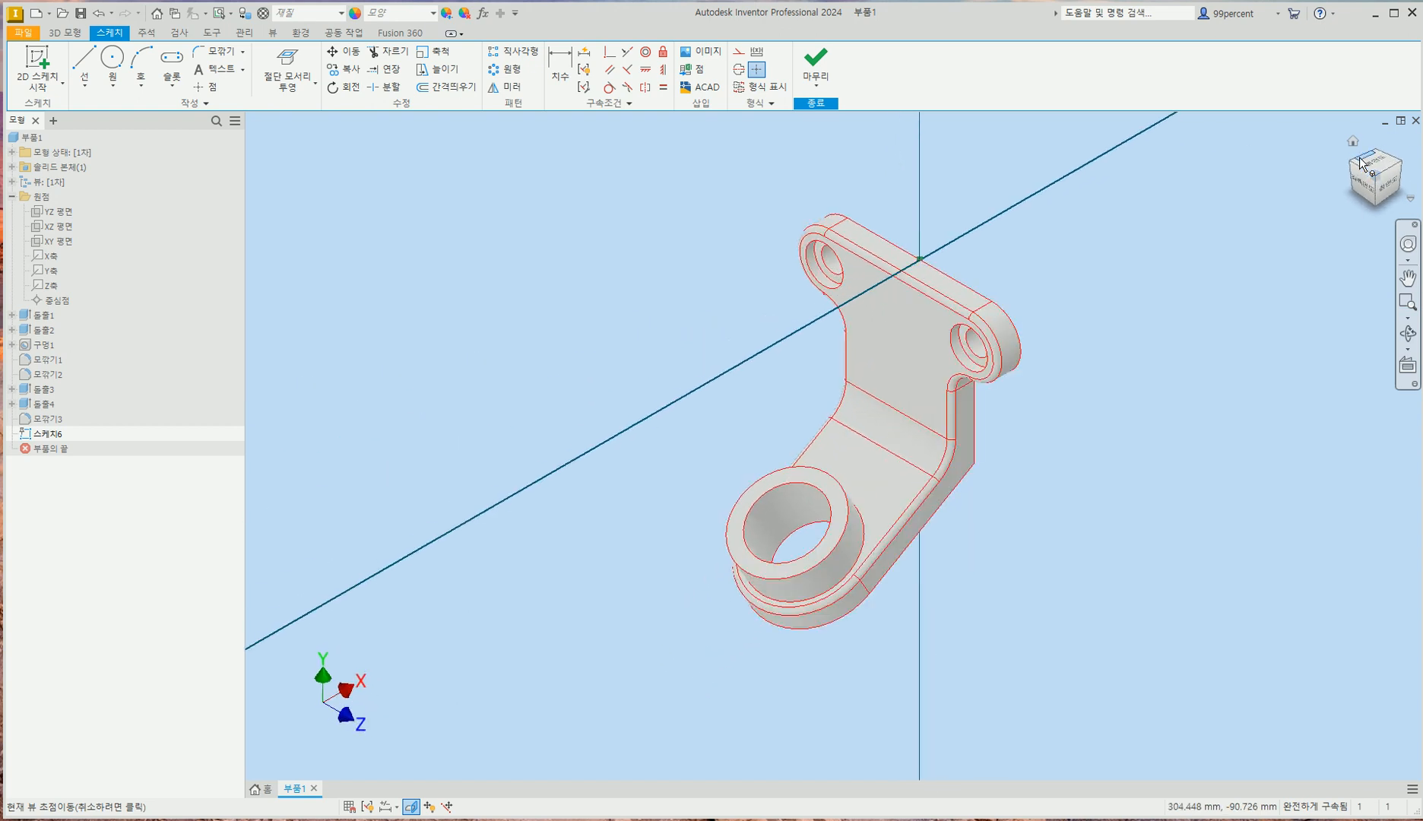
pyautogui.click(1388, 187)
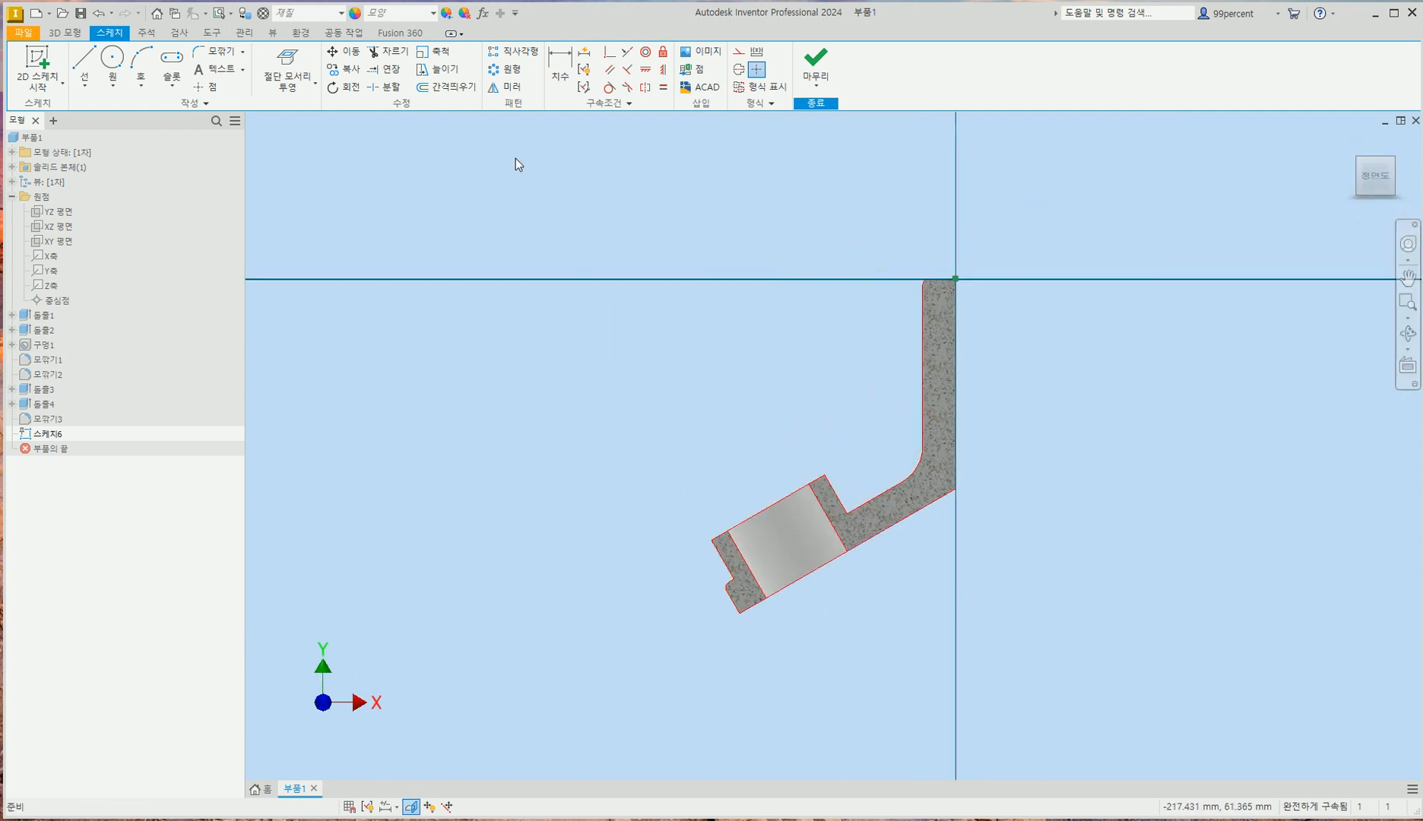
# - Project the cut edges of the sliced bracket section into the sketch on the XY plane
pyautogui.click(299, 87)
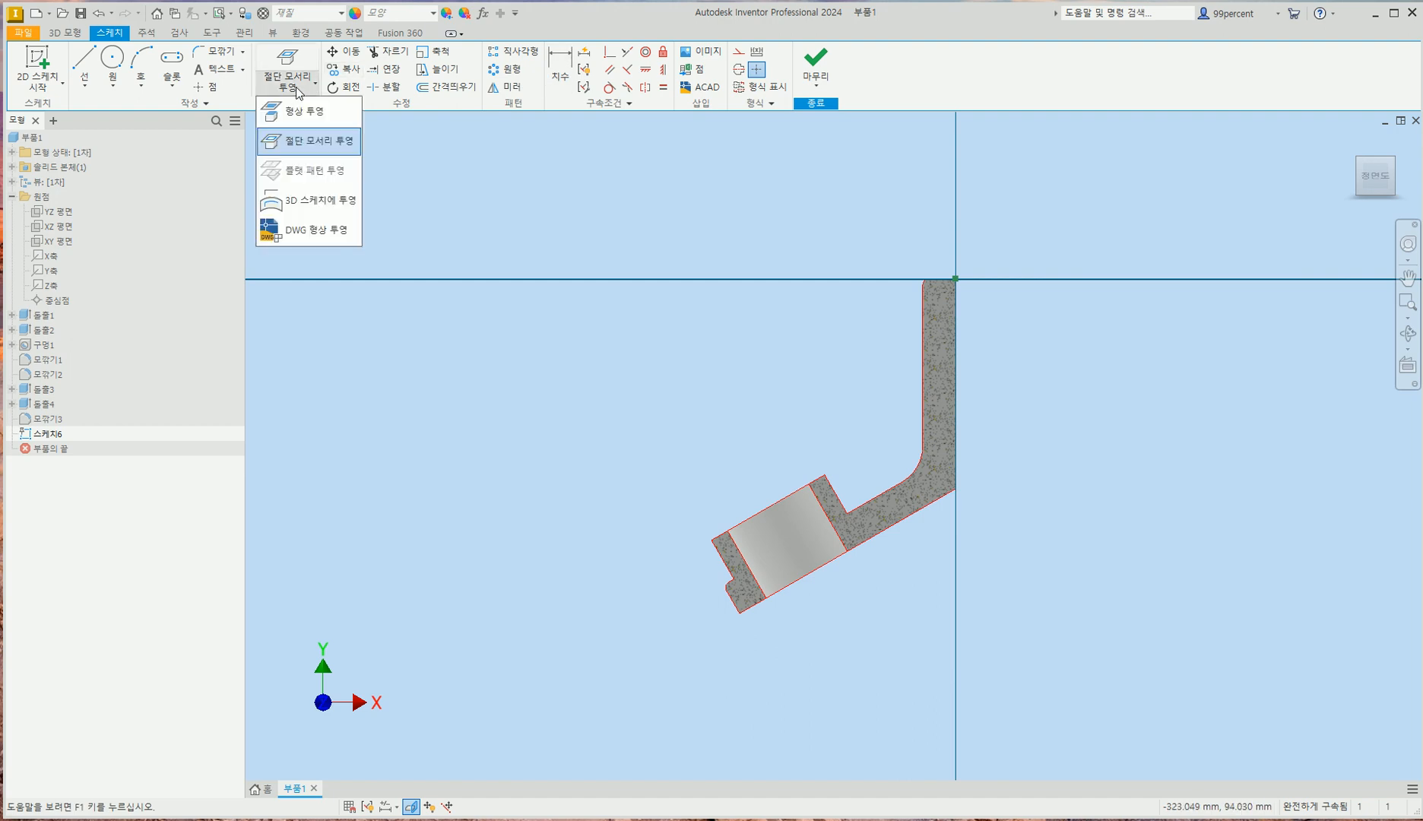
pyautogui.click(312, 146)
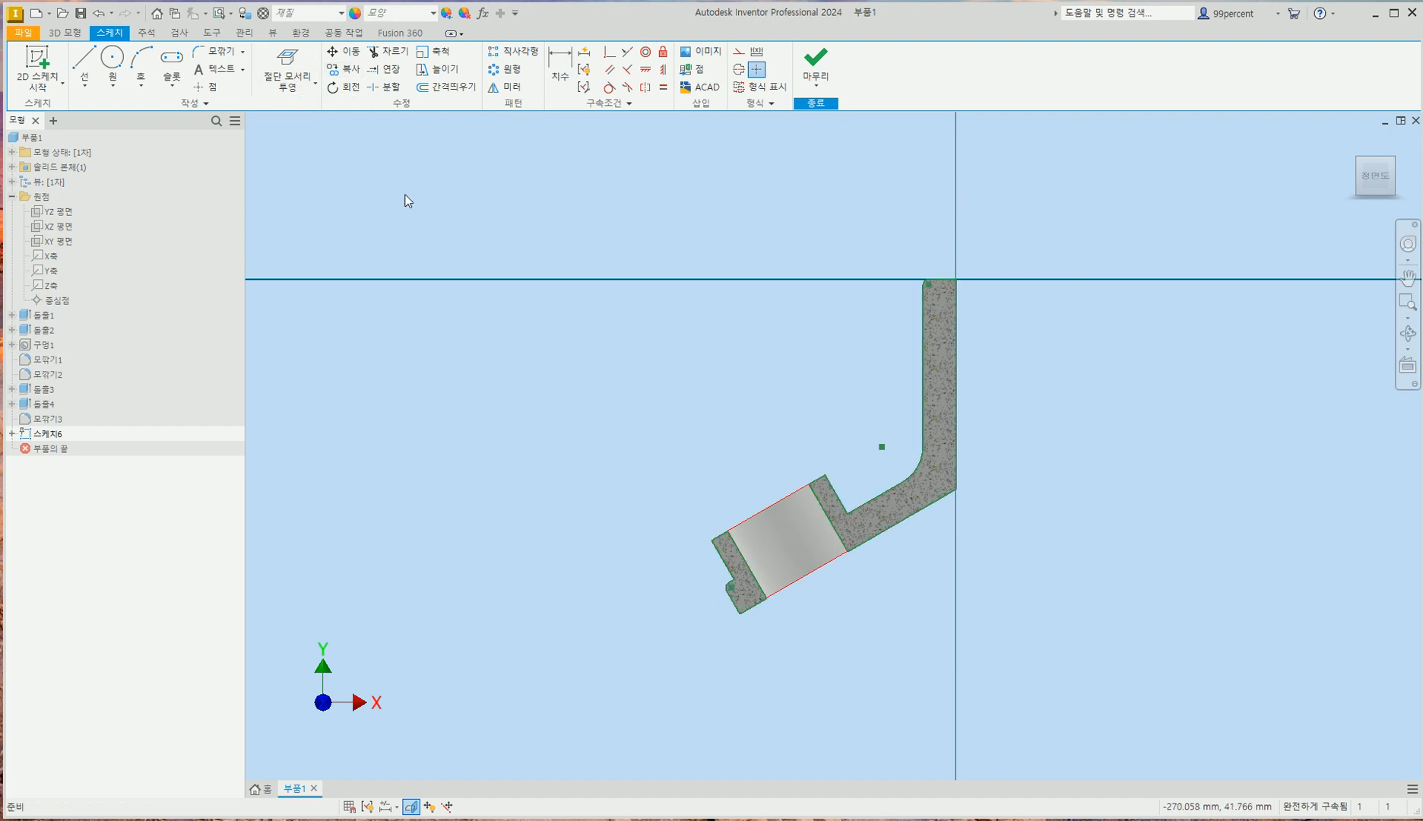
pyautogui.scroll(3, 760, 336)
pyautogui.moveTo(812, 361); pyautogui.dragTo(655, 320, button='middle')
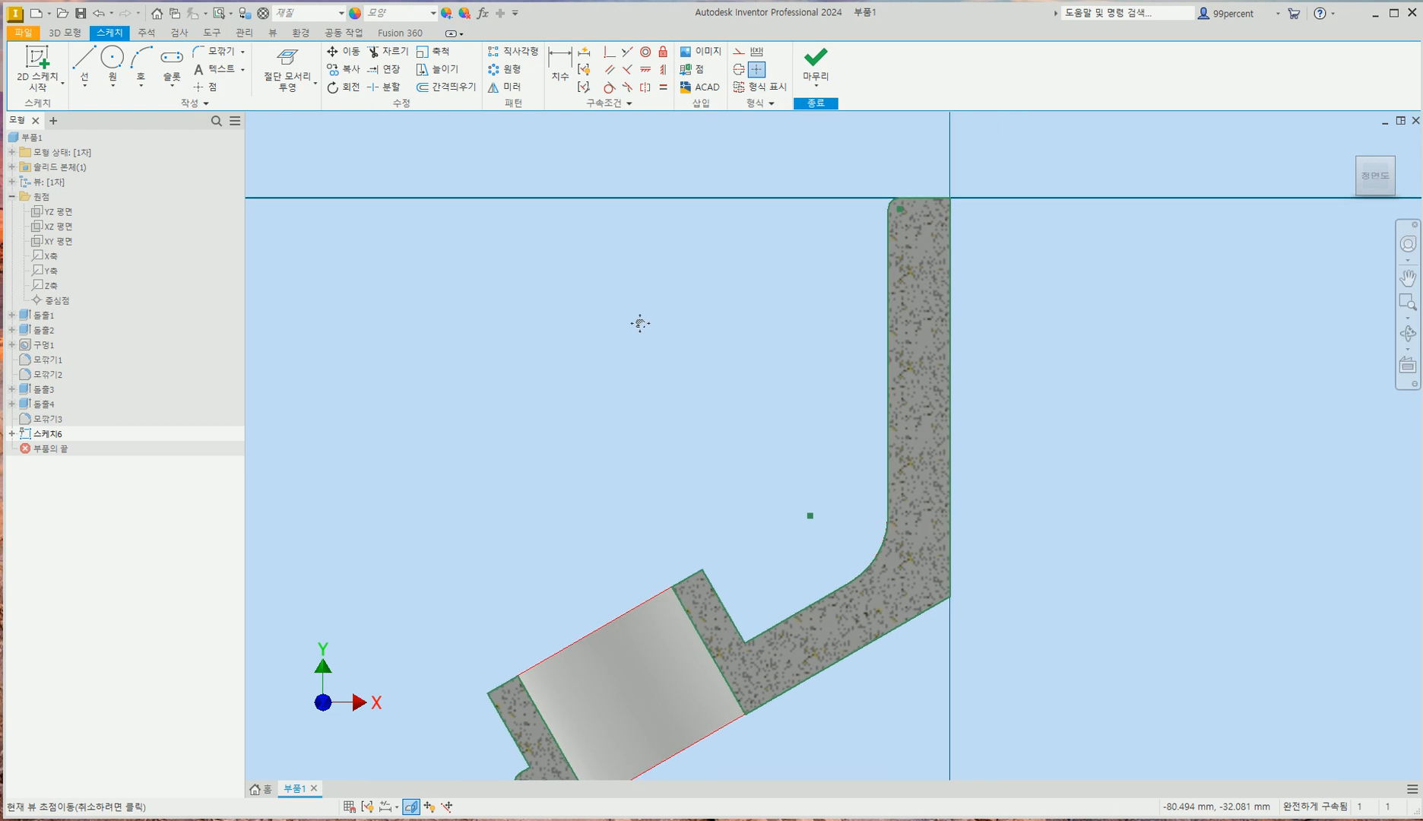
pyautogui.scroll(3, 608, 311)
pyautogui.scroll(-4, 630, 312)
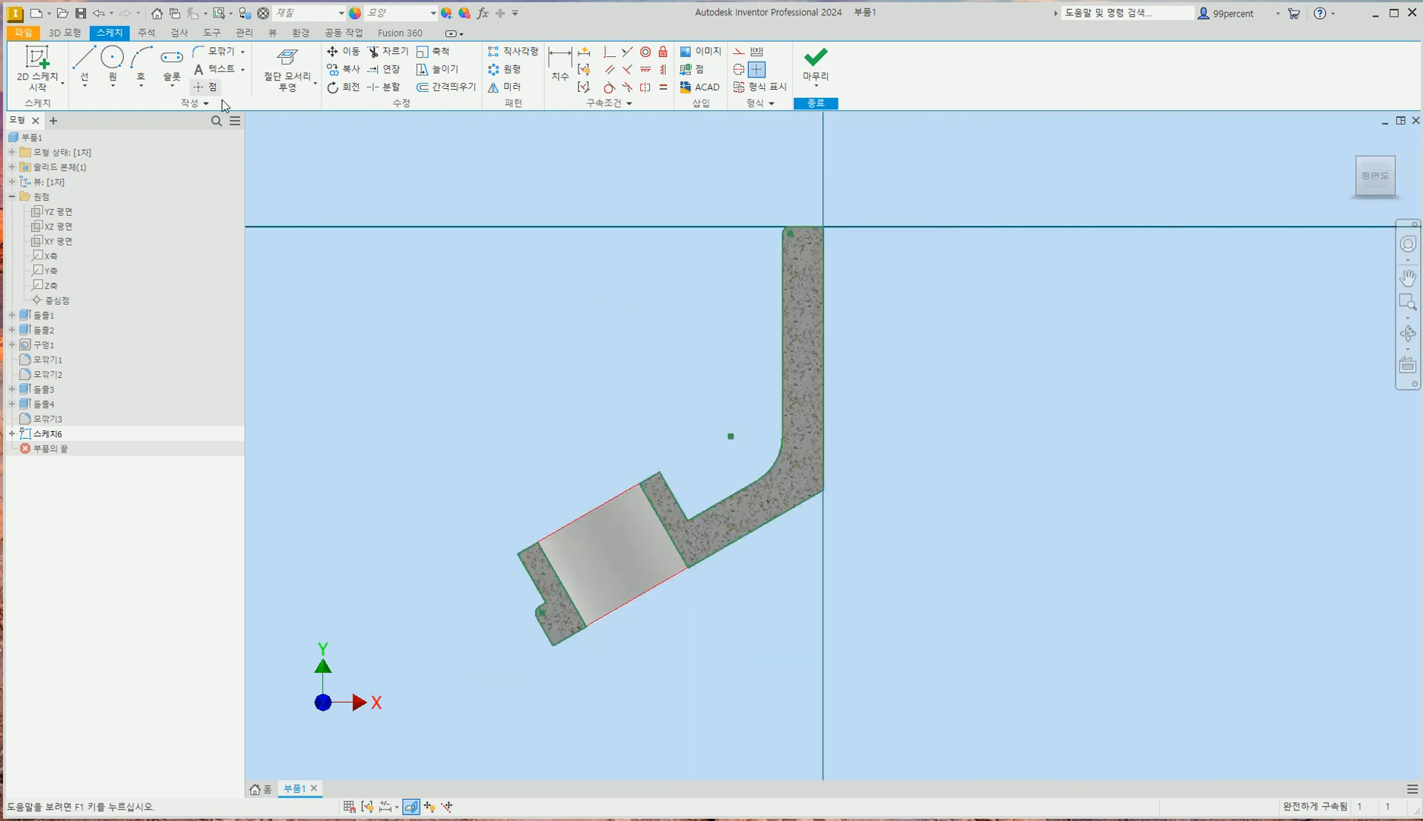
# - Sketch a slanted line from above the upright plate's inner corner down to the boss's inner side edge
pyautogui.click(84, 61)
pyautogui.scroll(5, 730, 228)
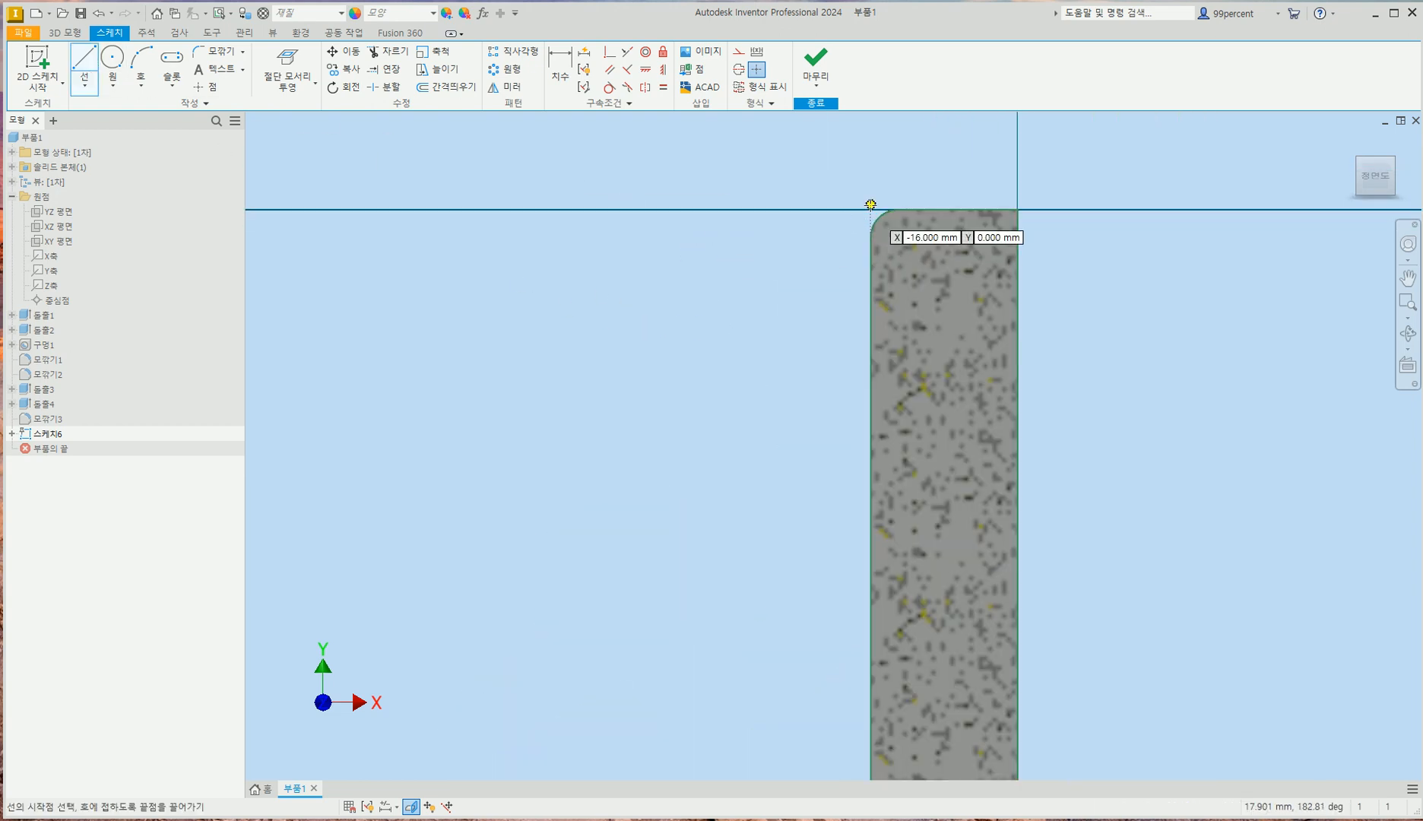
pyautogui.scroll(-2, 865, 218)
pyautogui.scroll(-3, 794, 336)
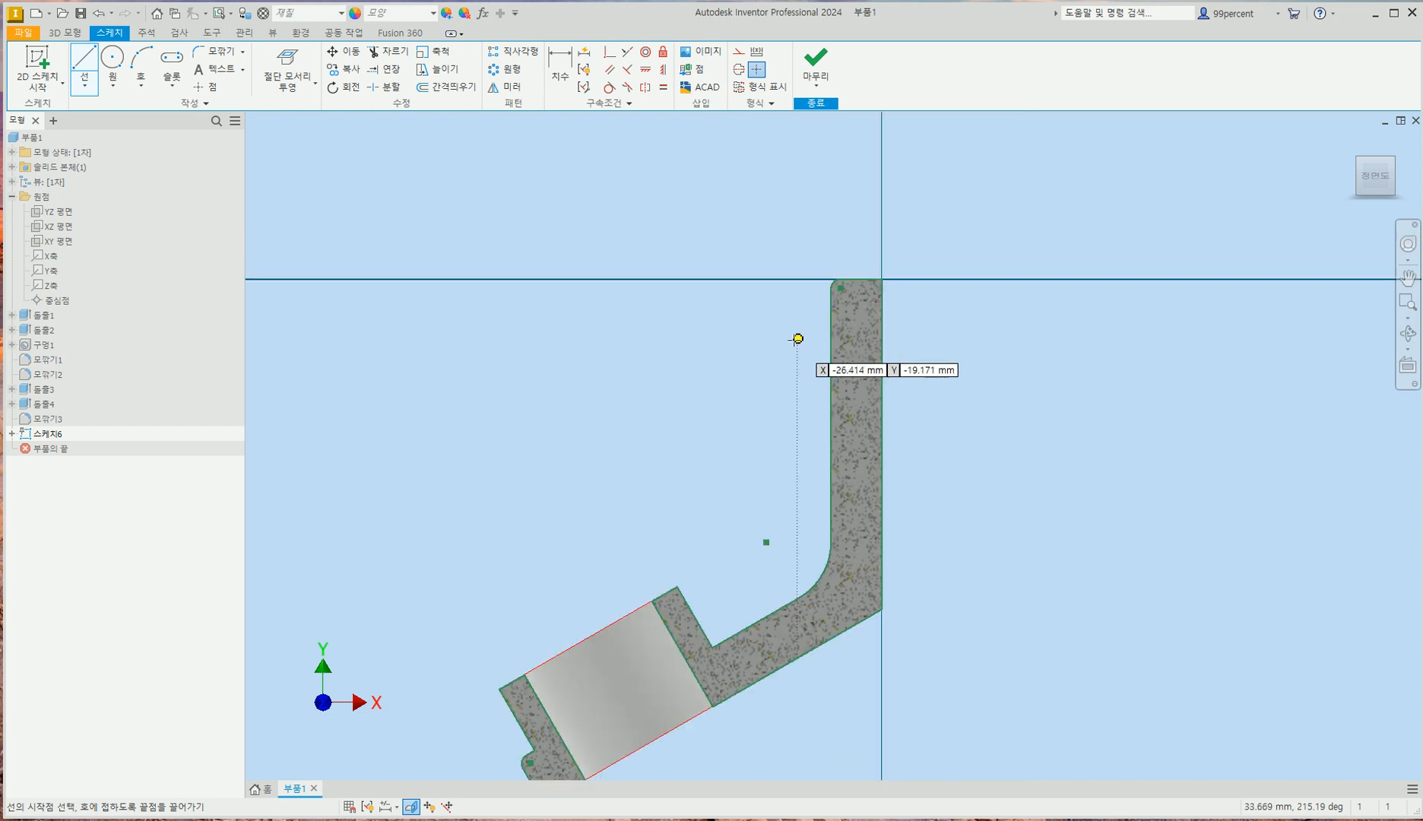
pyautogui.click(841, 231)
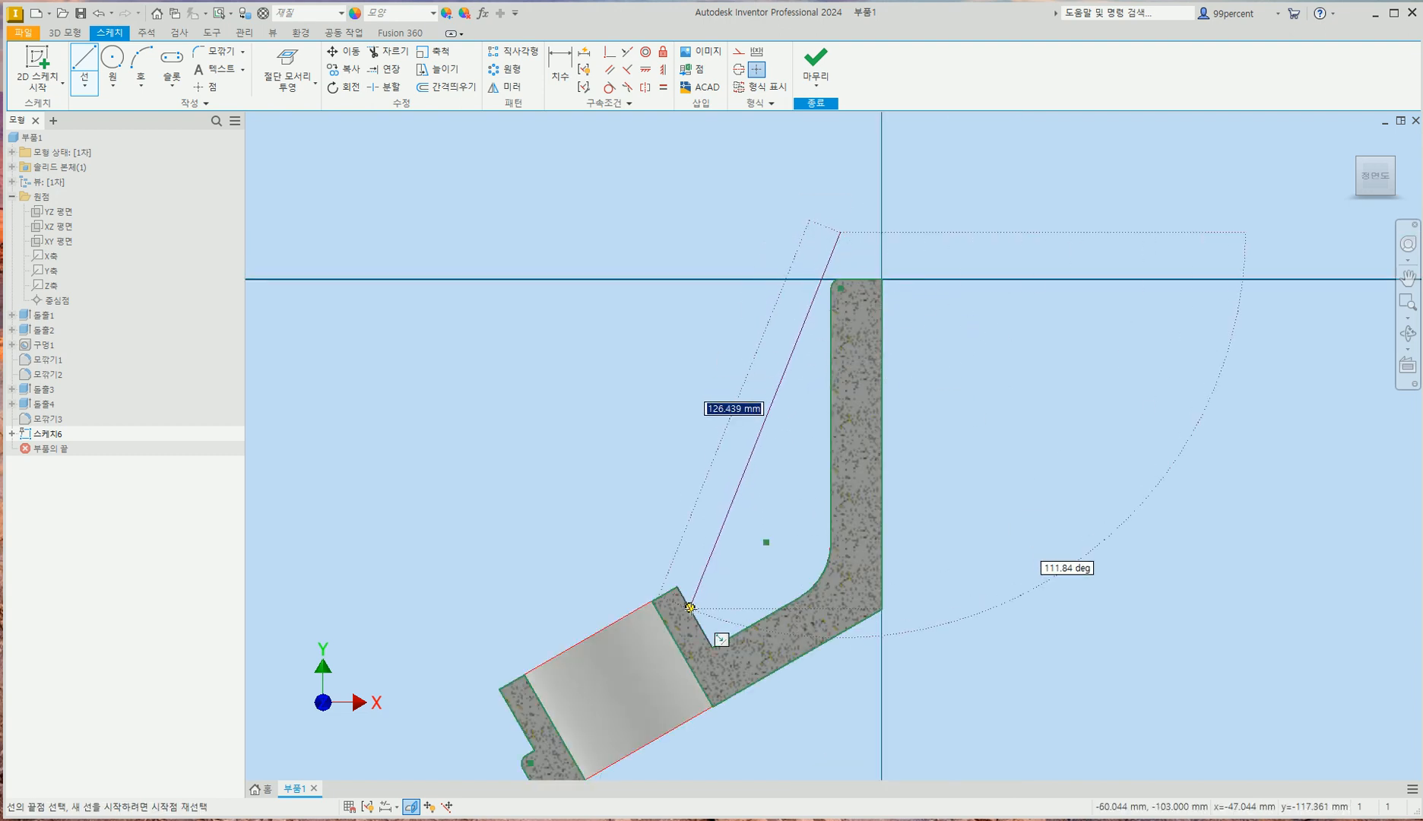
pyautogui.scroll(3, 689, 607)
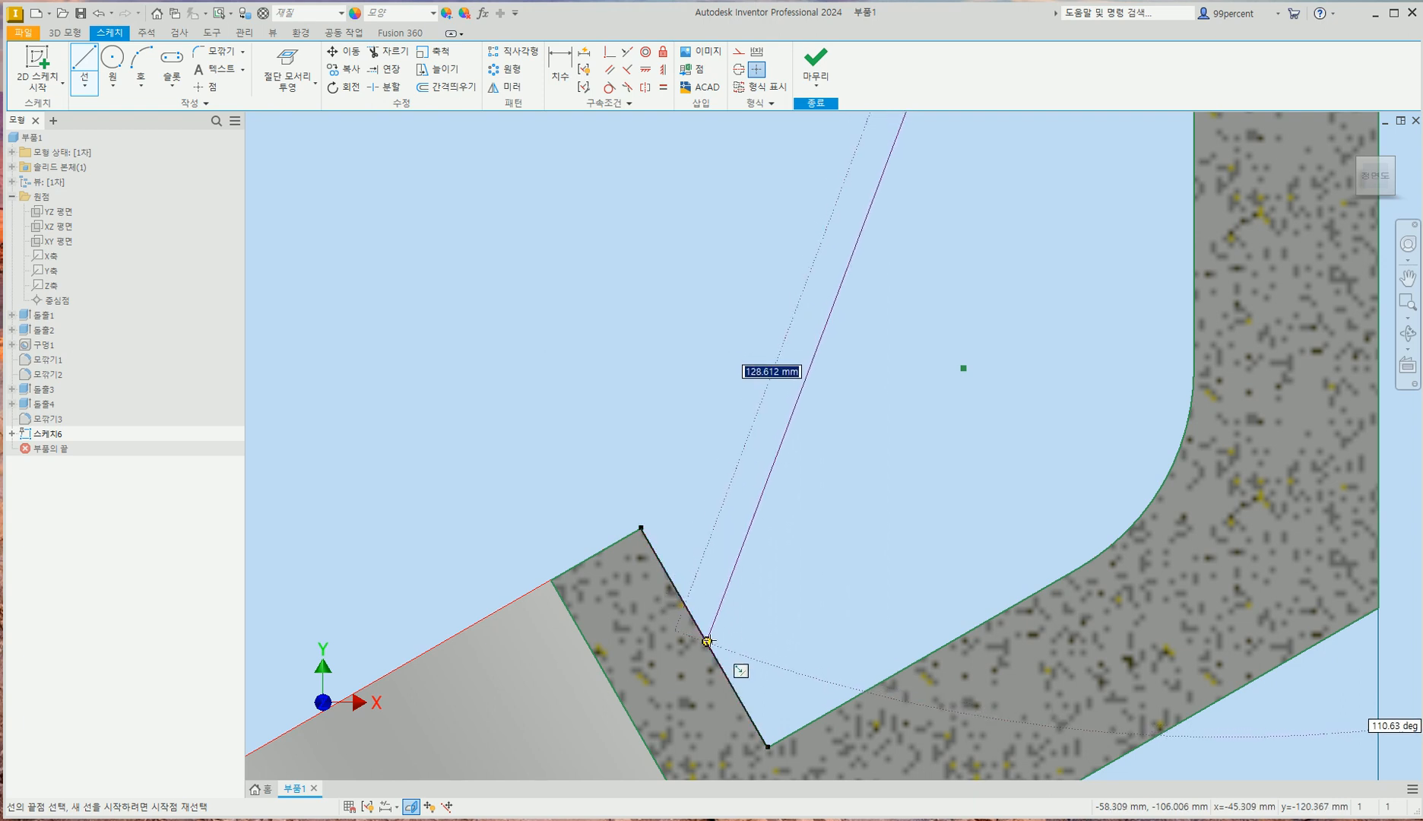
pyautogui.doubleClick(677, 589)
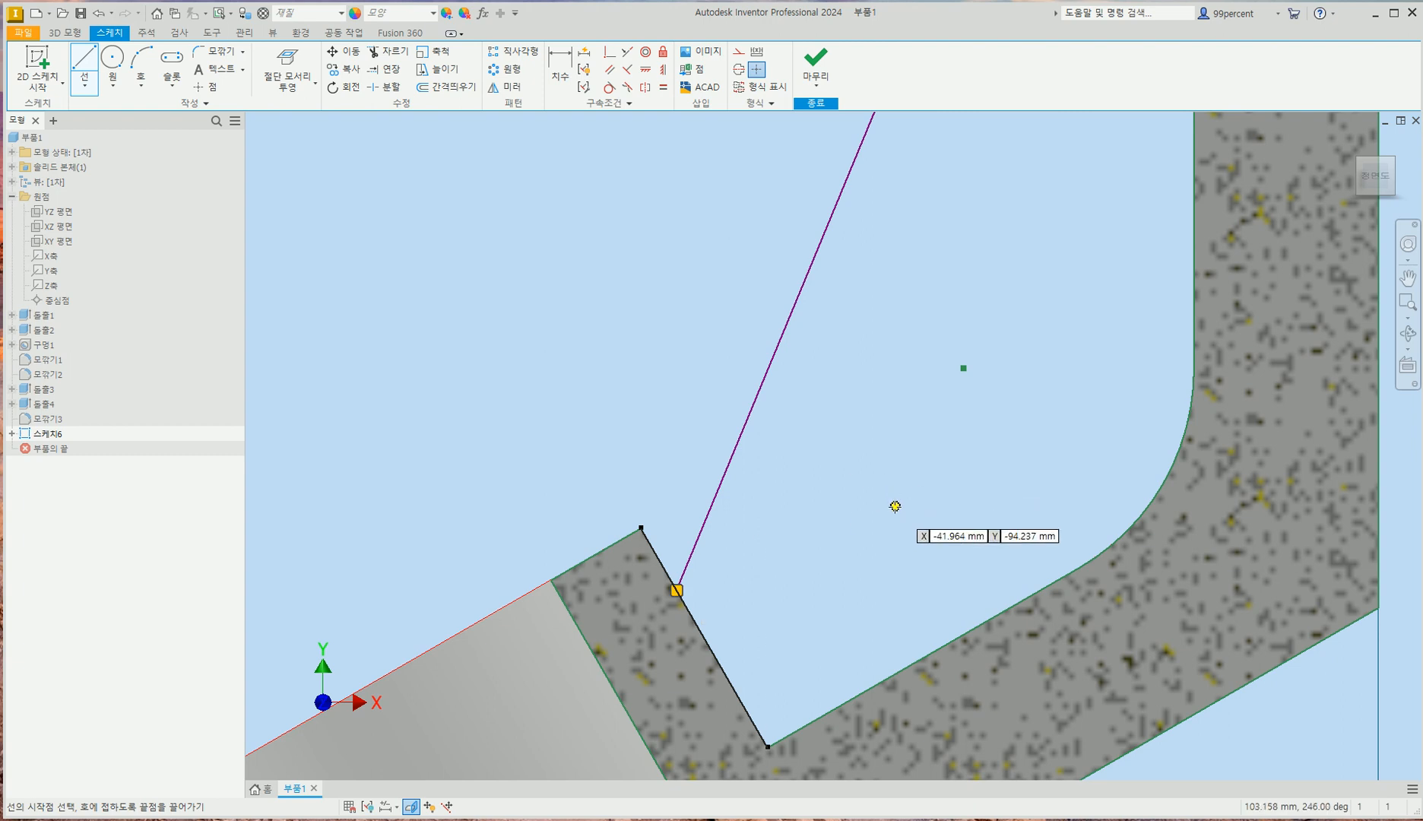
pyautogui.scroll(-2, 894, 502)
pyautogui.press('Escape')
pyautogui.scroll(-3, 931, 426)
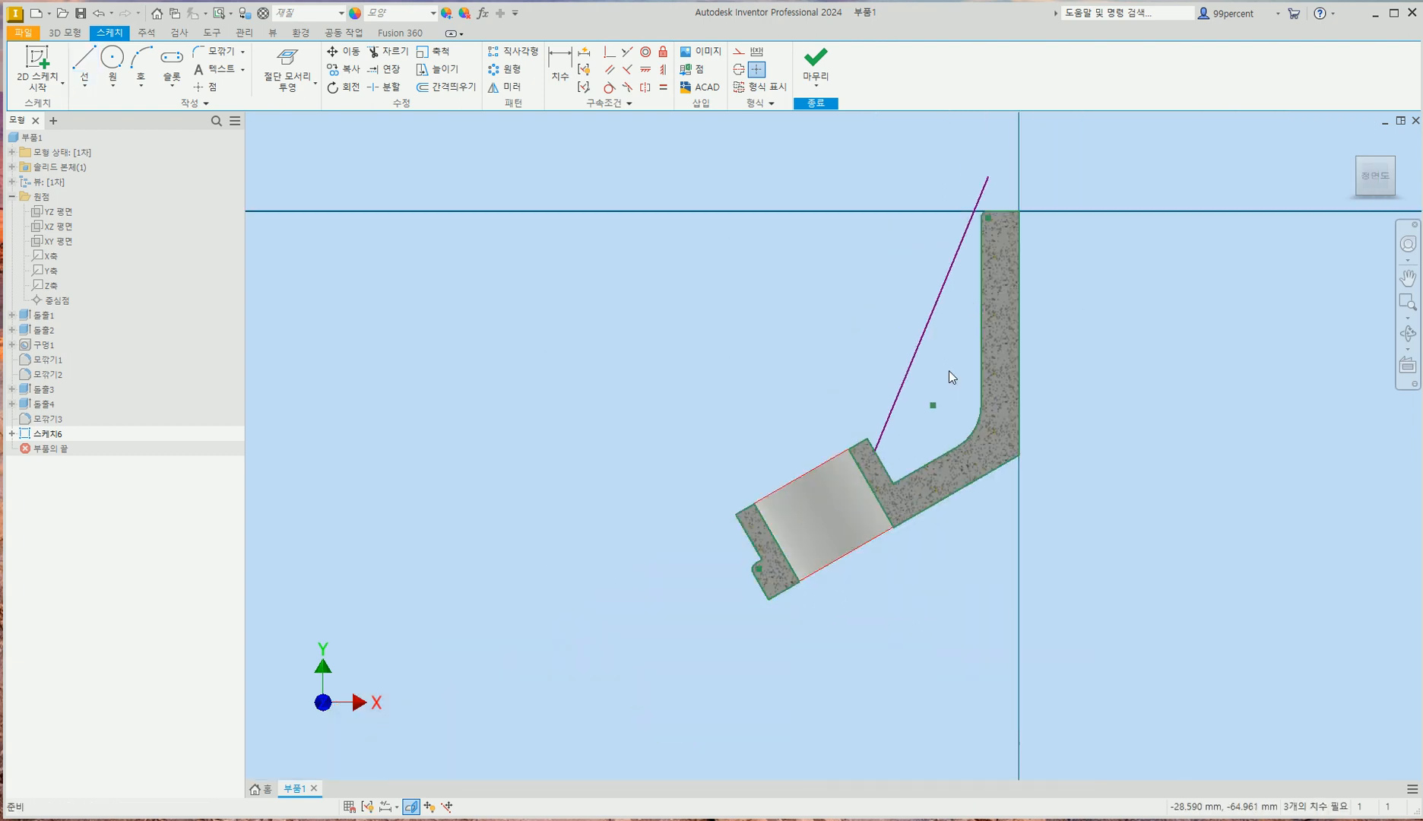
# - Make the slanted line tangent to the upright plate's rounded upper corner and trim the part extending beyond the tangent point
pyautogui.scroll(5, 1003, 199)
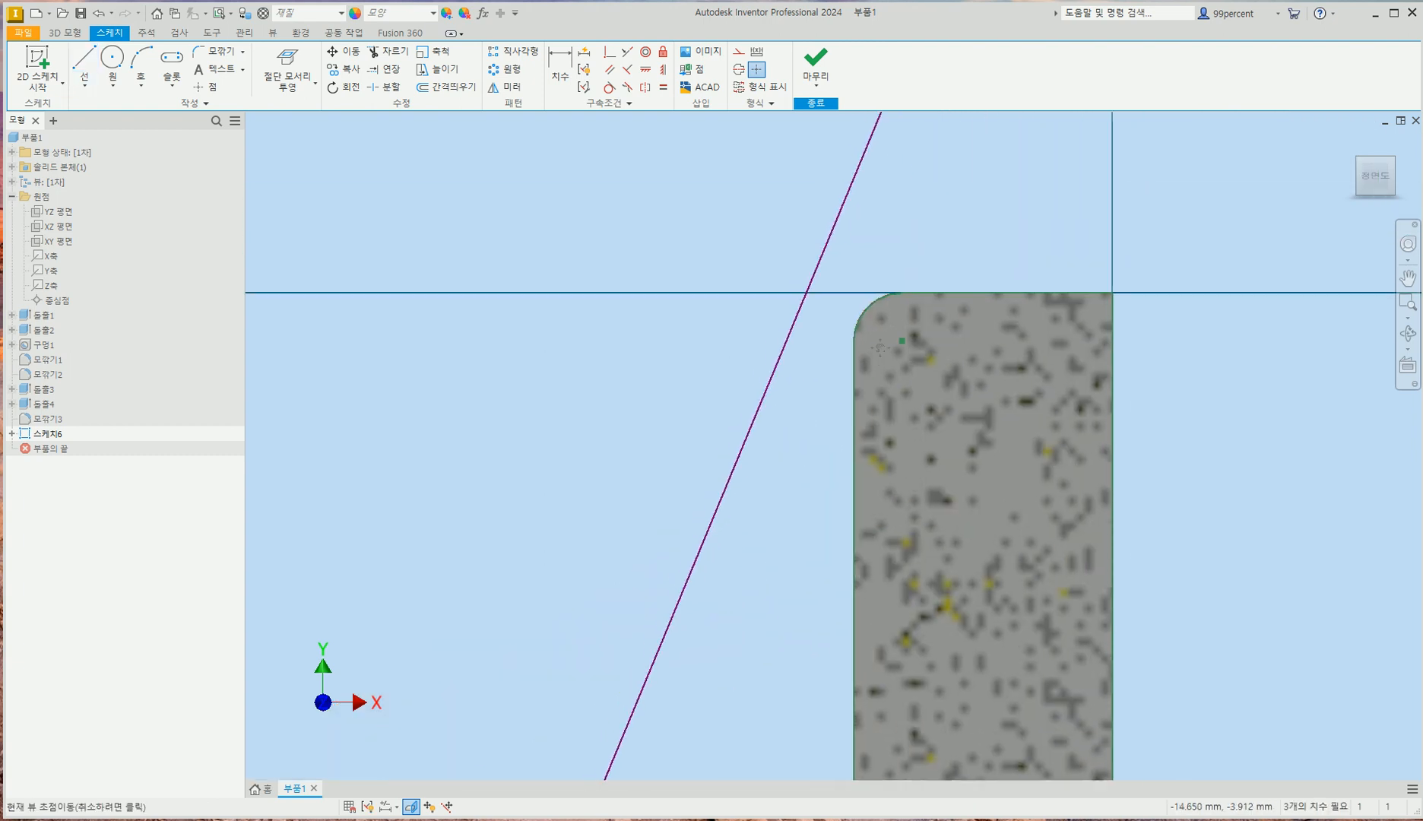
pyautogui.click(609, 88)
pyautogui.click(788, 308)
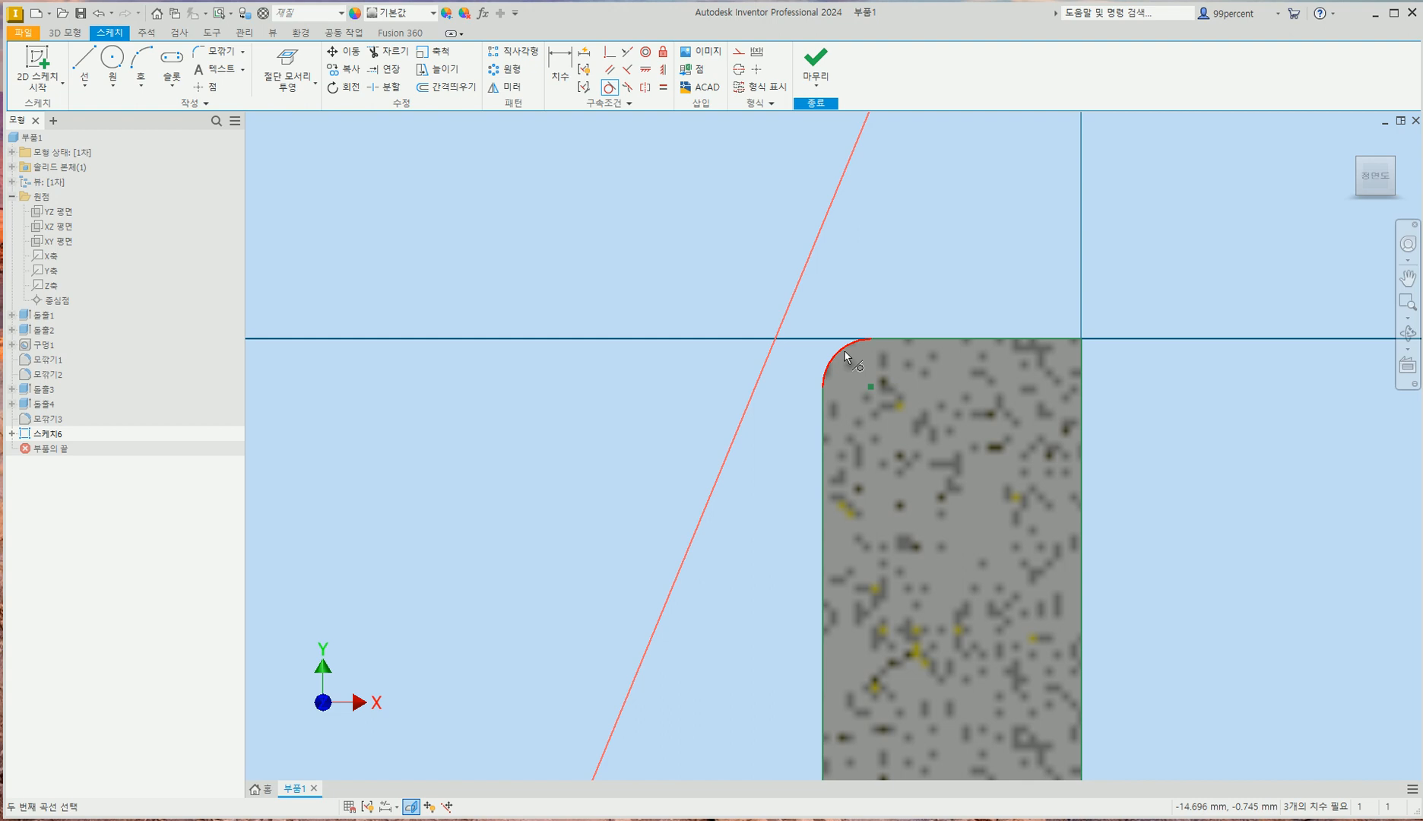
pyautogui.click(848, 356)
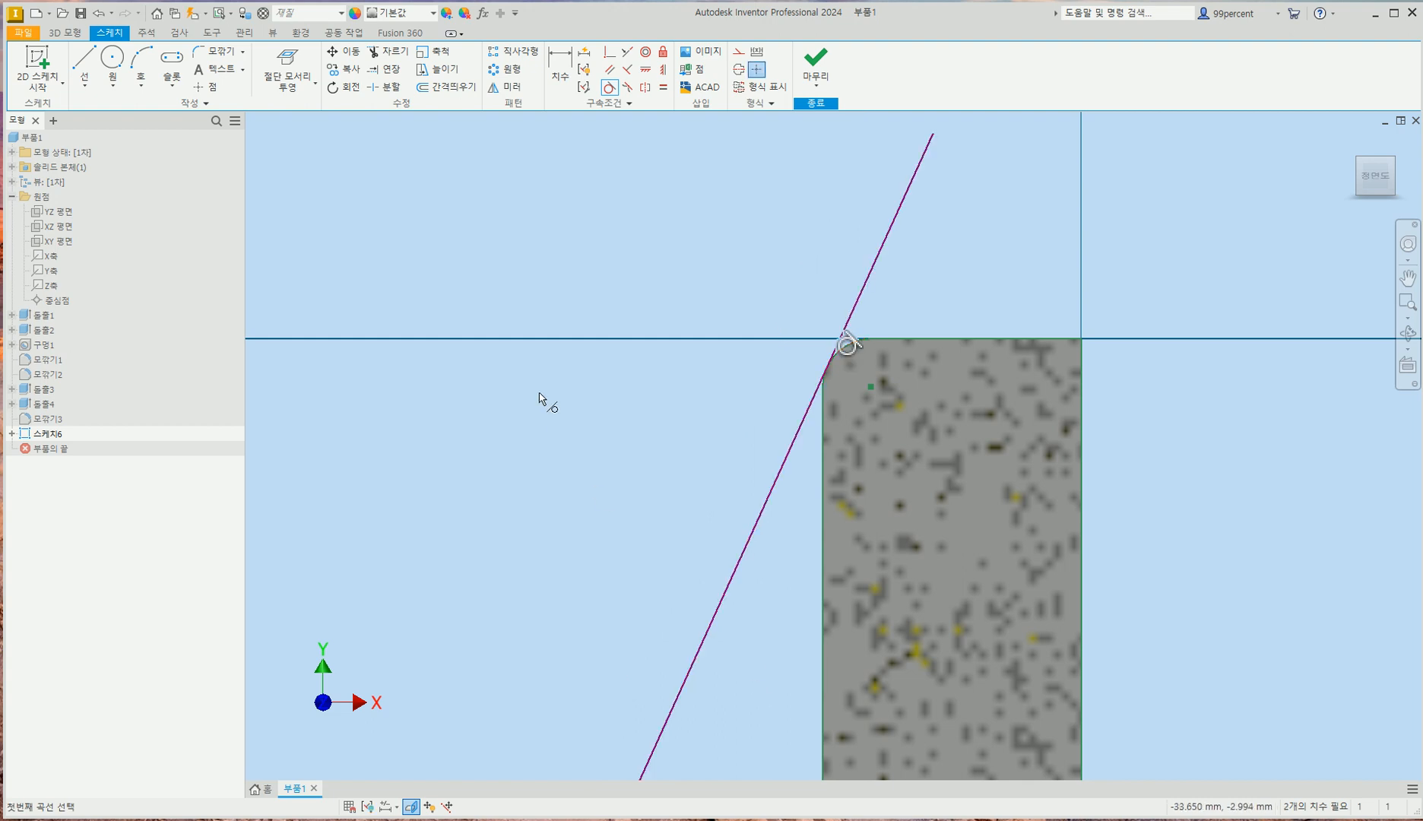
pyautogui.click(389, 51)
pyautogui.click(876, 242)
# - Dimension the angle between the slanted line and the upright plate's inner edge as 25 degrees
pyautogui.scroll(2, 807, 523)
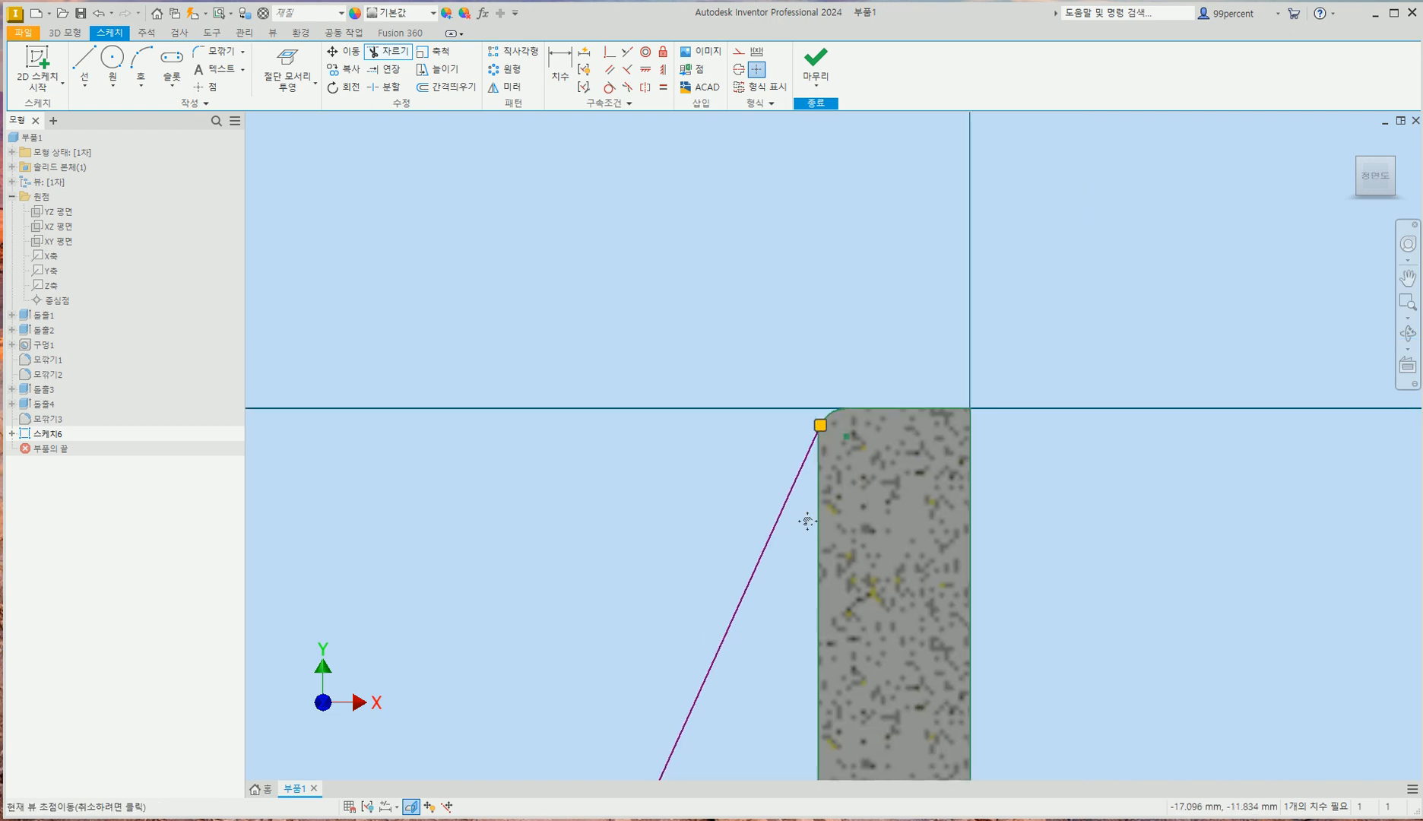
pyautogui.moveTo(806, 529); pyautogui.dragTo(862, 238, button='middle')
pyautogui.scroll(2, 854, 312)
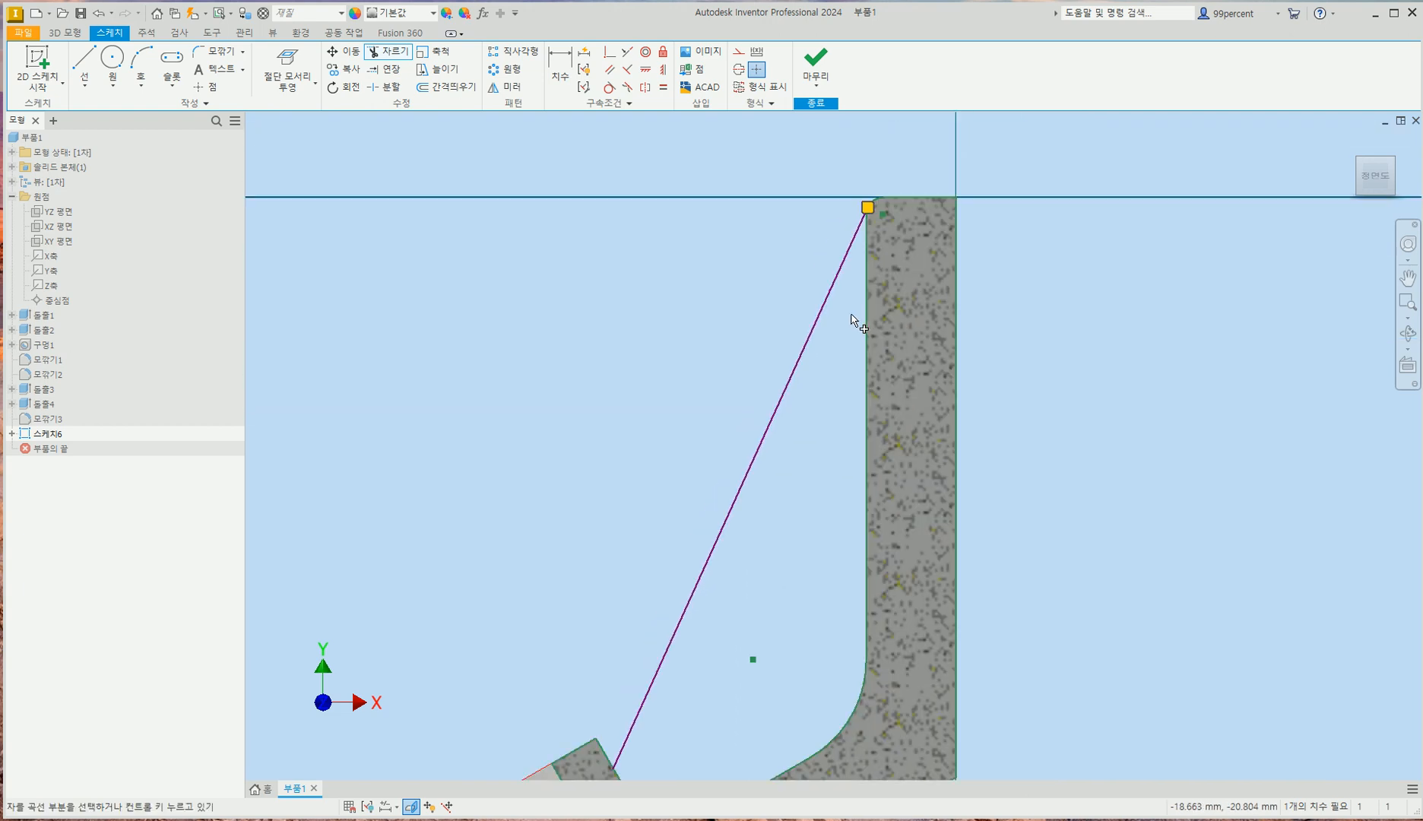
pyautogui.click(560, 76)
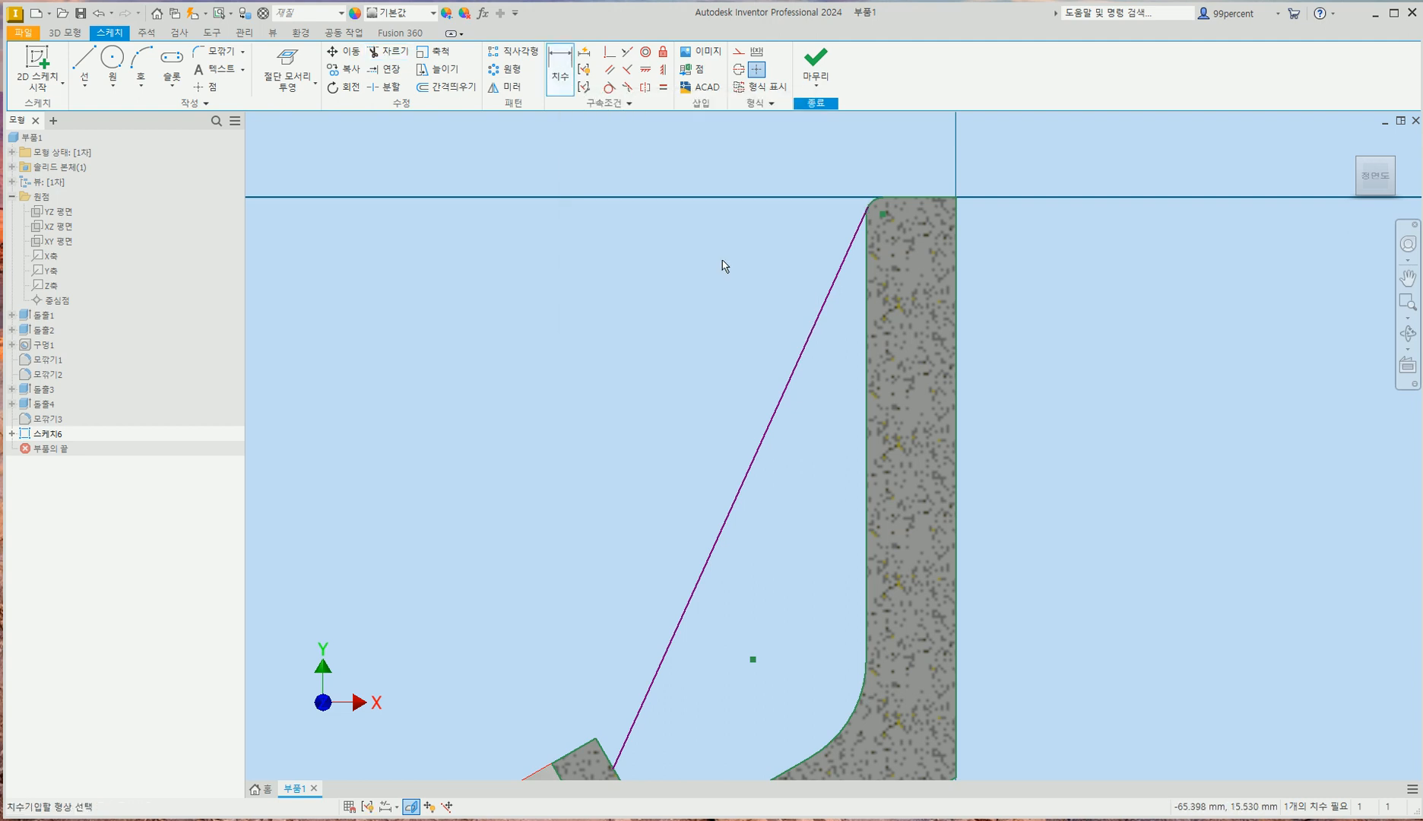
pyautogui.click(864, 343)
pyautogui.click(790, 386)
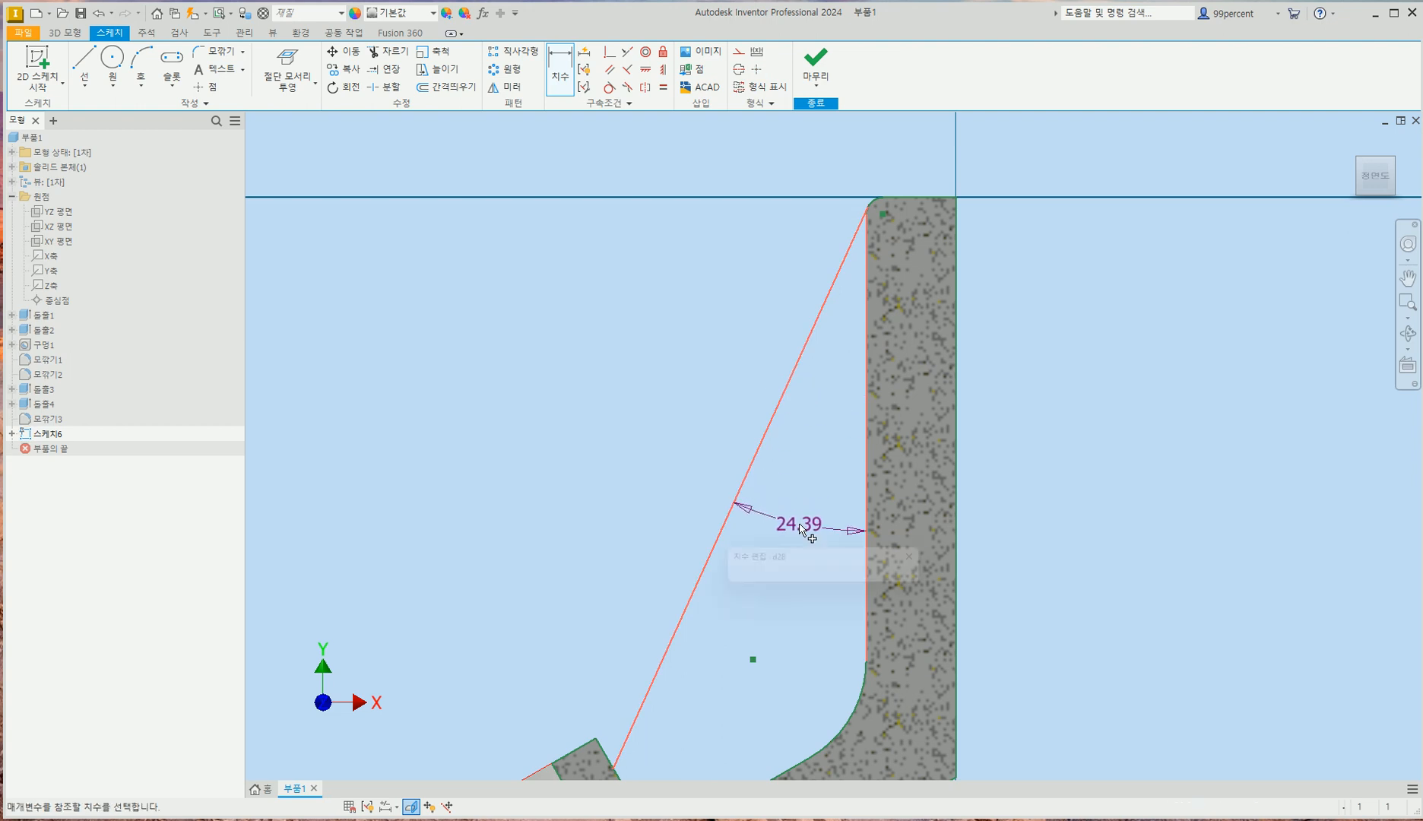
pyautogui.click(804, 530)
pyautogui.write('25')
pyautogui.press('Return')
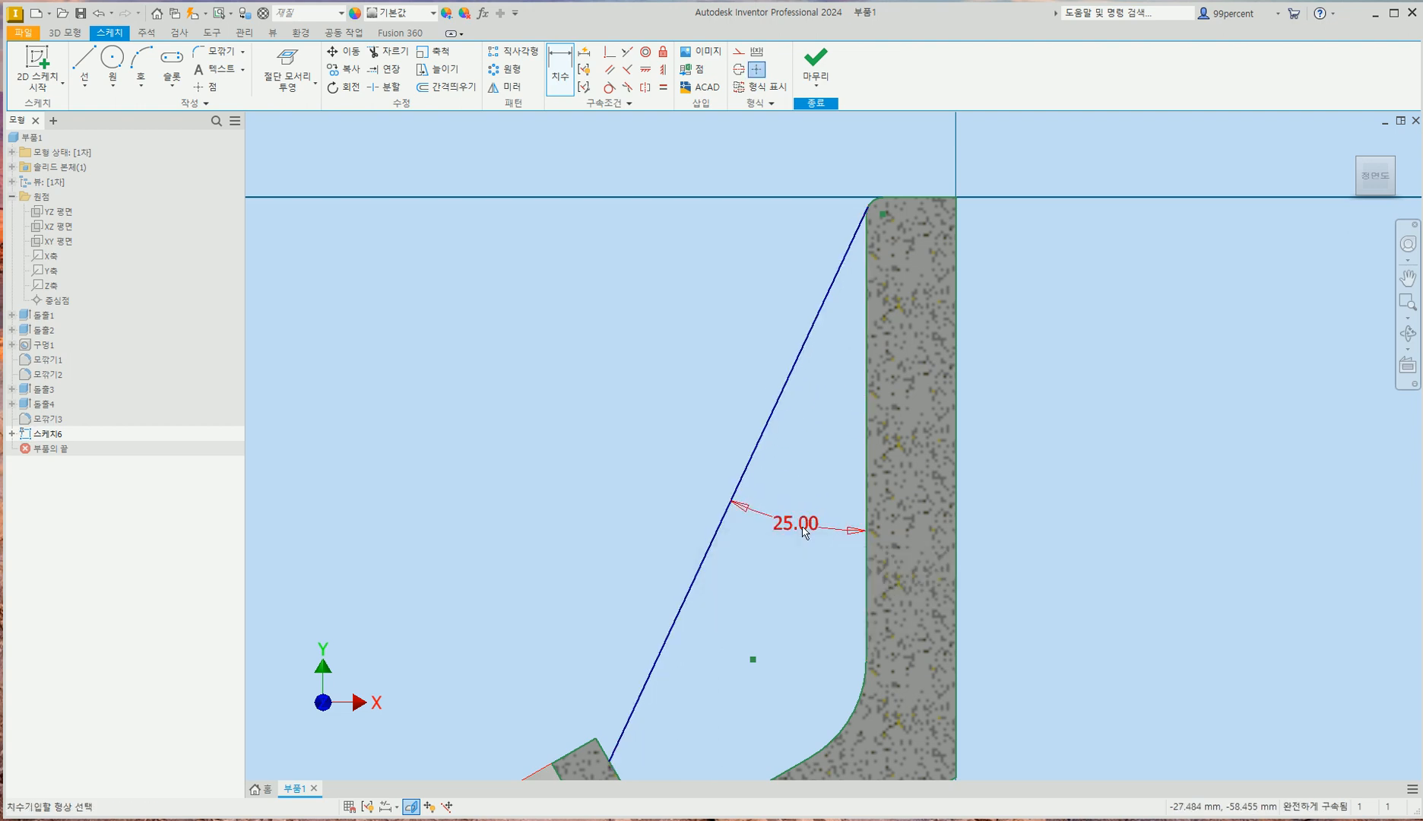
# - Turn off the sliced display and examine the rib line's position on the bracket in isometric, top and front views
pyautogui.scroll(-2, 753, 582)
pyautogui.moveTo(737, 596); pyautogui.dragTo(742, 435, button='middle')
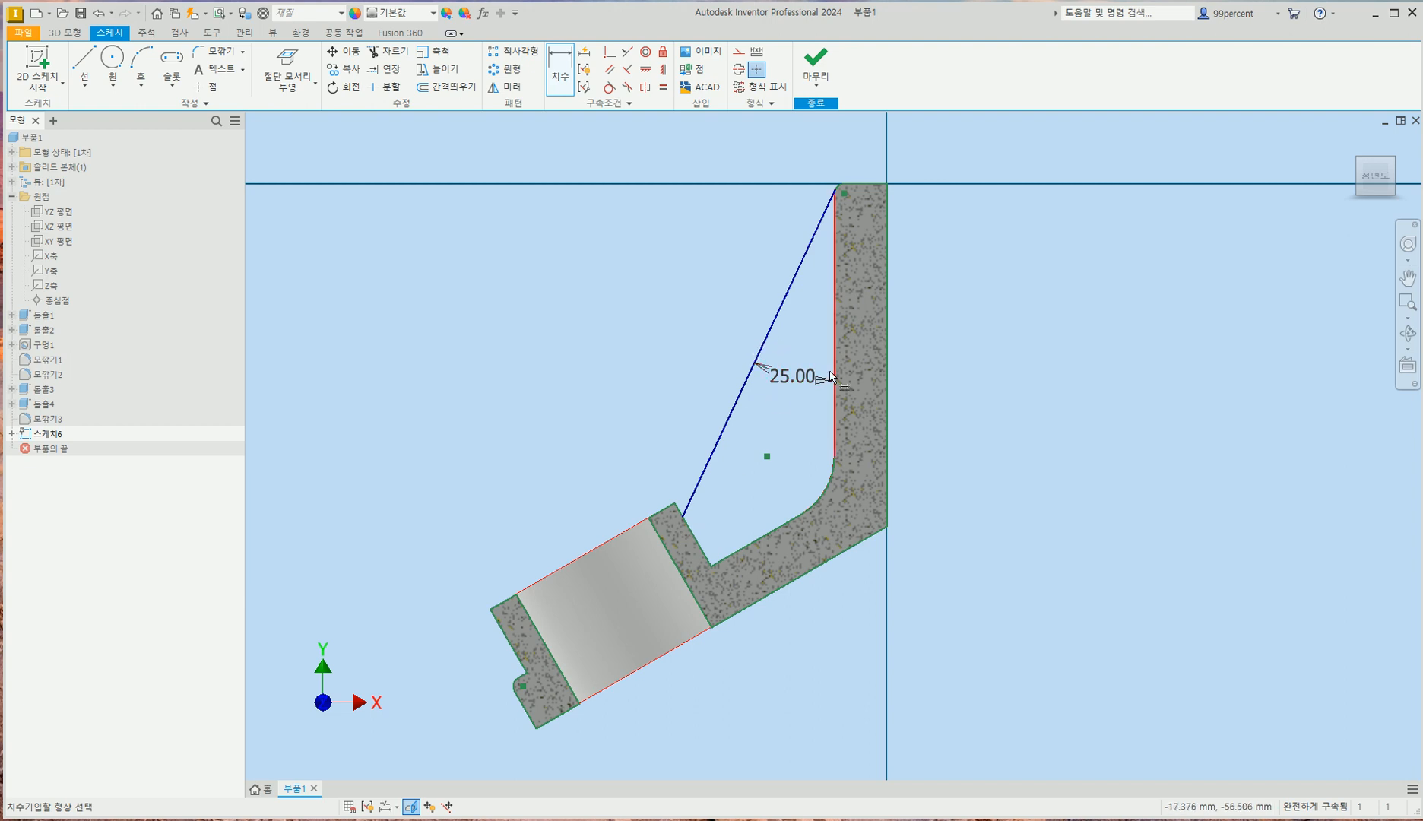
pyautogui.moveTo(1374, 168)
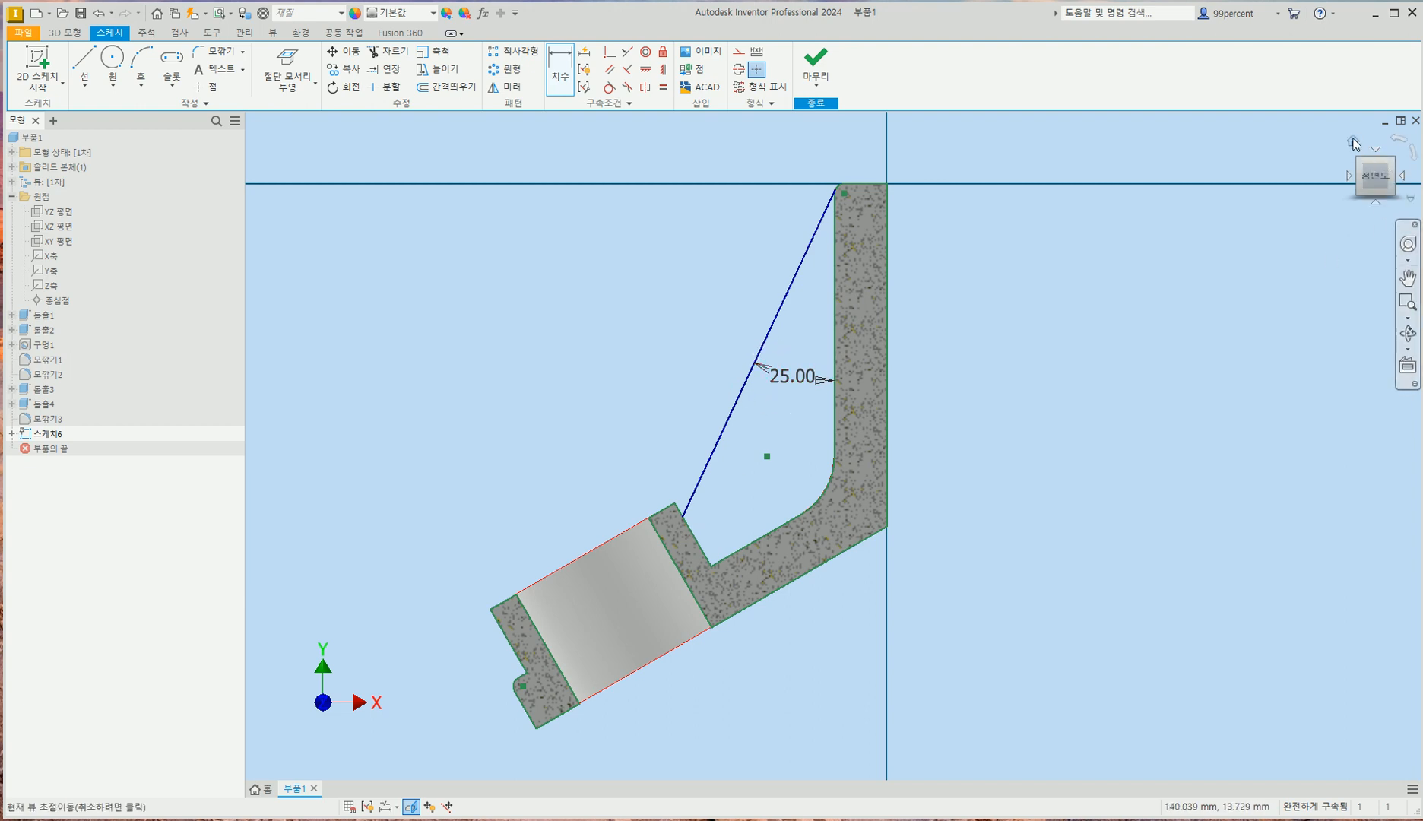
pyautogui.click(1354, 141)
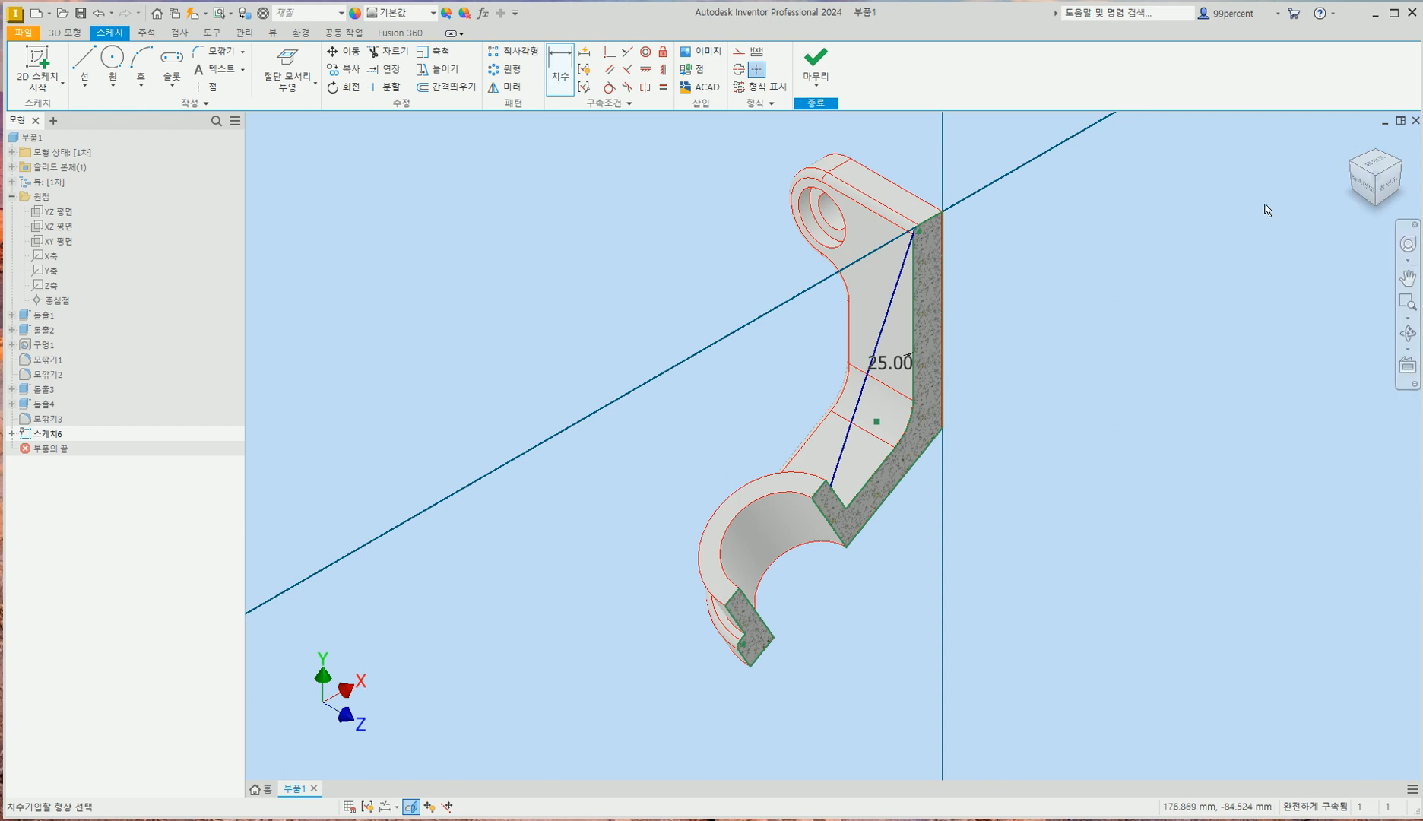
pyautogui.press('F7')
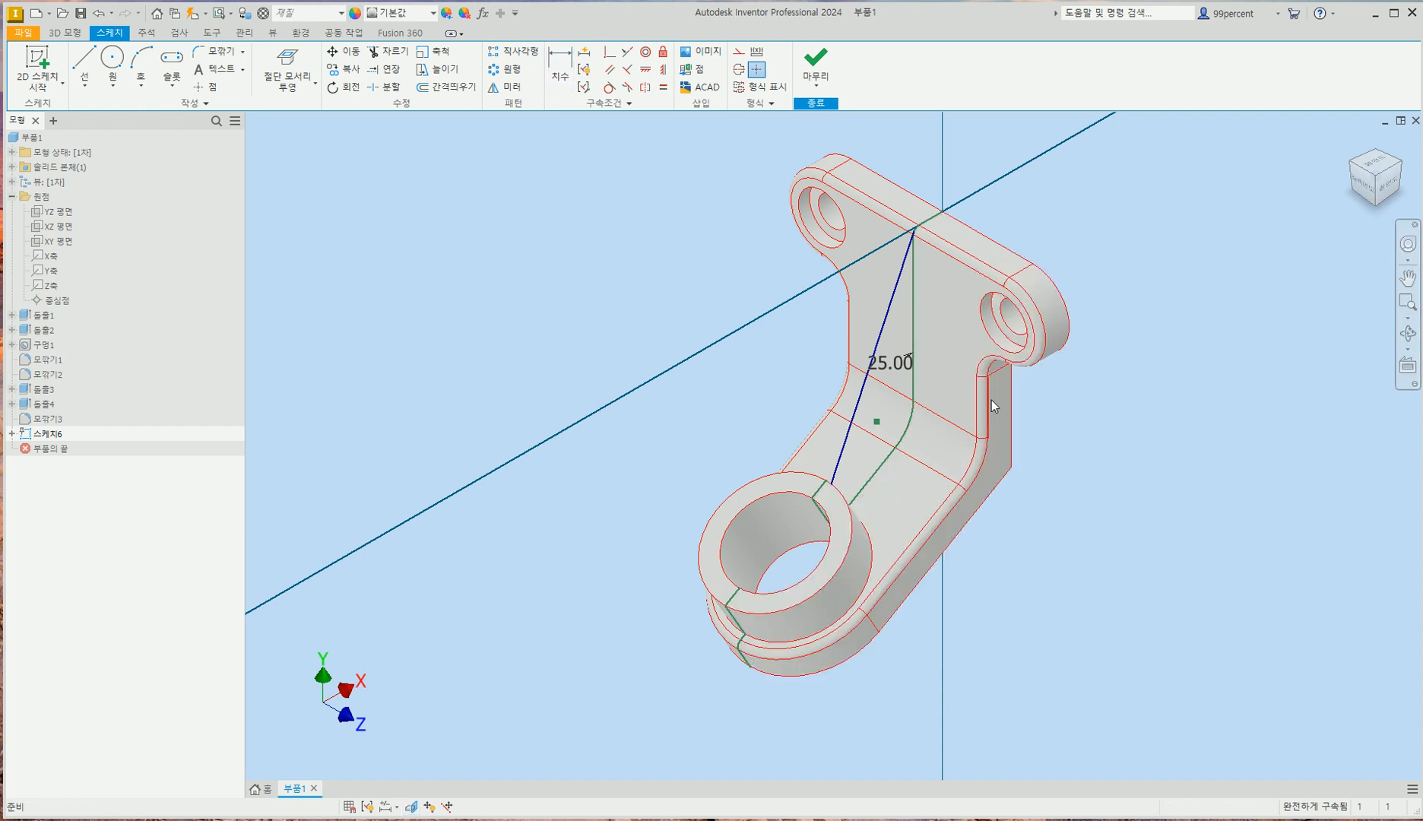
pyautogui.click(1377, 172)
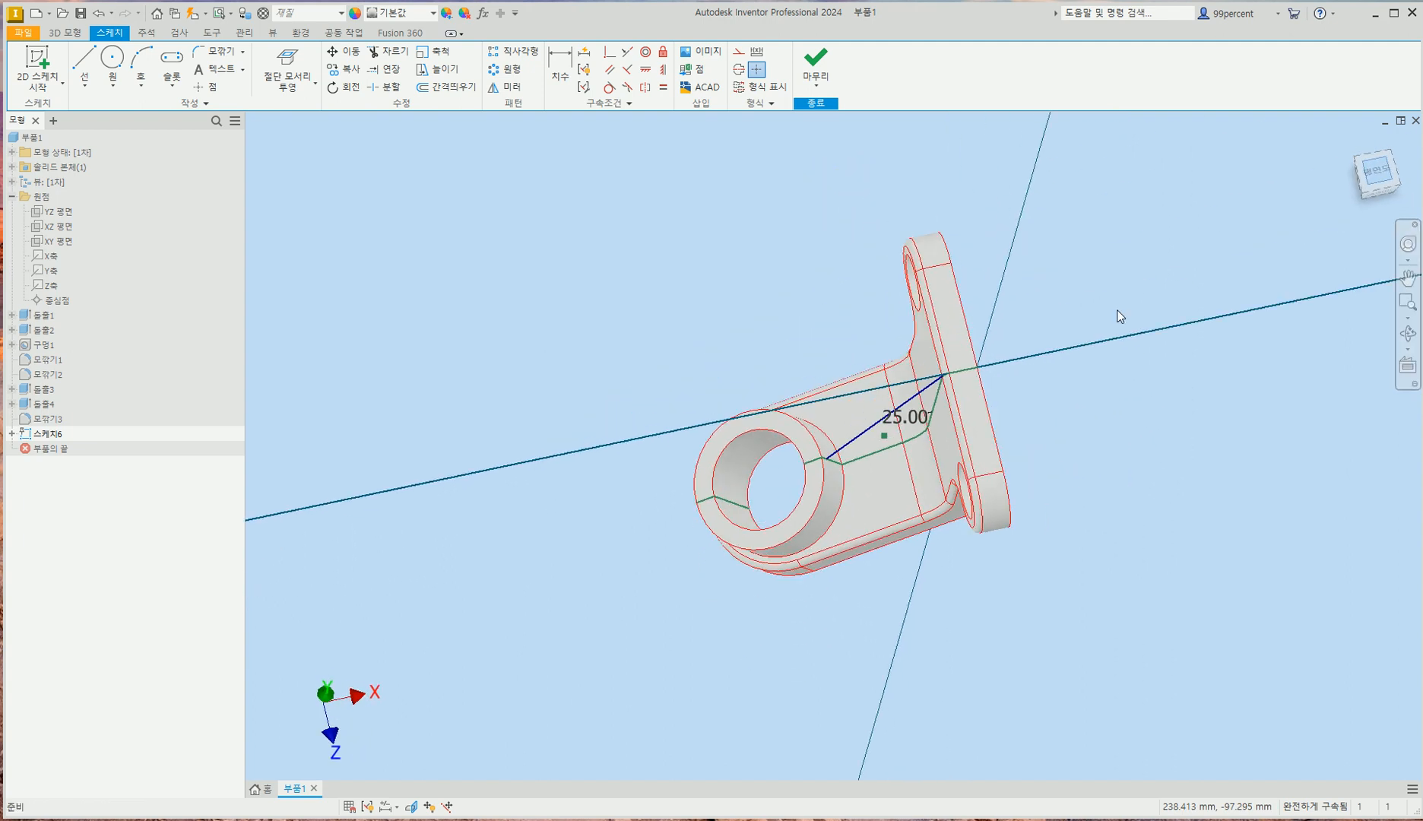
pyautogui.scroll(-5, 866, 418)
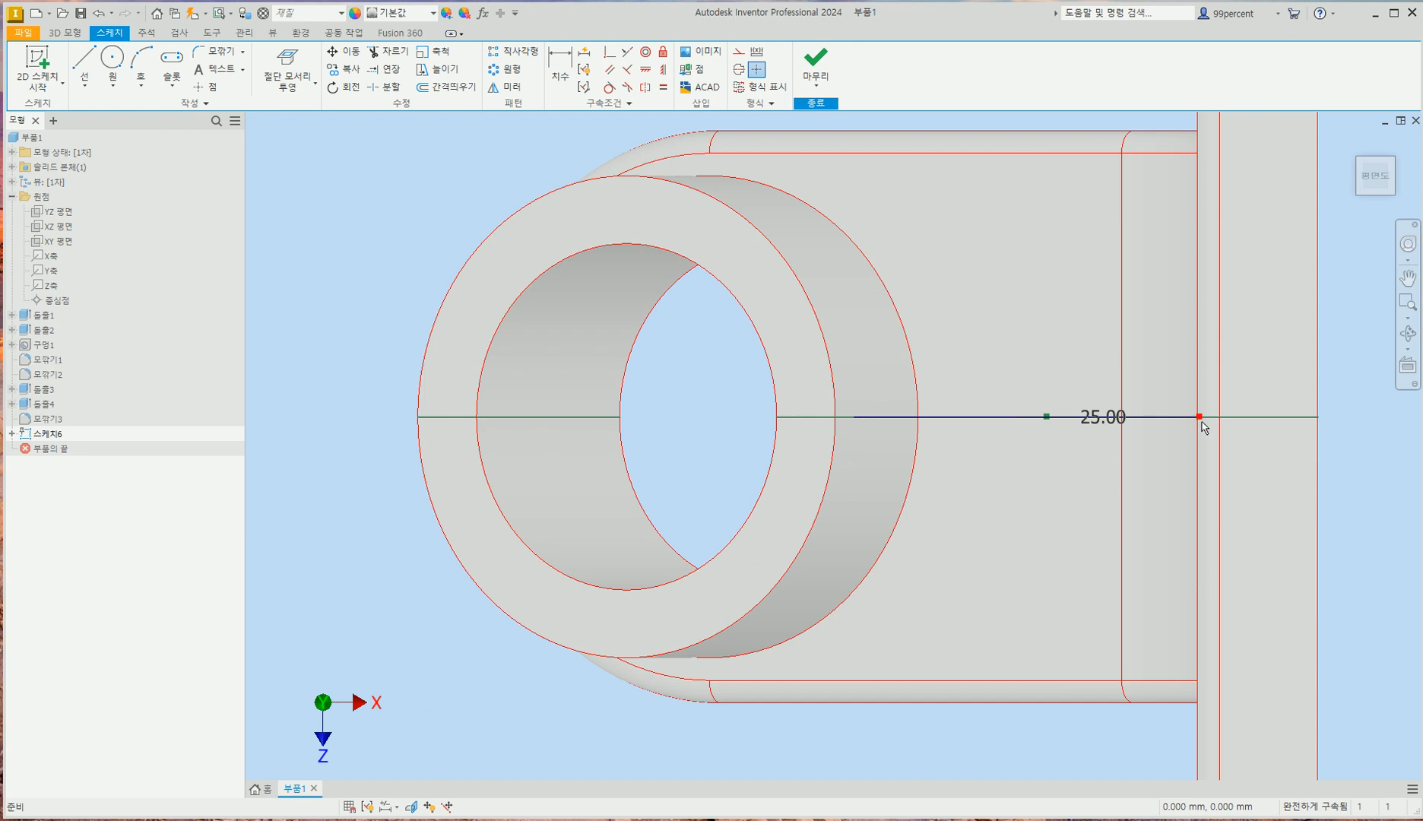
pyautogui.click(864, 418)
pyautogui.click(1352, 142)
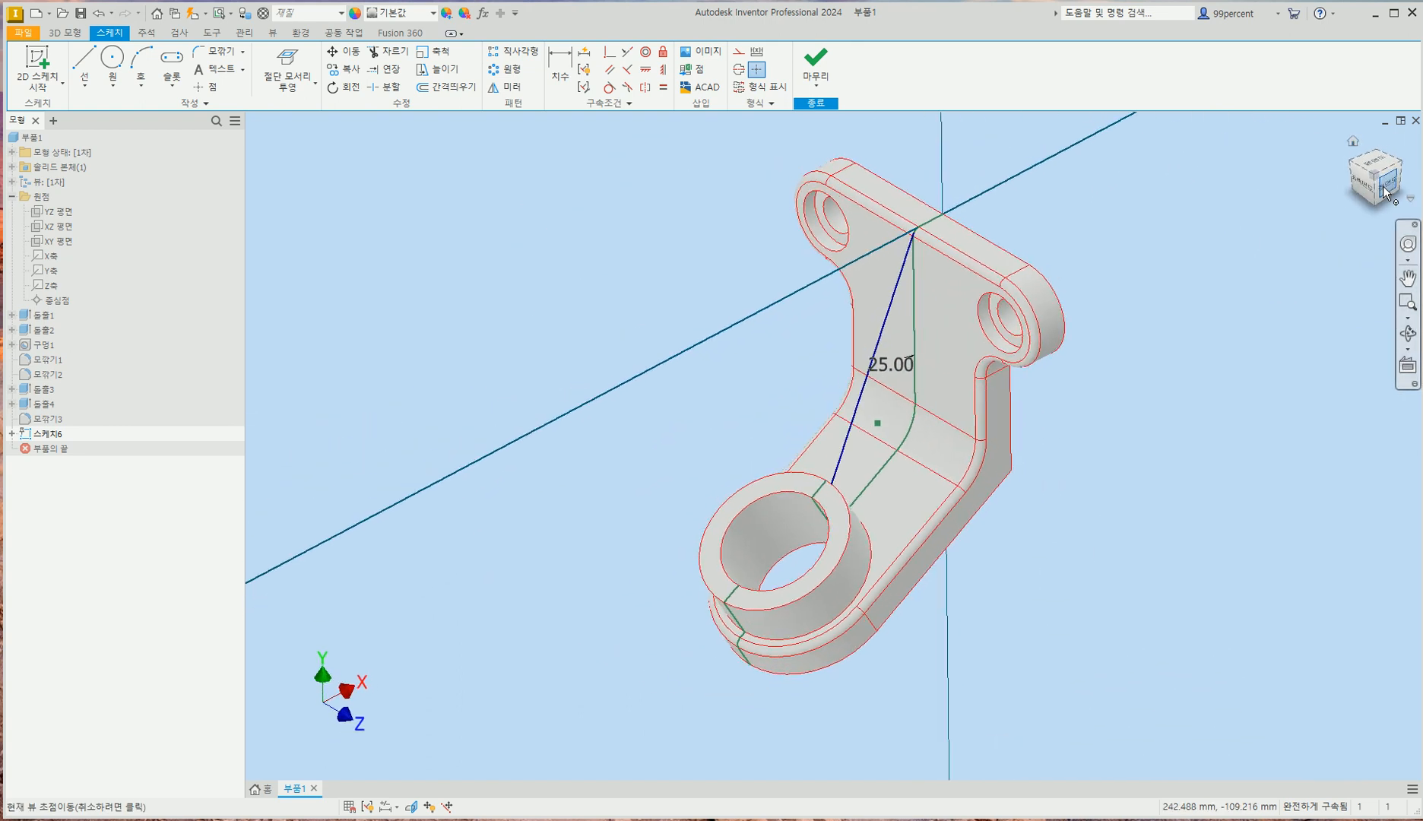
pyautogui.click(1384, 192)
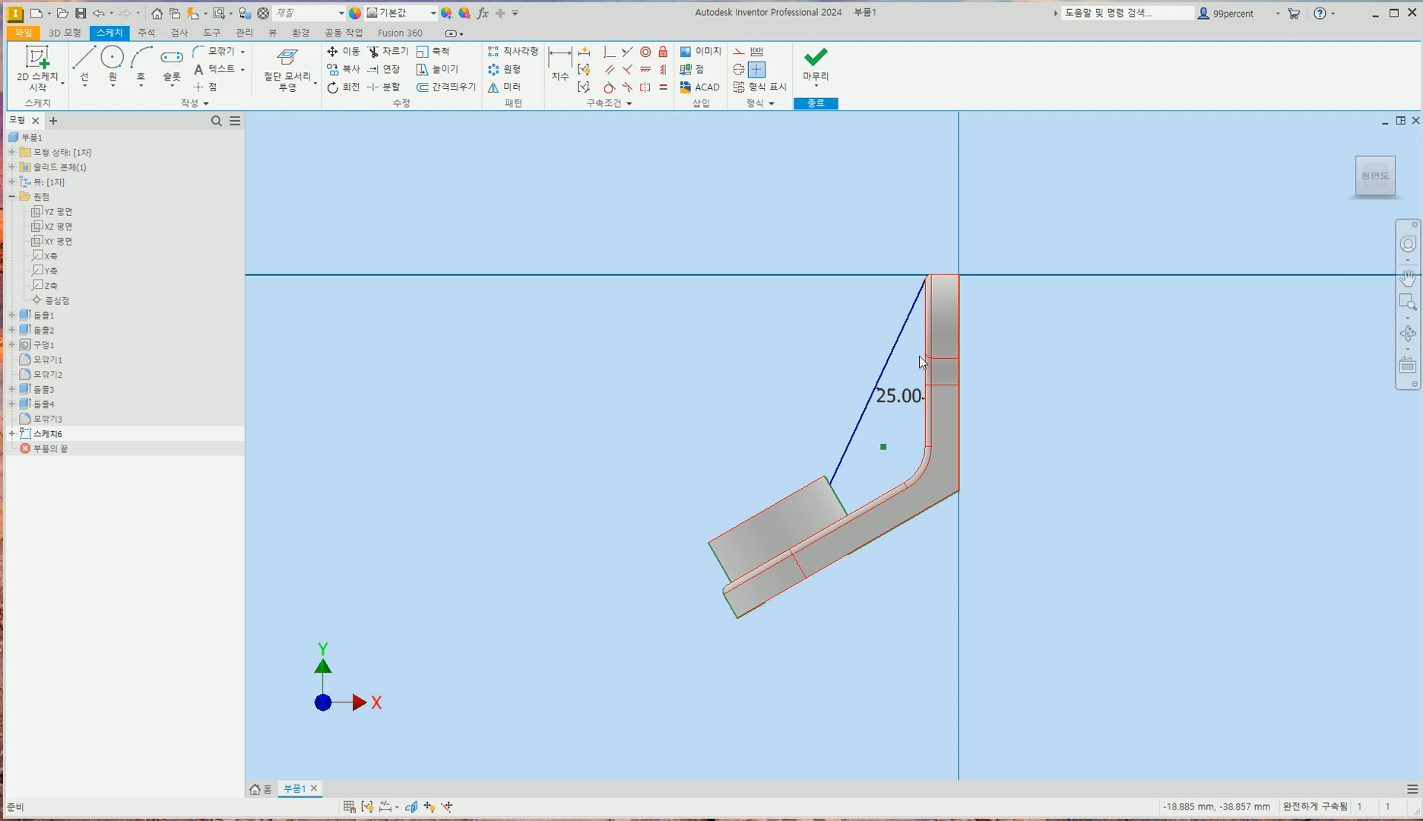
pyautogui.click(1352, 144)
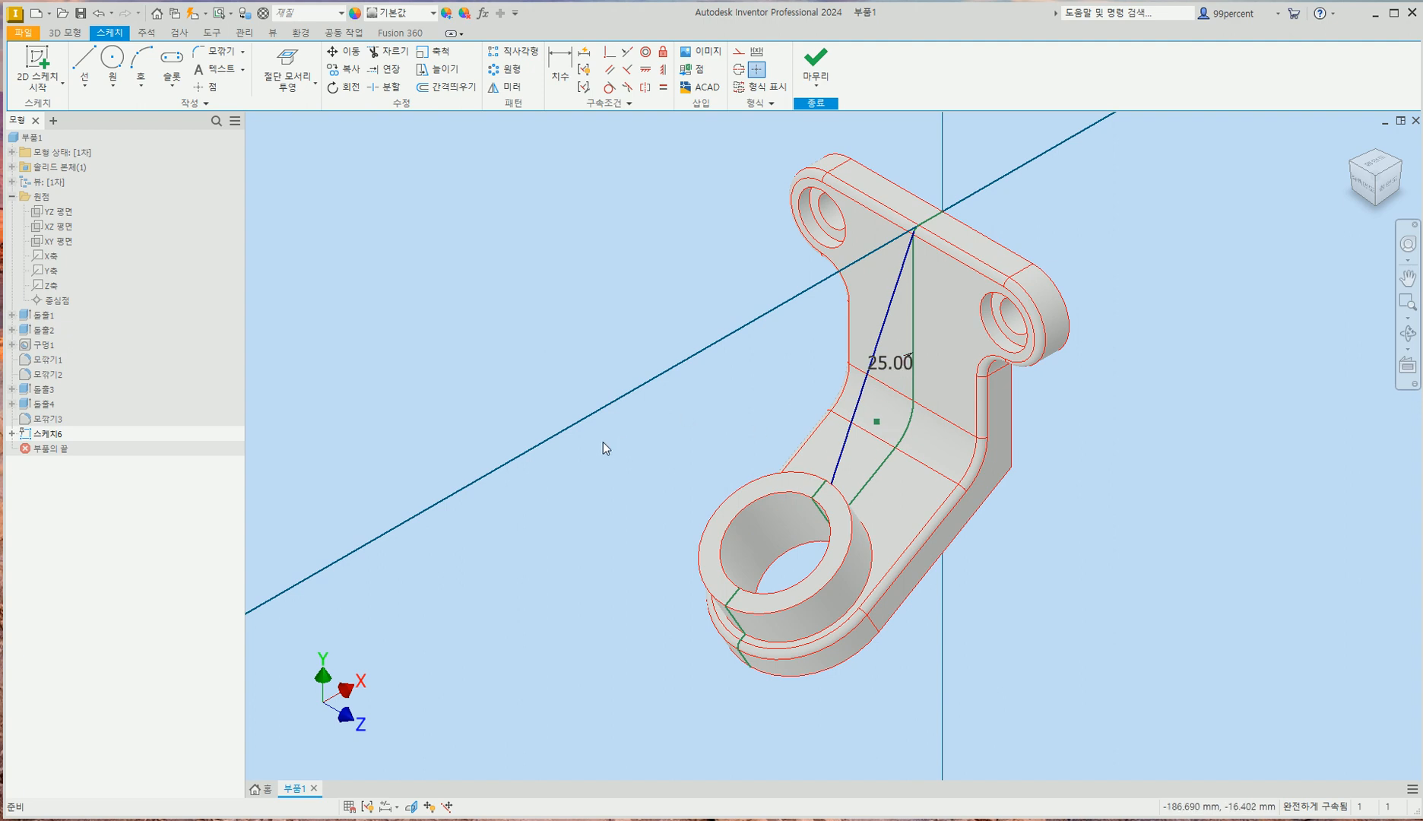
# - Set up a rib parallel to the sketch plane from the slanted line, filled toward the bracket's inner bend
pyautogui.click(73, 35)
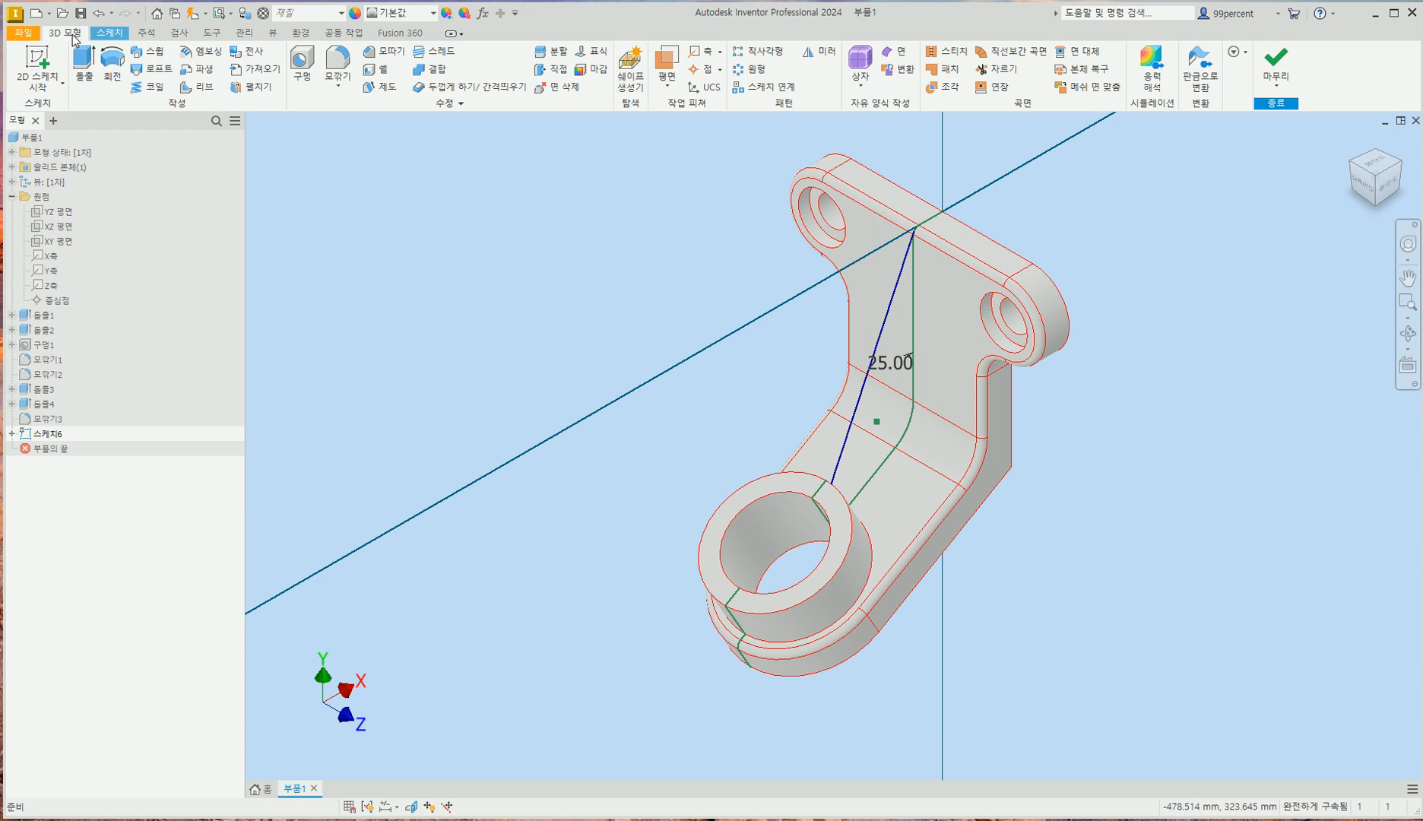
pyautogui.click(191, 92)
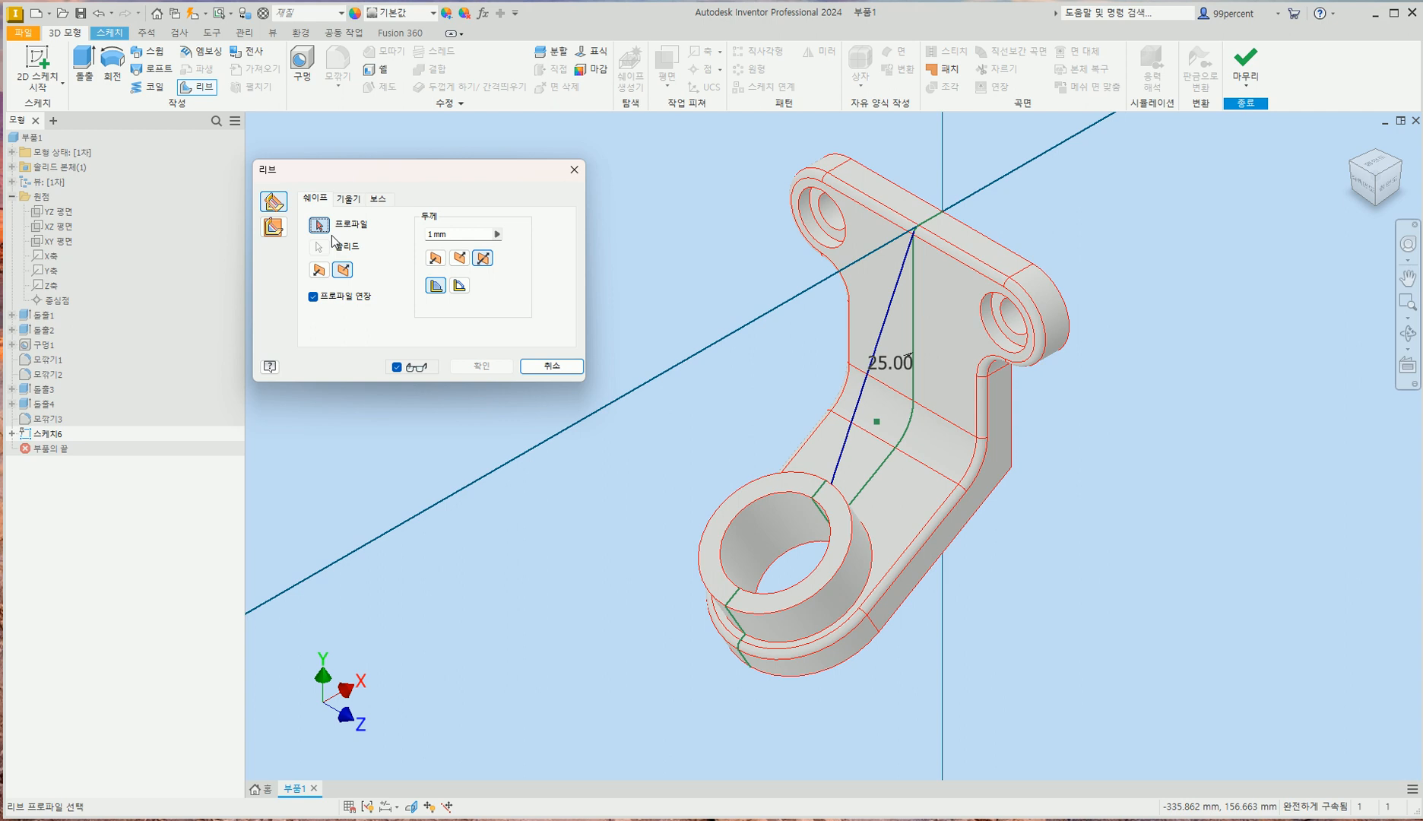
pyautogui.click(276, 231)
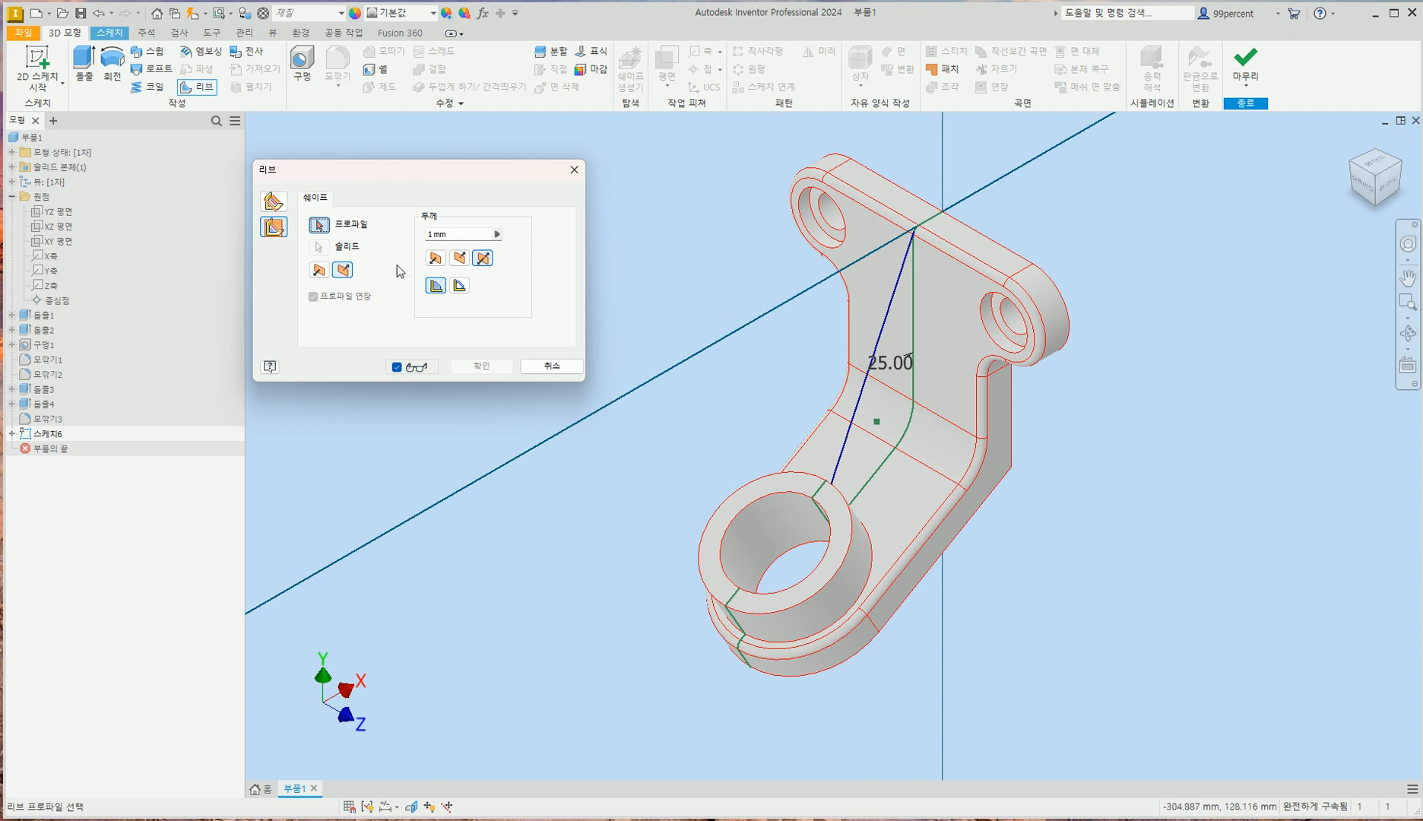
pyautogui.click(888, 331)
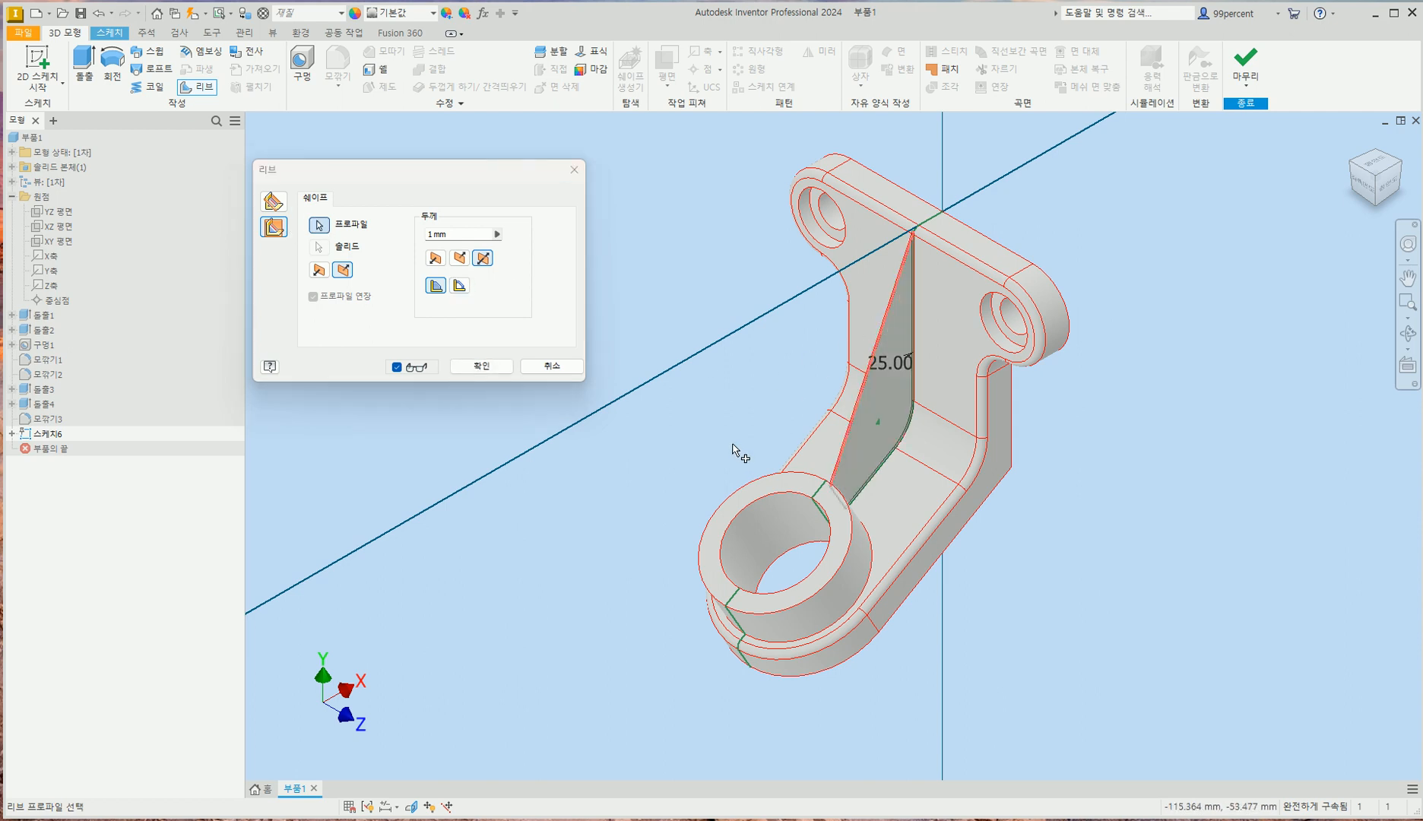
pyautogui.click(319, 269)
pyautogui.click(342, 269)
pyautogui.click(319, 269)
pyautogui.click(342, 269)
pyautogui.click(319, 269)
pyautogui.click(342, 269)
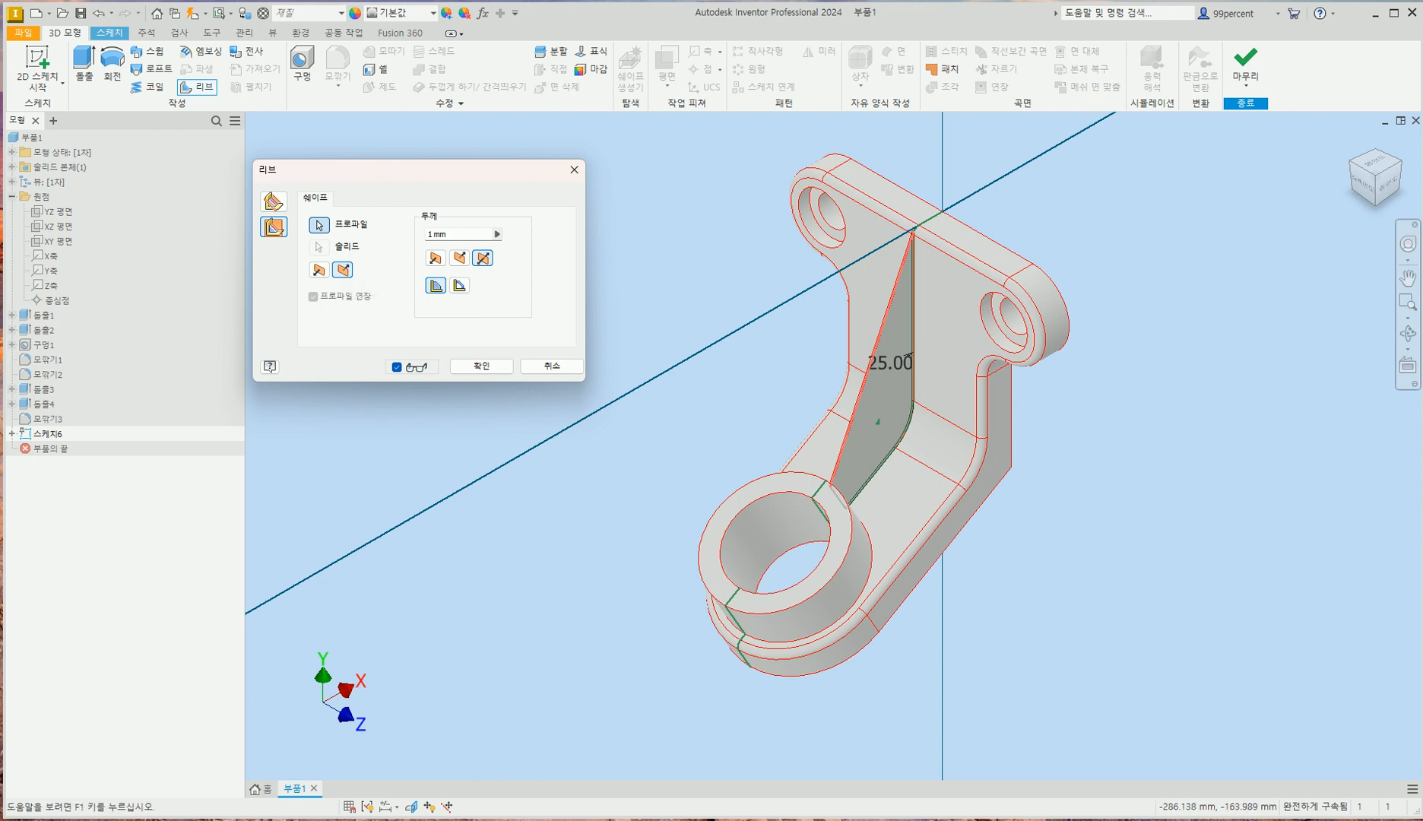
# - Check the rib thickness in the PDF drawing, set it to 10 mm, and create the rib
pyautogui.click(465, 819)
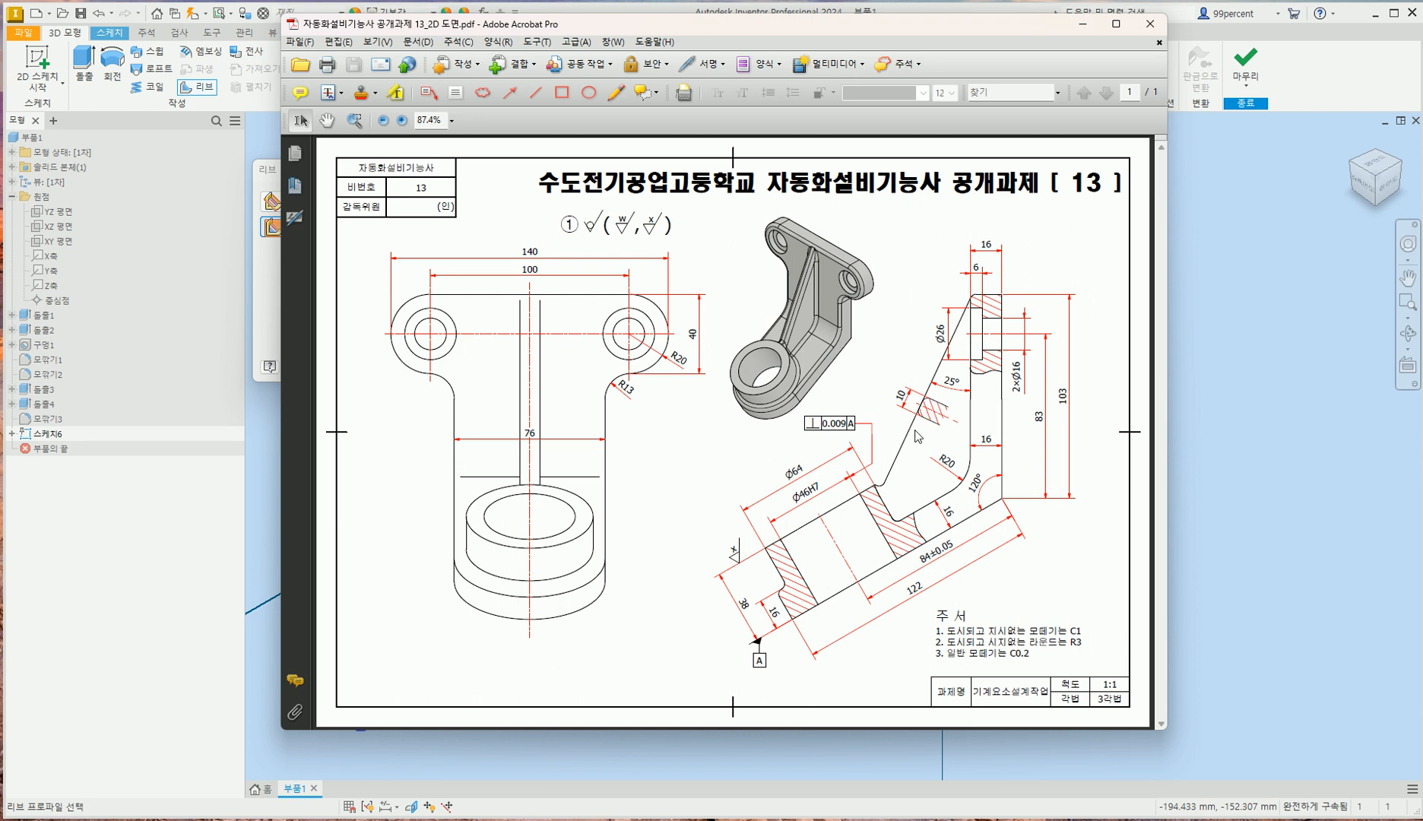
pyautogui.click(542, 769)
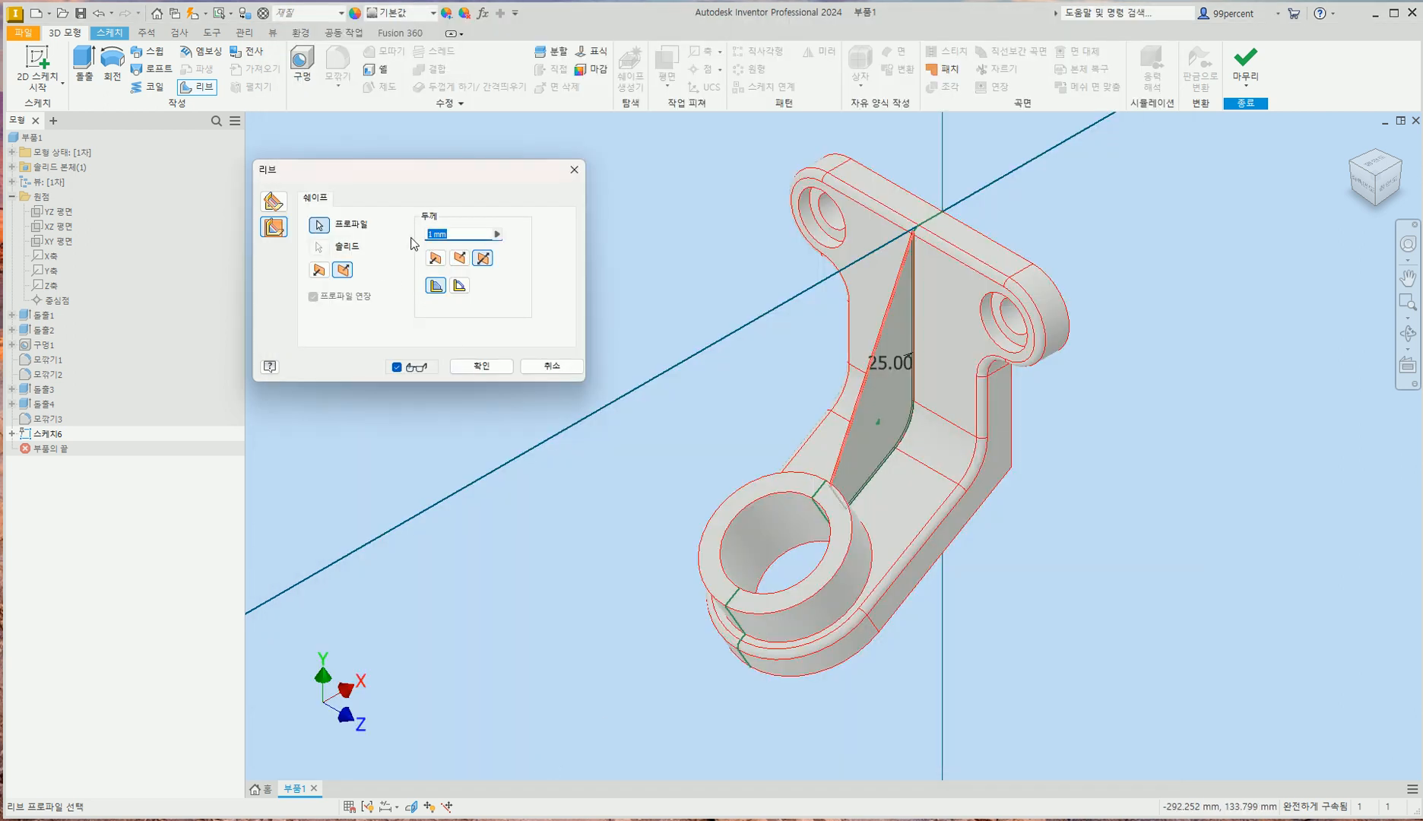
pyautogui.write('10')
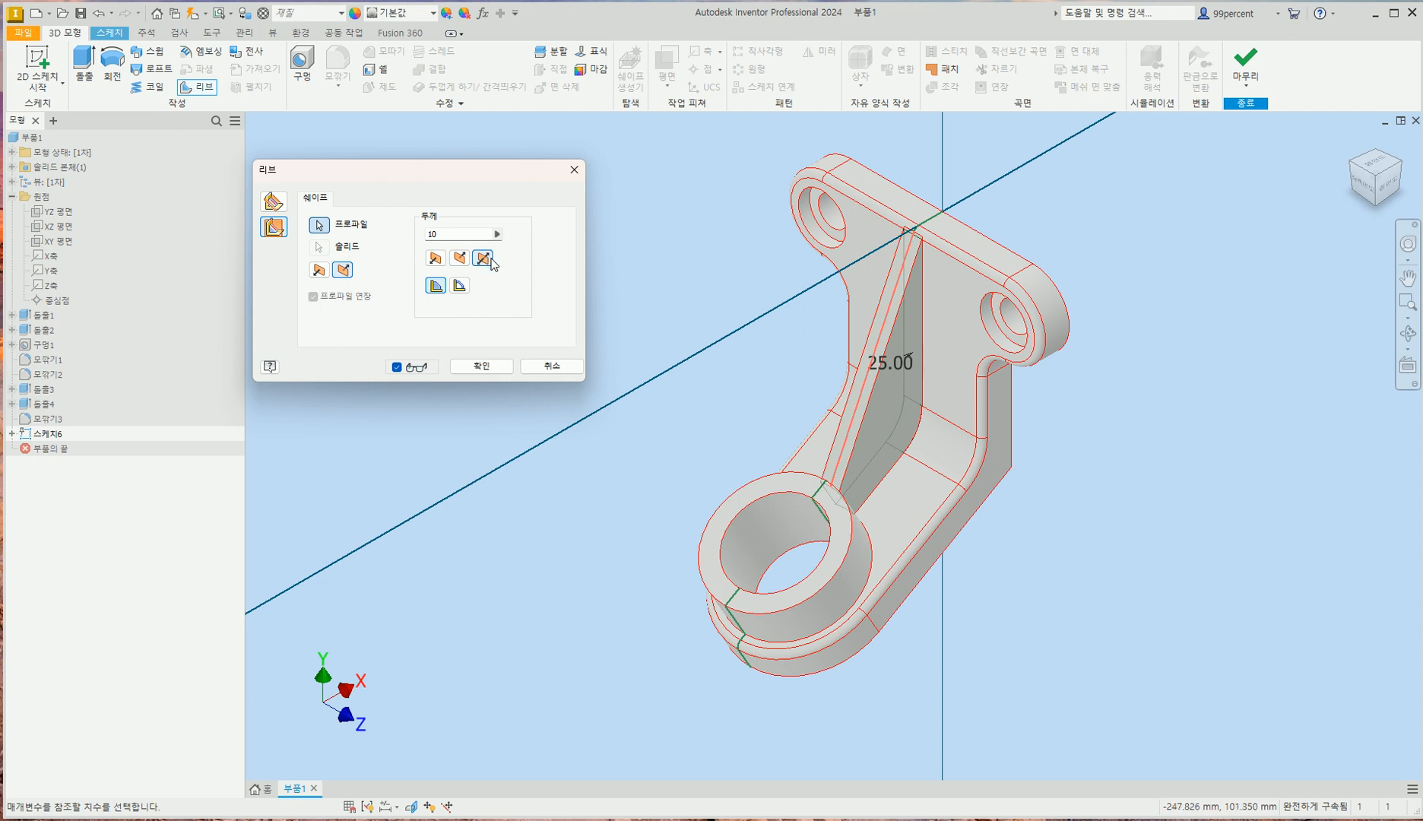
pyautogui.click(484, 367)
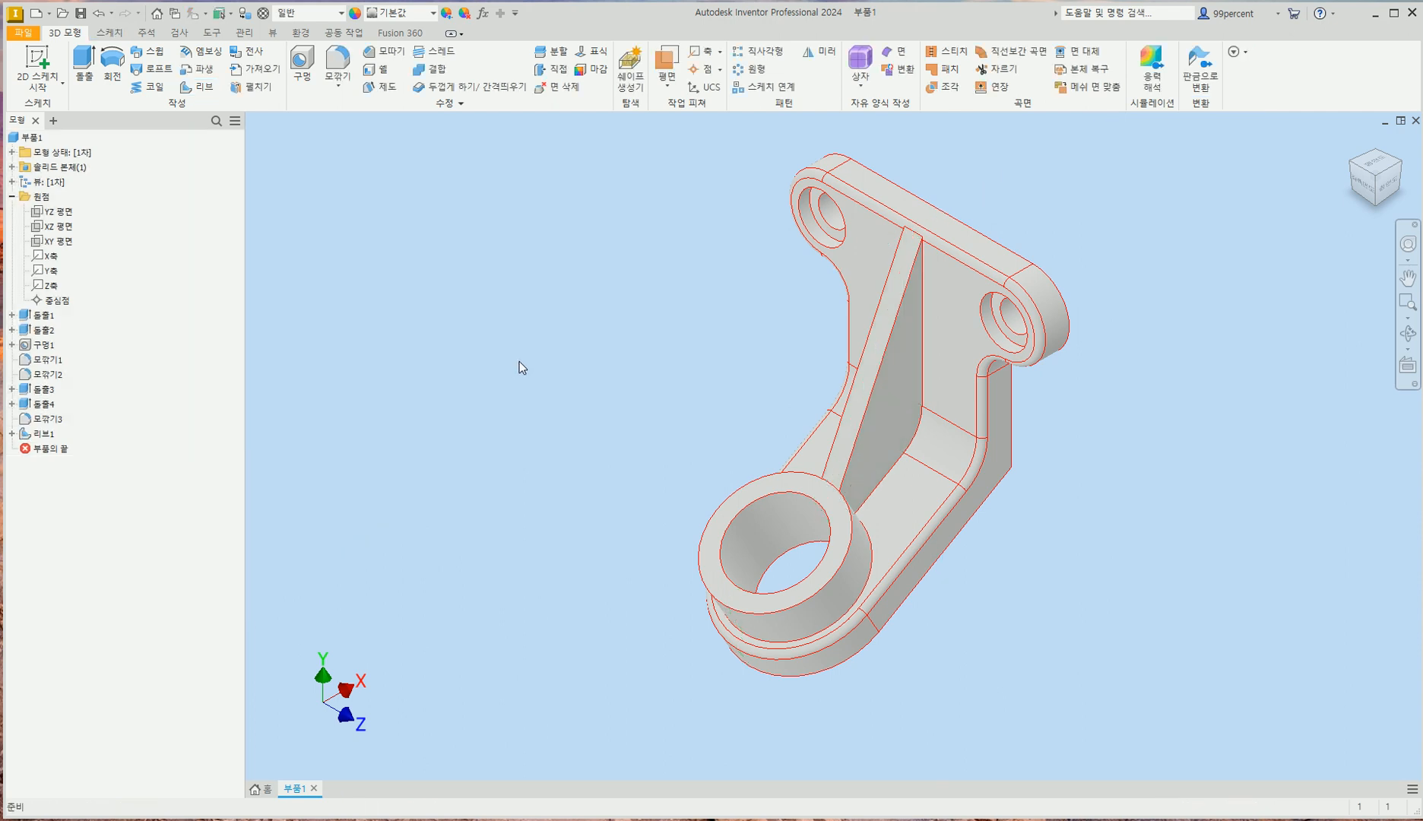
pyautogui.scroll(3, 918, 259)
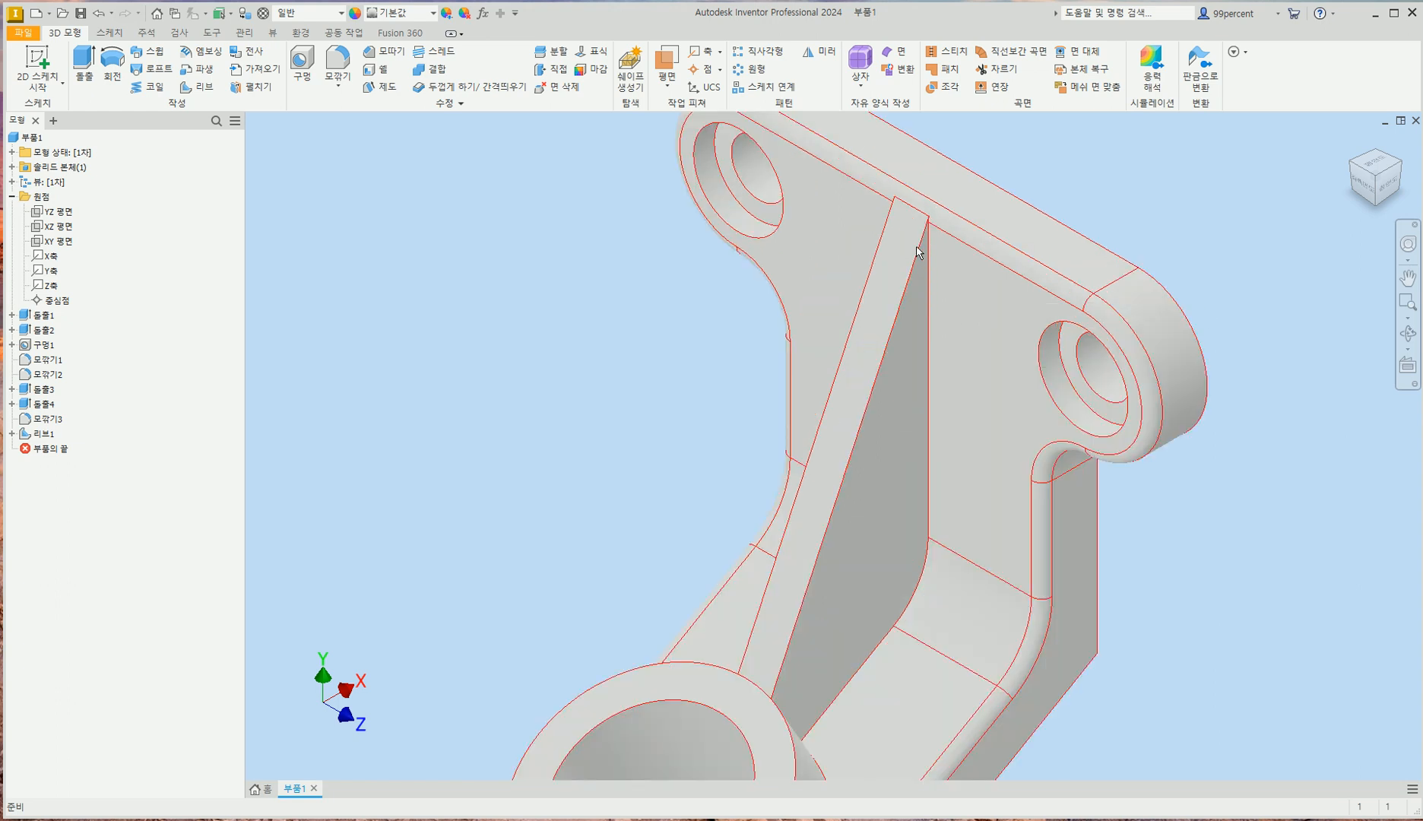
pyautogui.scroll(-2, 918, 238)
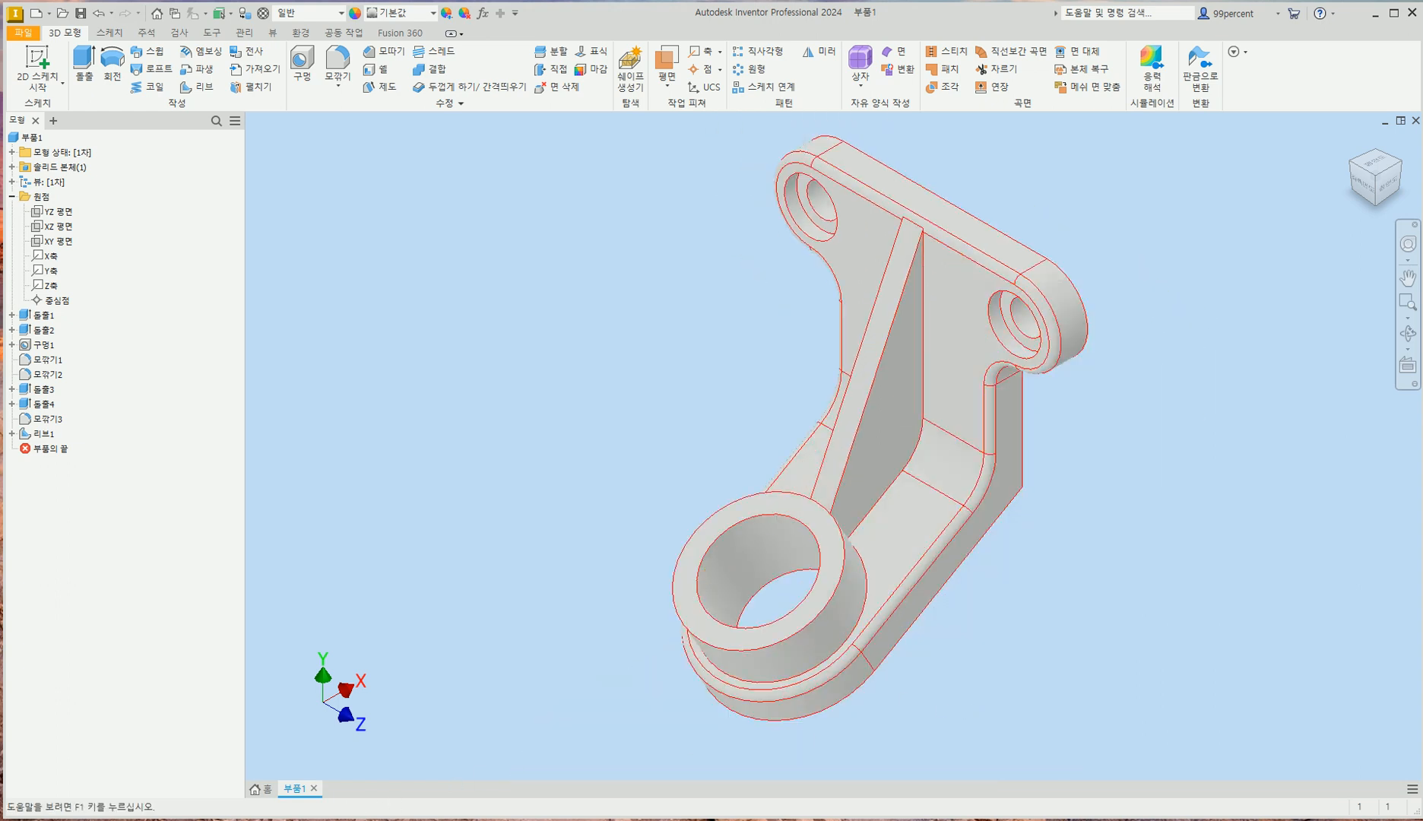
pyautogui.click(418, 818)
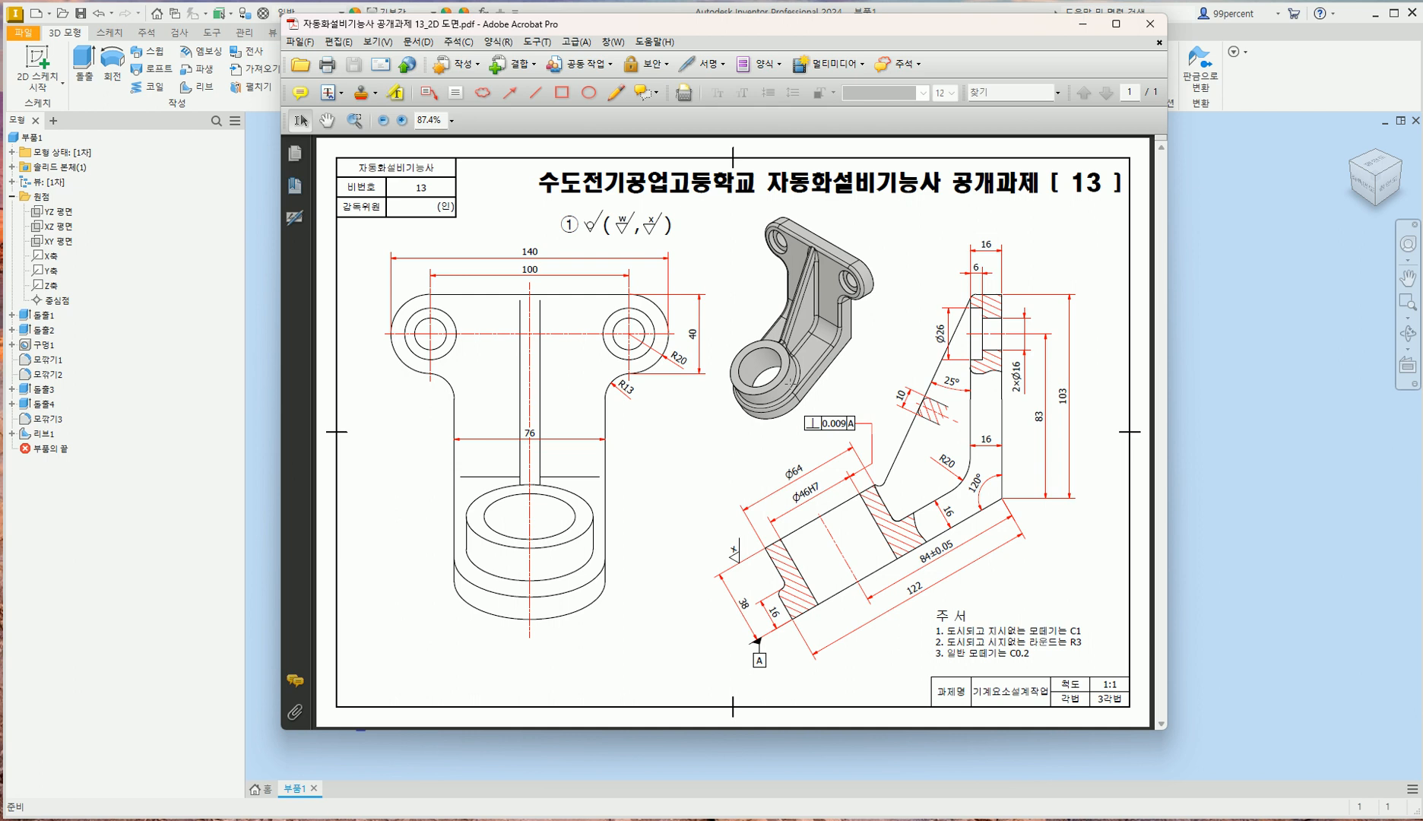
pyautogui.click(1227, 431)
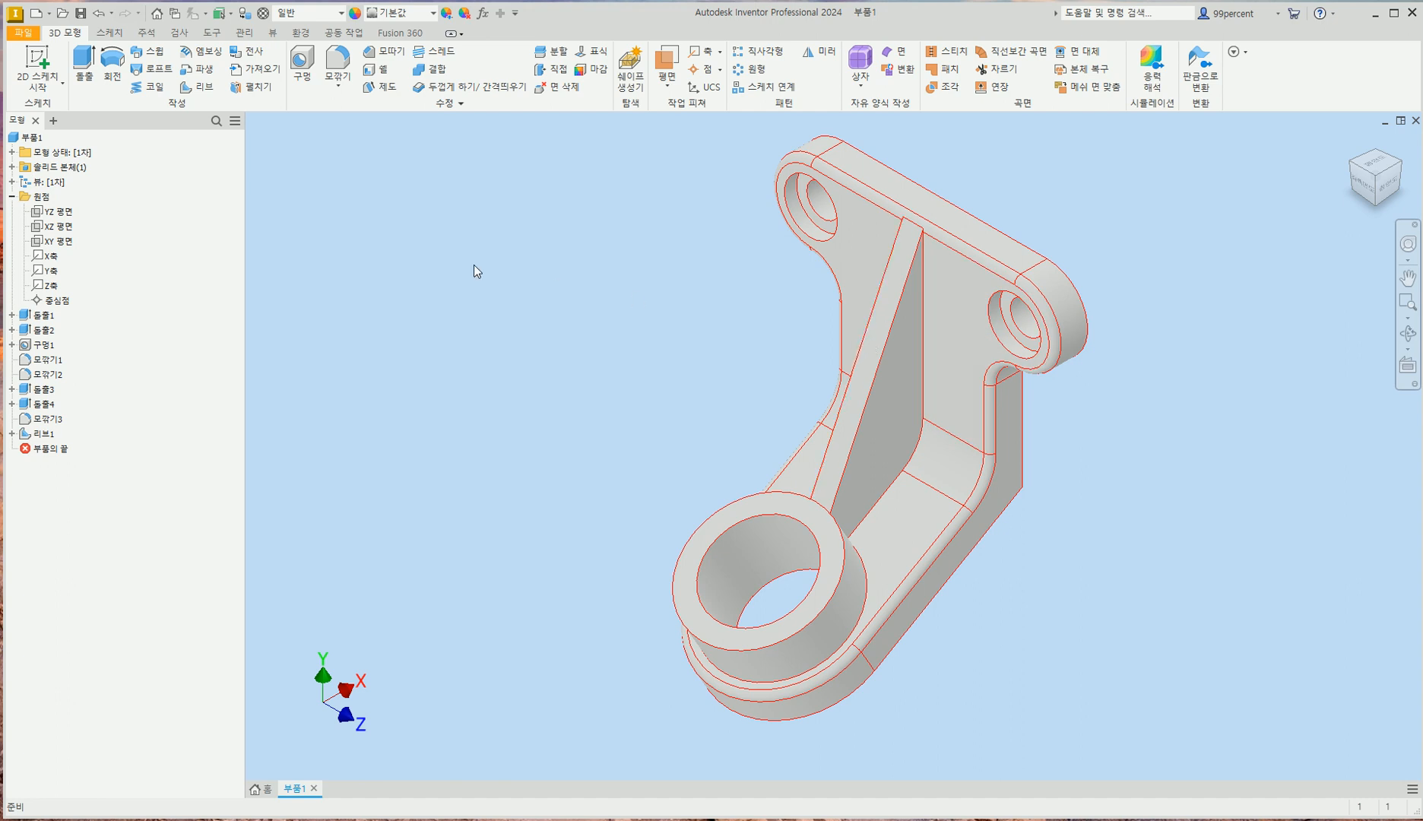
pyautogui.click(342, 70)
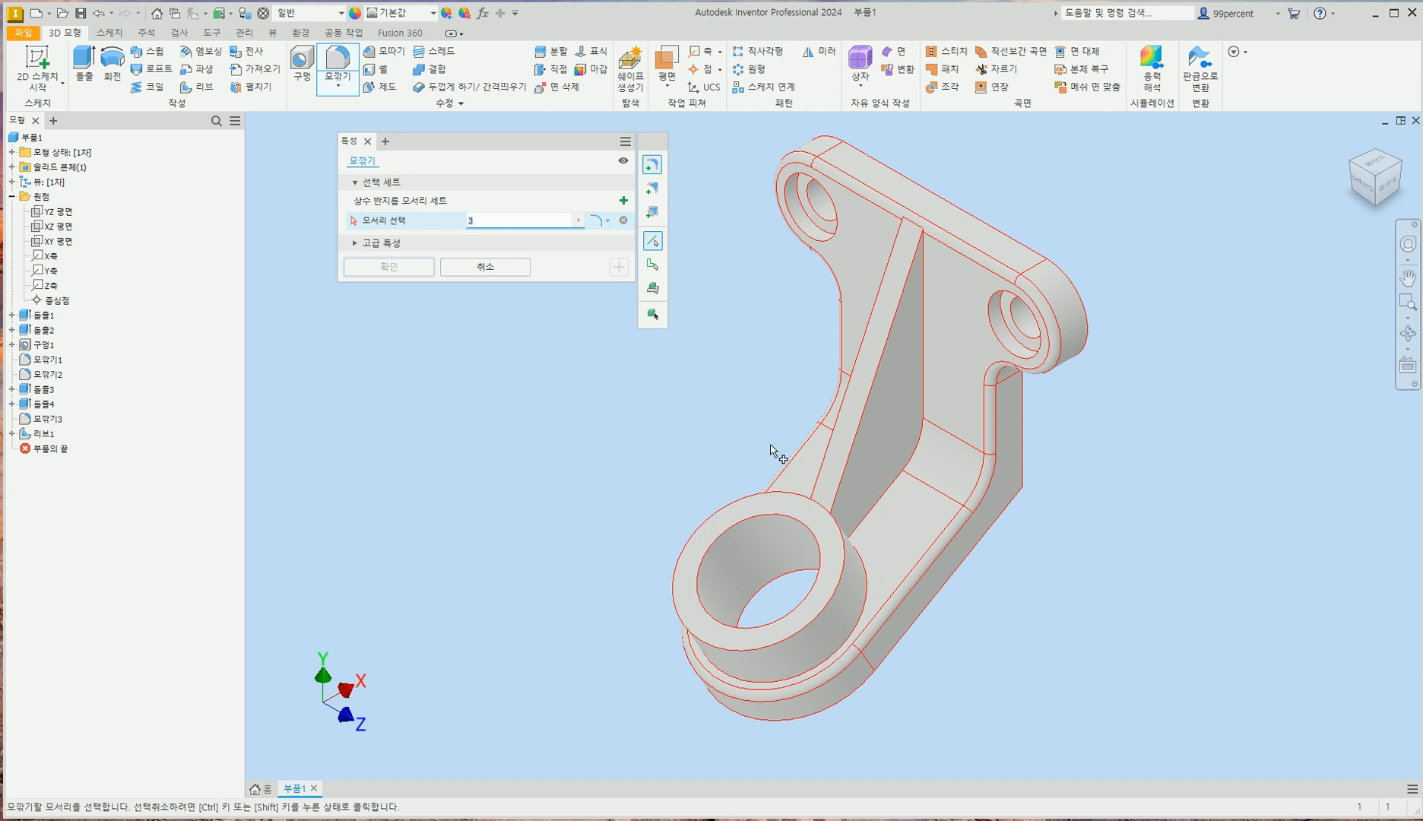
pyautogui.click(924, 284)
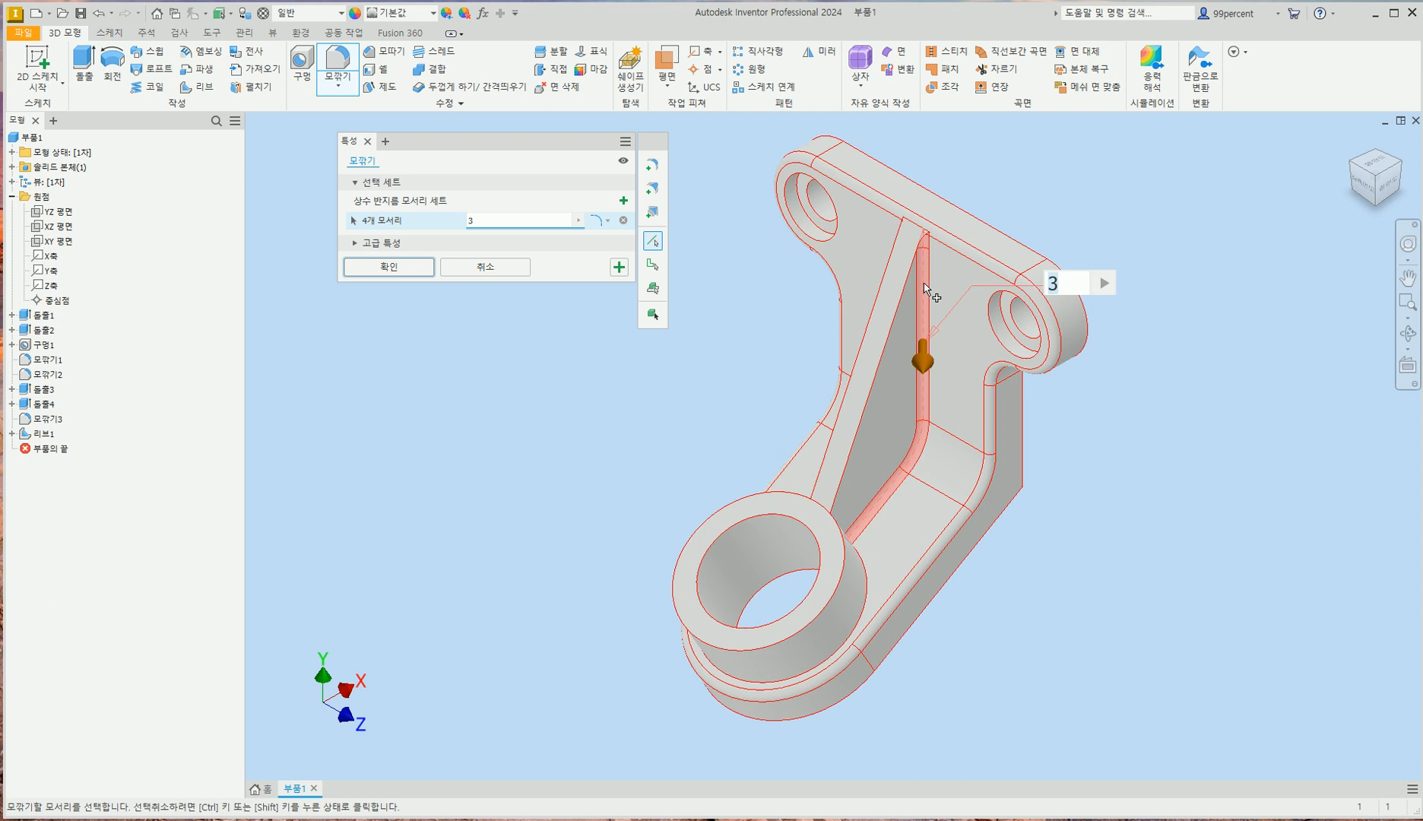
pyautogui.scroll(5, 923, 221)
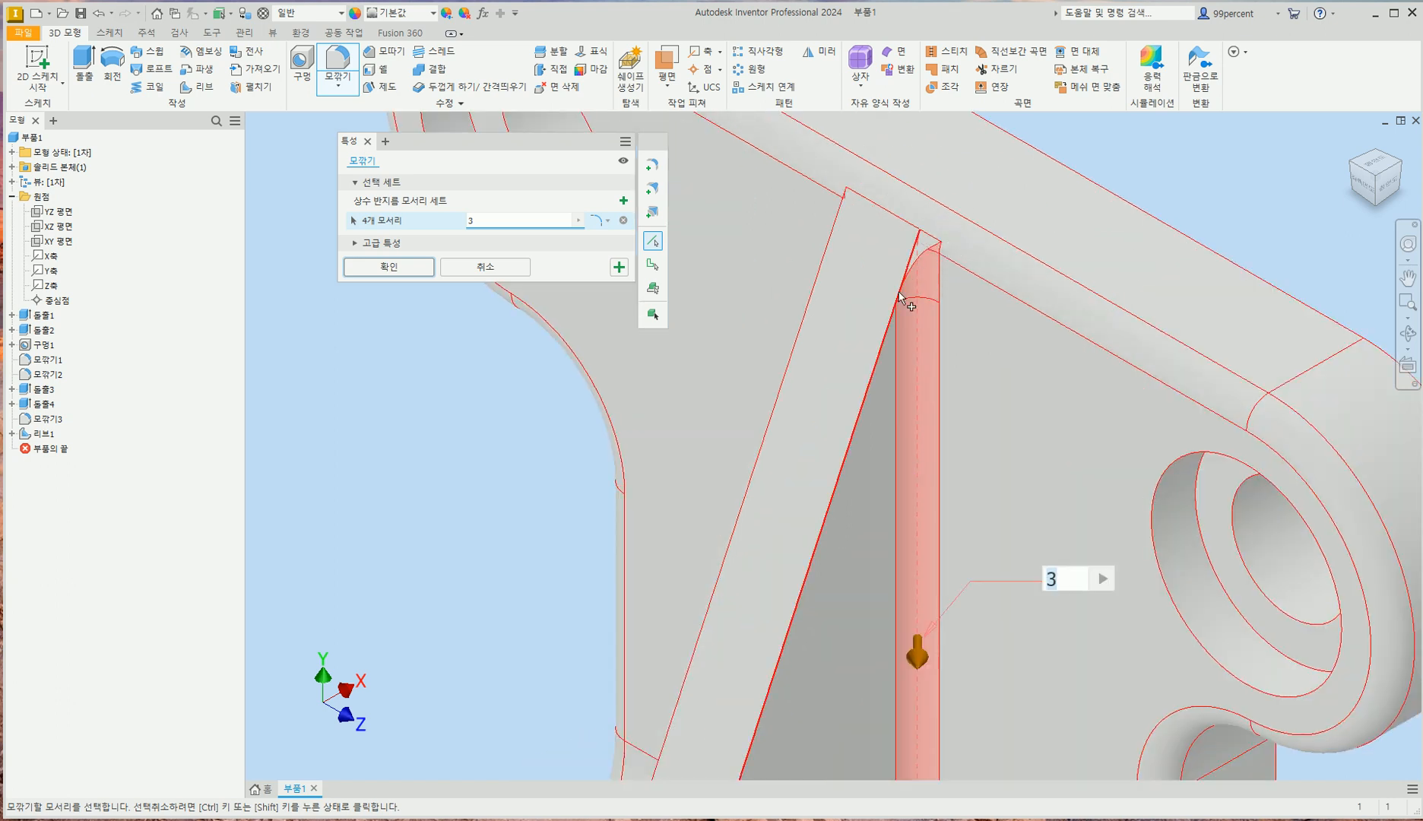
pyautogui.click(848, 449)
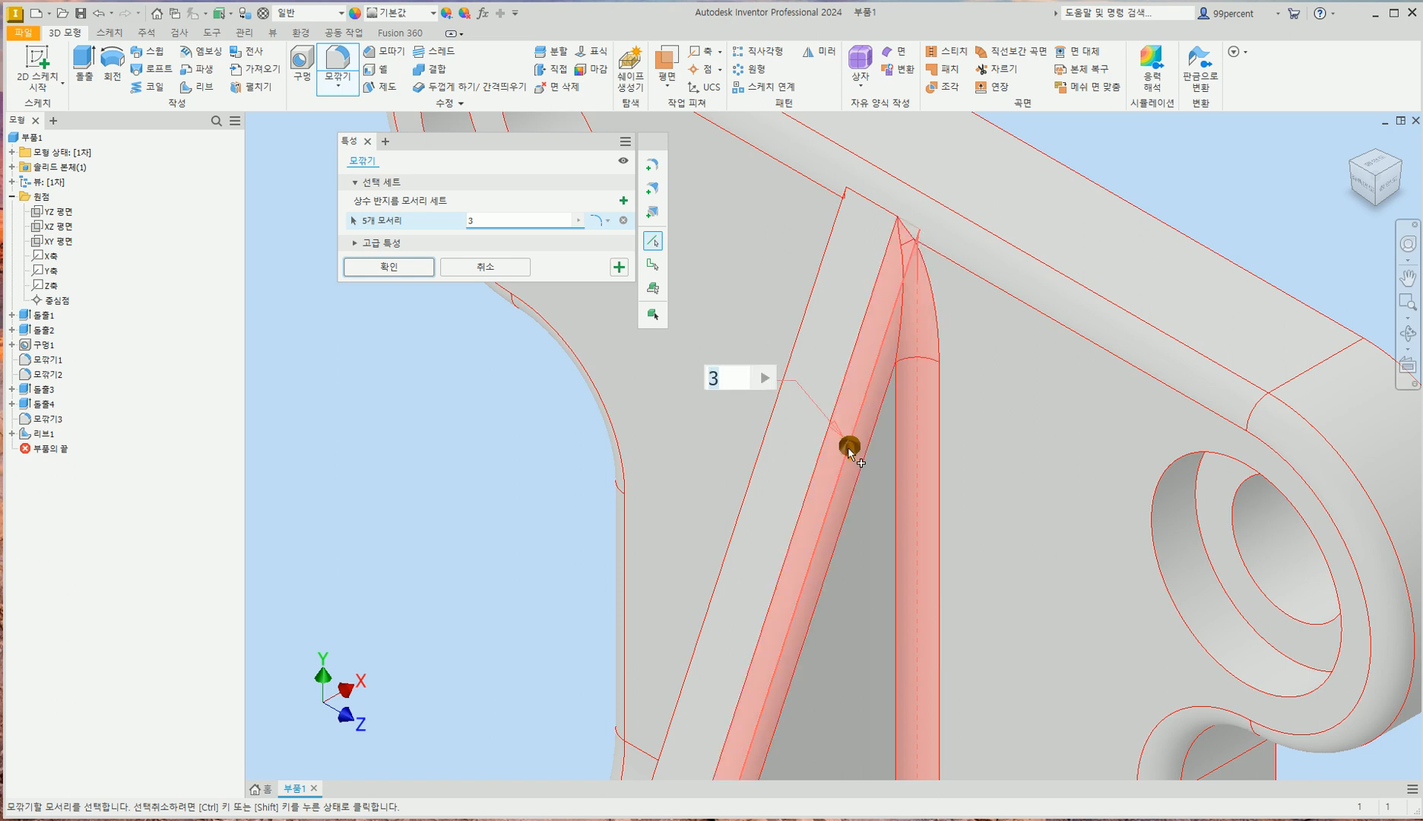
pyautogui.click(779, 411)
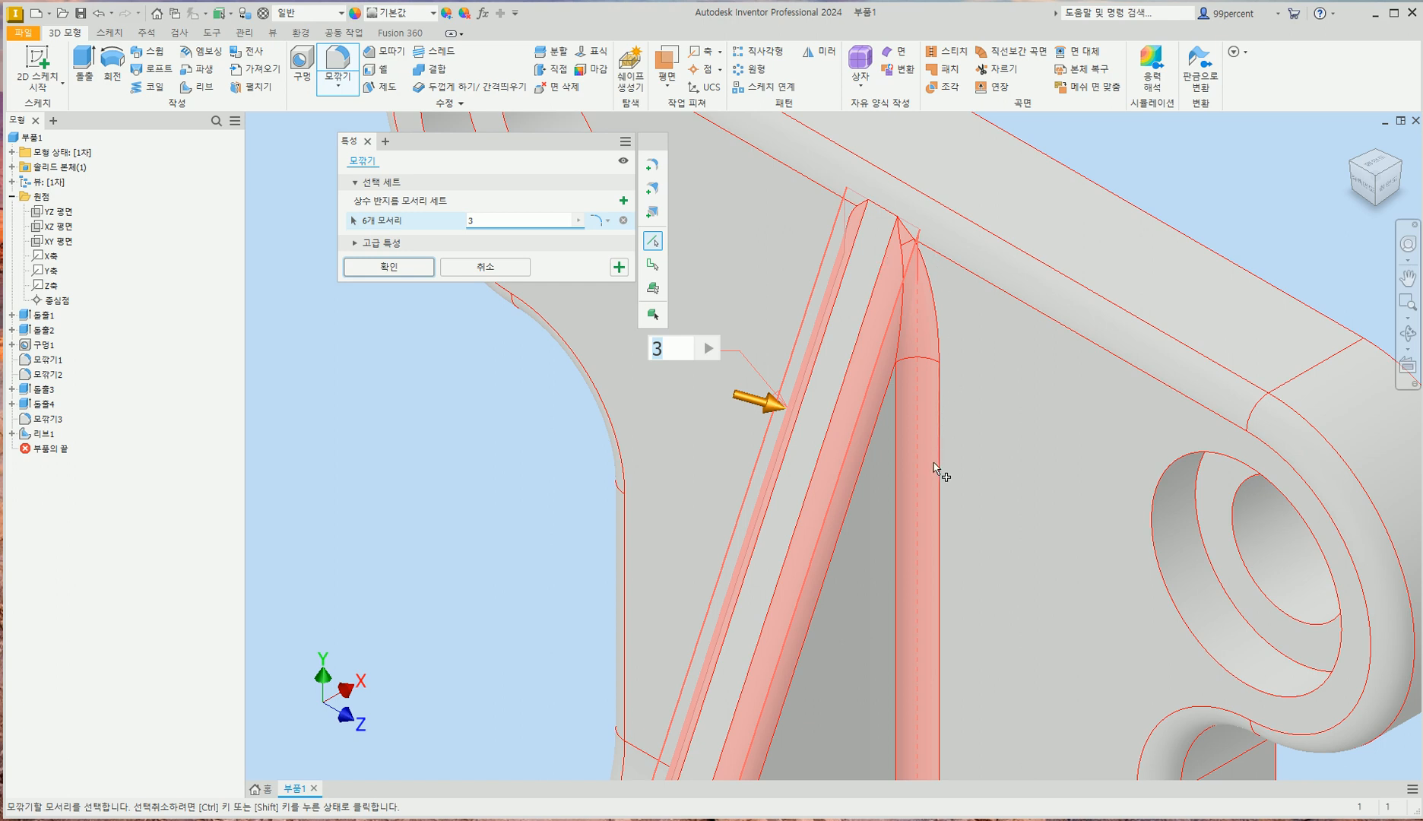
pyautogui.moveTo(937, 470); pyautogui.dragTo(937, 318, button='middle')
pyautogui.scroll(3, 935, 260)
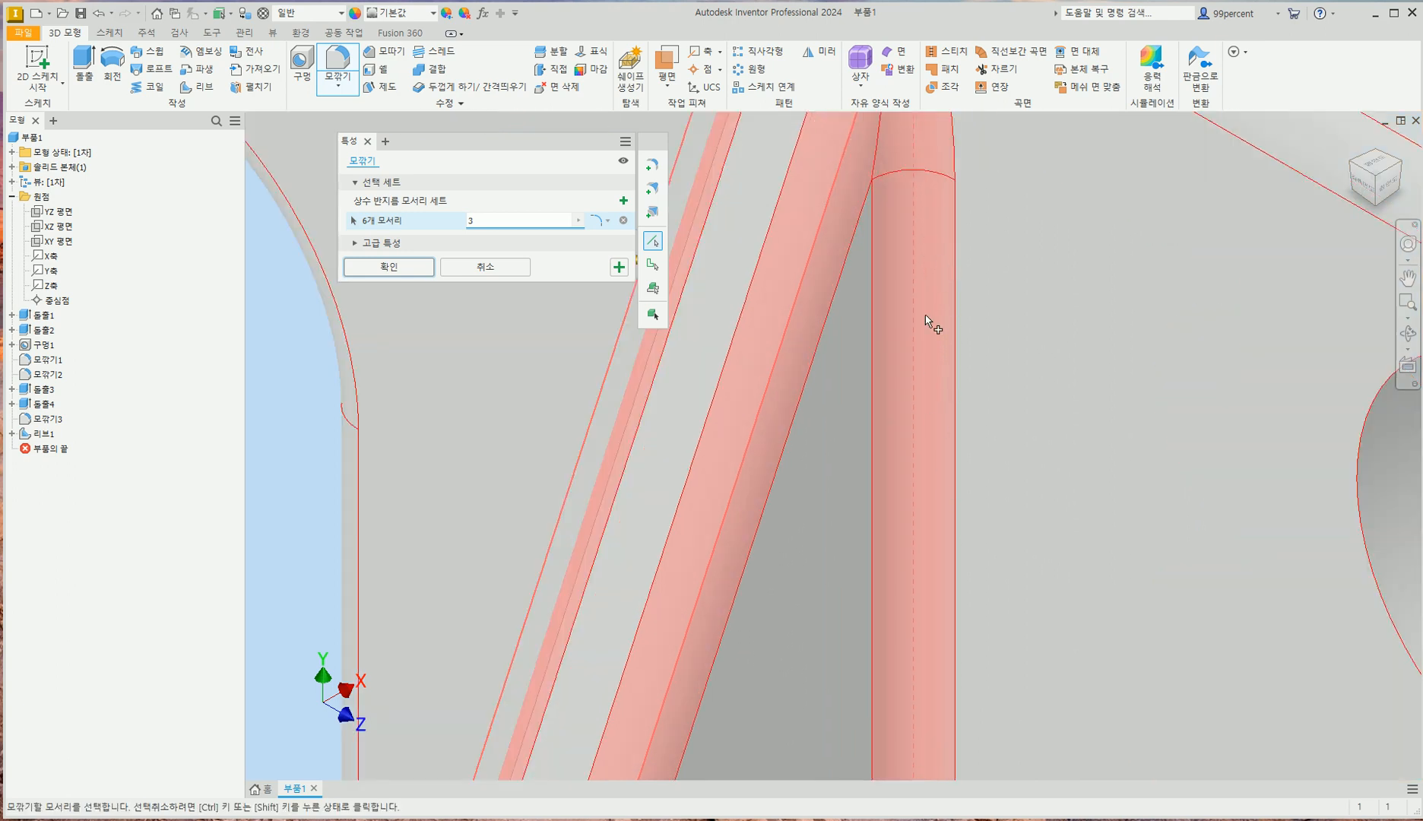
pyautogui.scroll(-2, 934, 257)
pyautogui.scroll(-3, 935, 256)
pyautogui.moveTo(936, 256); pyautogui.dragTo(939, 399, button='middle')
pyautogui.scroll(-3, 939, 399)
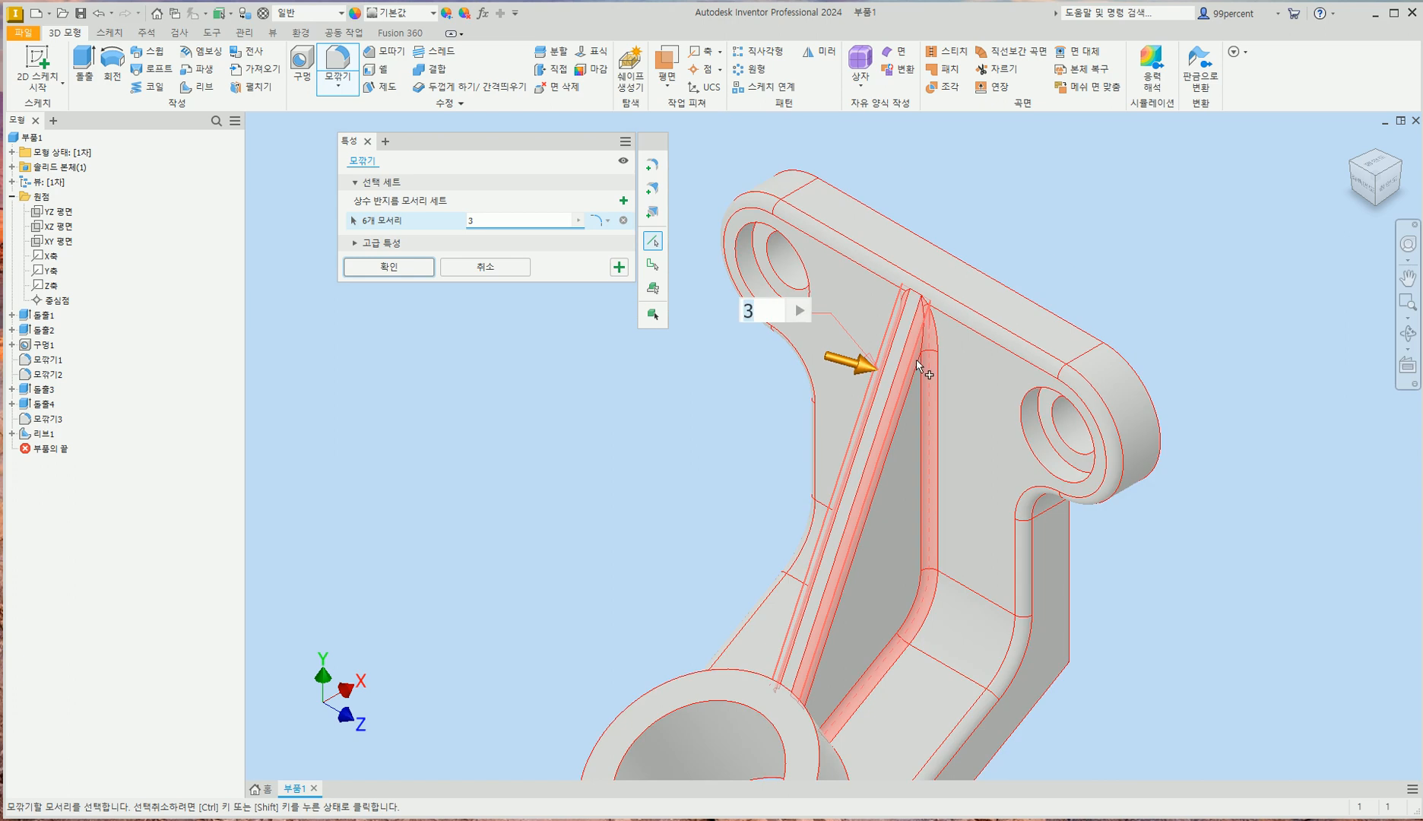
pyautogui.click(1388, 192)
pyautogui.scroll(5, 851, 483)
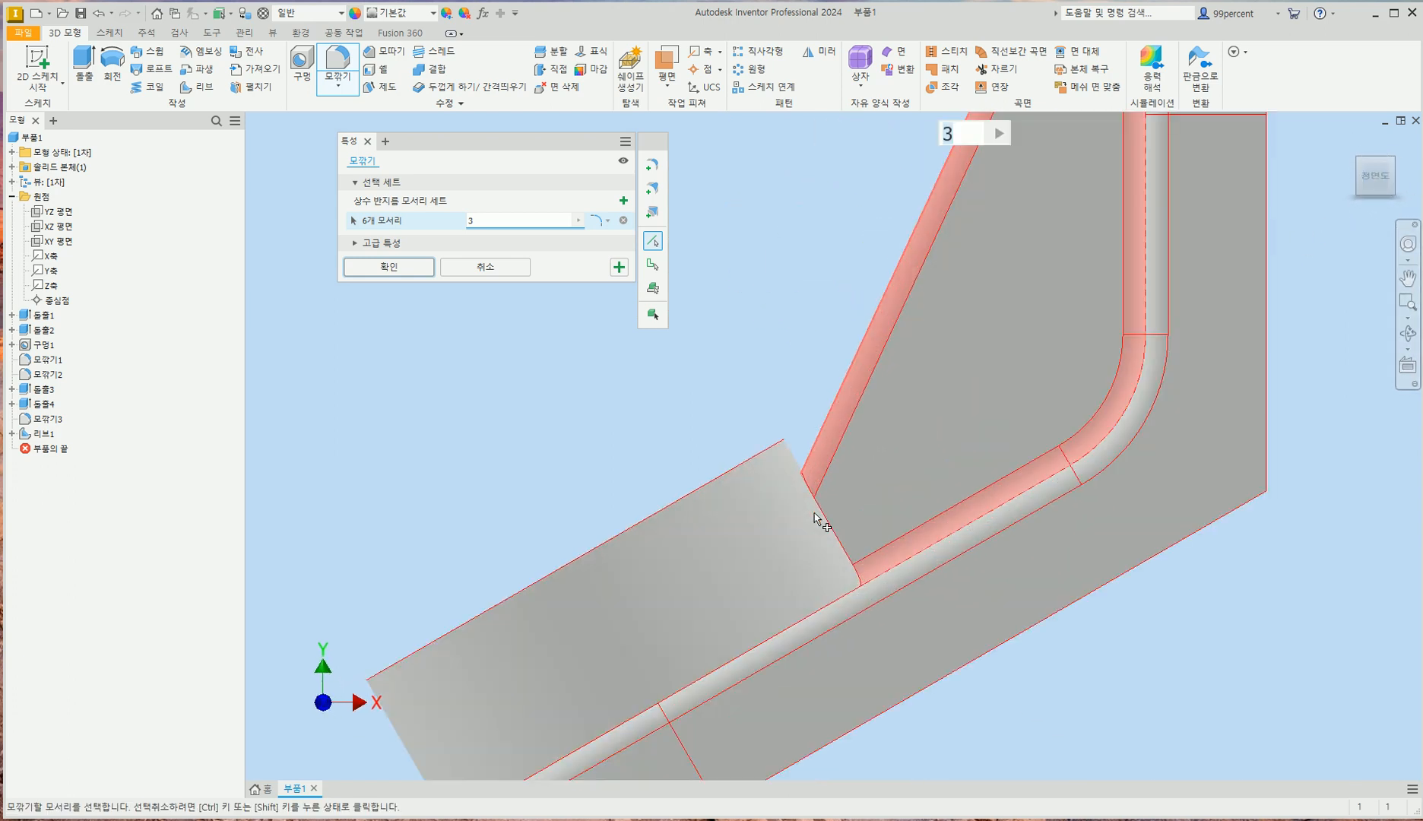
pyautogui.scroll(1, 814, 473)
pyautogui.scroll(2, 778, 492)
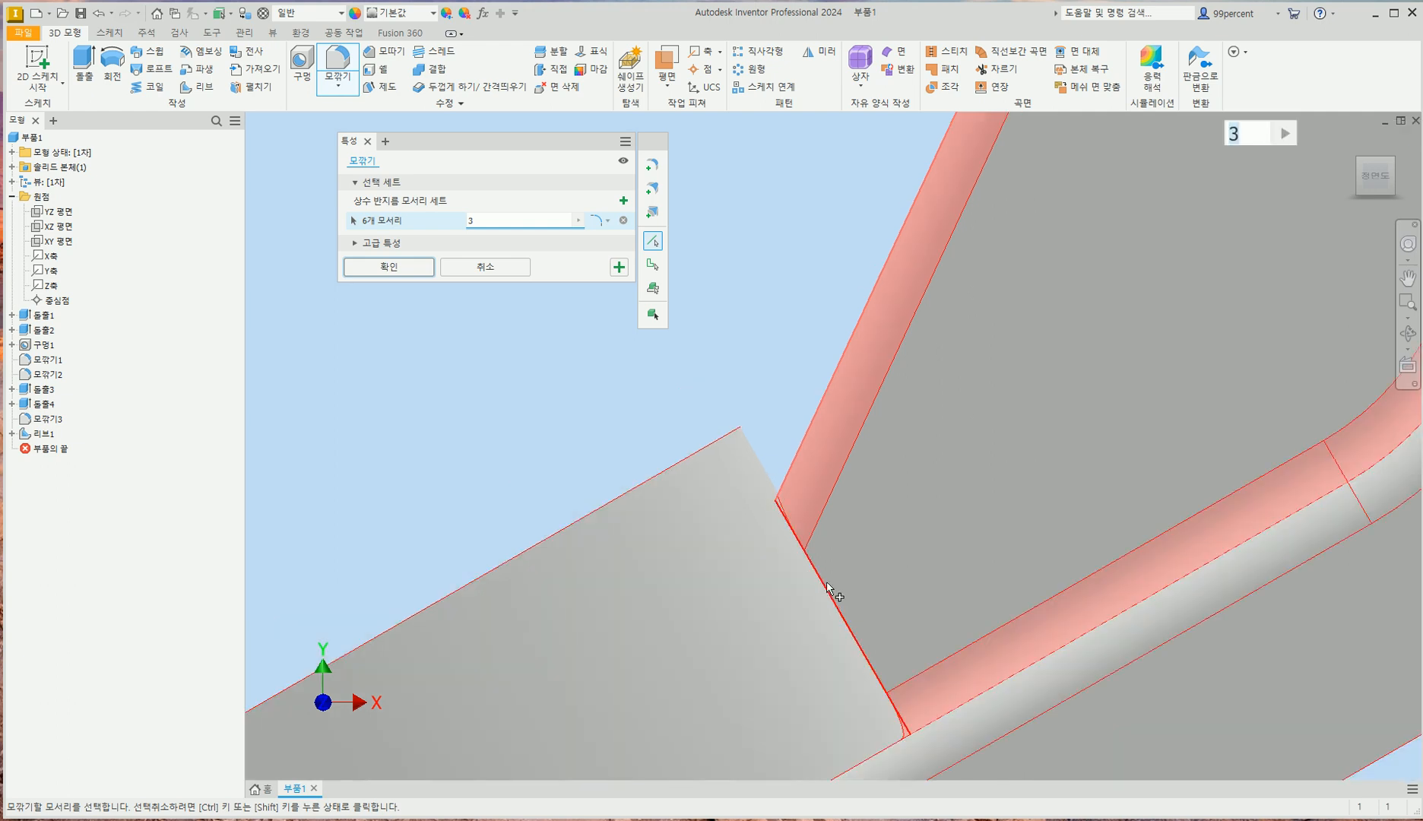
pyautogui.click(828, 589)
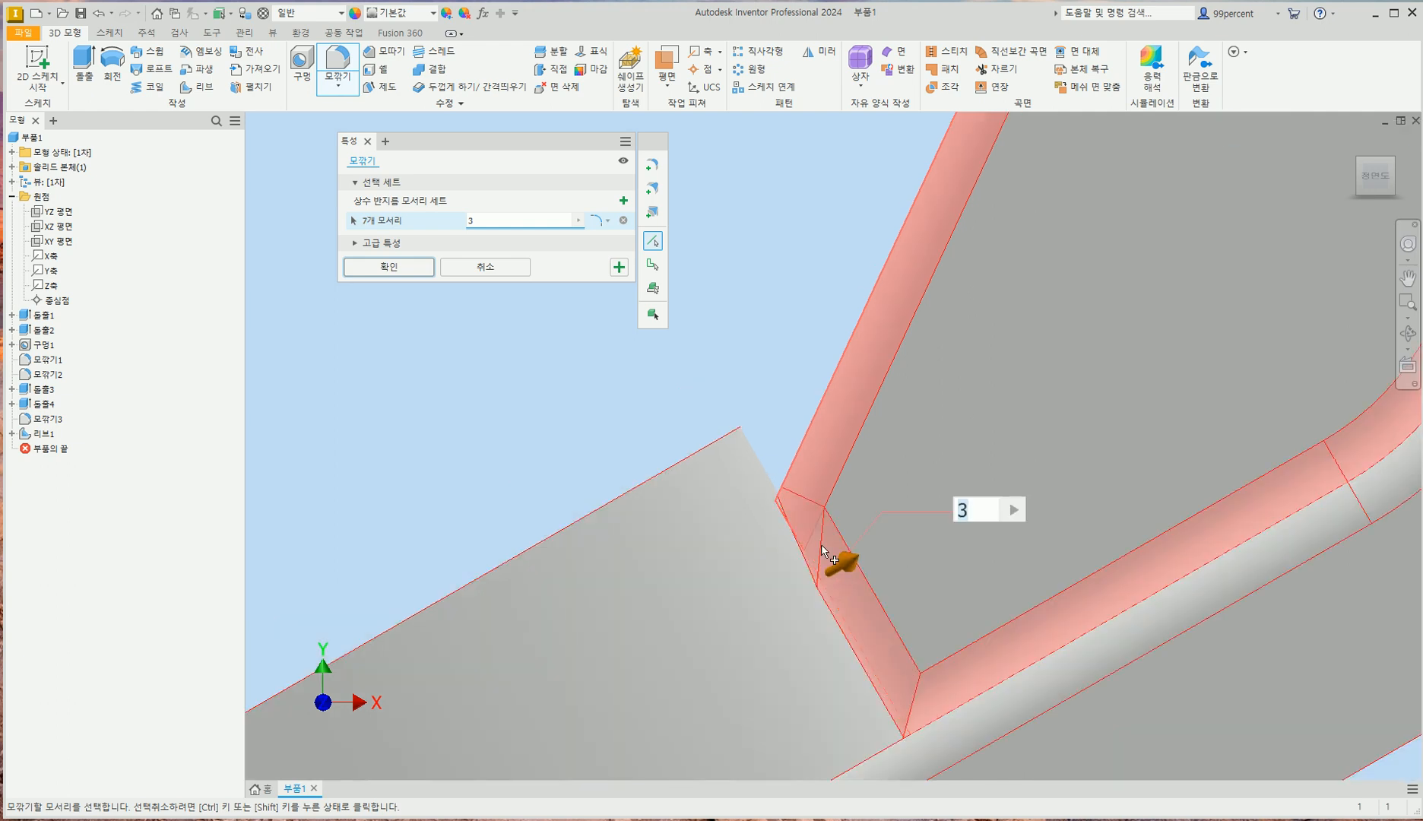
pyautogui.click(1360, 164)
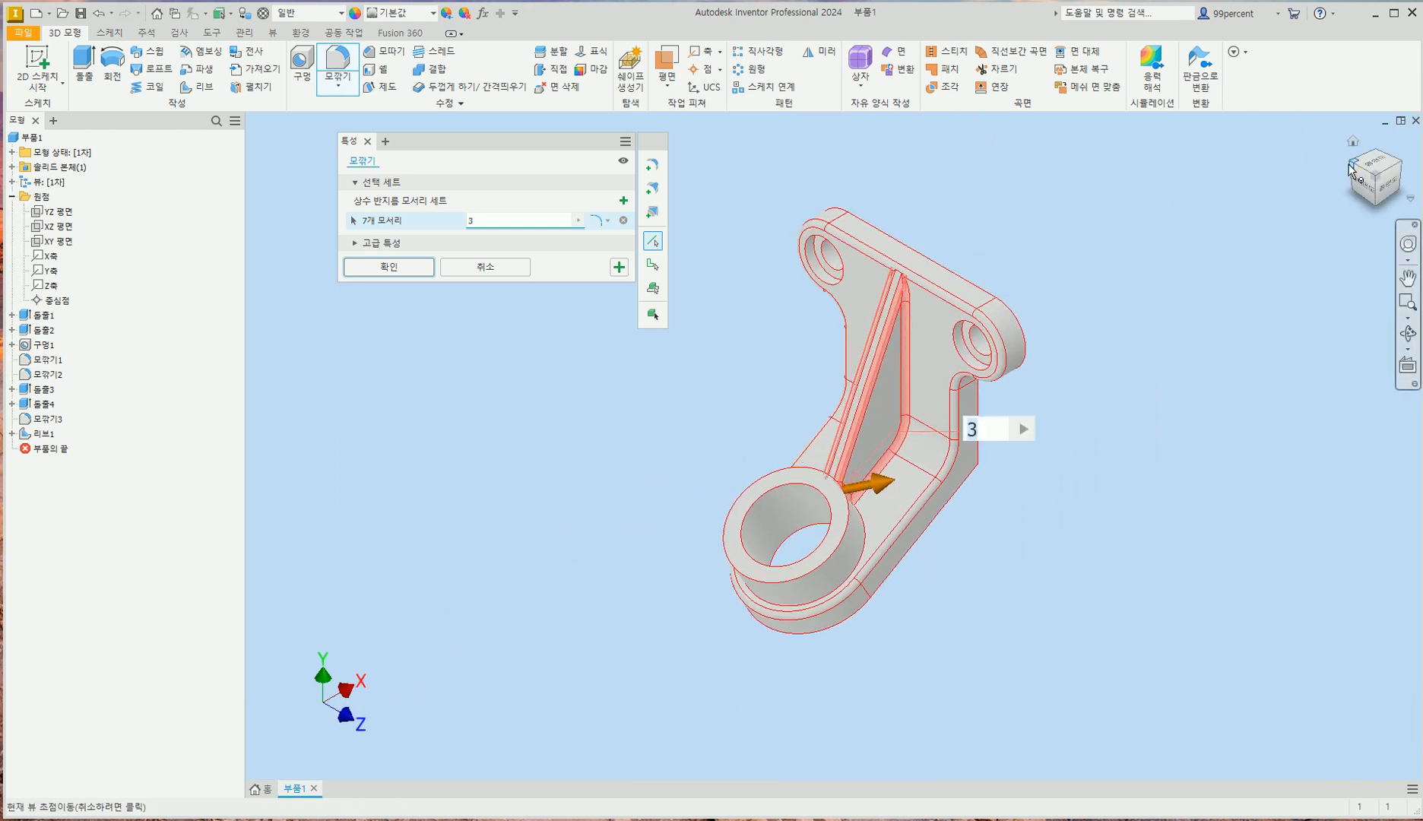
pyautogui.scroll(5, 796, 508)
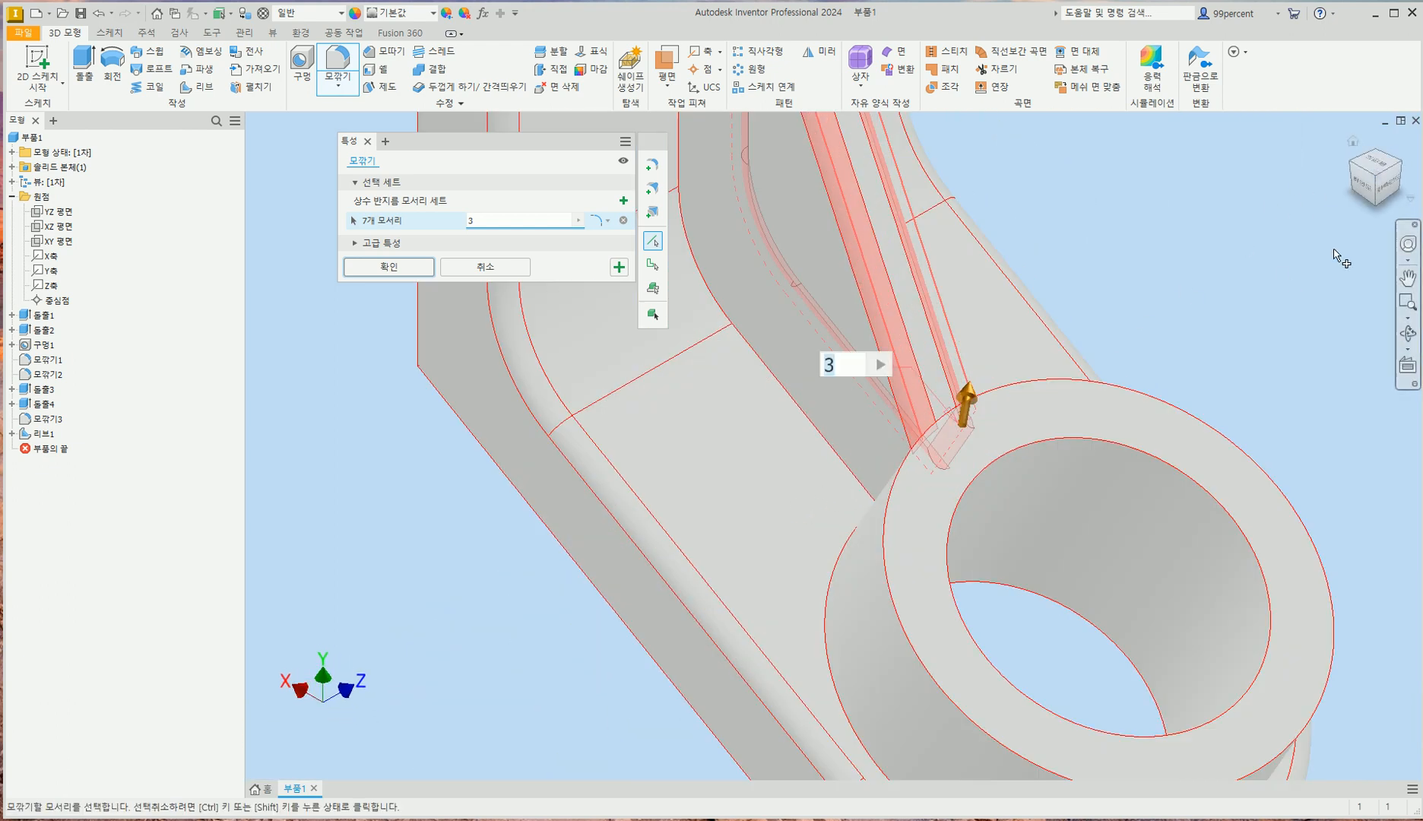
pyautogui.click(1366, 184)
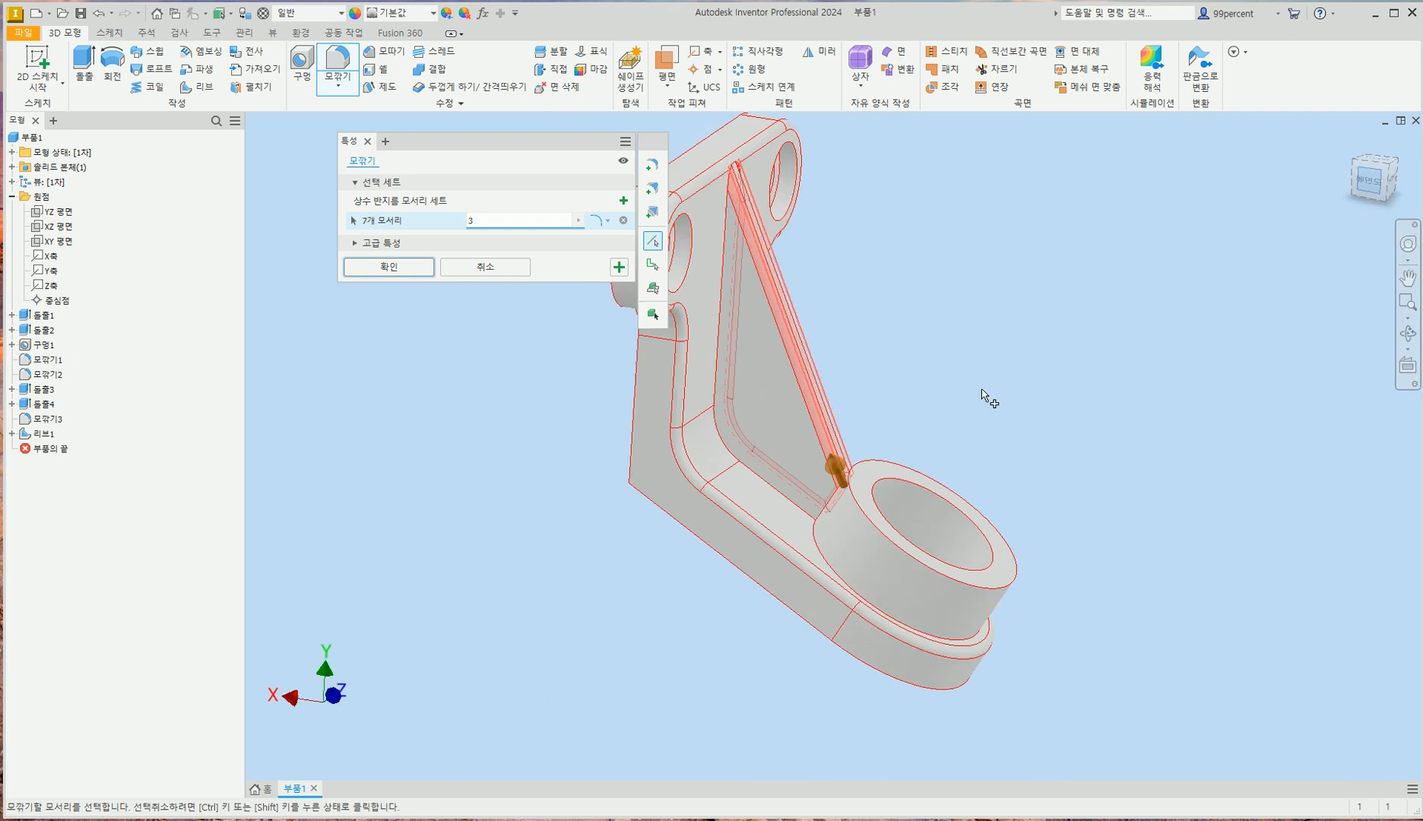
pyautogui.scroll(2, 816, 513)
pyautogui.click(833, 519)
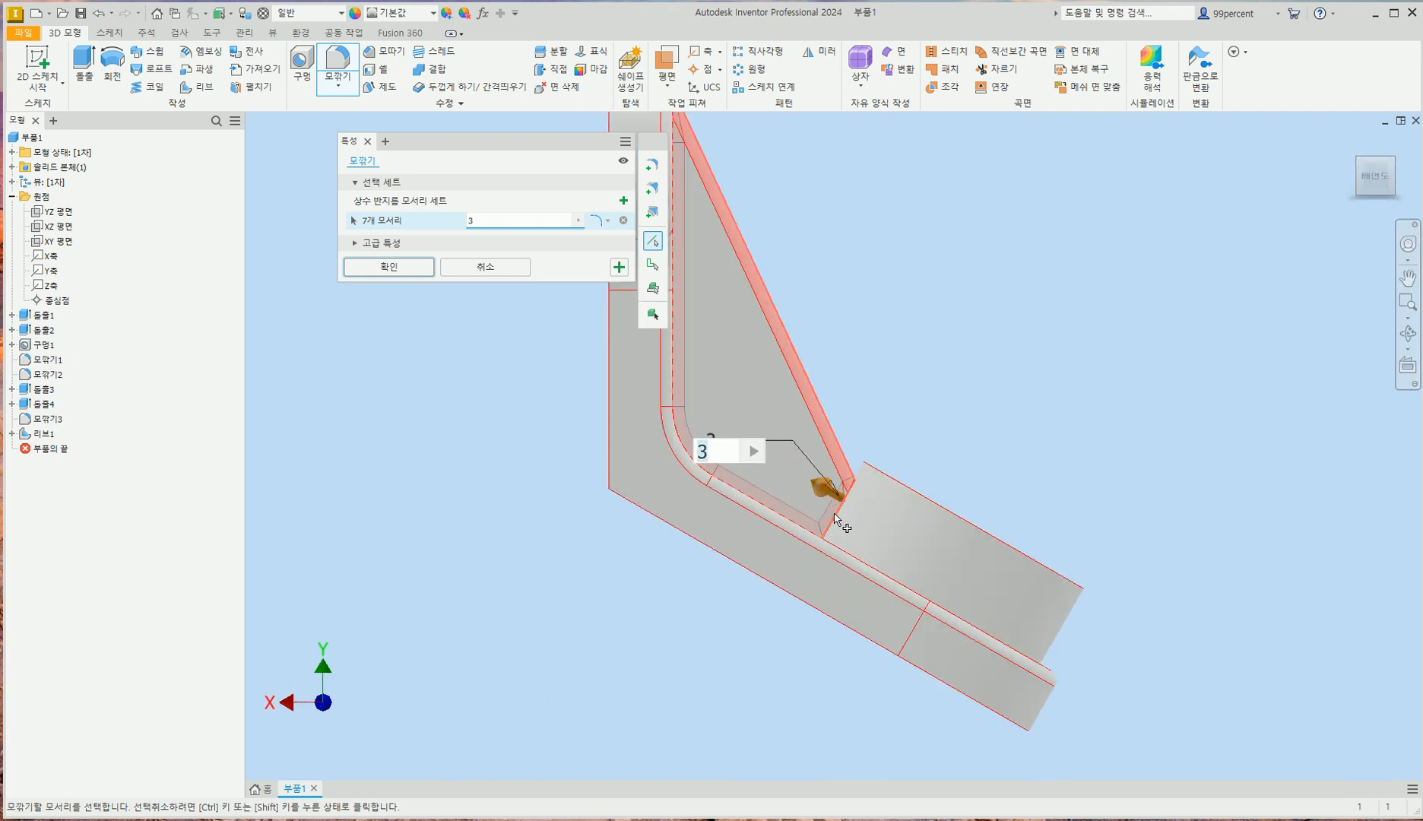
pyautogui.scroll(4, 840, 513)
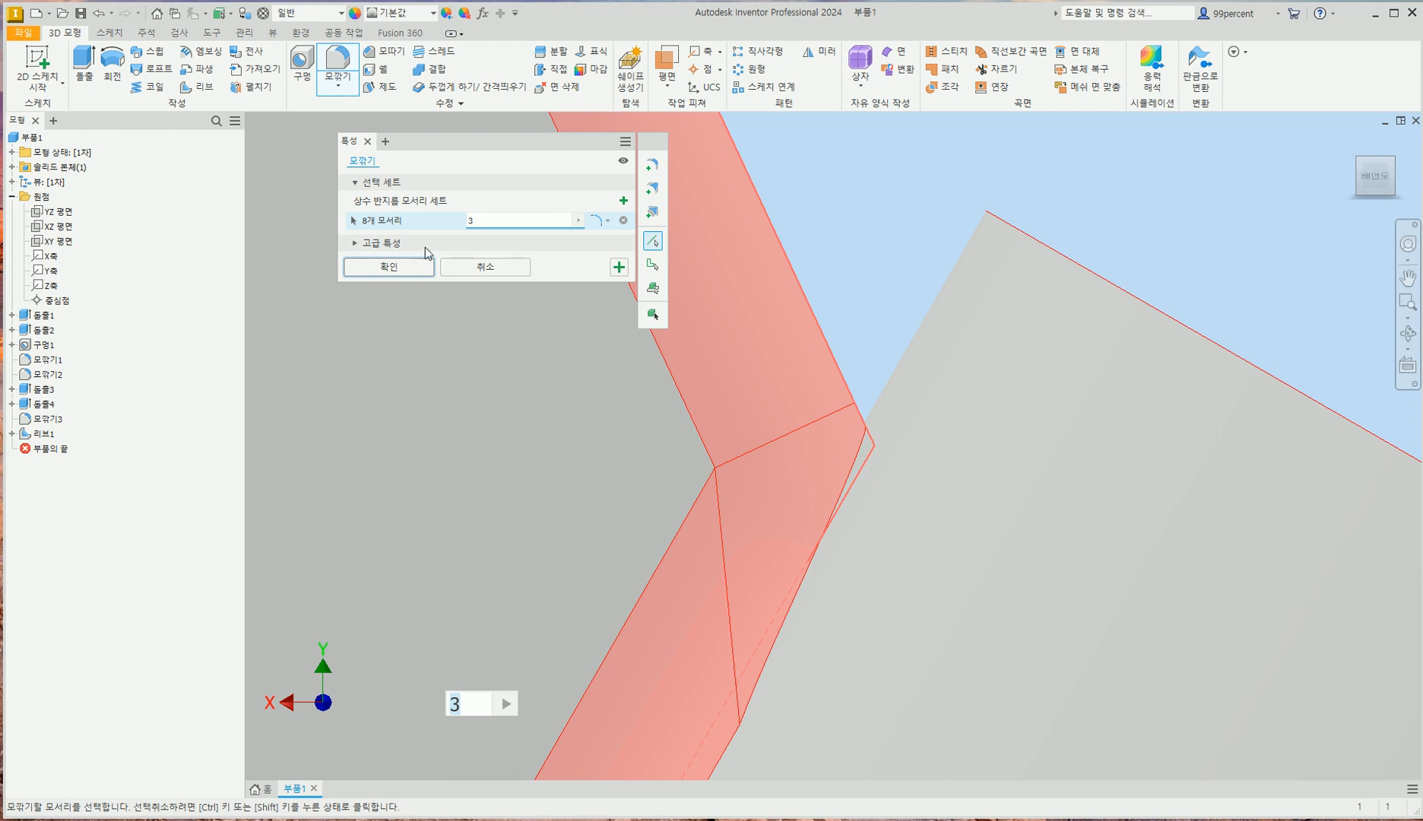
pyautogui.click(486, 268)
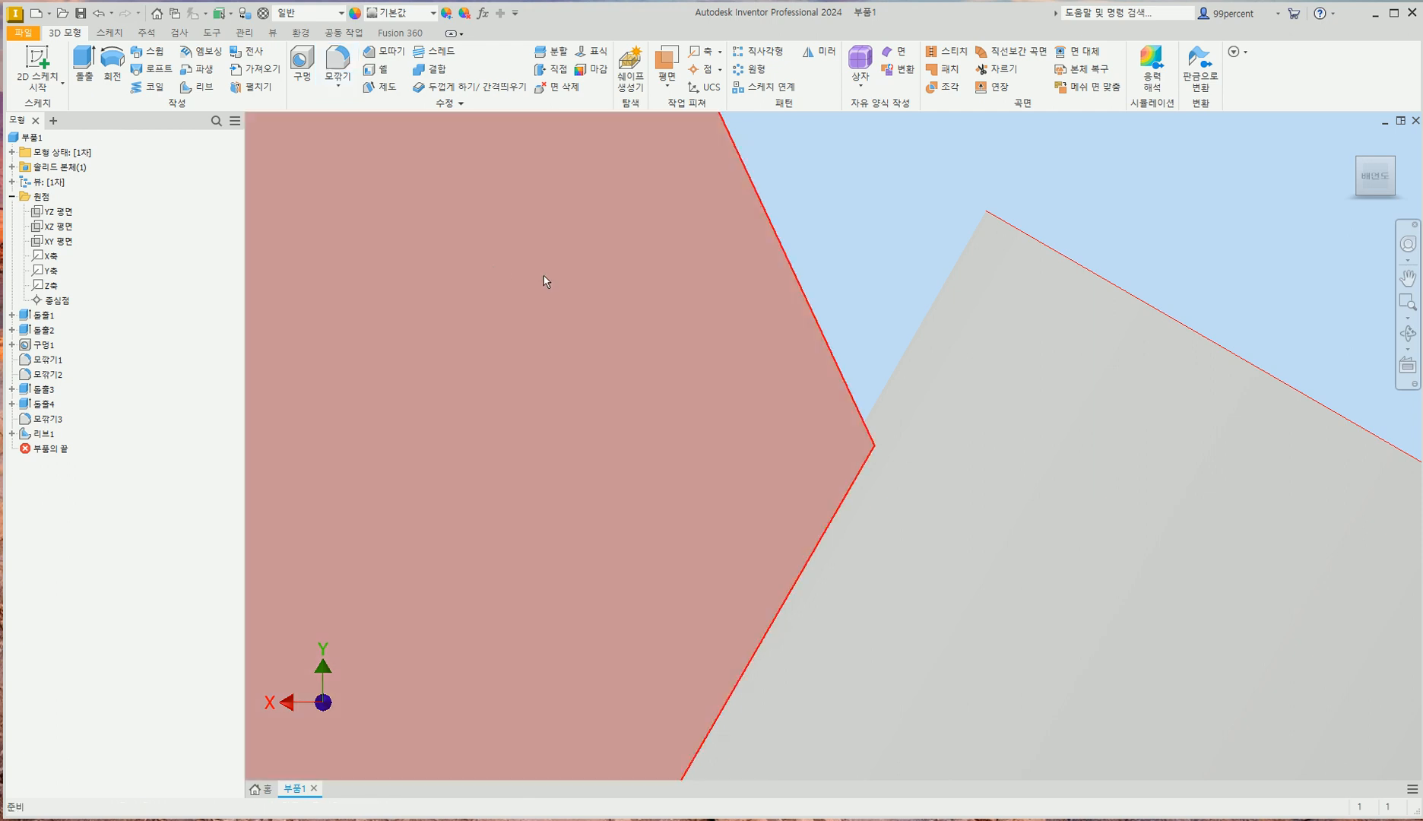
# - Set up a 3 mm fillet on the two long slanted outer edges of the rib
pyautogui.click(1354, 144)
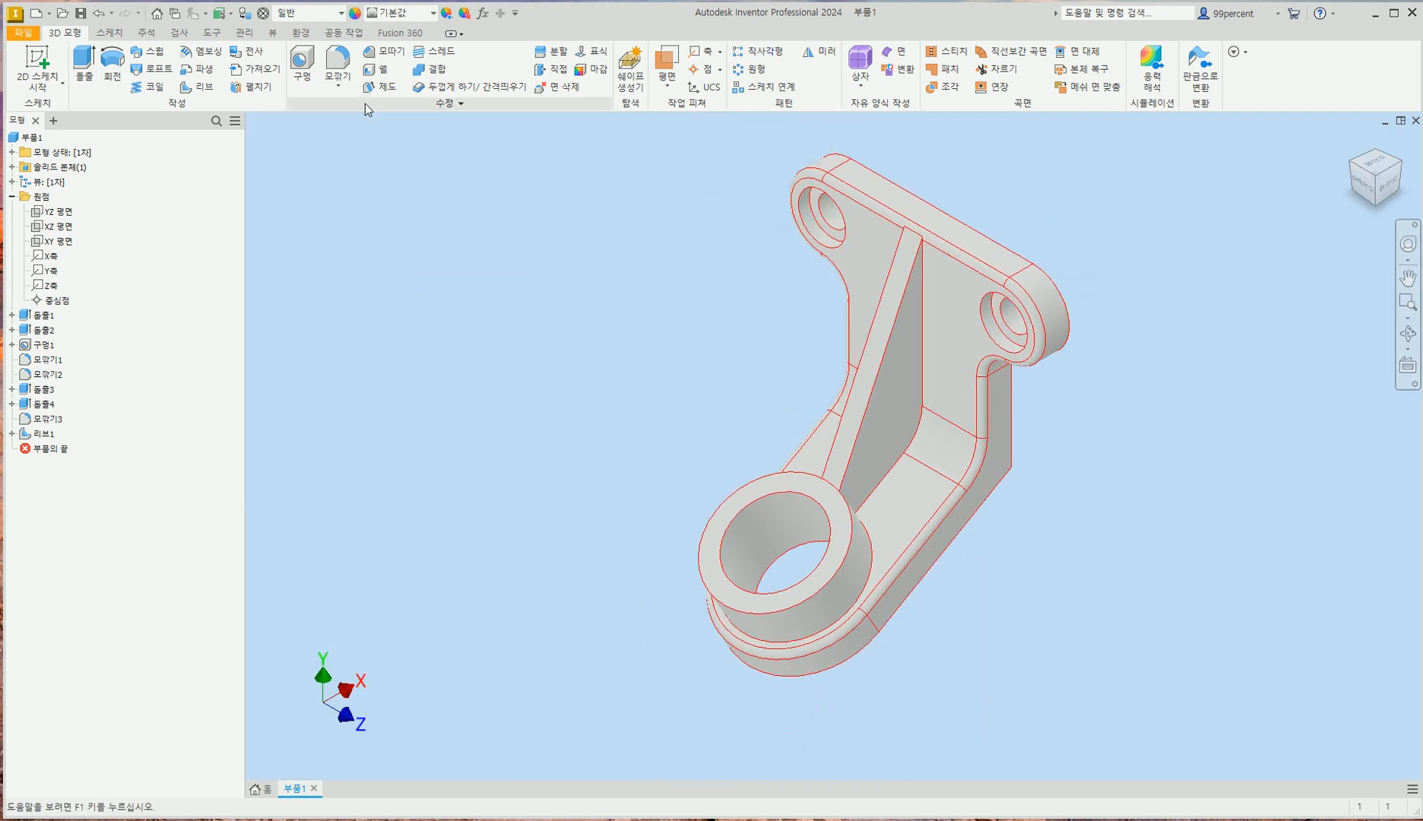
pyautogui.click(343, 57)
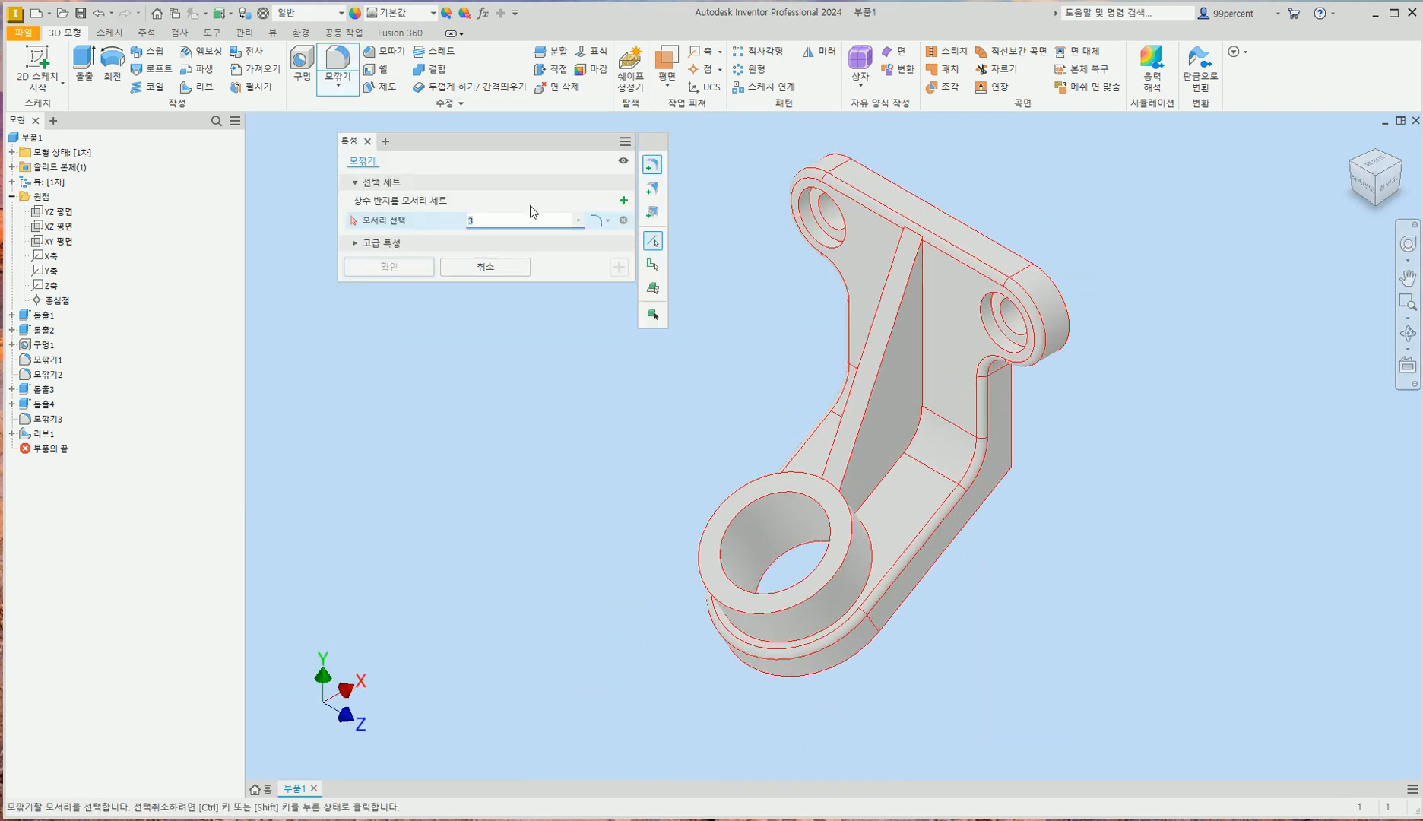
pyautogui.click(891, 343)
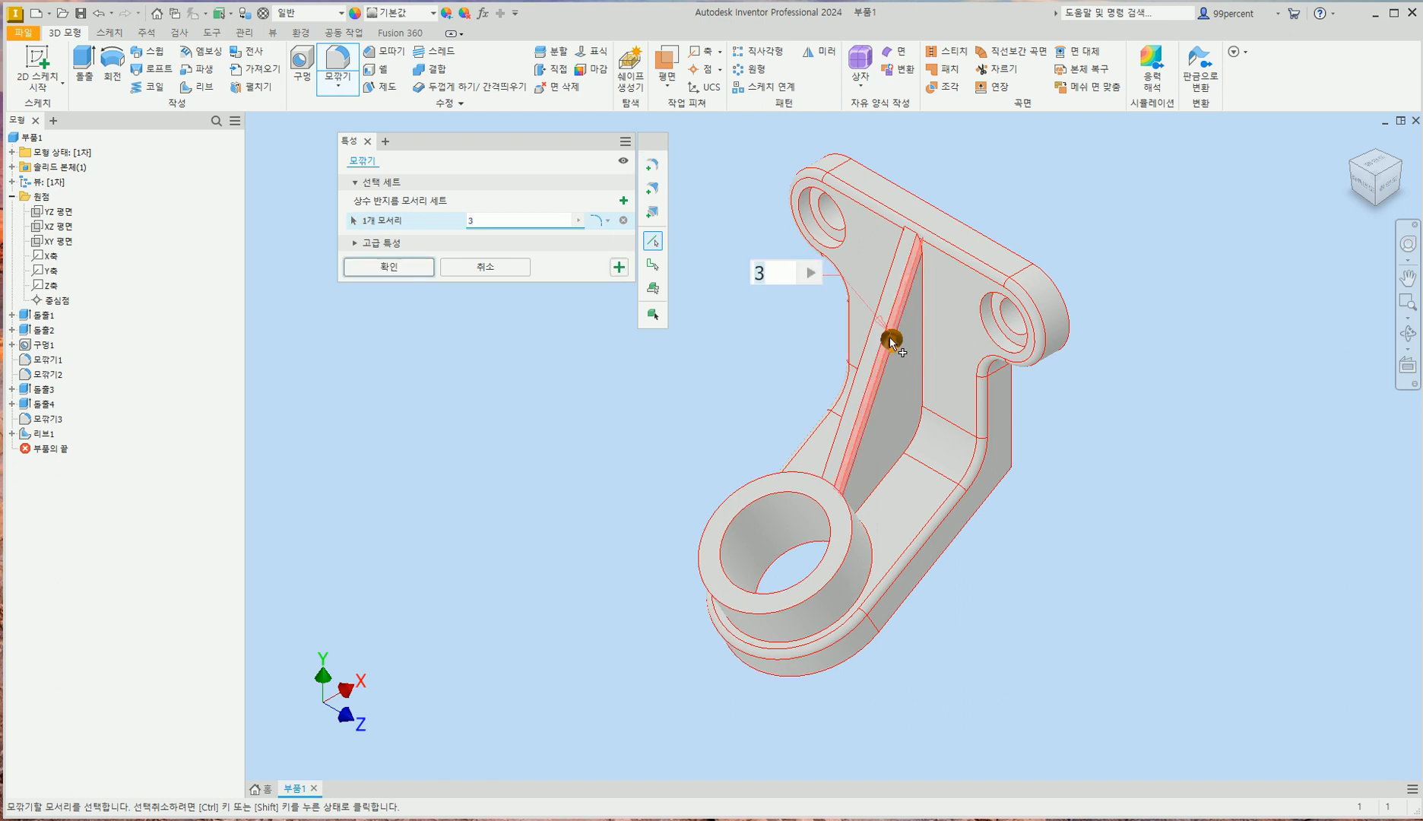
pyautogui.click(878, 336)
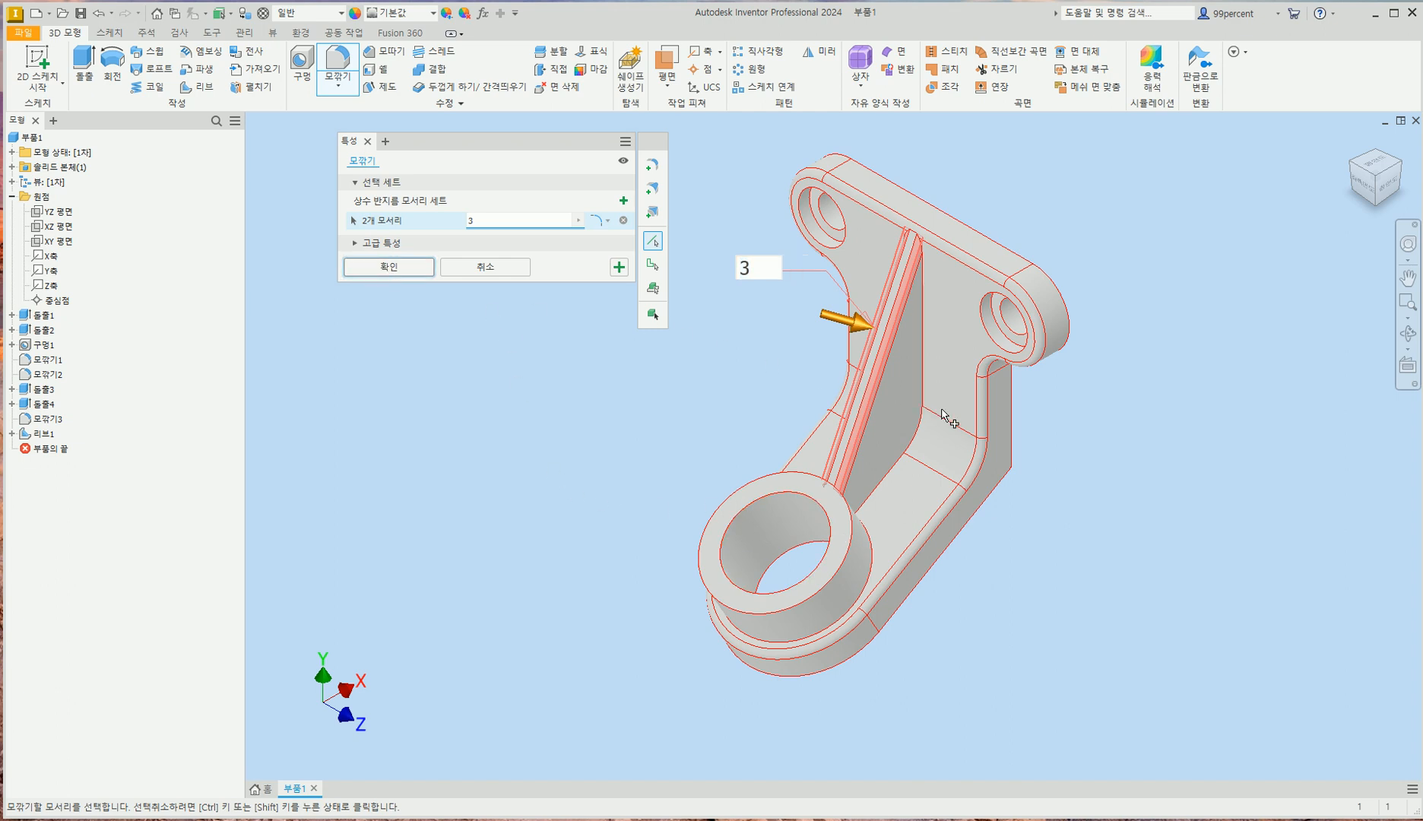
# - Add the edges where both sides of the rib meet the bracket's inner faces to the 3 mm fillet and create it
pyautogui.moveTo(1387, 183); pyautogui.dragTo(983, 448)
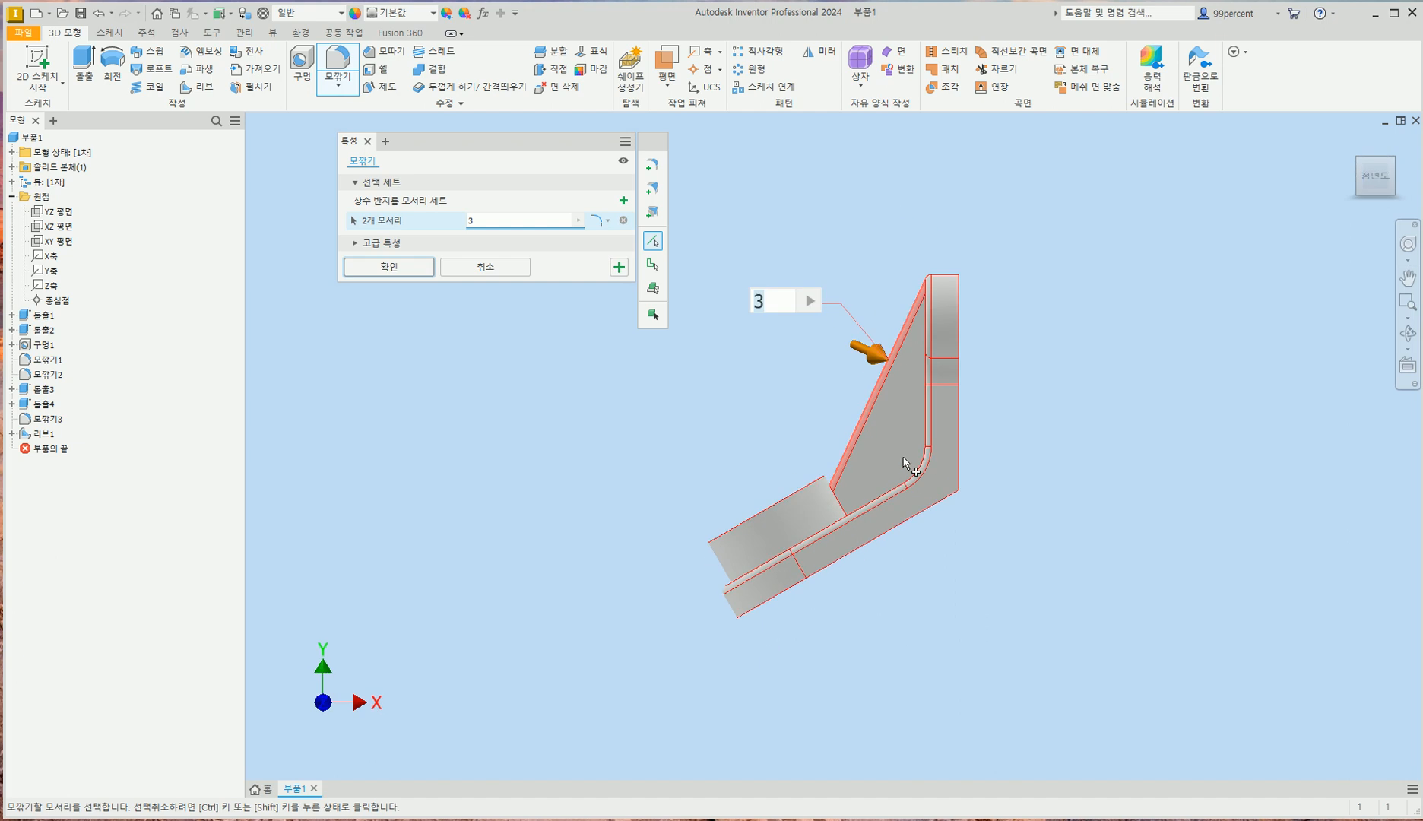
pyautogui.click(1353, 142)
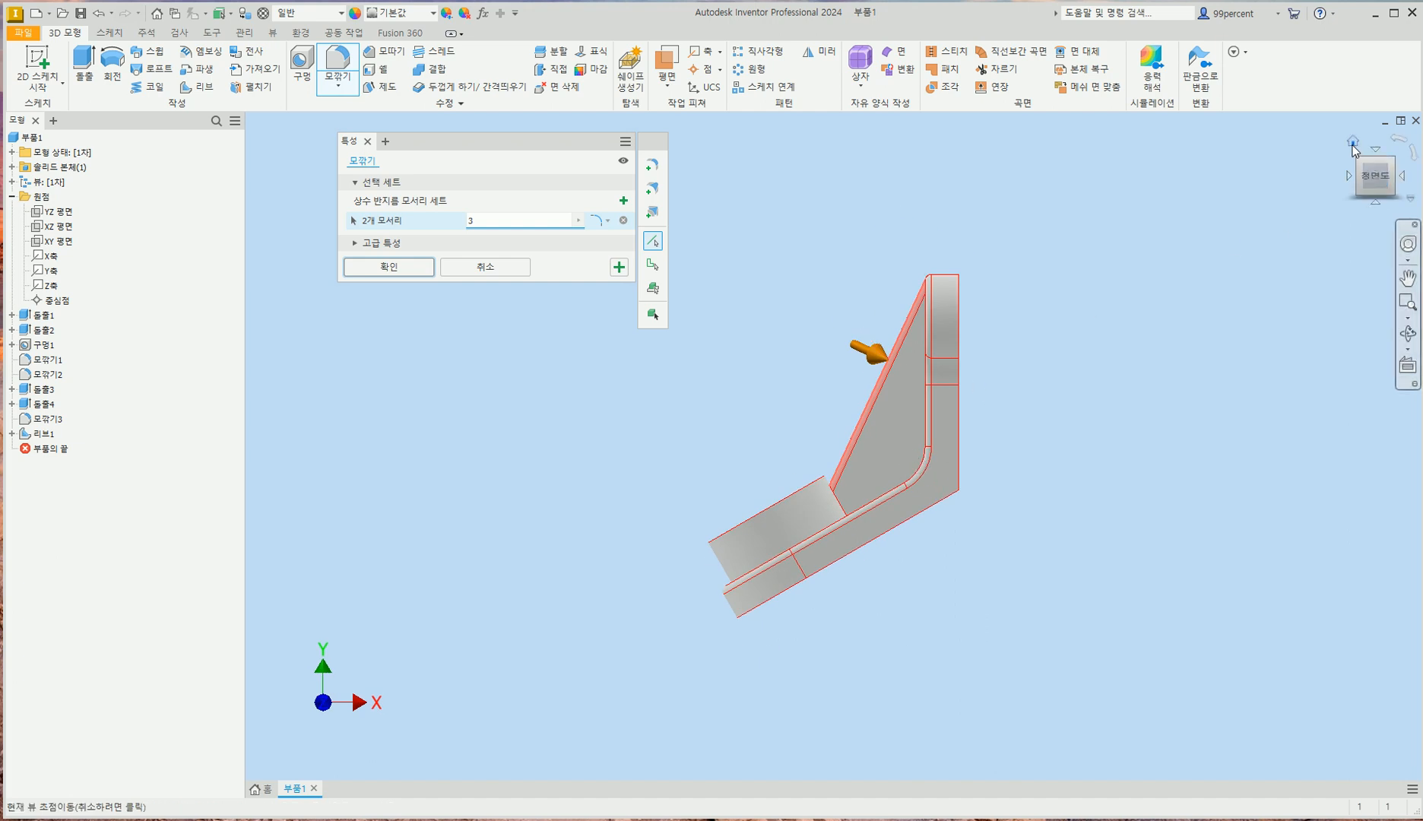
pyautogui.click(922, 395)
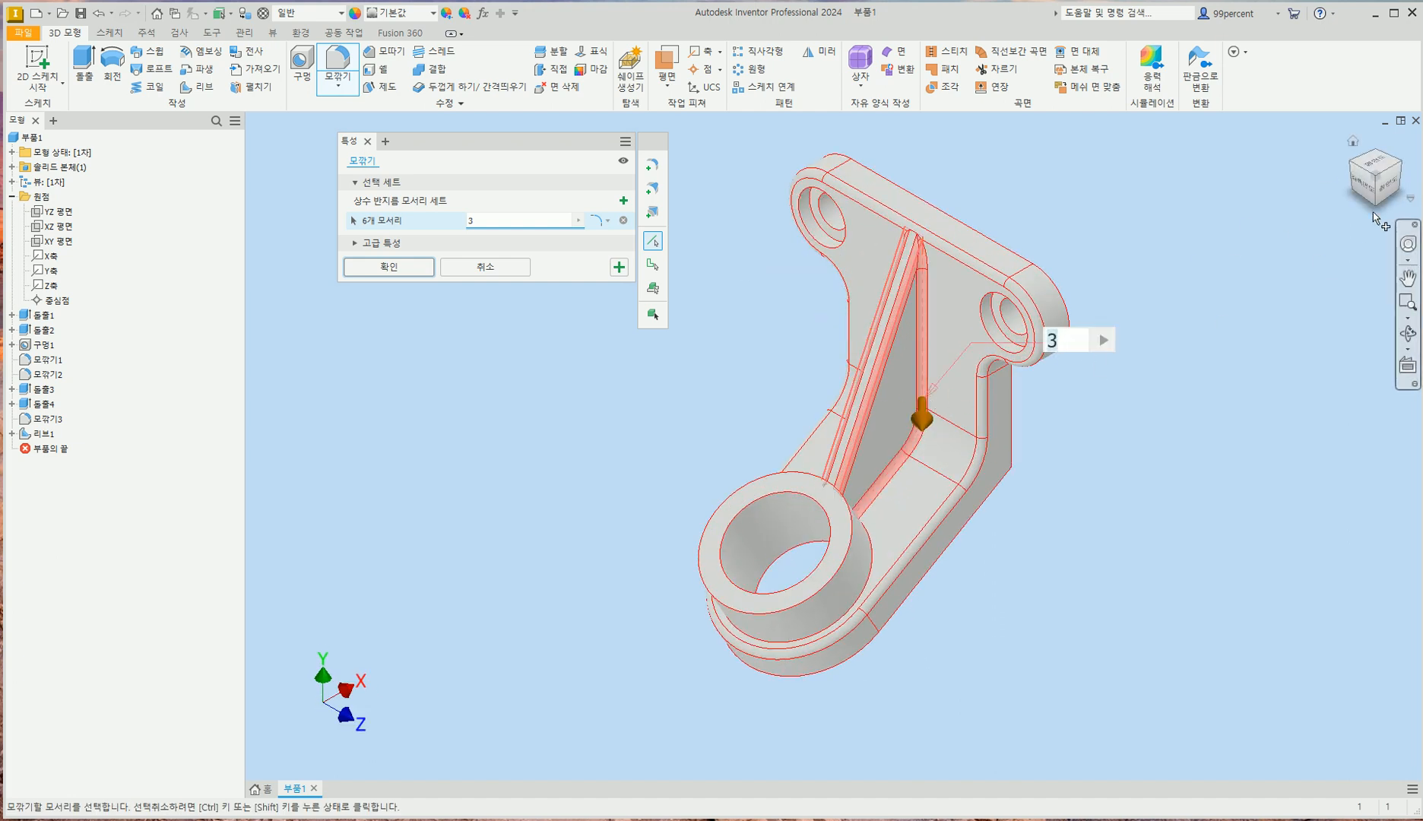
pyautogui.click(1384, 188)
pyautogui.scroll(5, 790, 505)
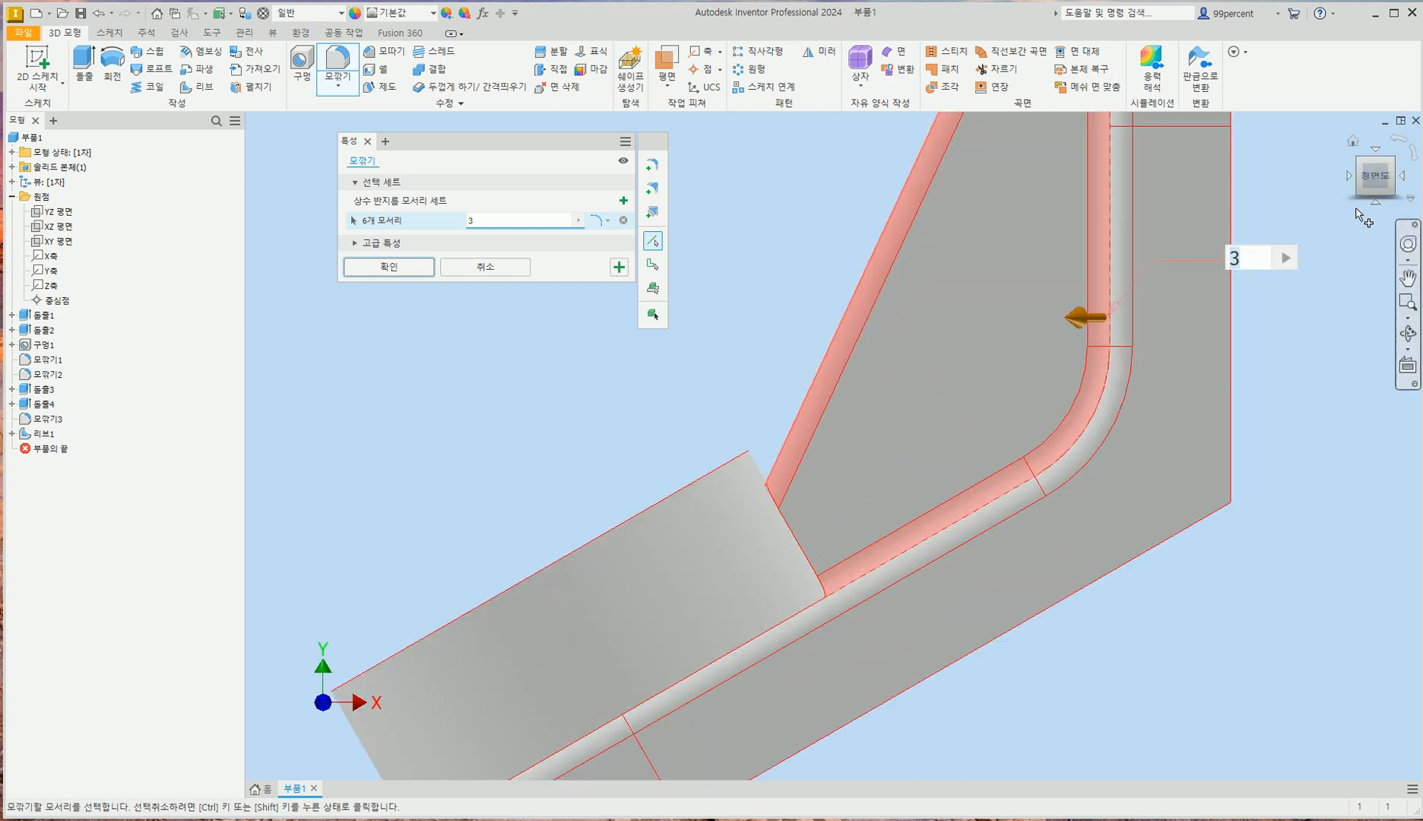
pyautogui.click(1357, 162)
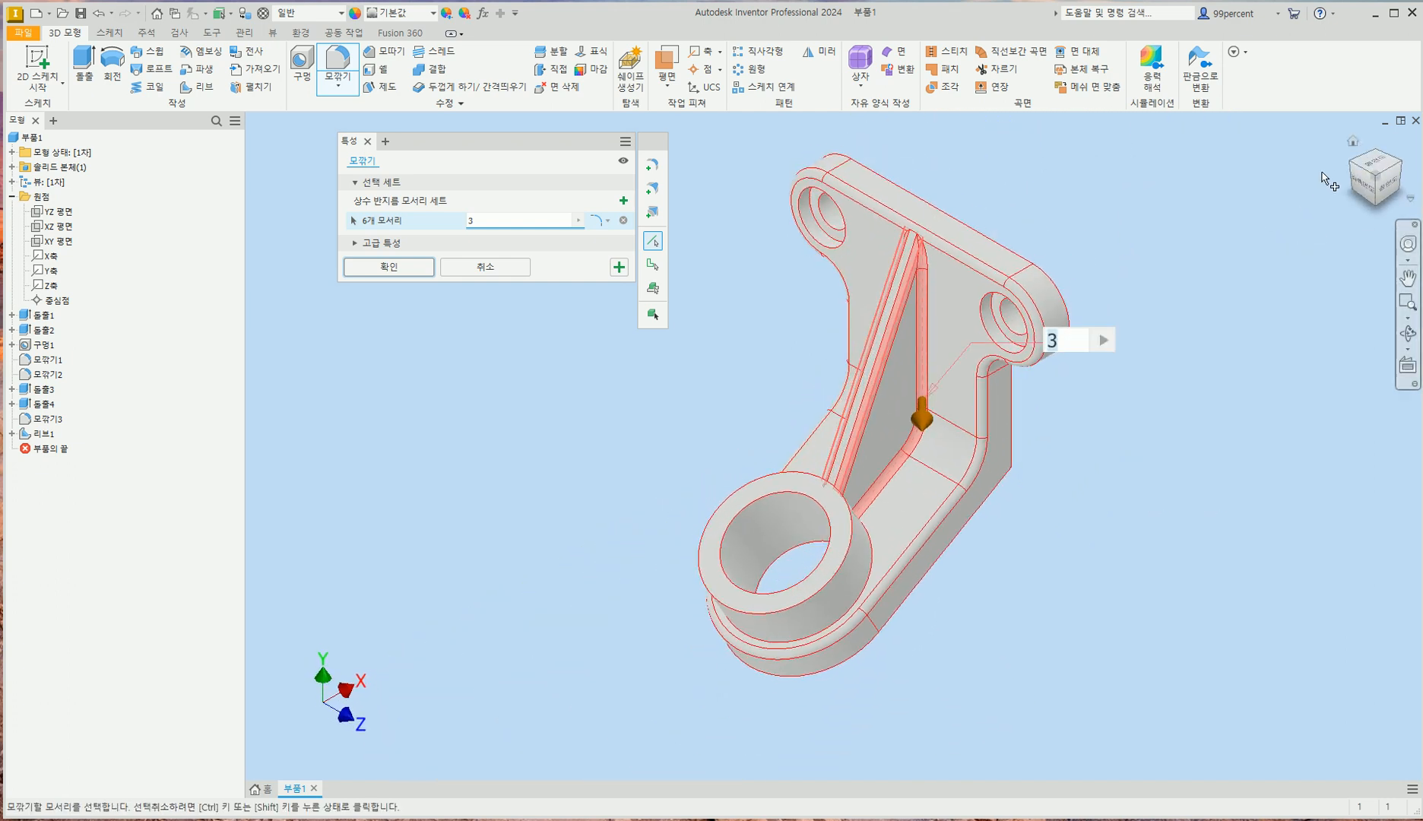
pyautogui.click(1357, 163)
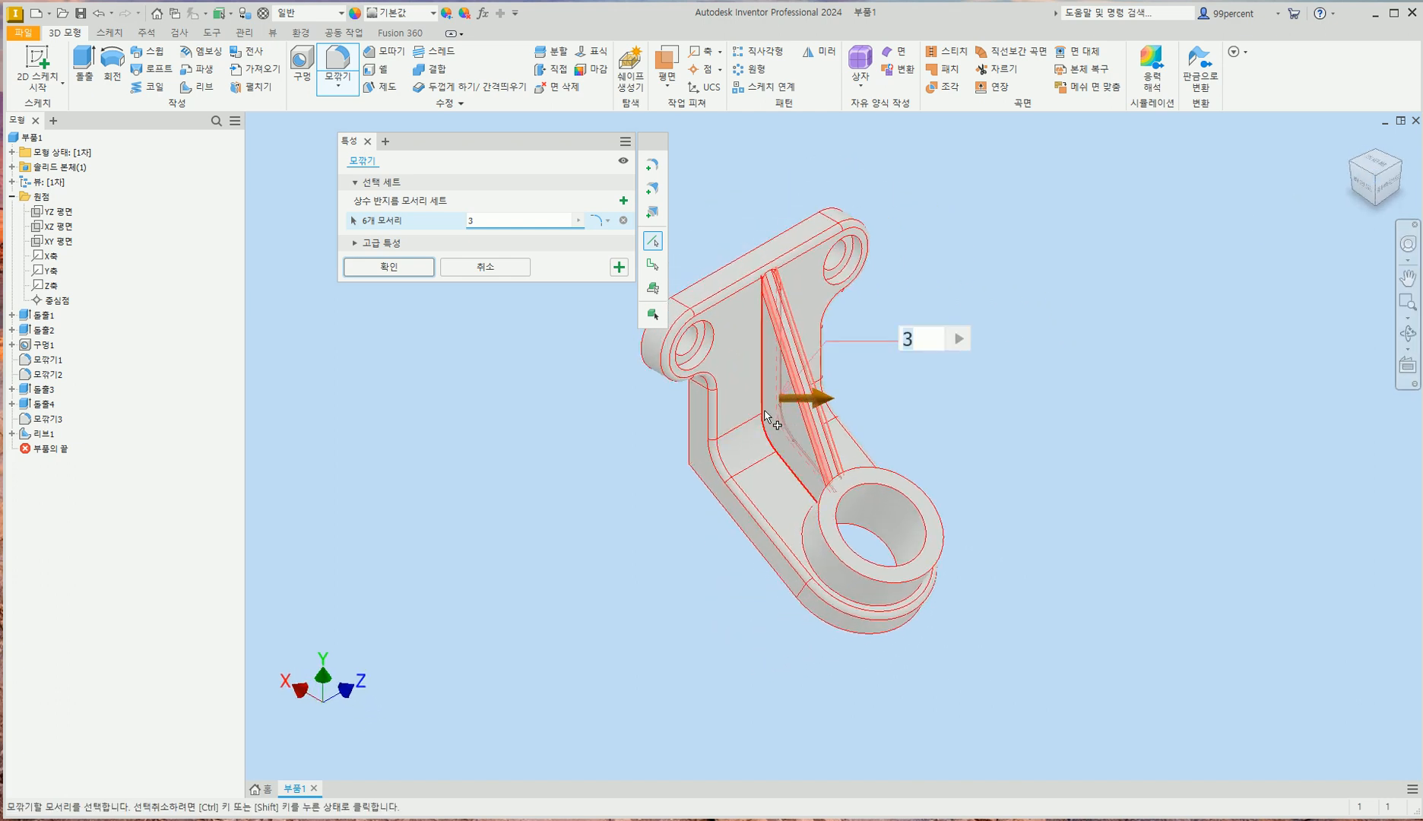
pyautogui.click(766, 369)
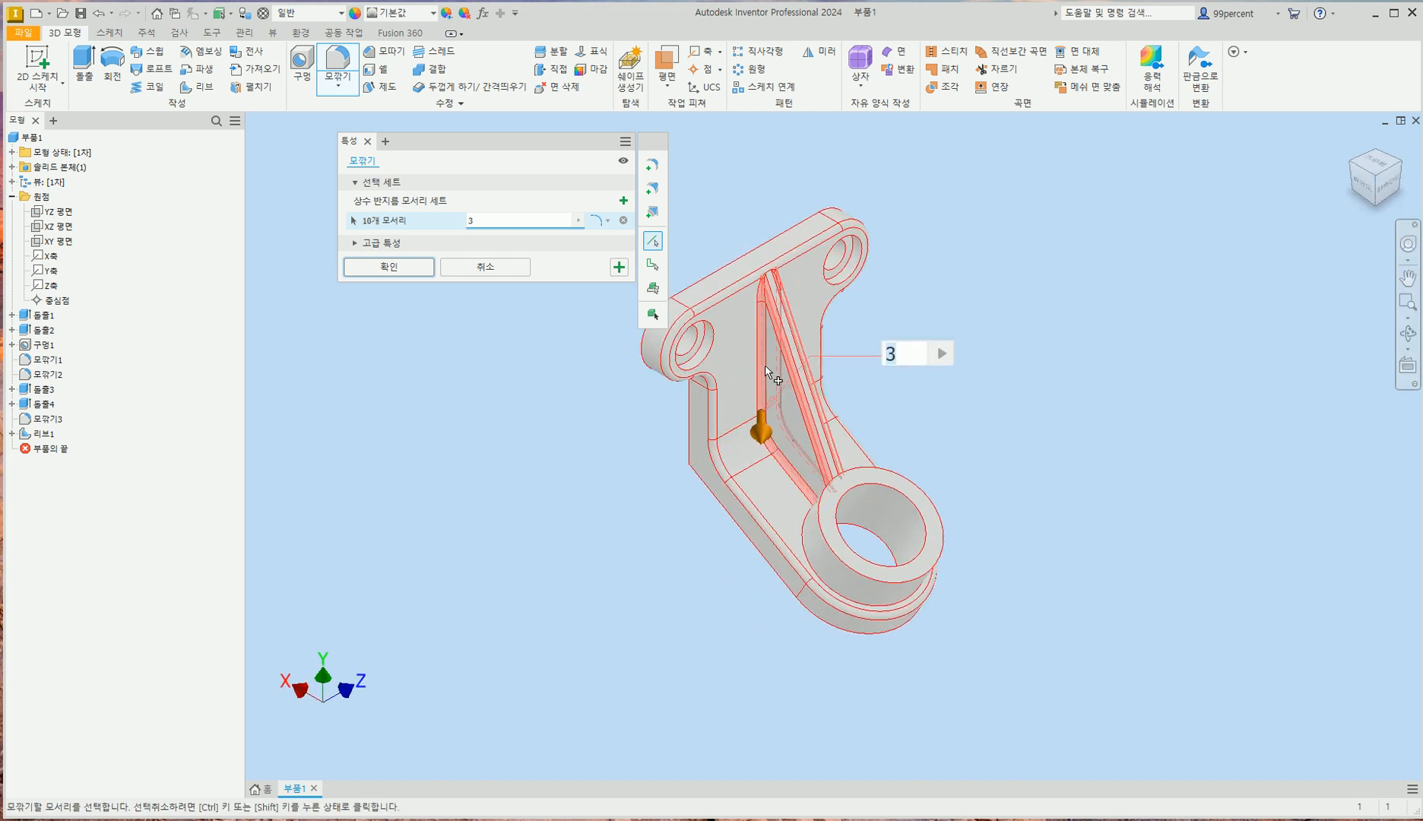
pyautogui.click(389, 267)
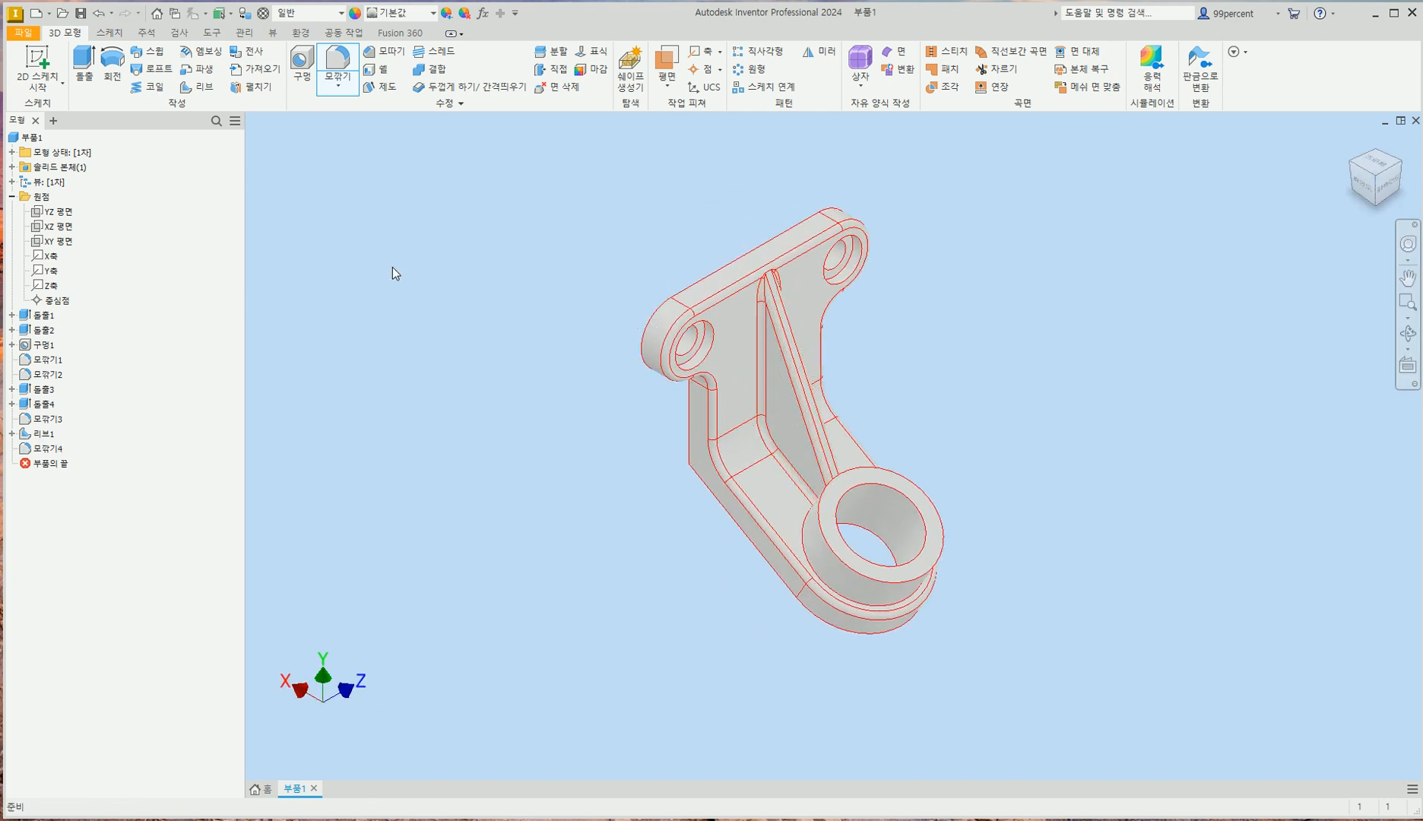
# - Fillet the edges where the boss meets the lower arm and the rib at 3 mm, comparing the part with the PDF drawing
pyautogui.click(1352, 143)
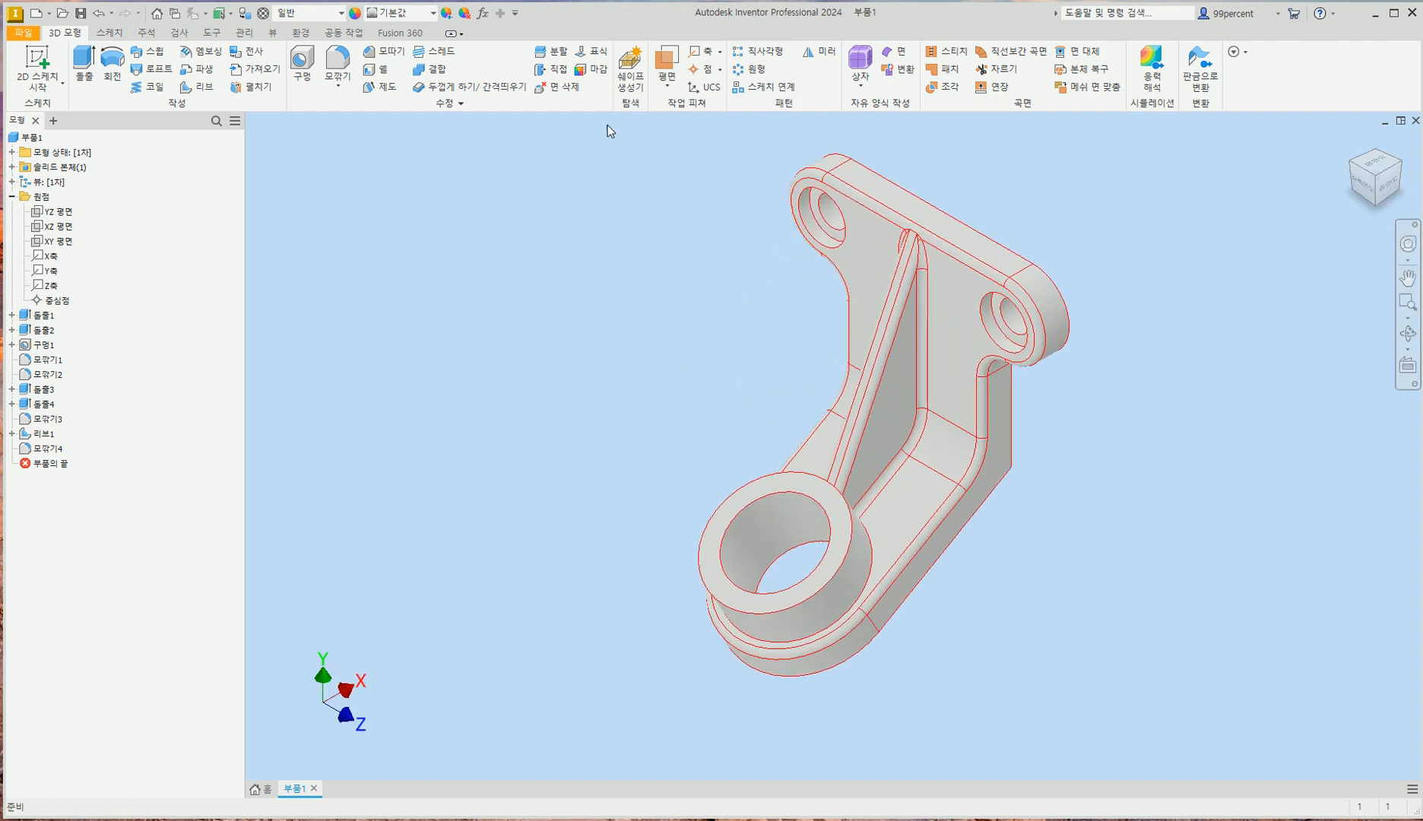
pyautogui.click(339, 64)
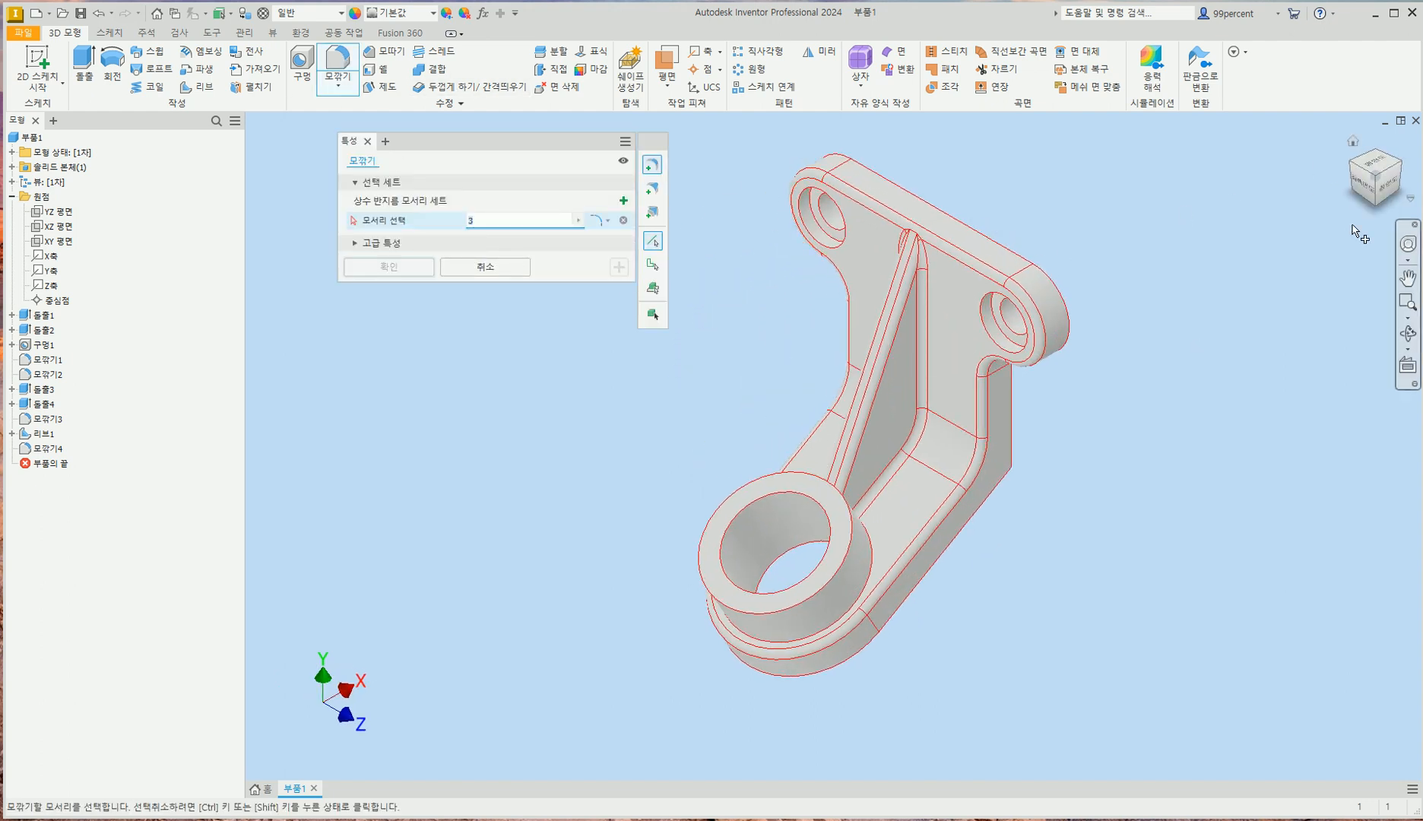
pyautogui.click(1381, 194)
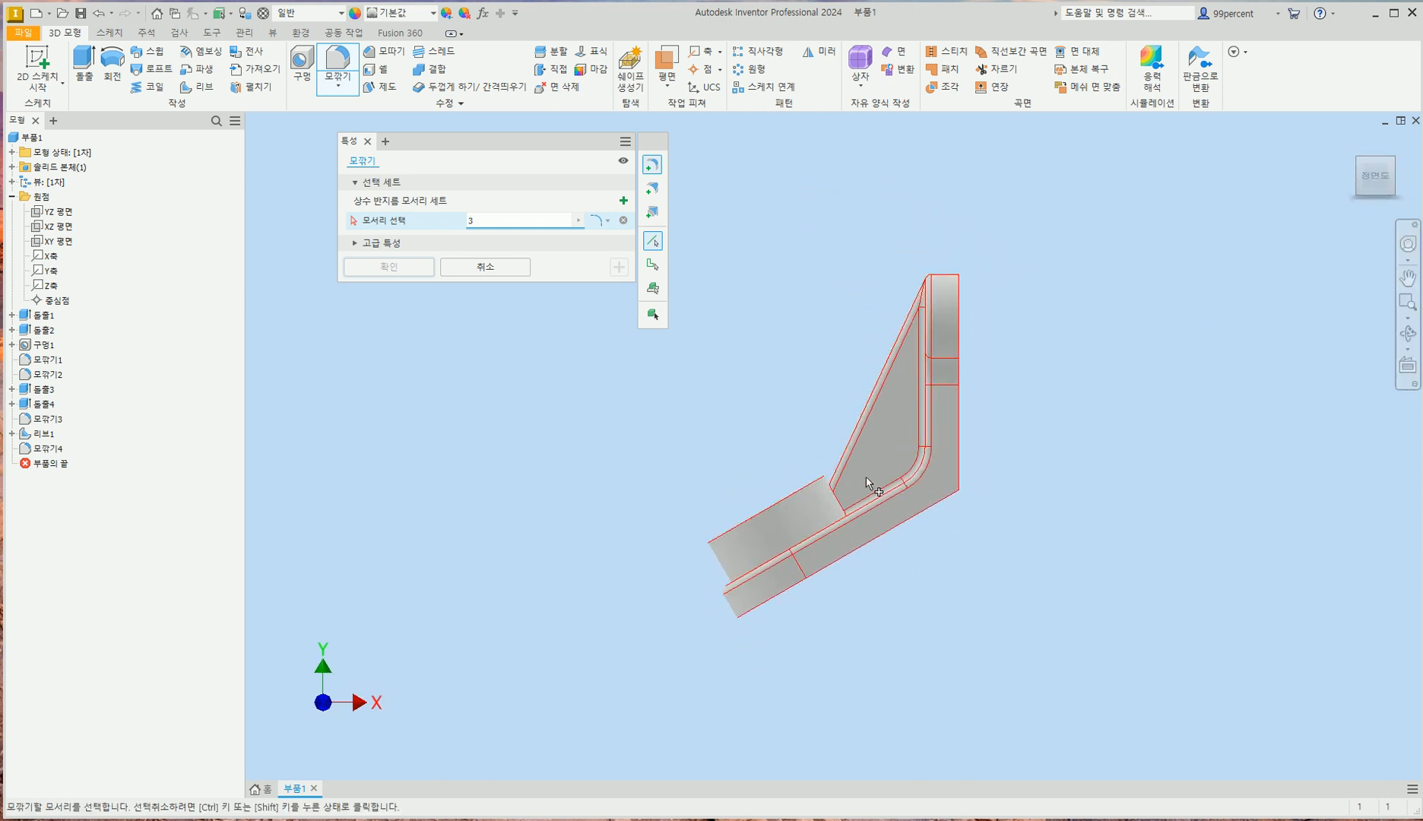
pyautogui.scroll(3, 816, 498)
pyautogui.scroll(2, 816, 495)
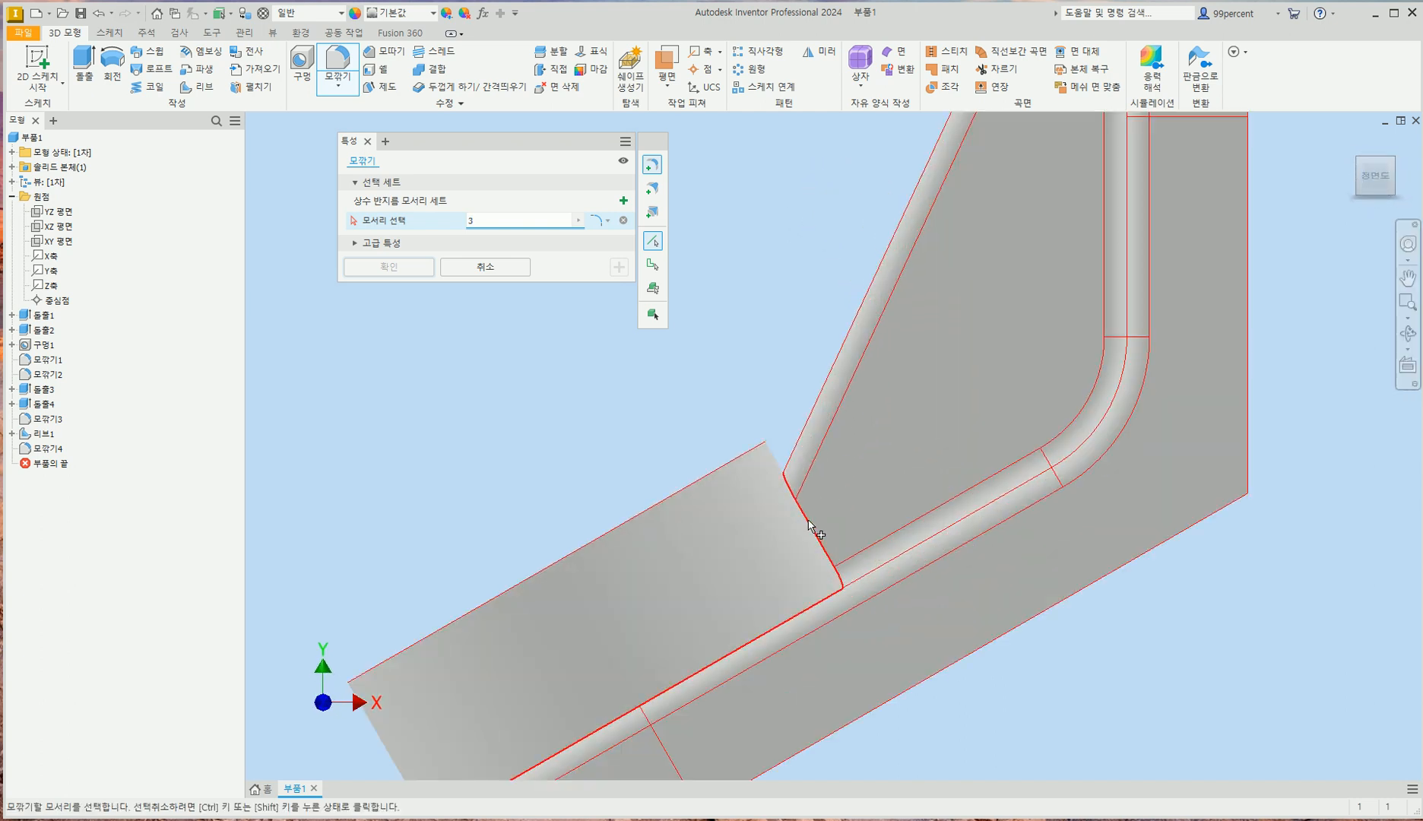
pyautogui.click(815, 531)
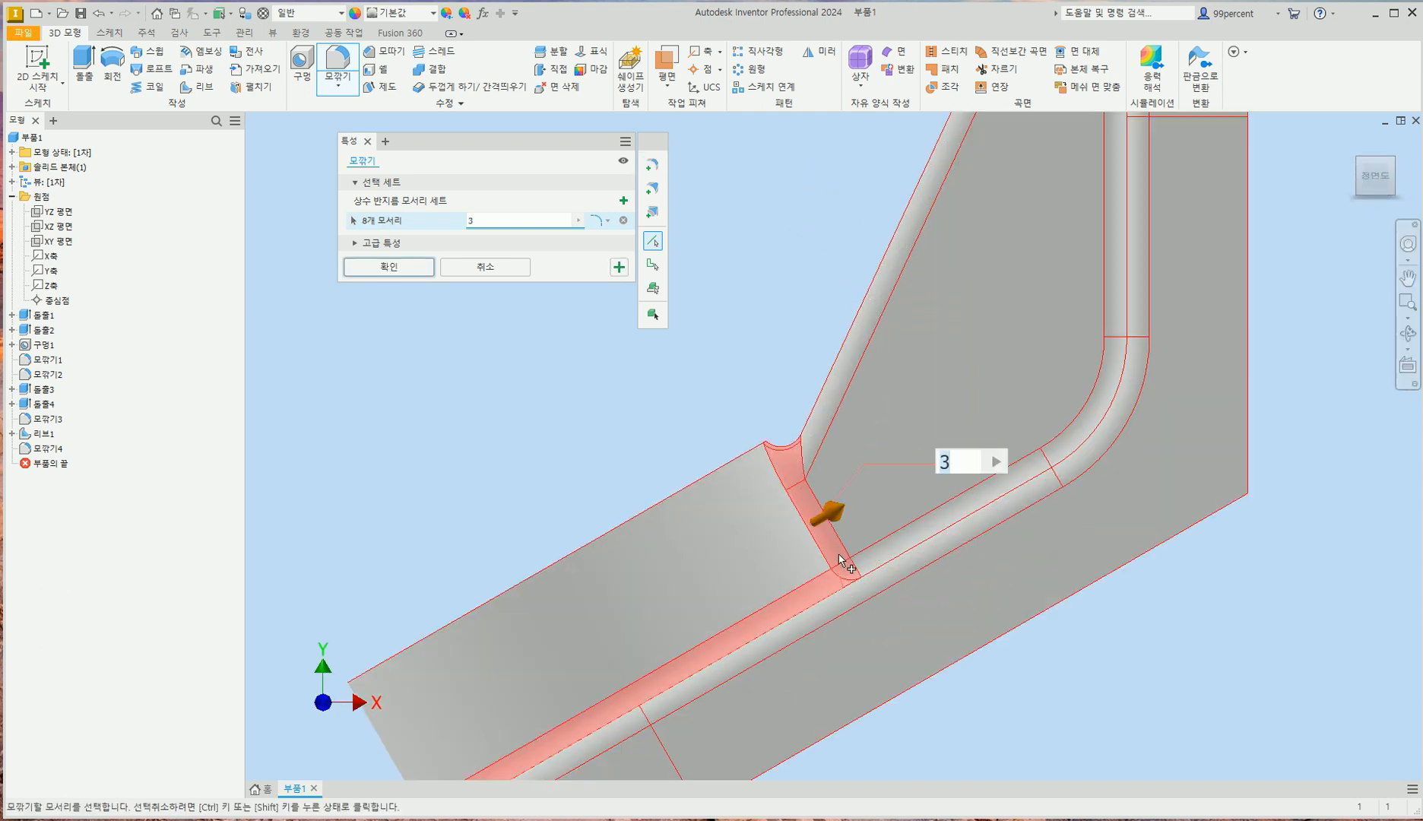
pyautogui.click(1351, 143)
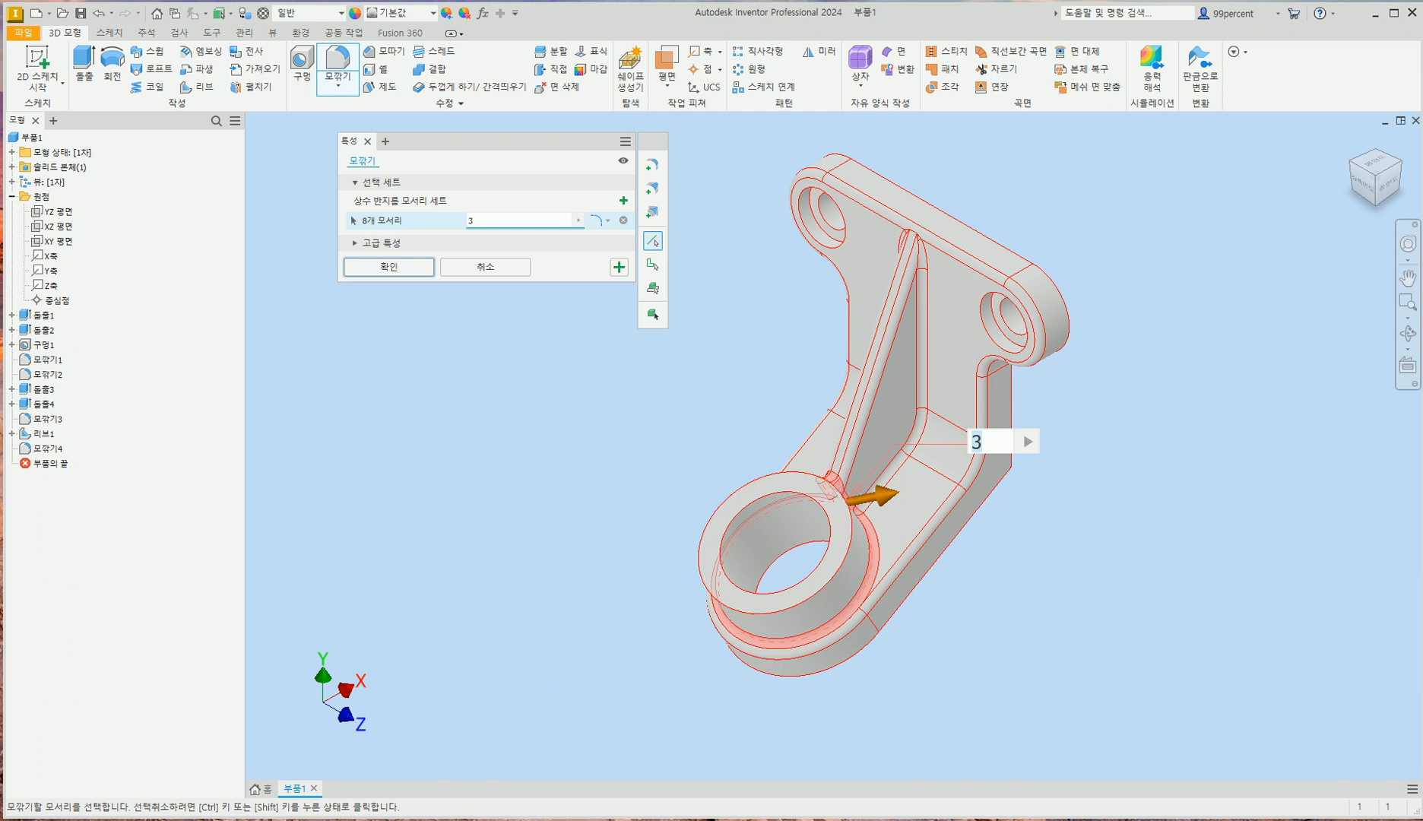
pyautogui.hotkey('alt', 'Tab')
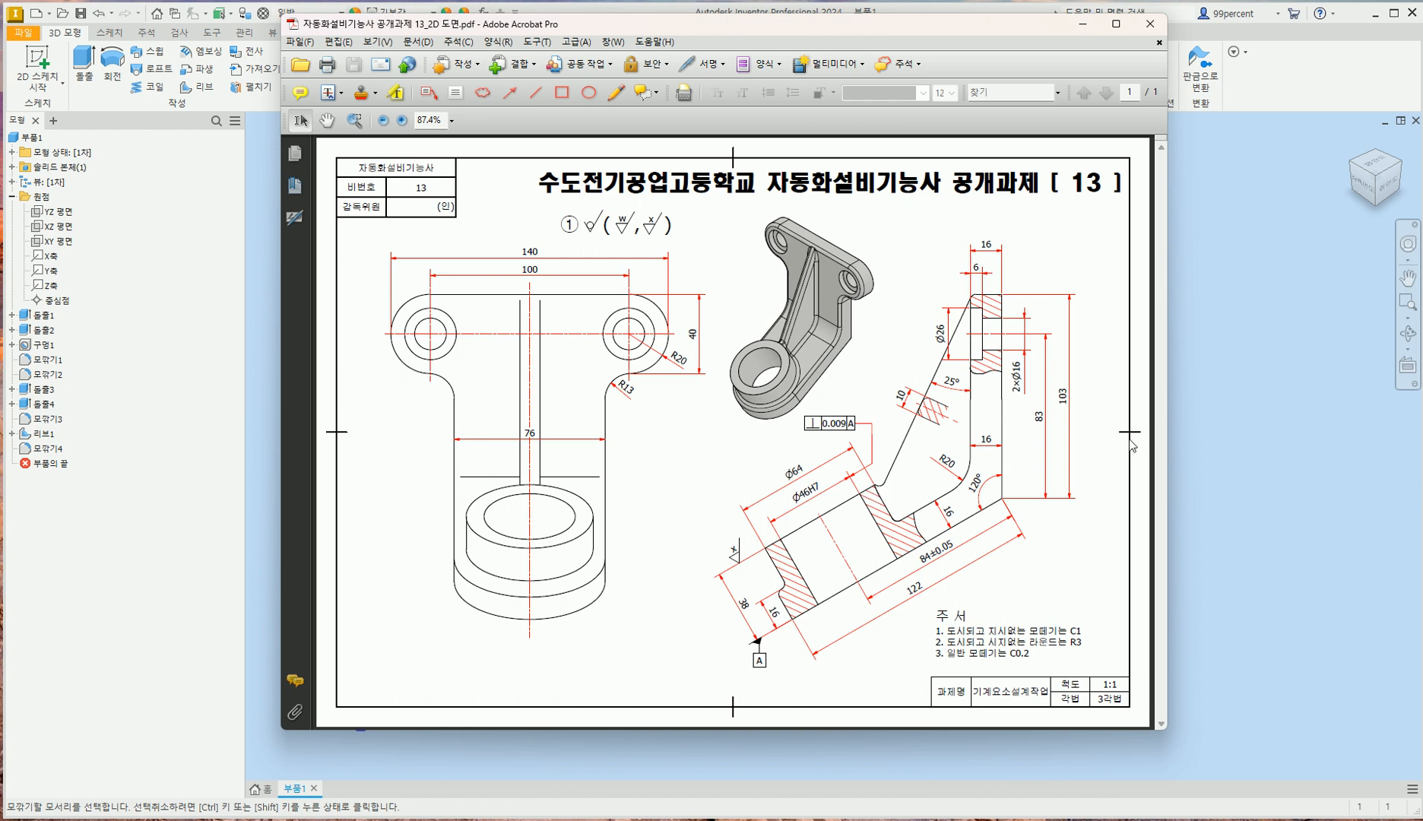
pyautogui.click(1201, 452)
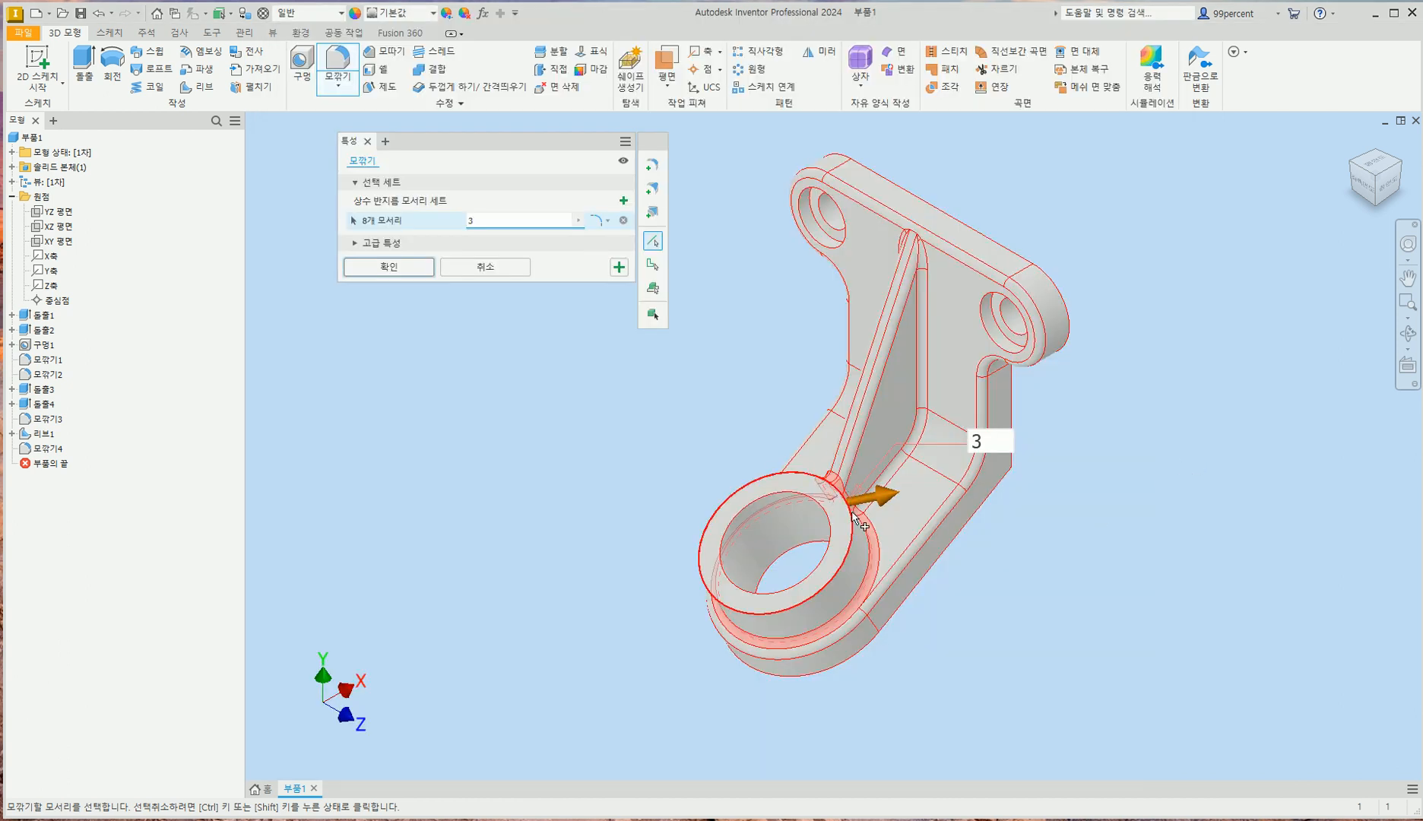
pyautogui.click(399, 267)
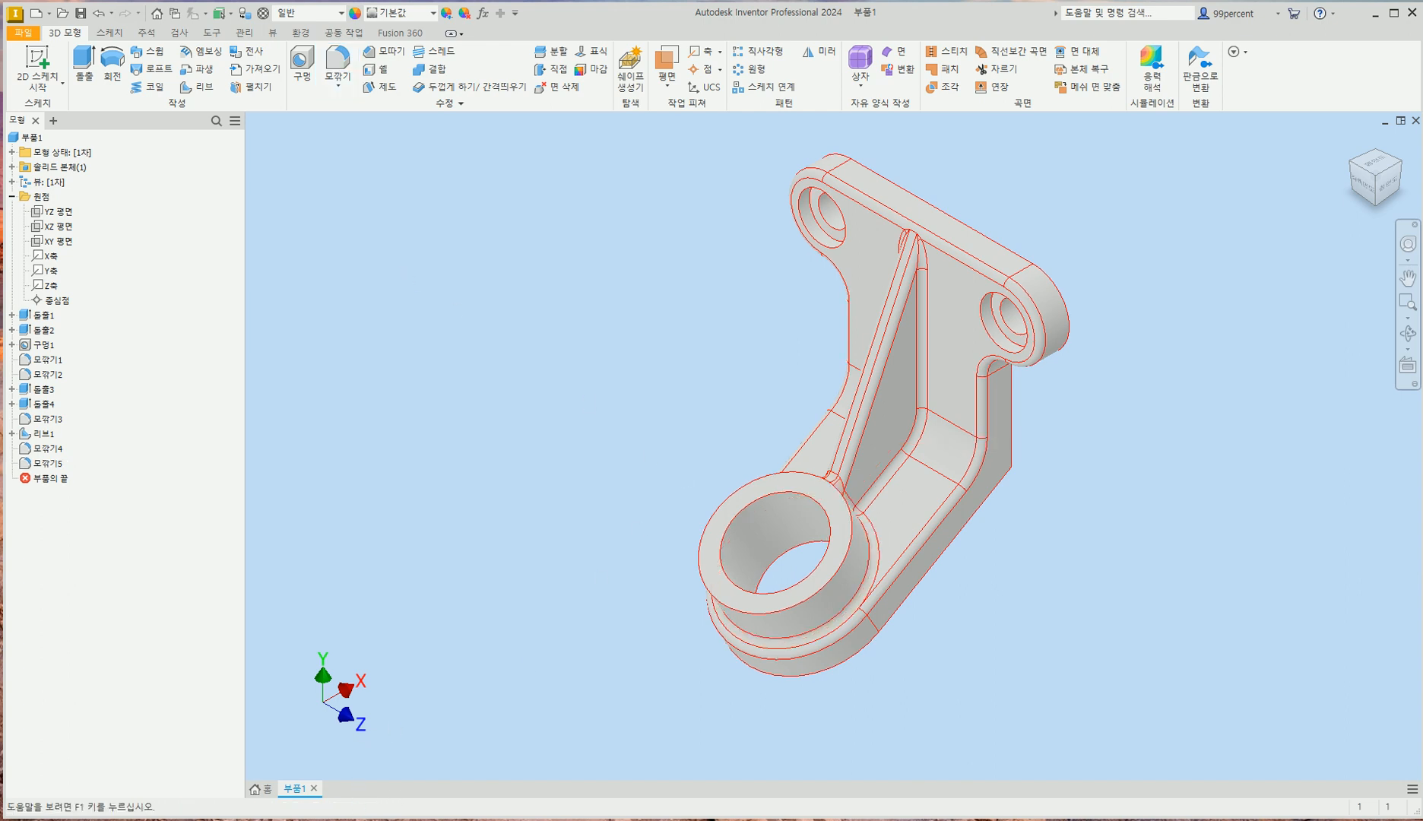
pyautogui.click(418, 813)
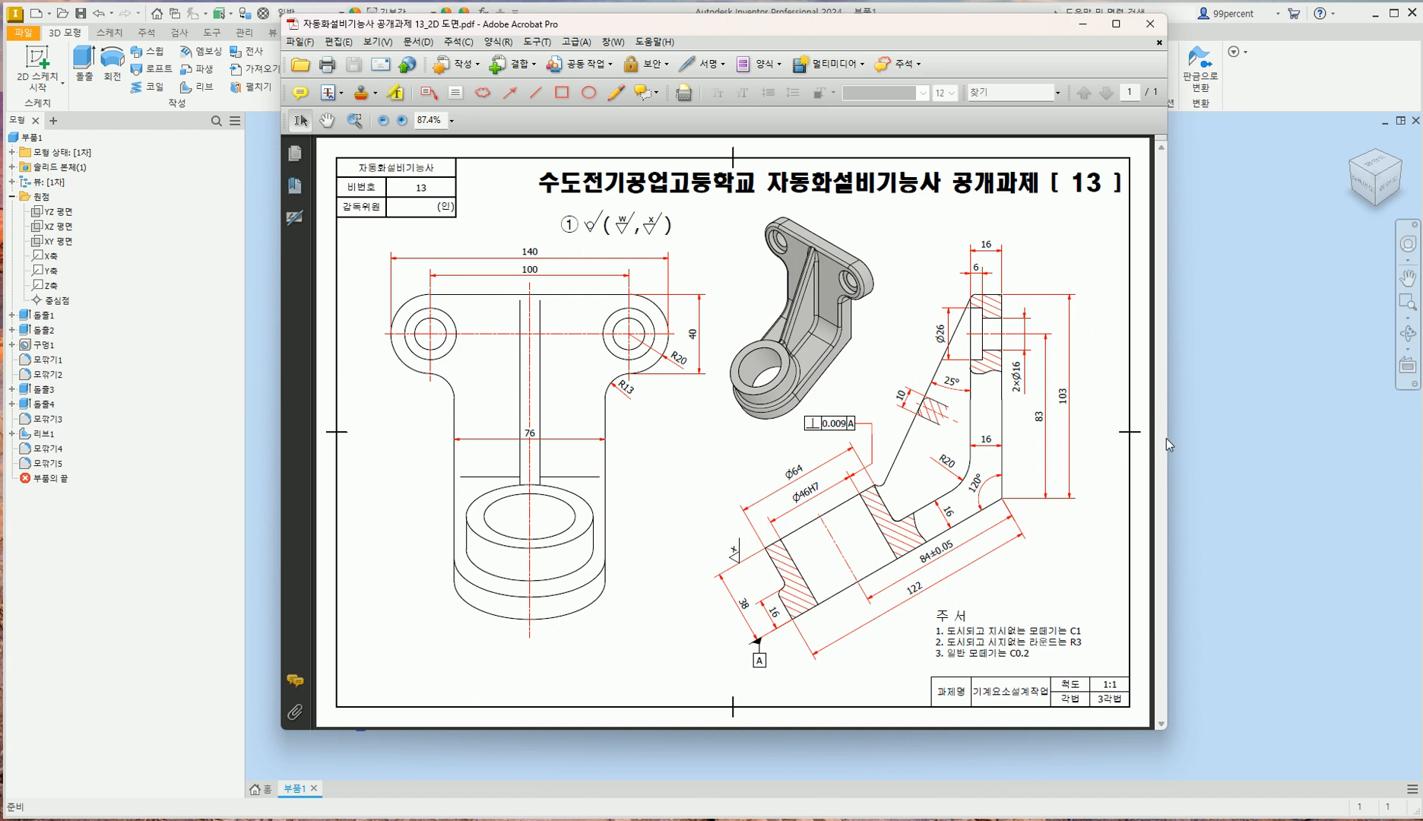
pyautogui.click(1258, 454)
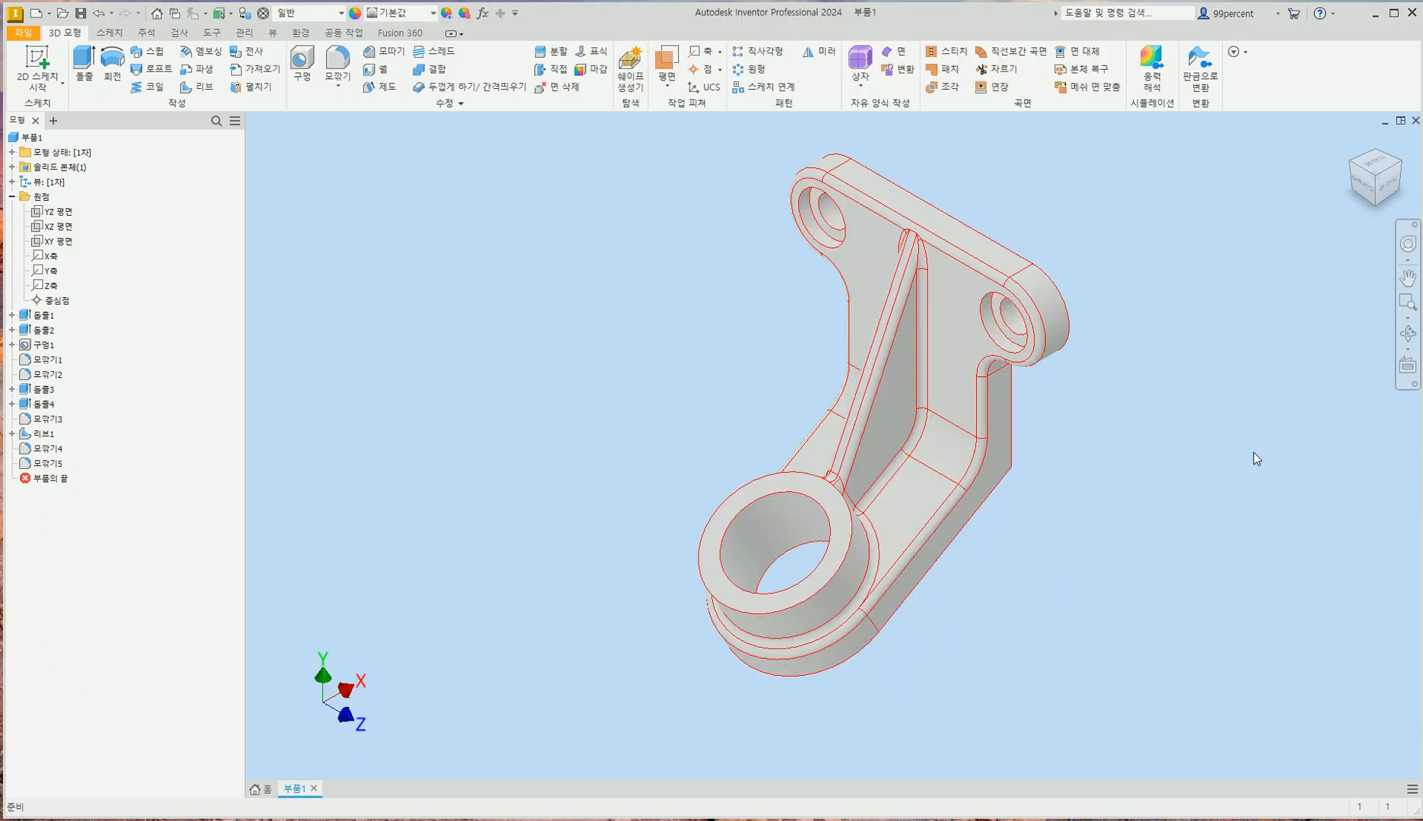